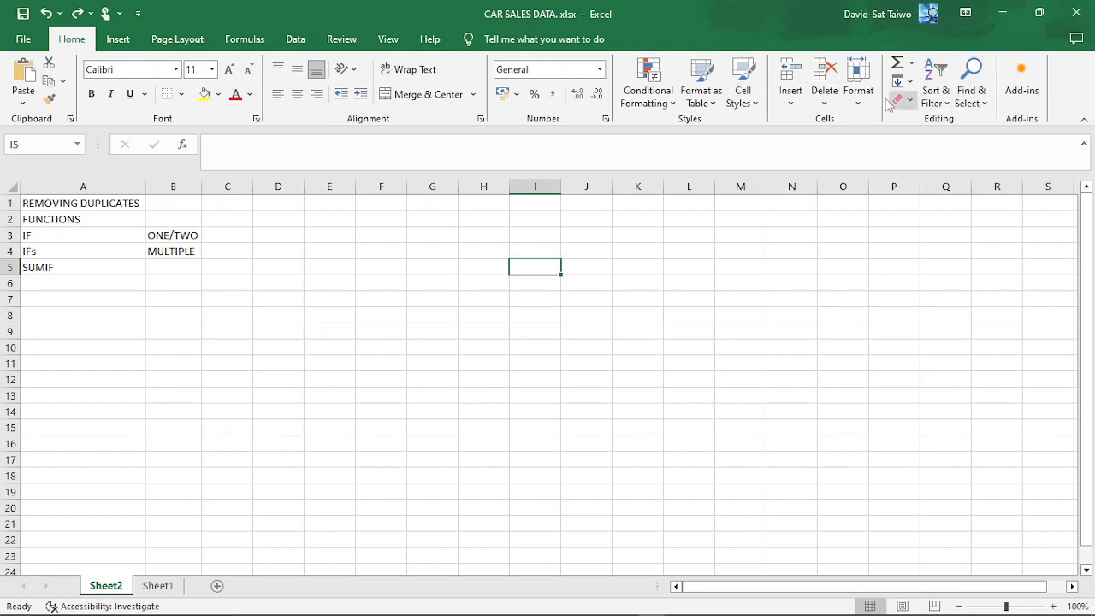
left_click(129, 44)
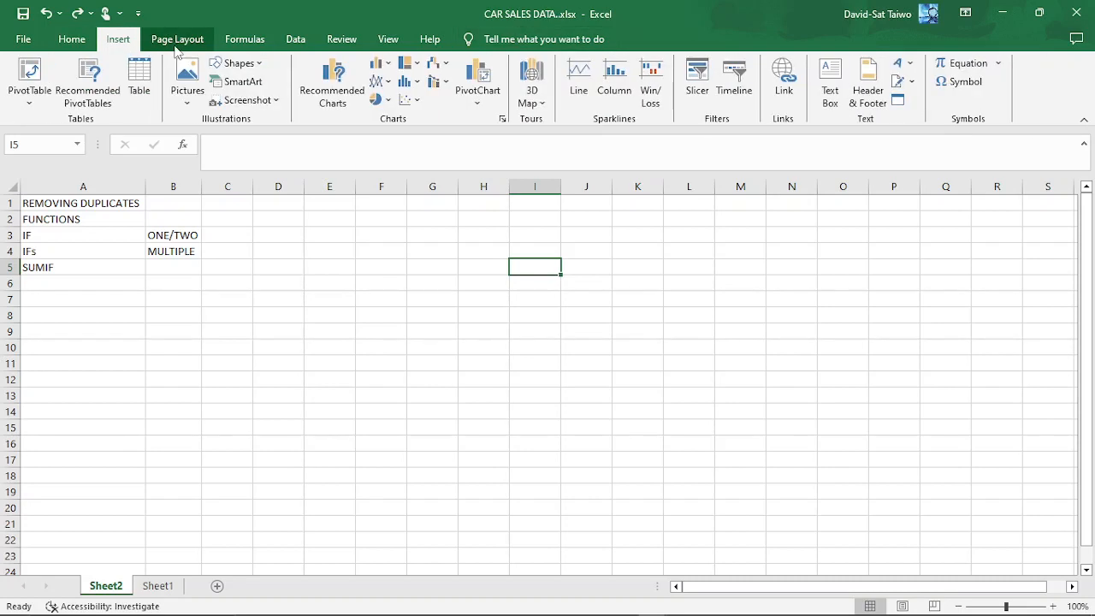
left_click(178, 40)
left_click(243, 39)
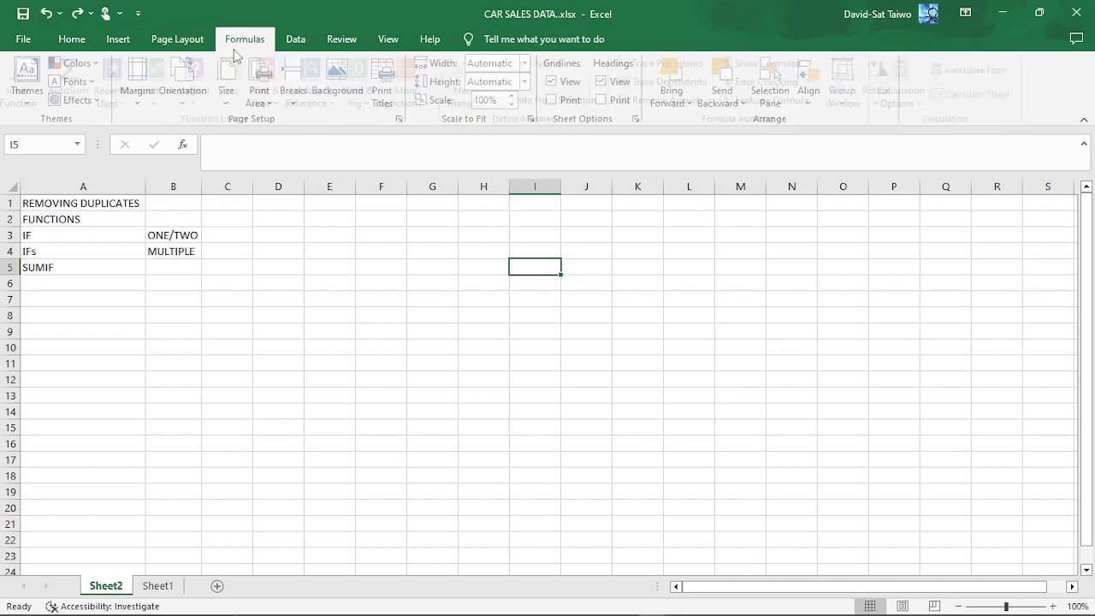
left_click(181, 41)
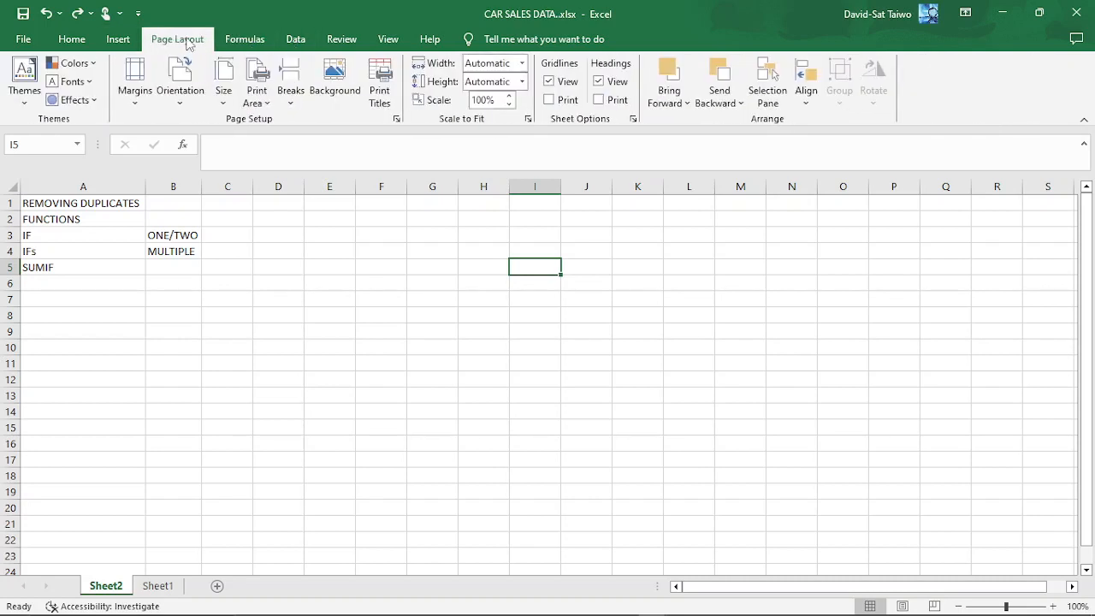
left_click(300, 39)
left_click(345, 41)
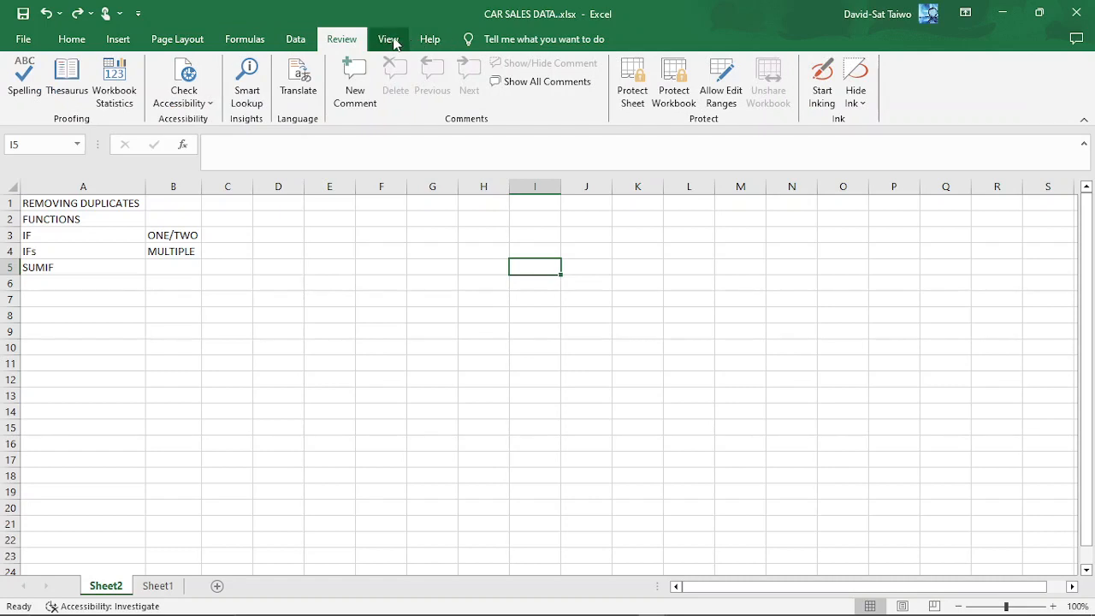
left_click(387, 39)
left_click(431, 40)
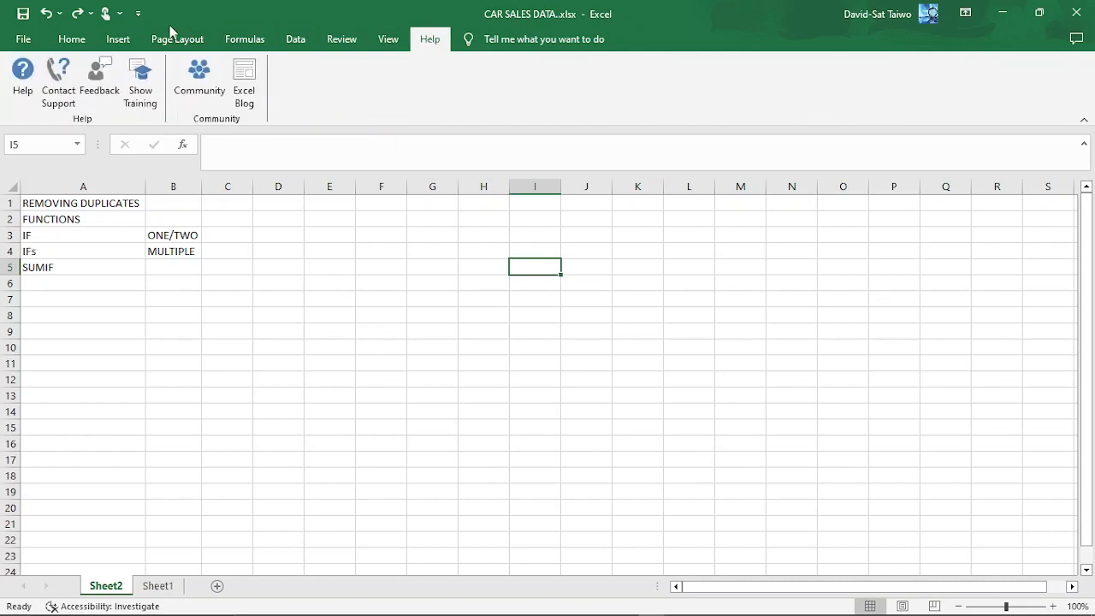
left_click(86, 38)
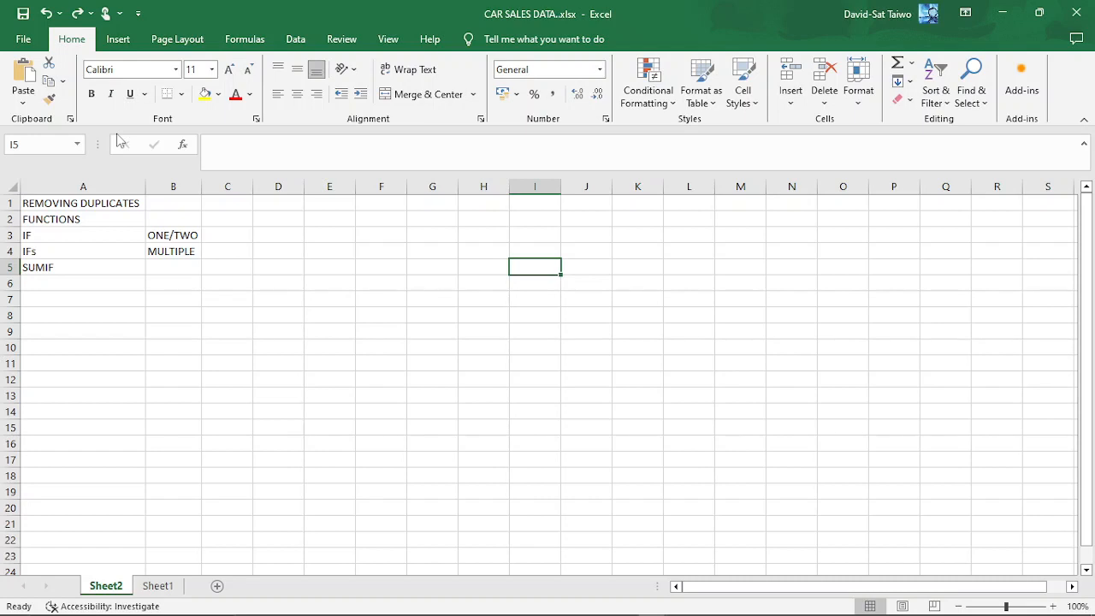
left_click(61, 204)
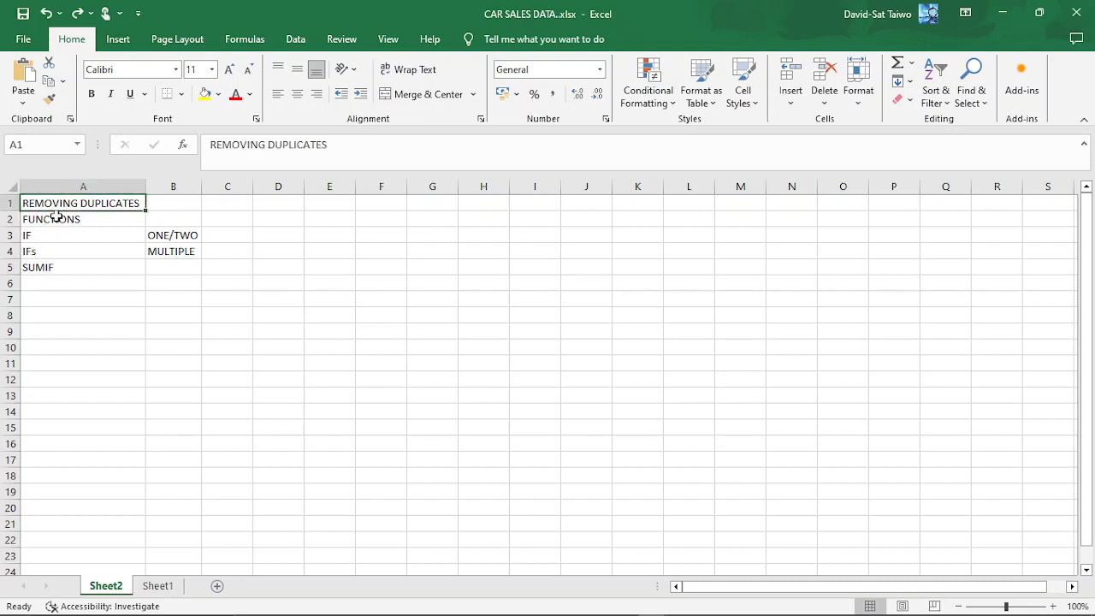
left_click(53, 220)
left_click(52, 204)
left_click(53, 221)
left_click(54, 234)
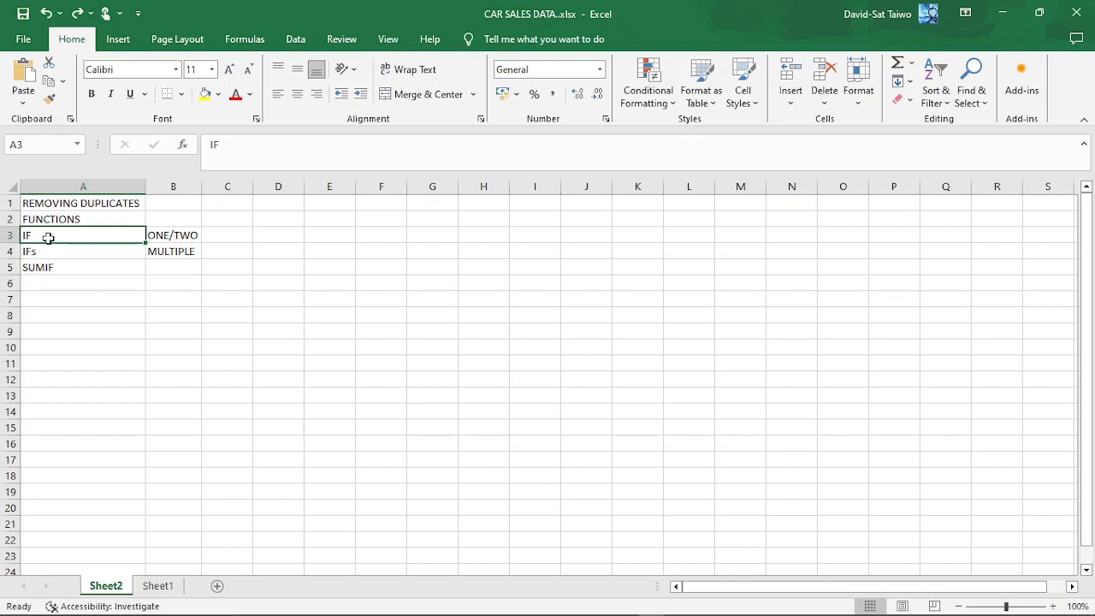
Switch to Sheet1 and clear the Second Hand results in H3:H12
left_click(157, 590)
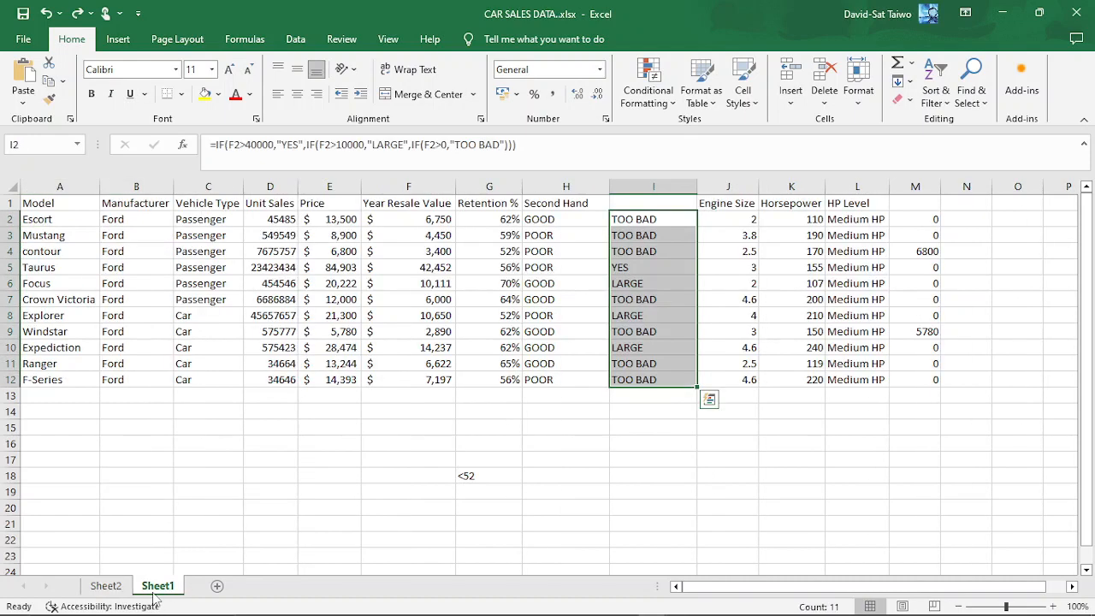
left_click(677, 265)
left_click(674, 395)
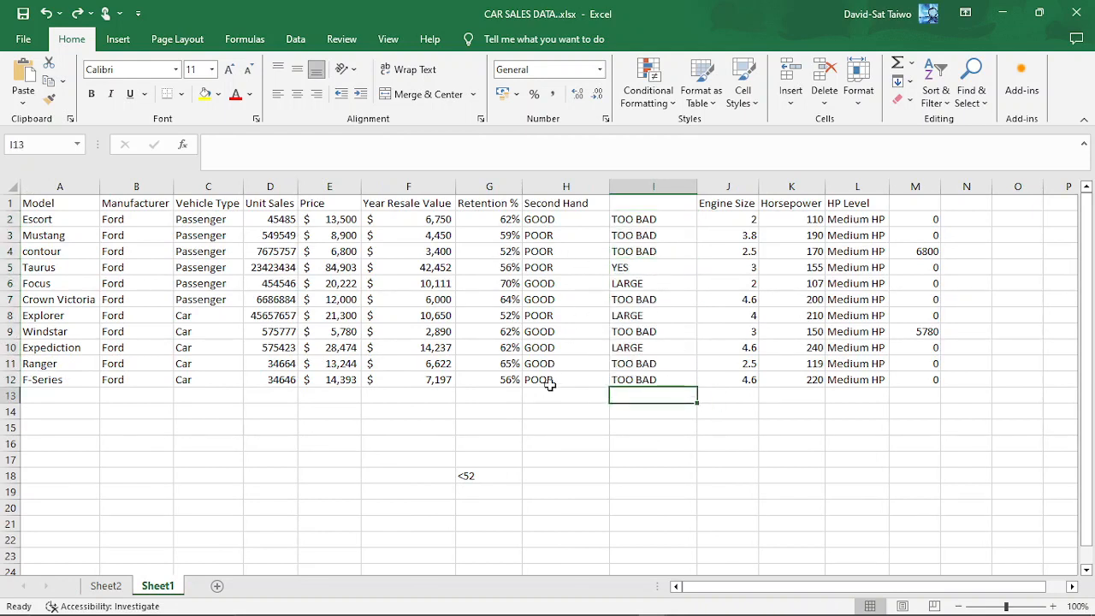
left_click_drag(553, 382, 569, 226)
key("Delete")
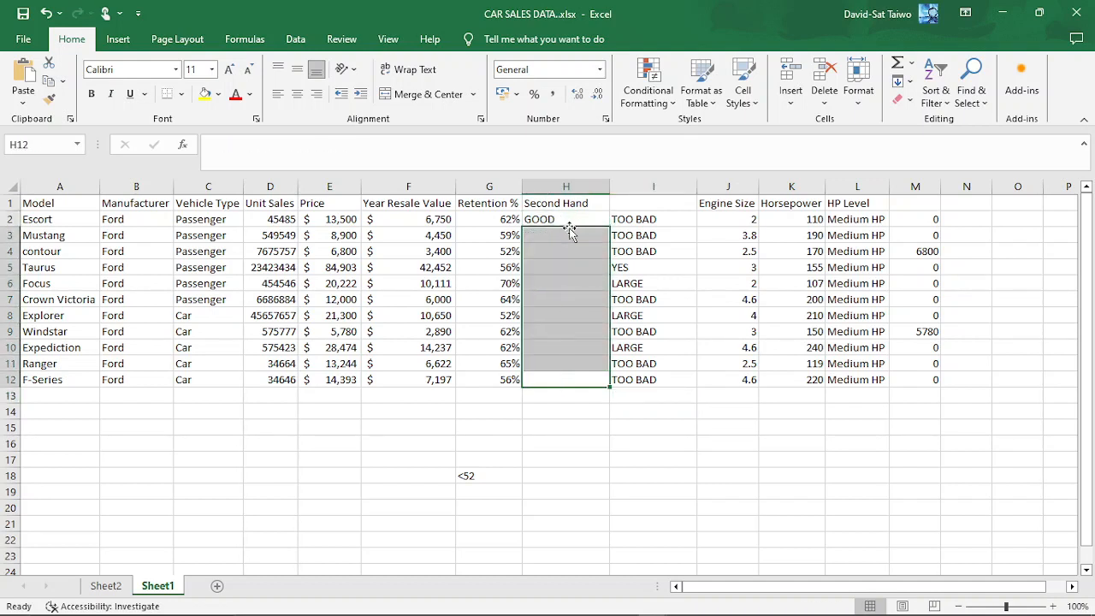
Clear the copied formula results in I3:I12 and M3:M12
left_click(669, 394)
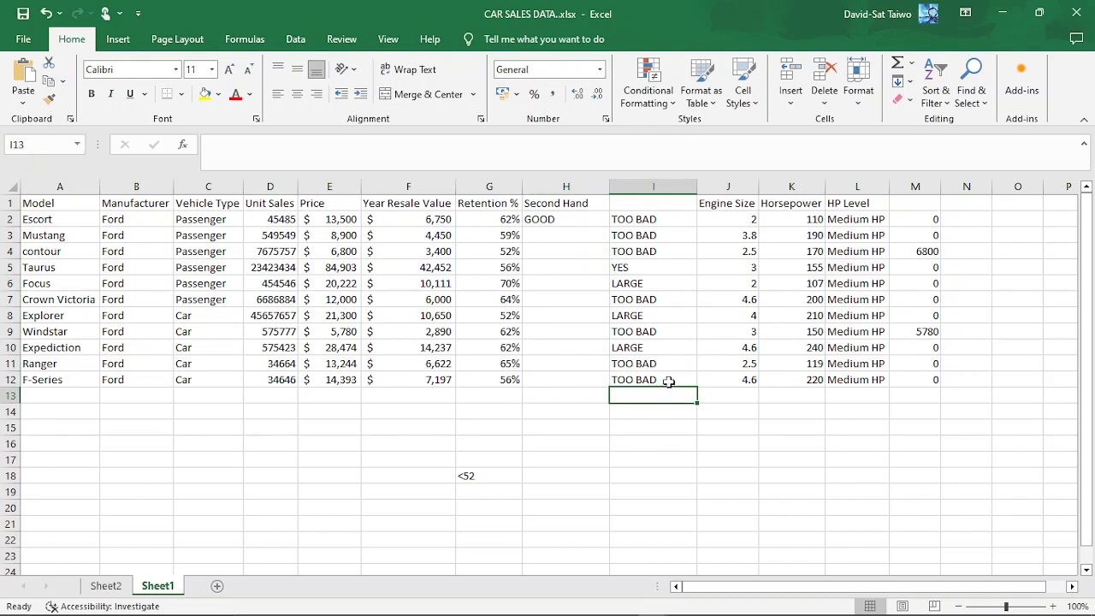
left_click_drag(666, 380, 688, 234)
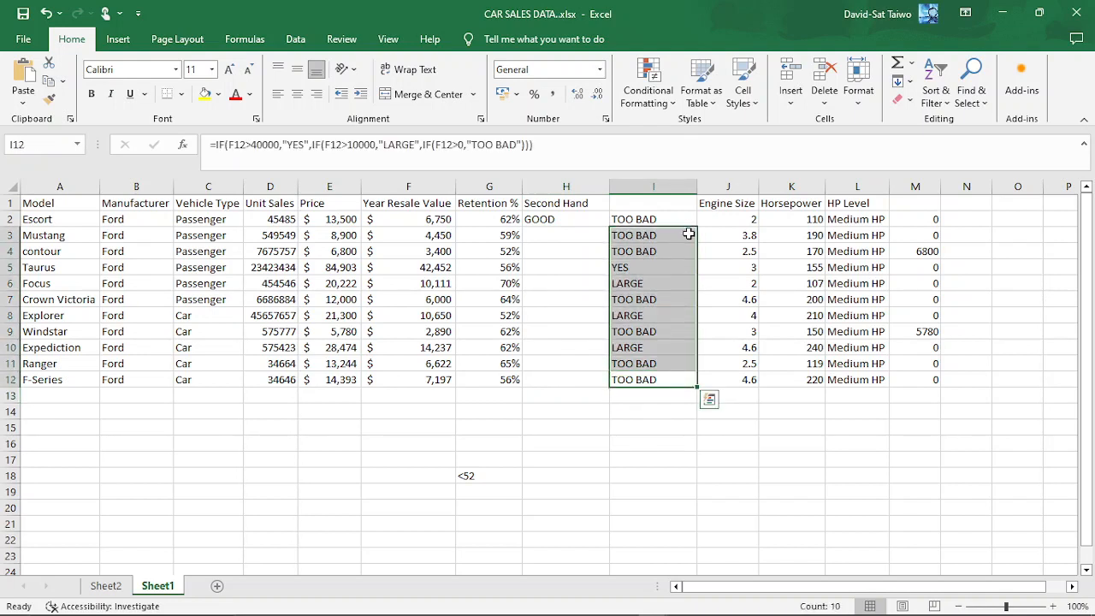
key("Delete")
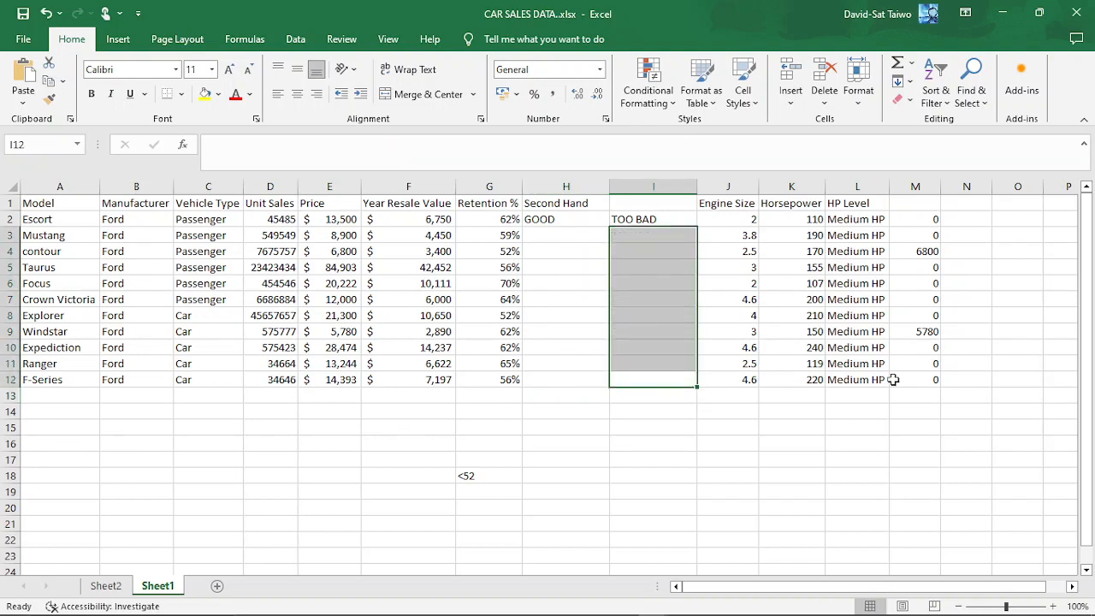
left_click(895, 380)
left_click_drag(895, 380, 907, 232)
key("Delete")
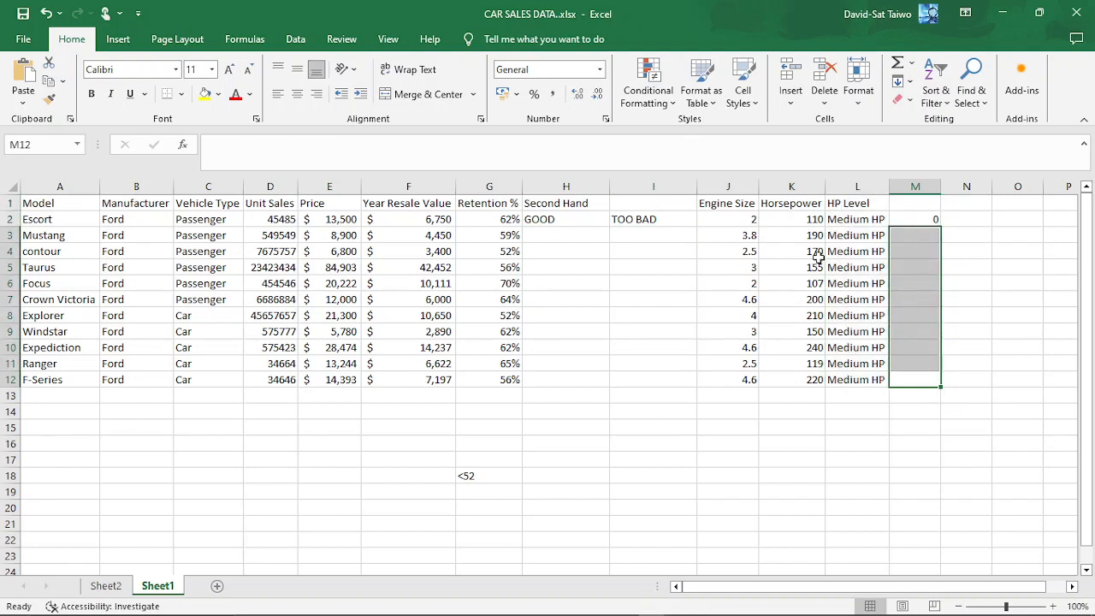
Delete the stray "<52" entry in cell G18 below the car table
left_click_drag(649, 317, 643, 323)
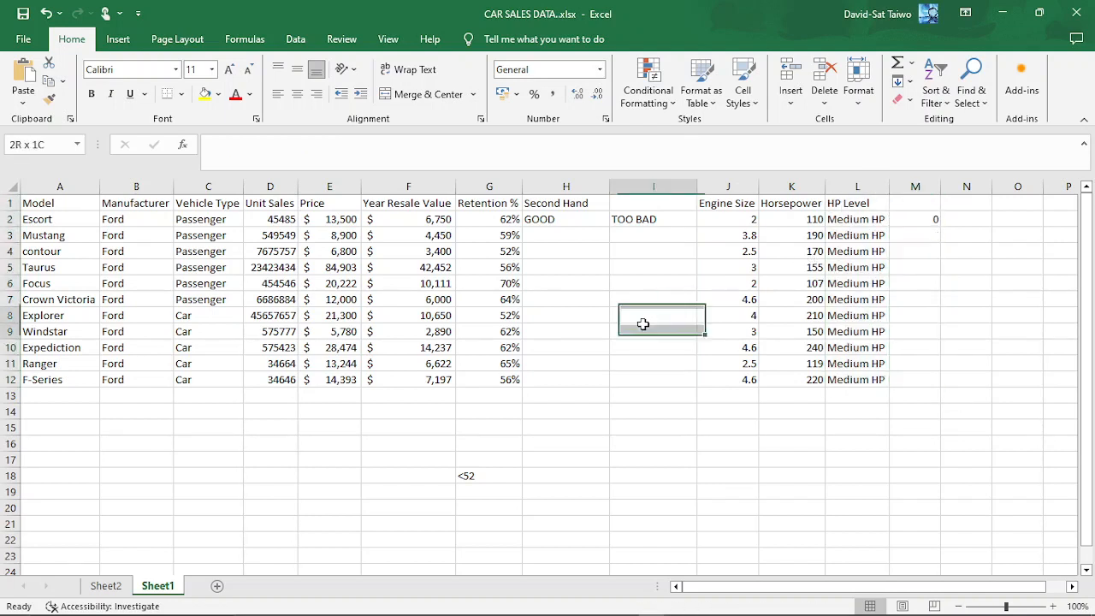
left_click(565, 253)
left_click(482, 480)
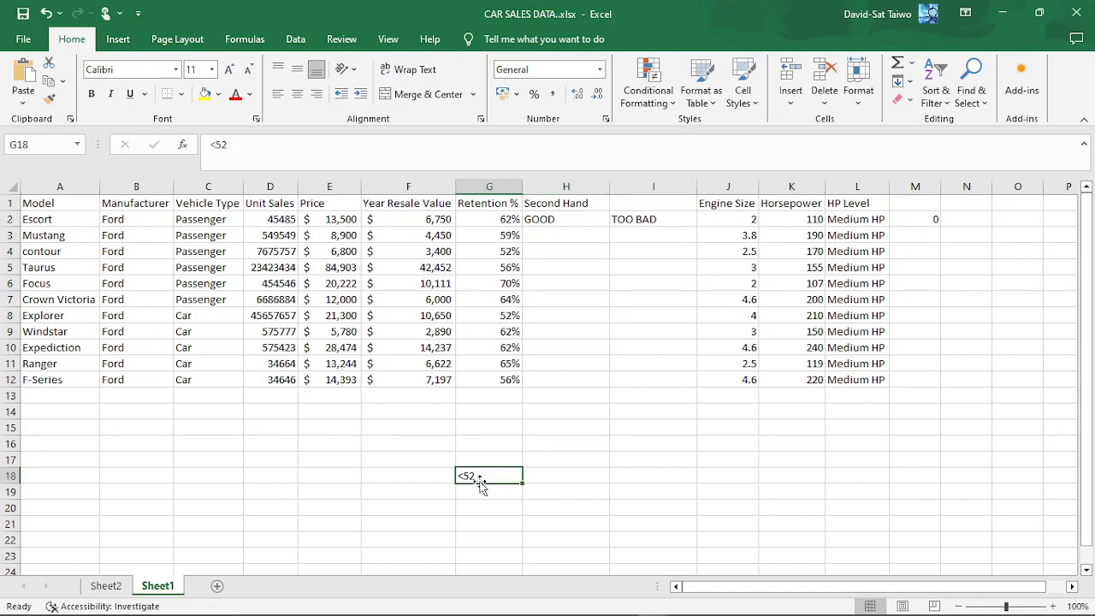
key("Delete")
left_click(374, 465)
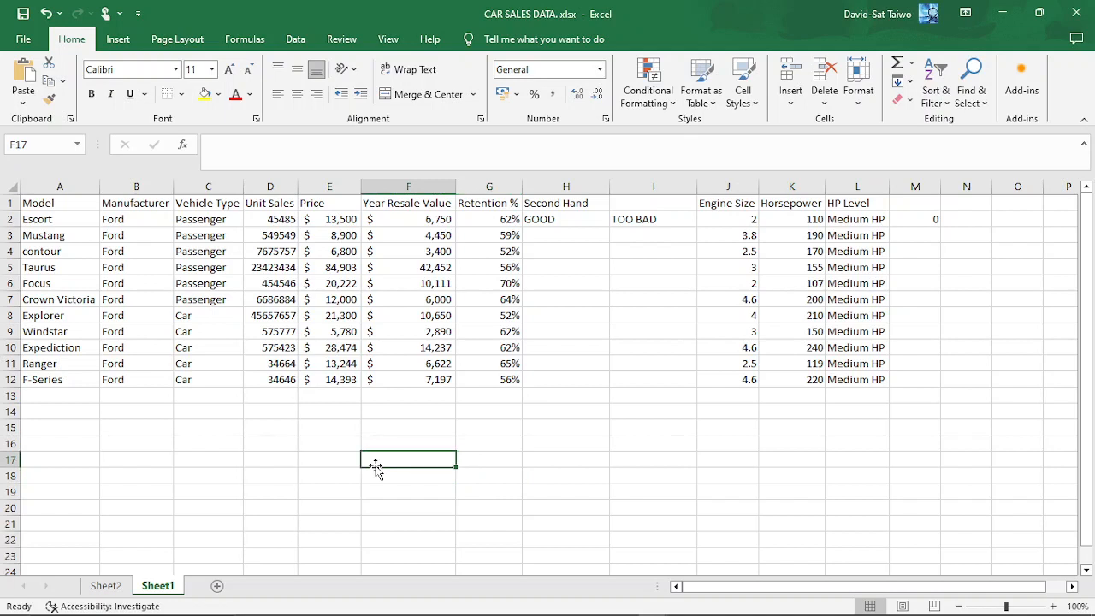
Change the header in cell H1 to "Retention Value"
left_click(565, 202)
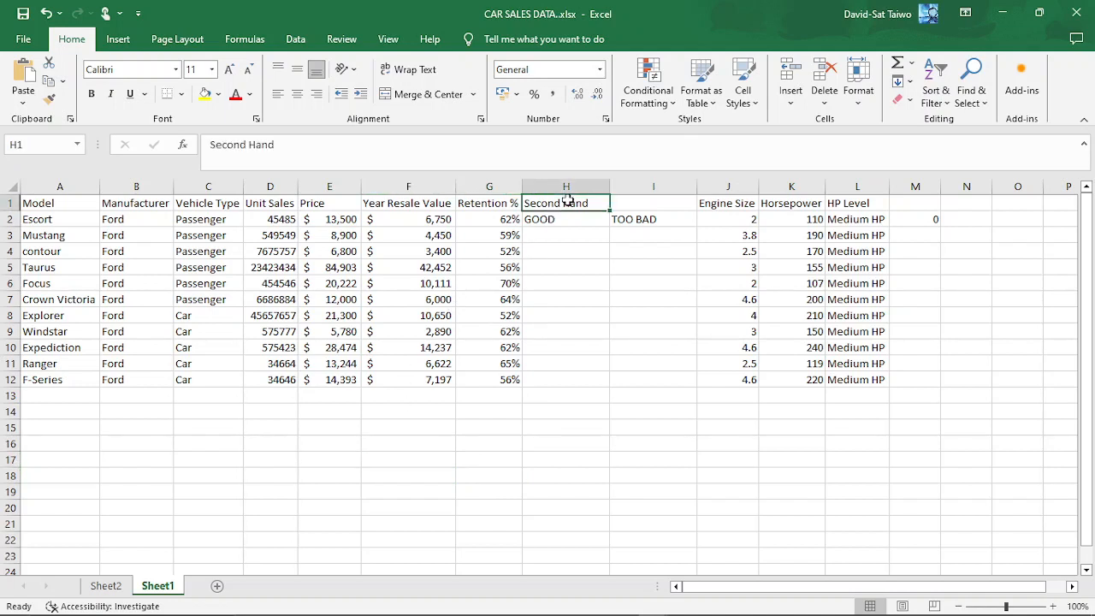
type("Ret")
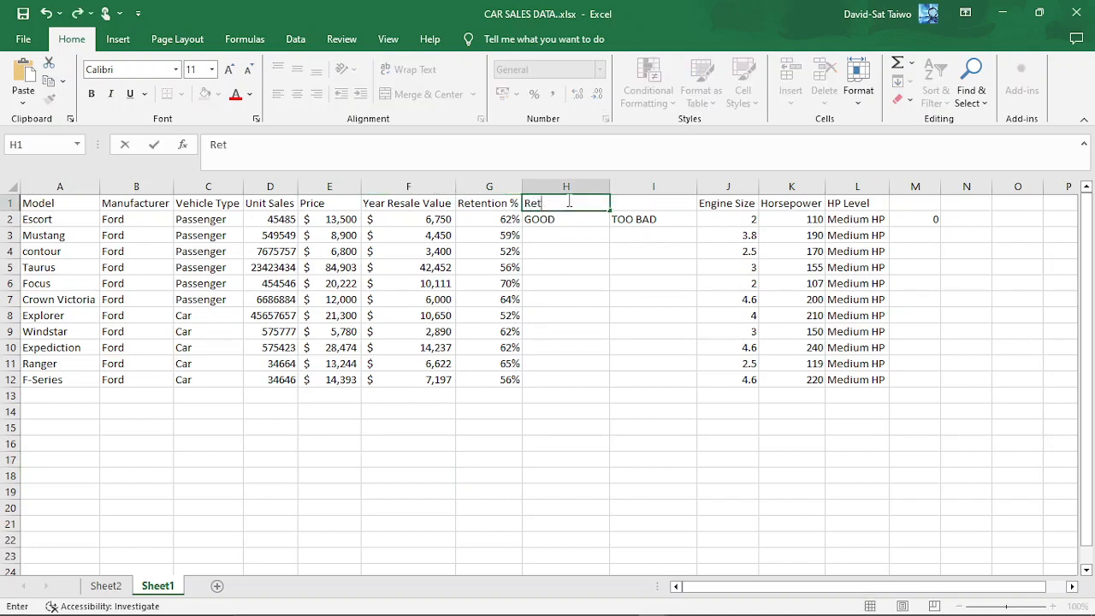
type("n")
key("BackSpace")
type("ention Value")
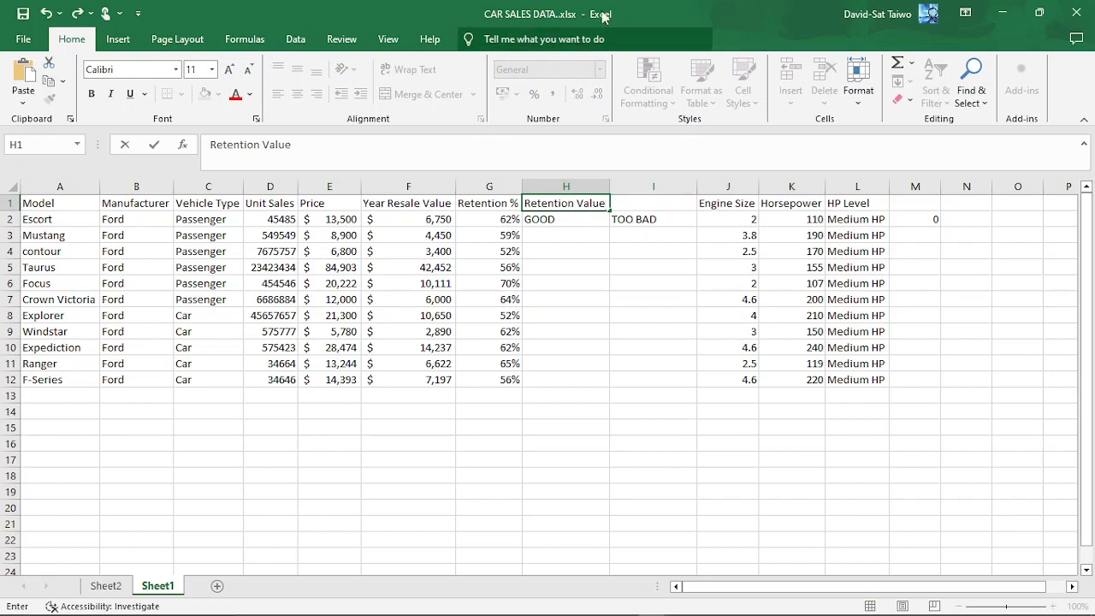
left_click(661, 329)
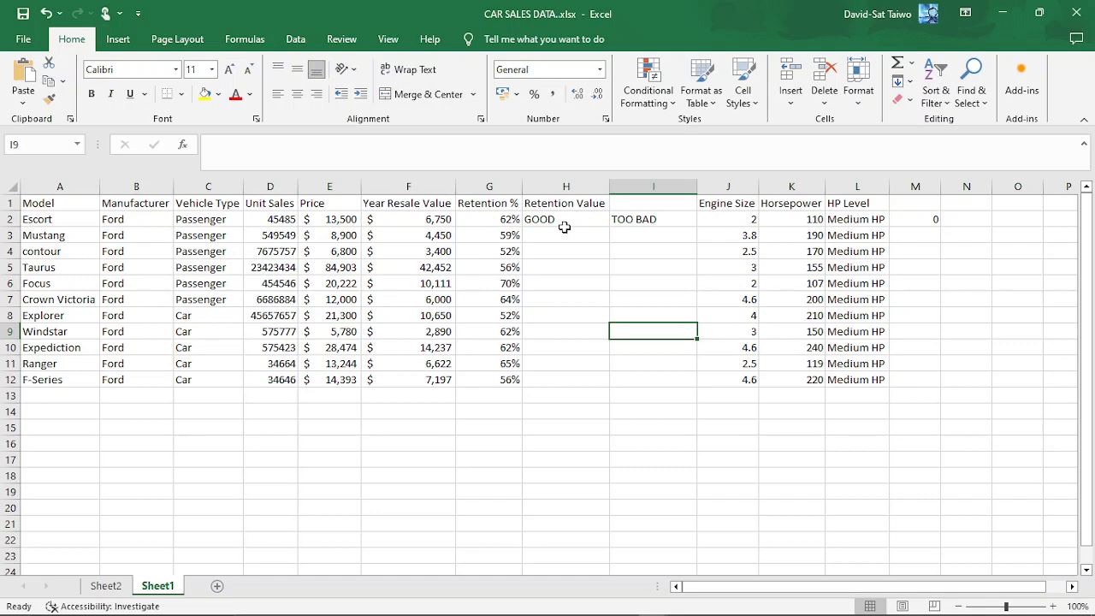
left_click_drag(58, 221, 69, 541)
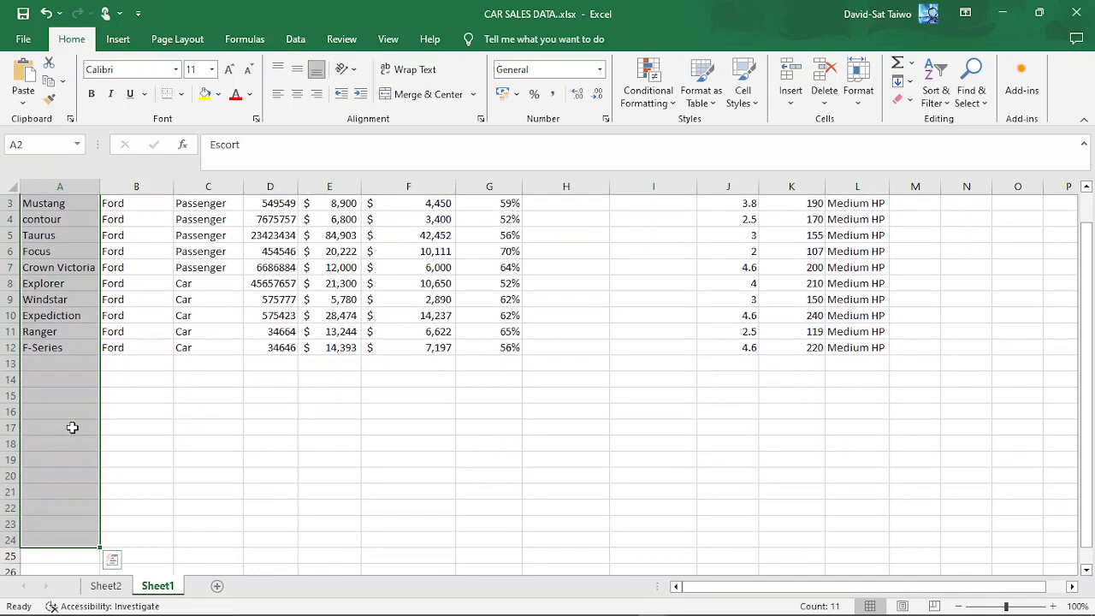
scroll(90, 327, "up", 1)
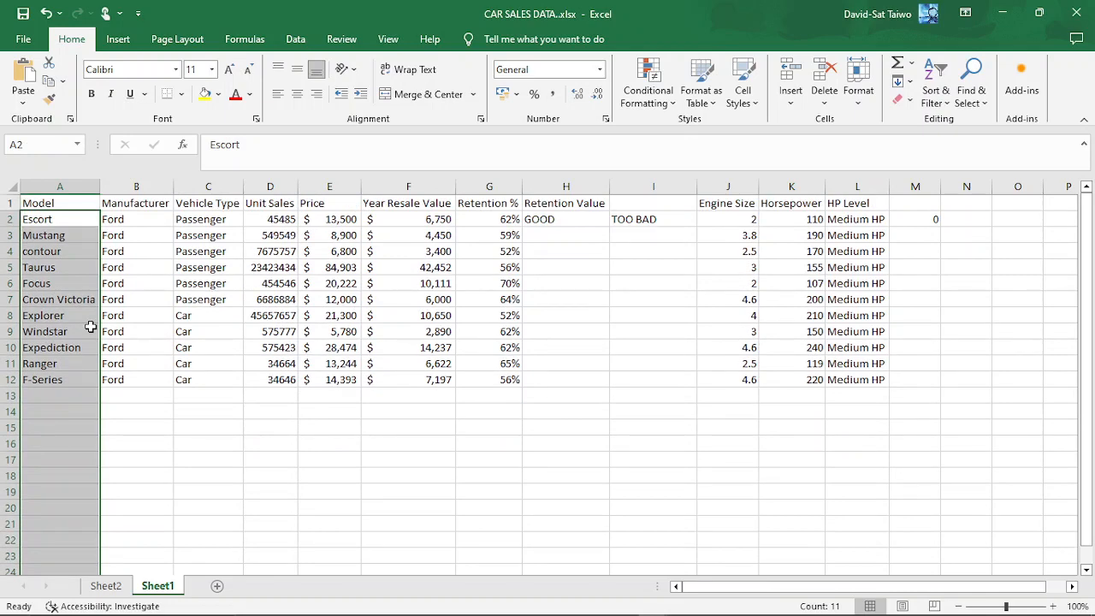
left_click(147, 204)
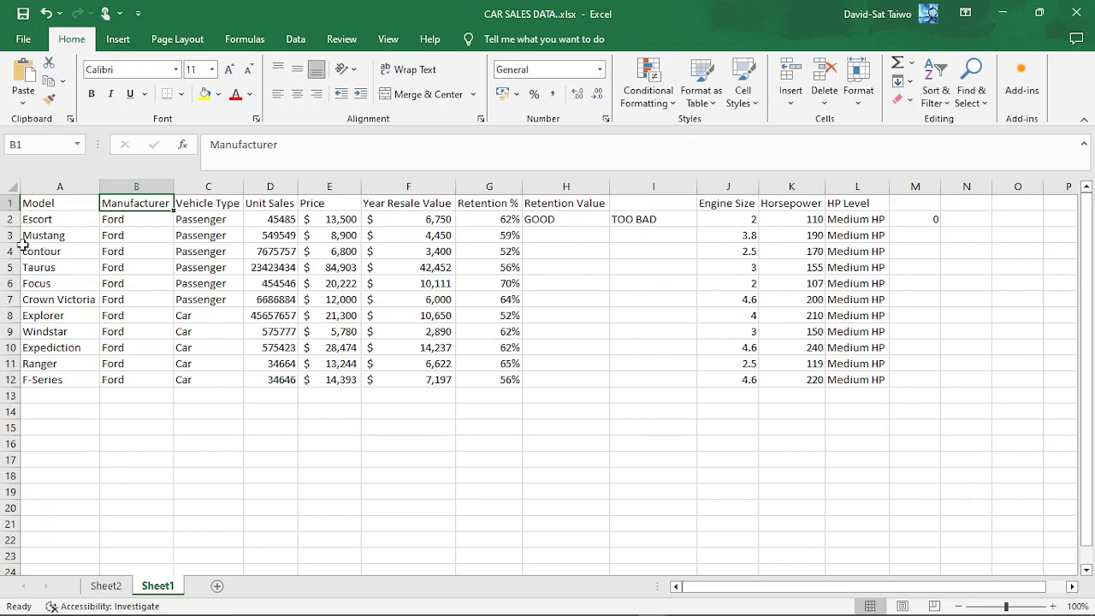
left_click(76, 238)
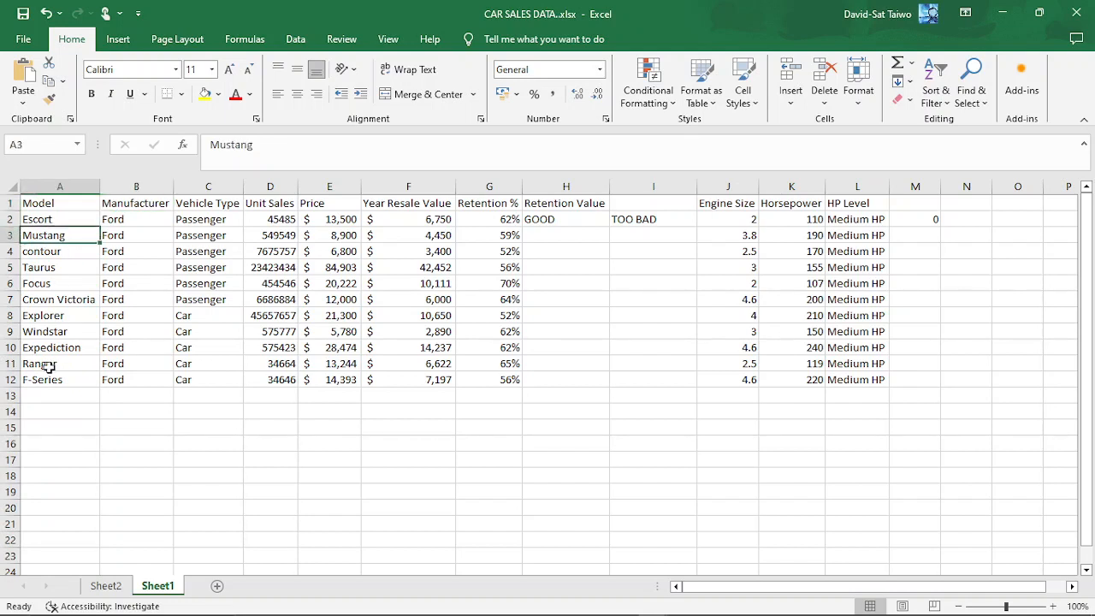
left_click(49, 319)
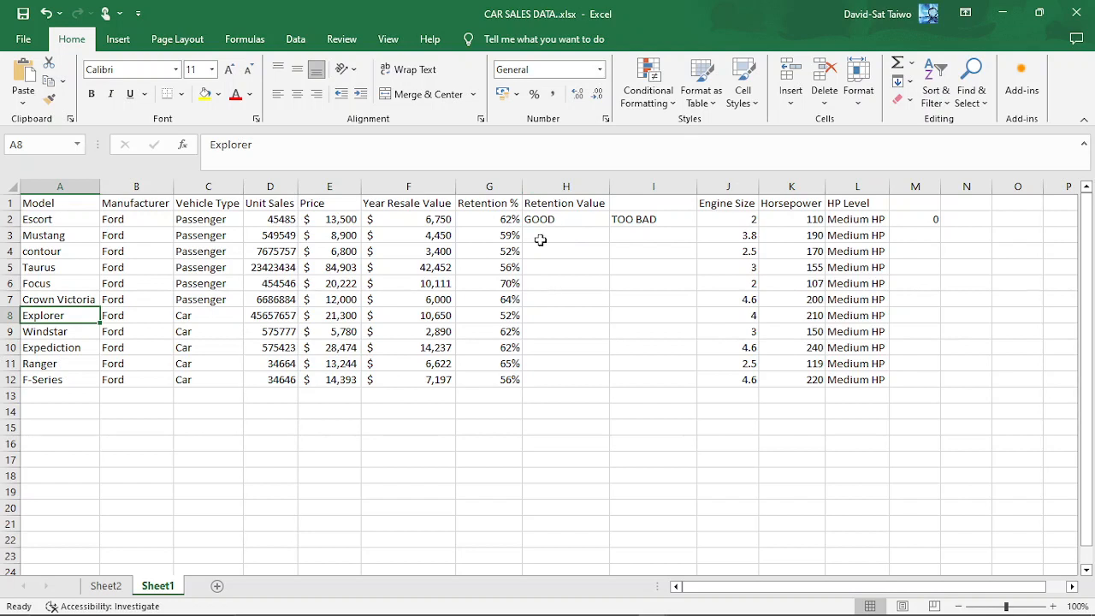
Rename the header in cell H1 as "Second Value"
left_click(576, 202)
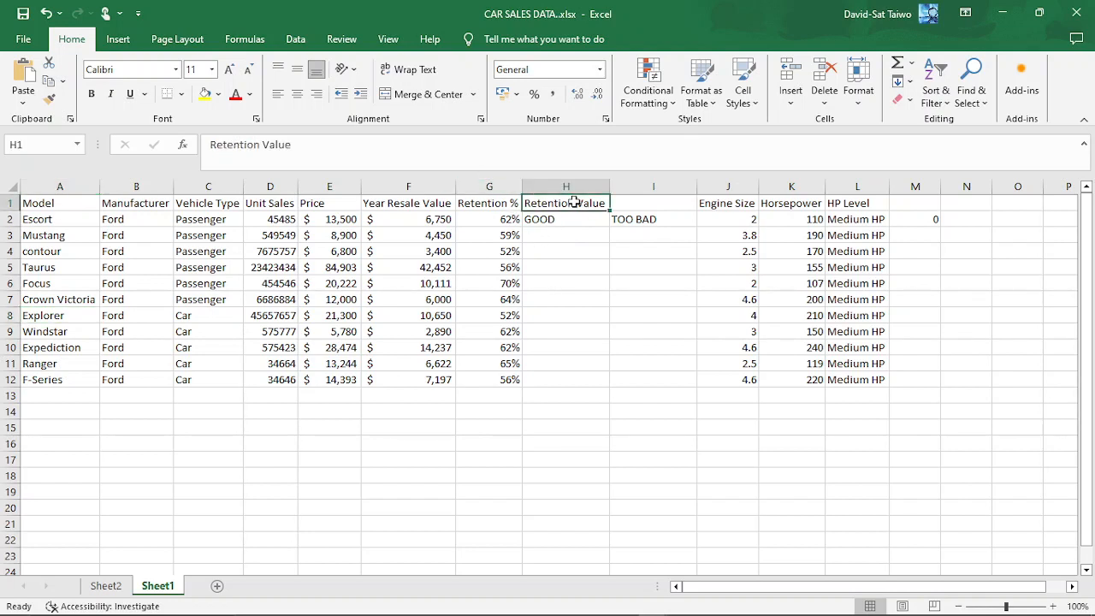
type("S")
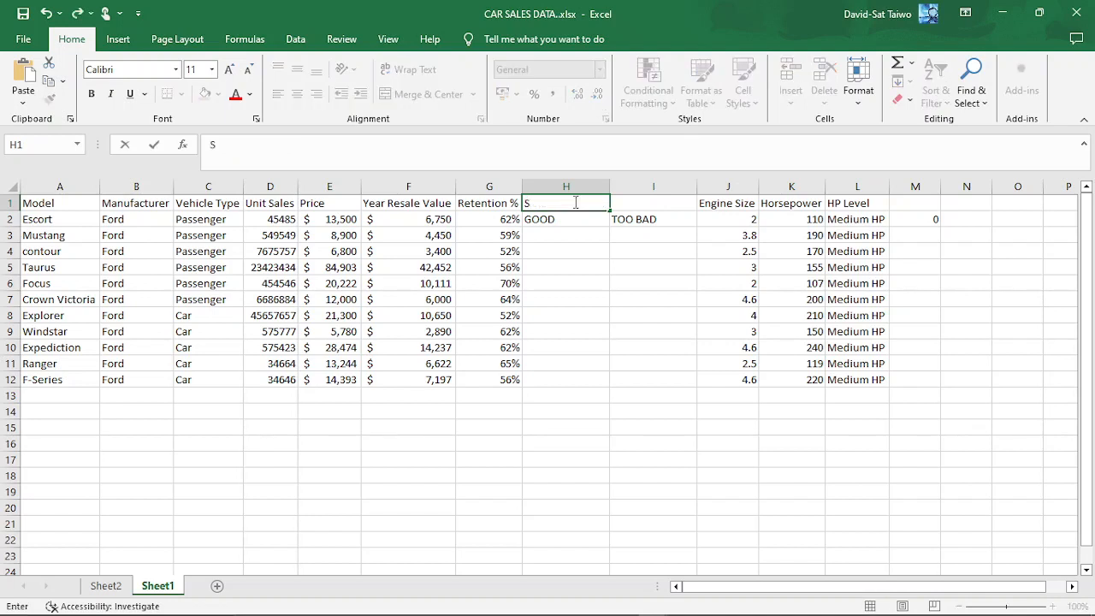
type("econd Value")
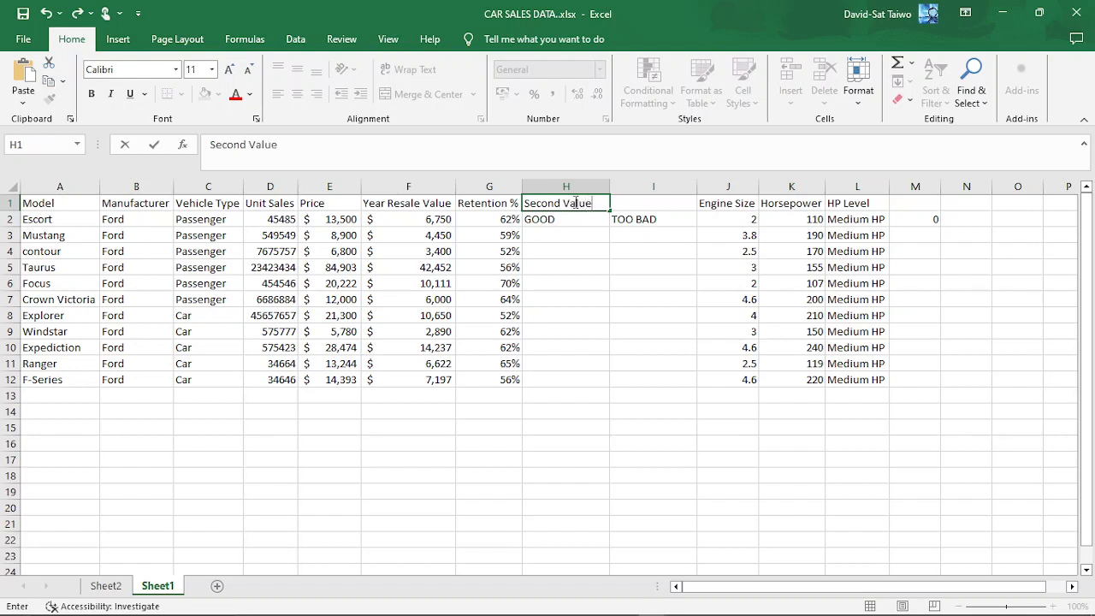
left_click(560, 253)
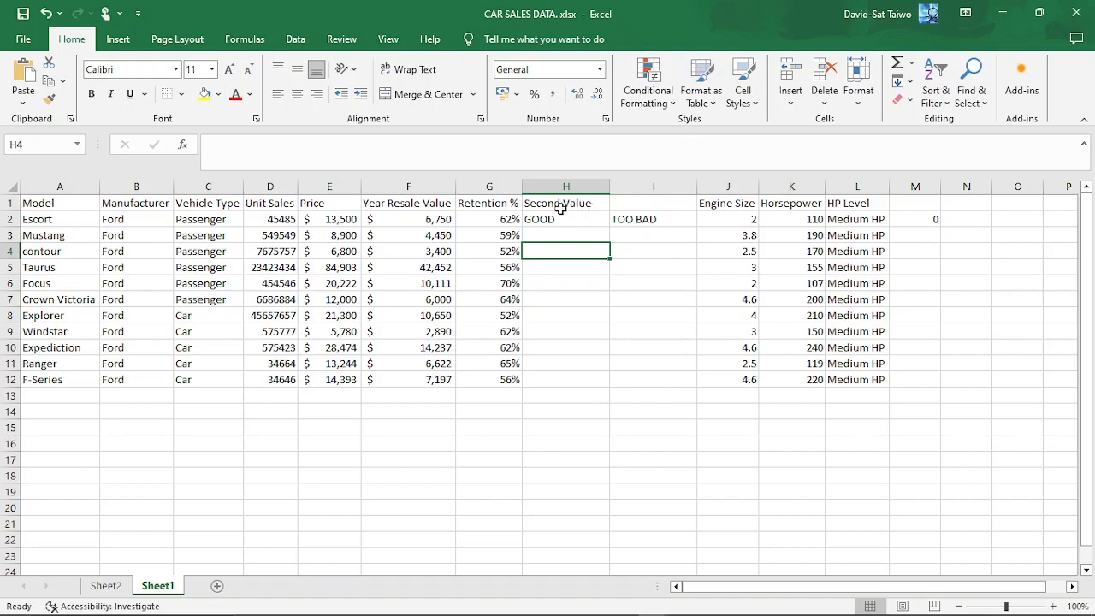
Review the Retention % values, the resale value formula in F5 and the formula in H2
left_click_drag(505, 219, 504, 349)
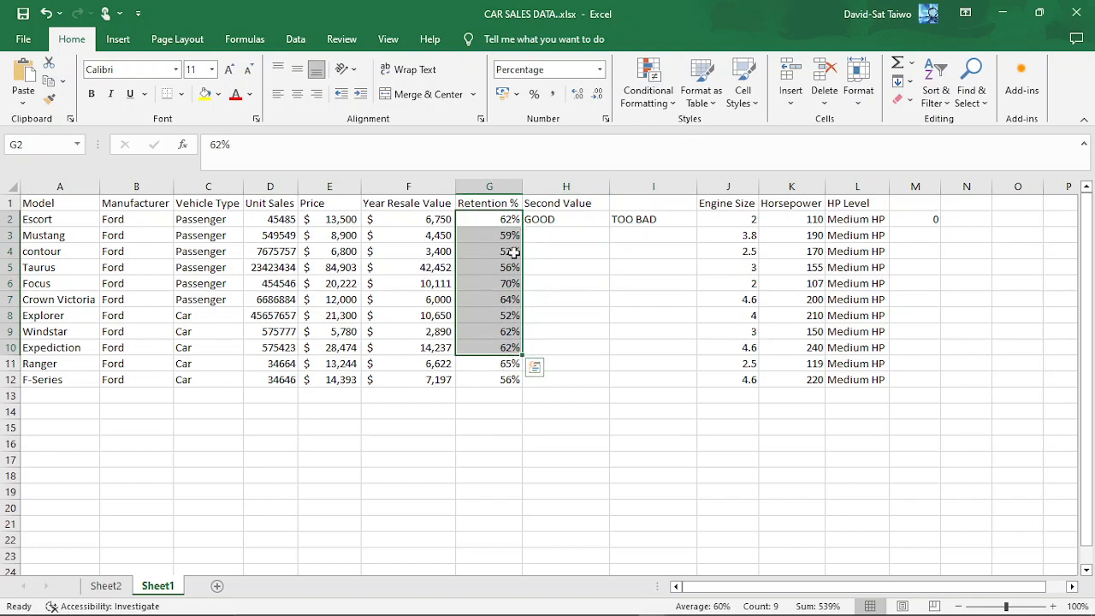
left_click(502, 300)
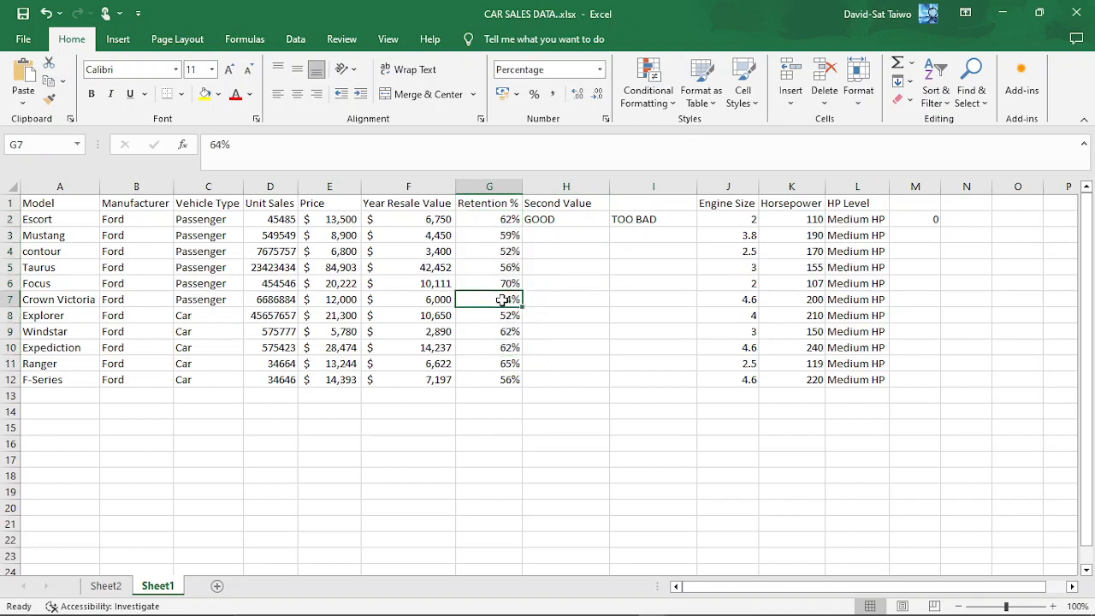
left_click(318, 250)
left_click(411, 262)
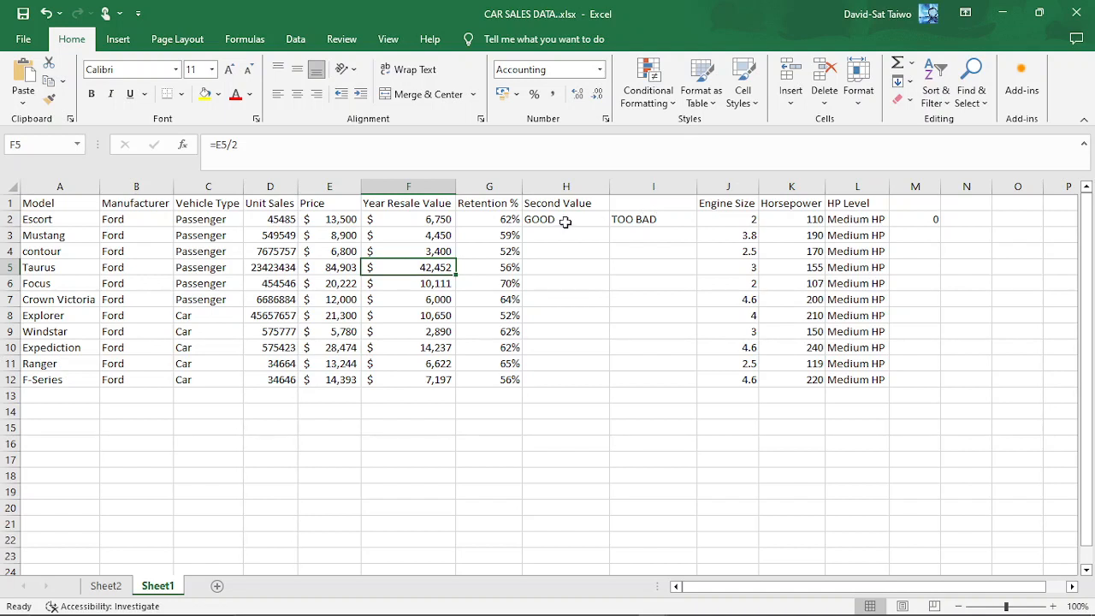
left_click(565, 221)
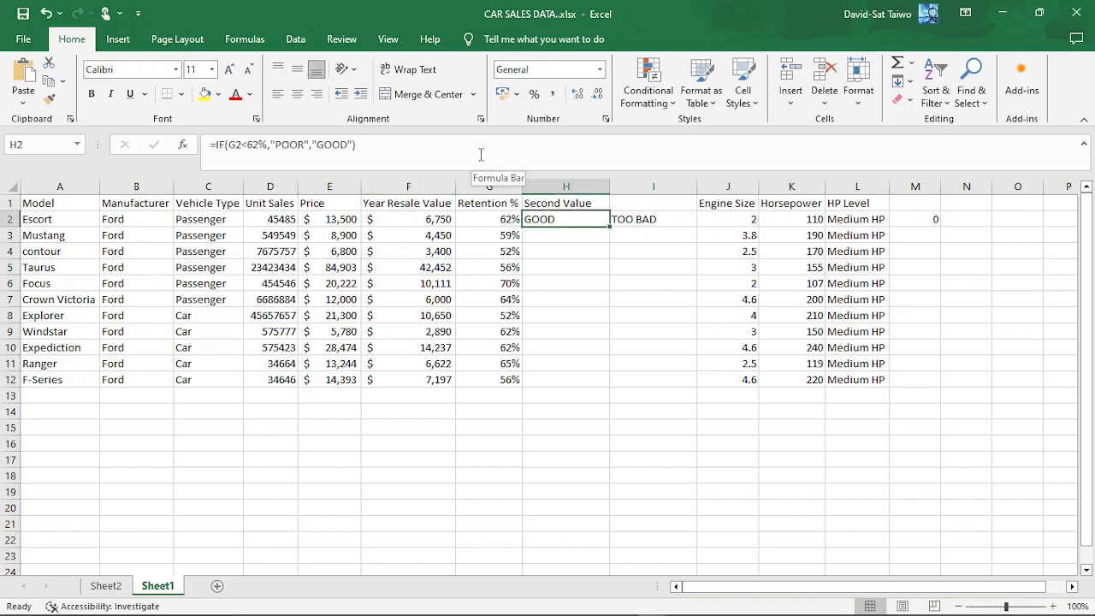
Clear the existing IF formula from cell H2 in the Second Value column
left_click_drag(422, 139, 182, 152)
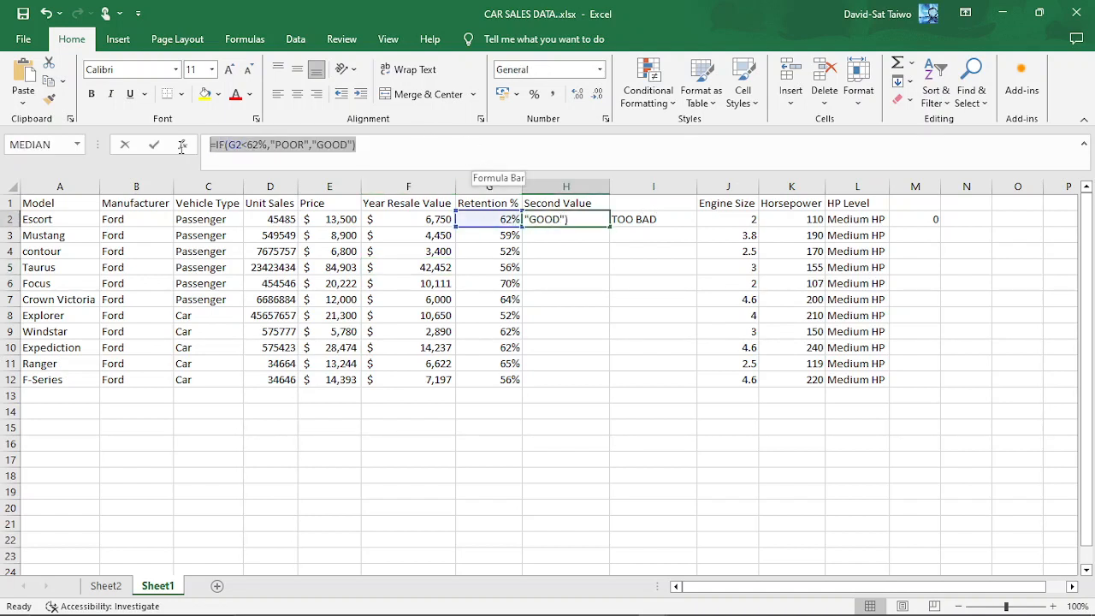
key("Delete")
key("ctrl+Return")
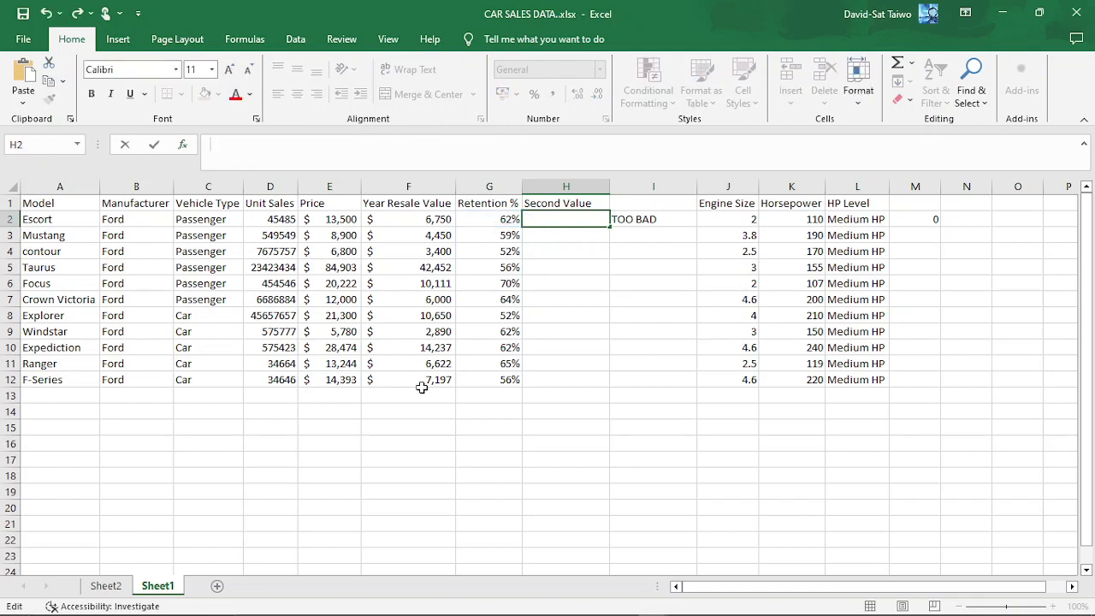
Enter the note "CONDITIONAL STATEMENT" in cell F18 below the car table
left_click(417, 473)
type("C")
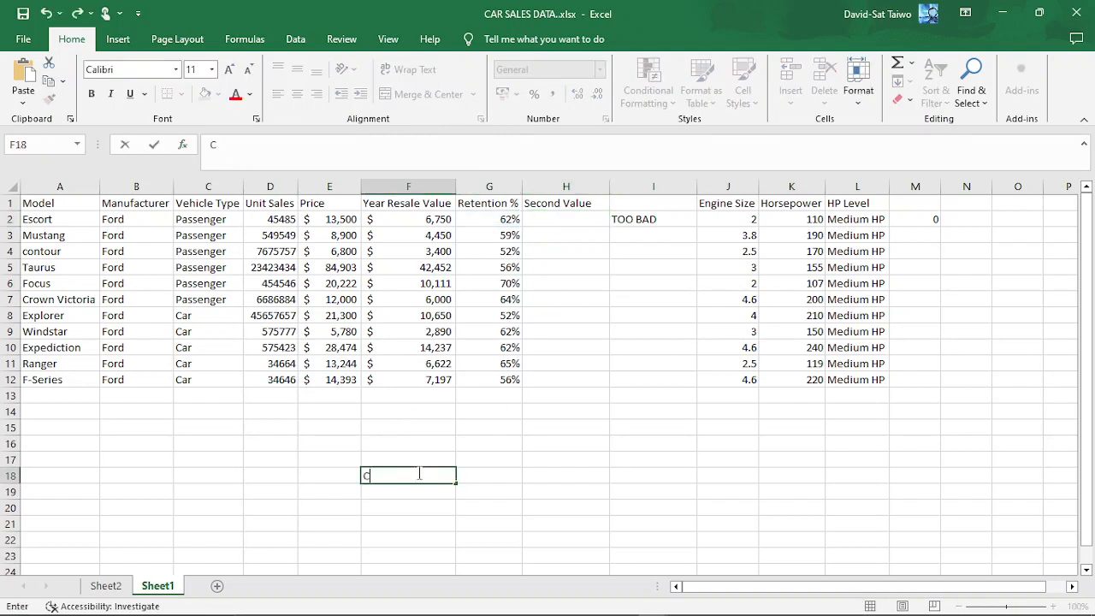
type("ONDITION")
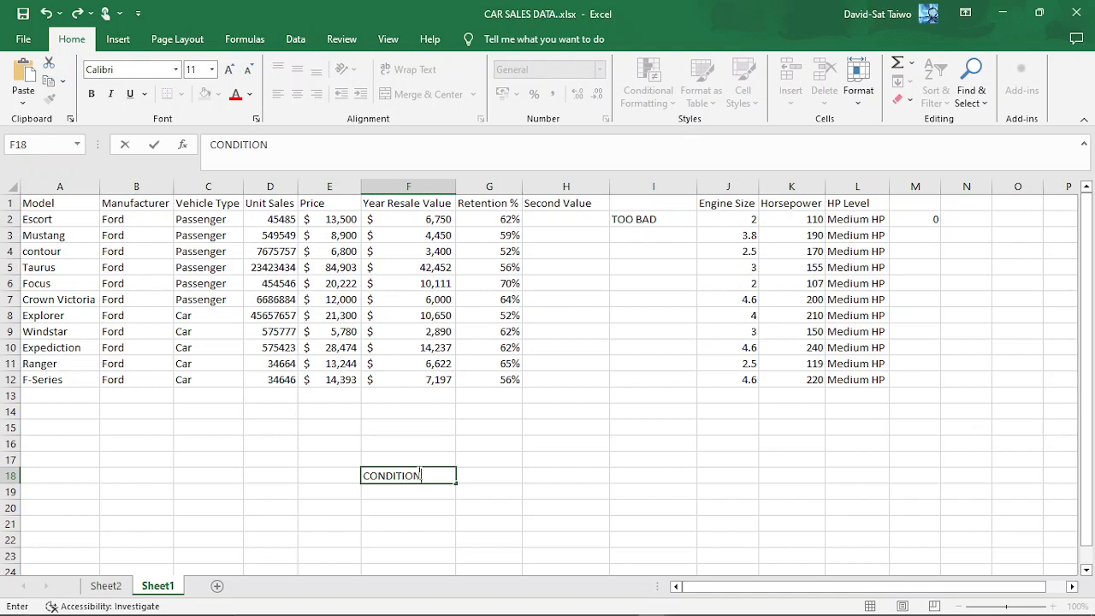
type("AL STATEMENT")
key("Return")
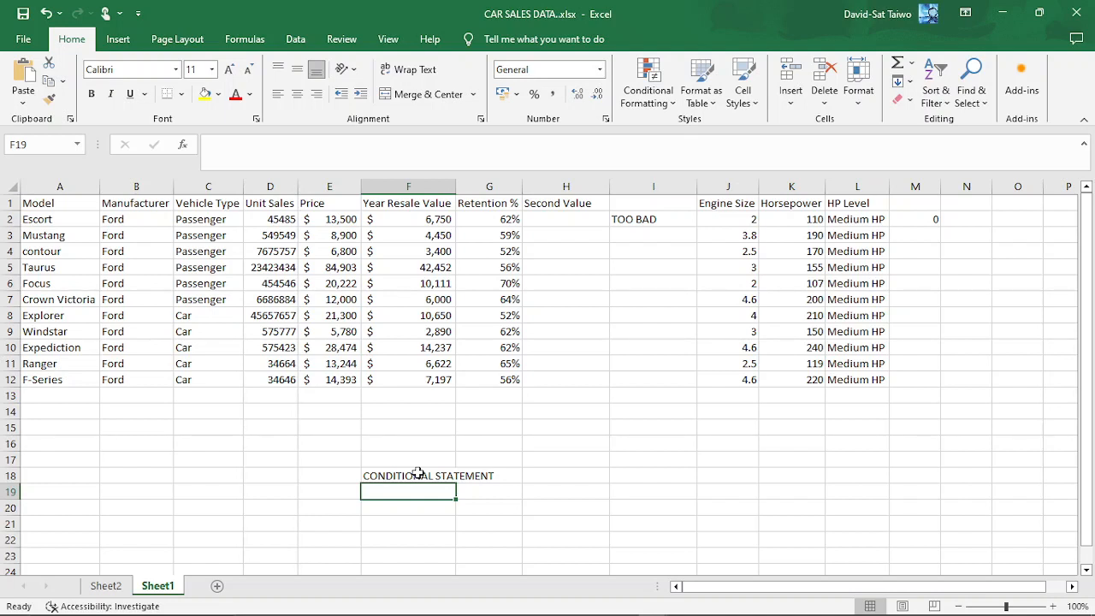
Delete the "CONDITIONAL STATEMENT" note from cell F18
left_click(418, 475)
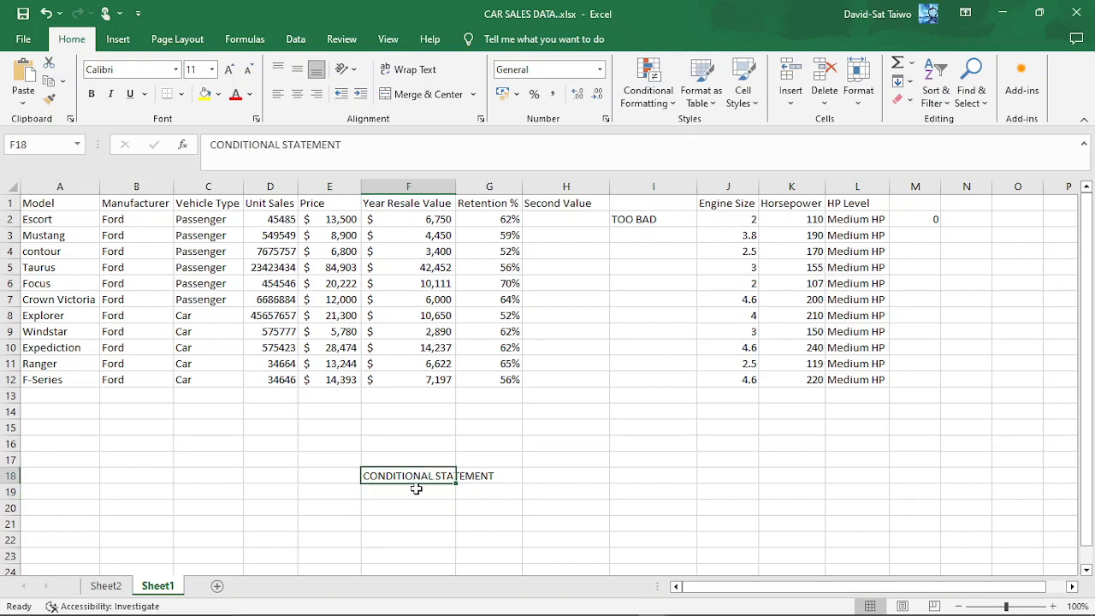
left_click(416, 490)
left_click(545, 217)
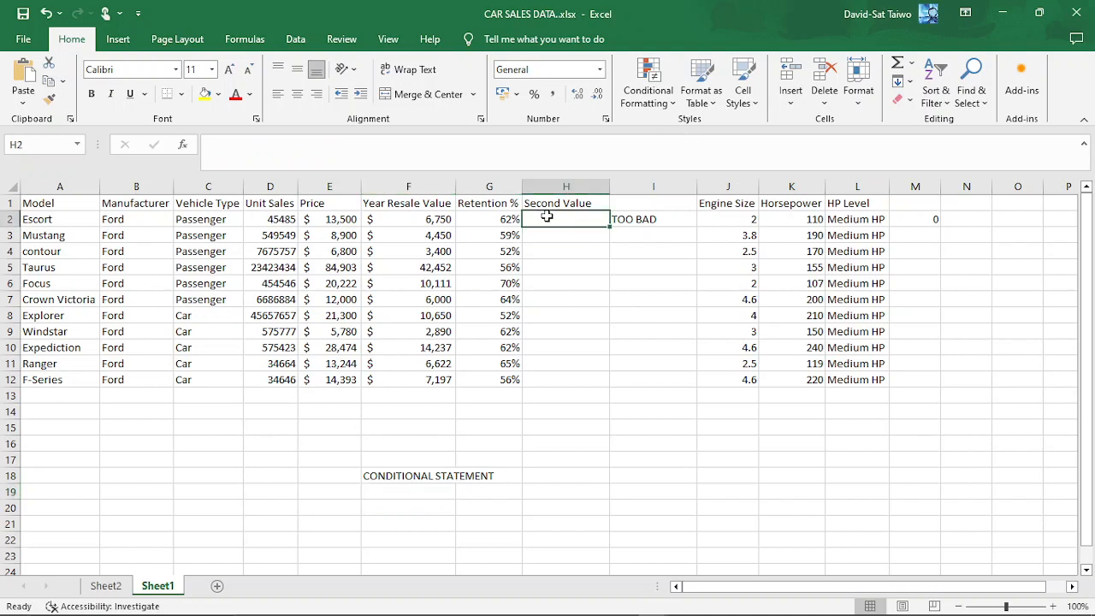
left_click(401, 477)
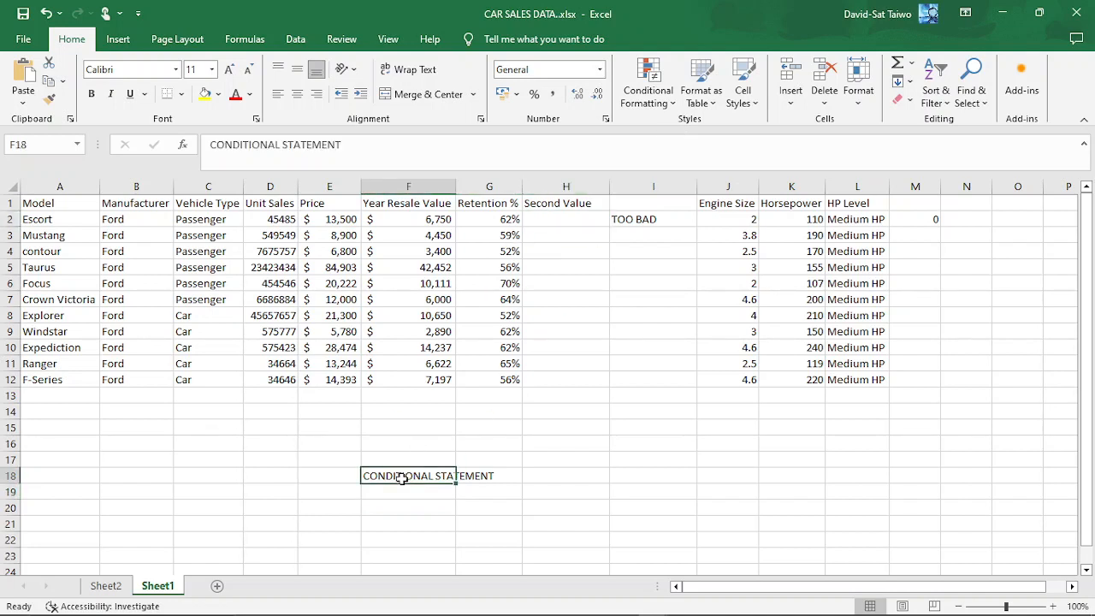
key("Delete")
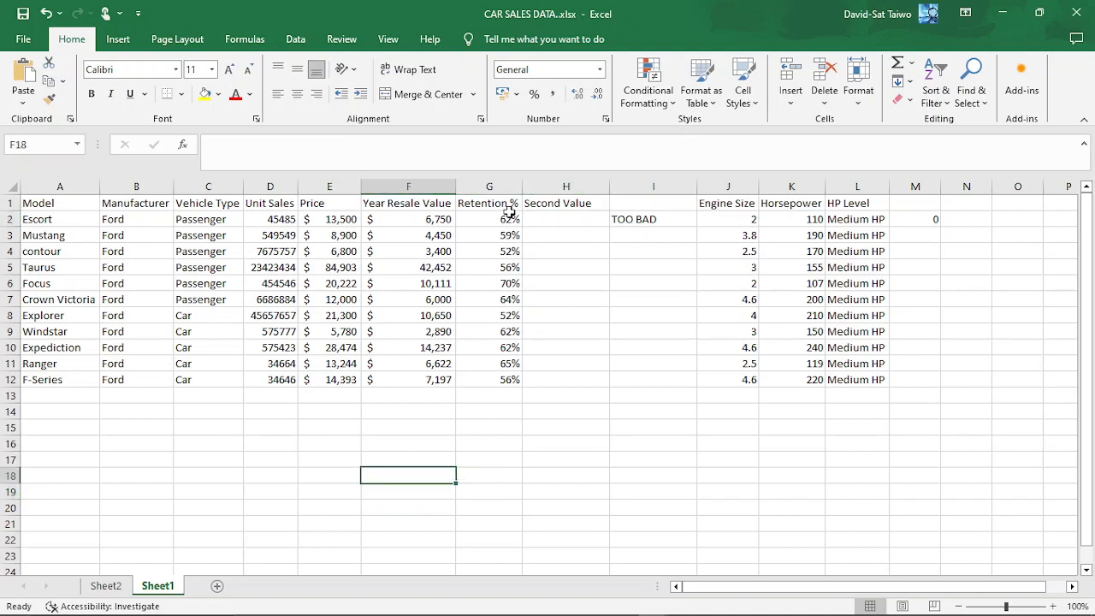
Enter the rating rule "<62 POOR" in cell G16 below the Retention % column
left_click(510, 218)
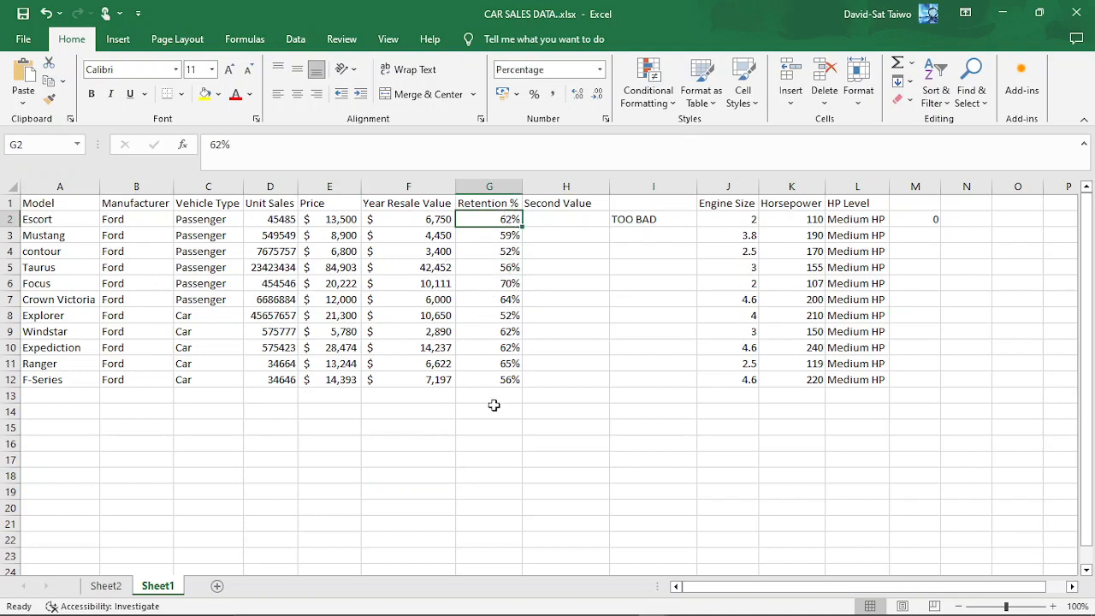
left_click(492, 444)
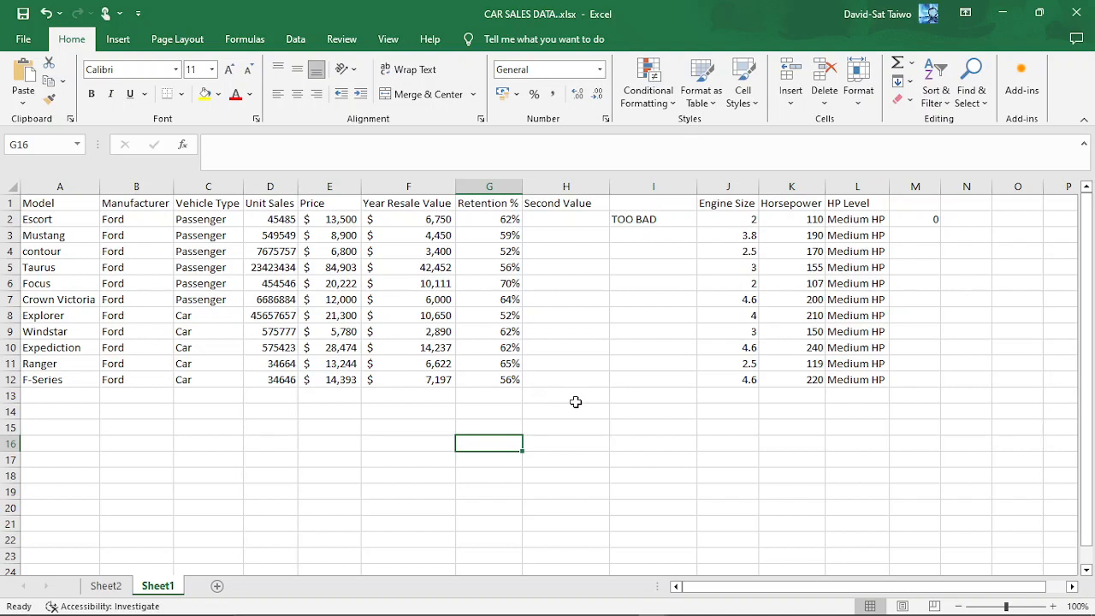
type("<")
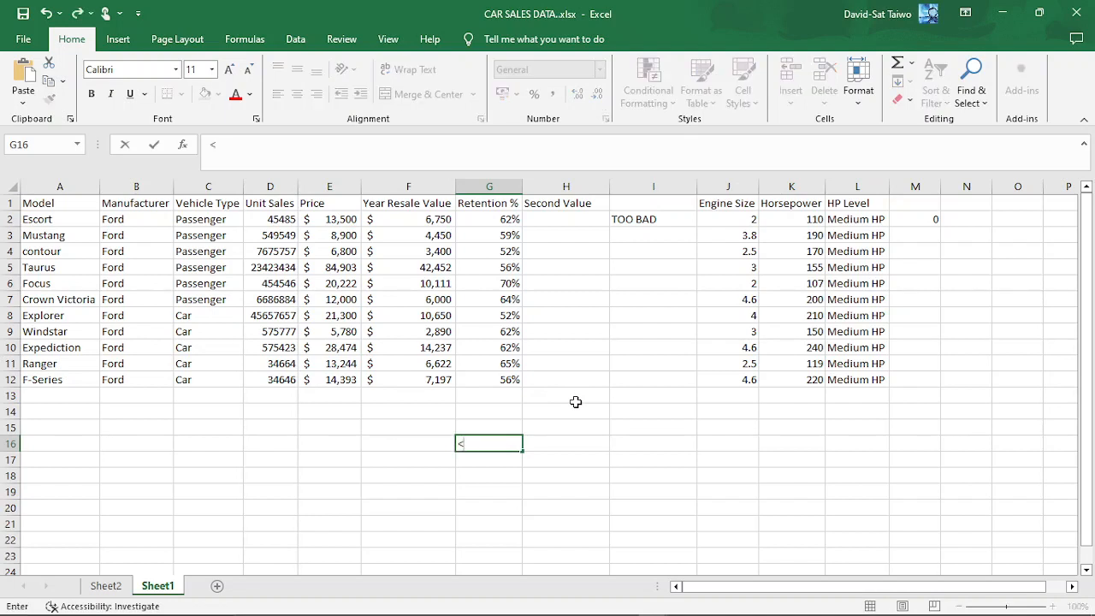
type("62 POOR")
key("Return")
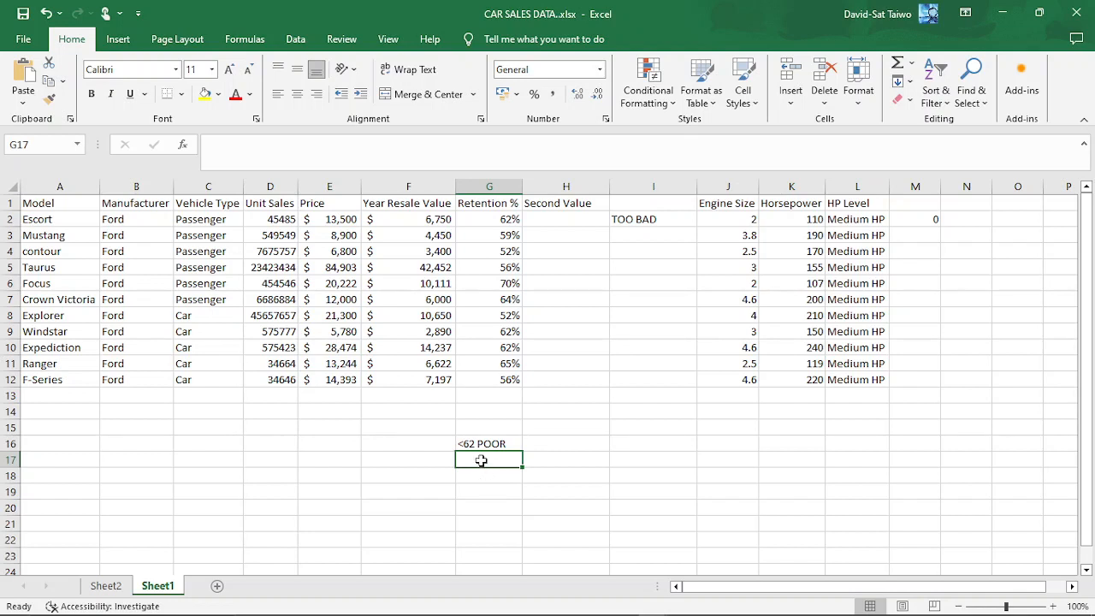
type(">")
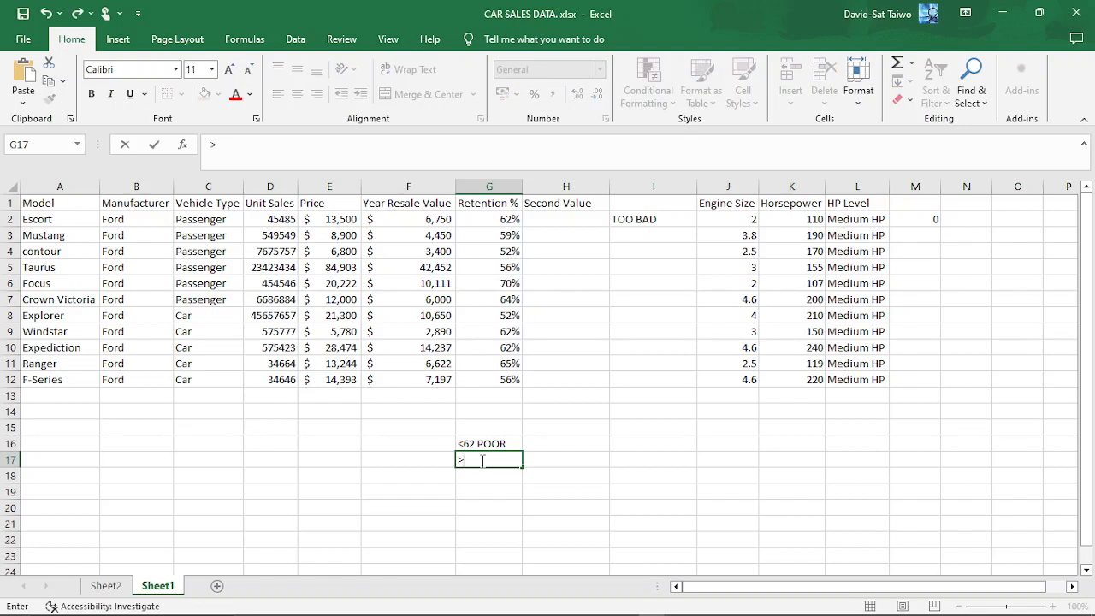
type("6")
key("BackSpace")
key("BackSpace")
left_click(535, 498)
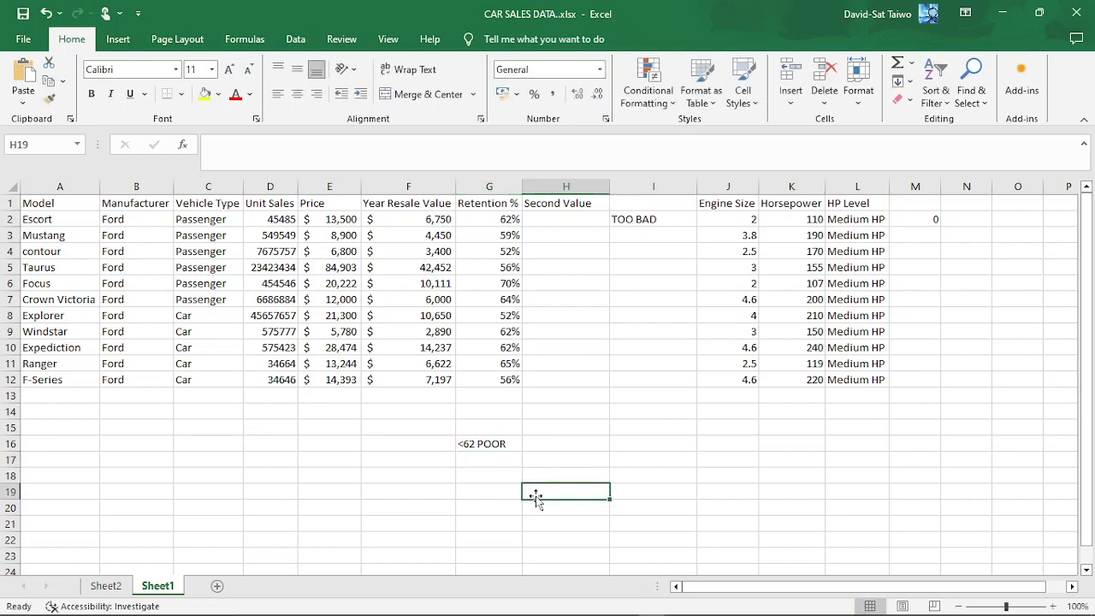
left_click(516, 441)
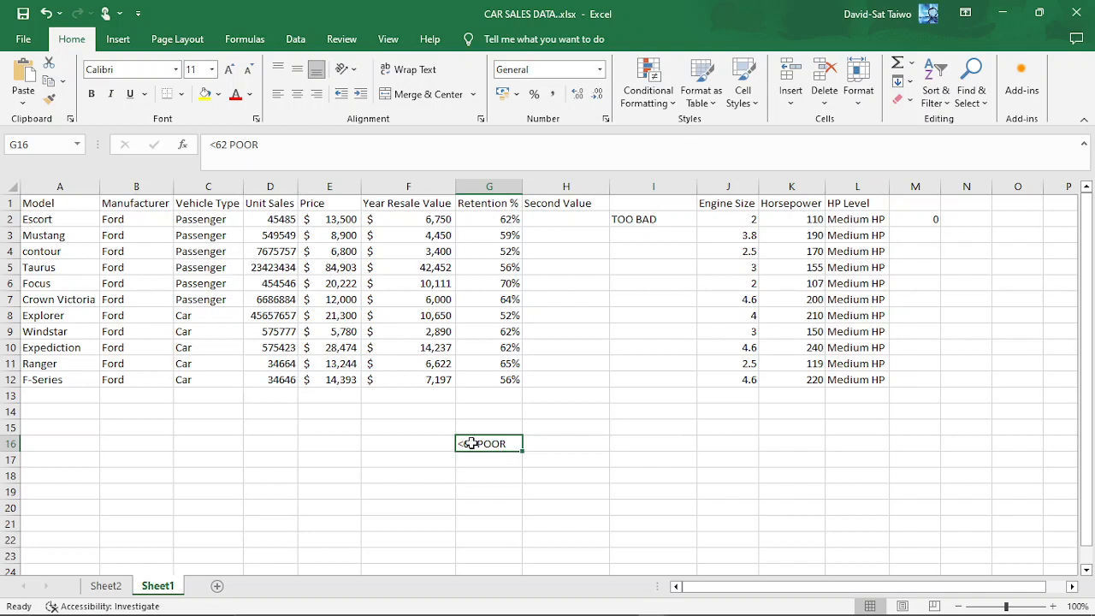
Enter the formula =IF(G2<62,"POOR","GOOD") in cell H2 to rate the first car's retention percentage
left_click(558, 217)
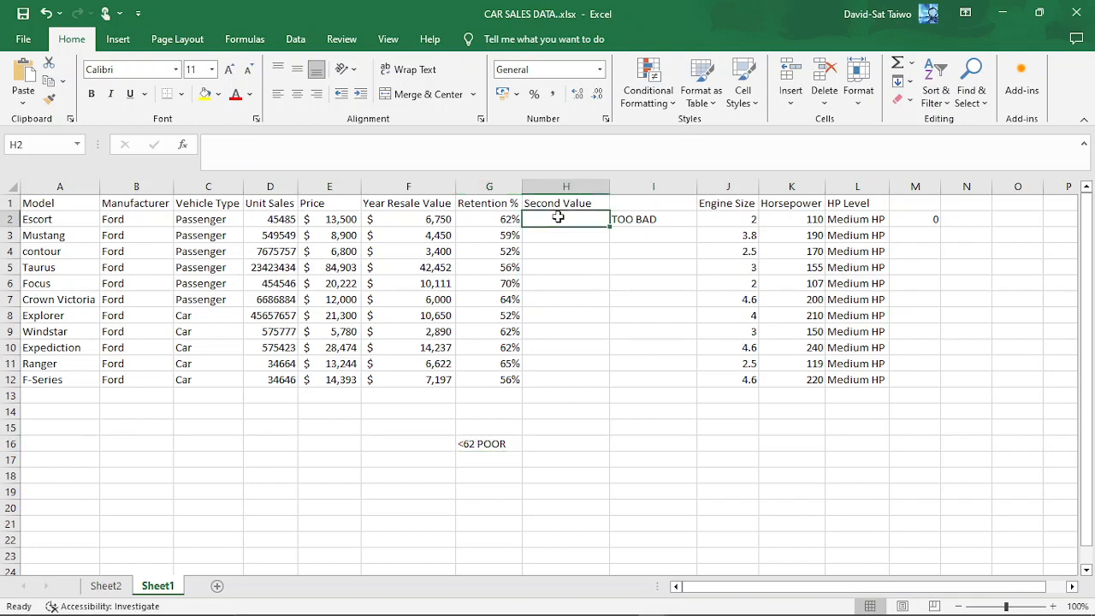
type("IF")
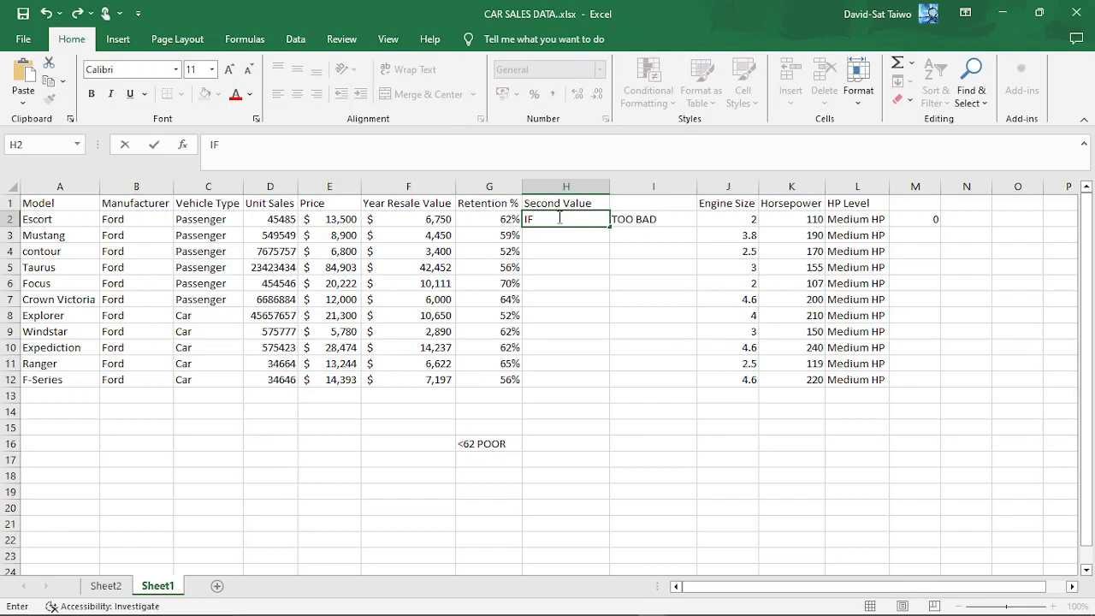
key("BackSpace")
key("BackSpace")
type("=IF(")
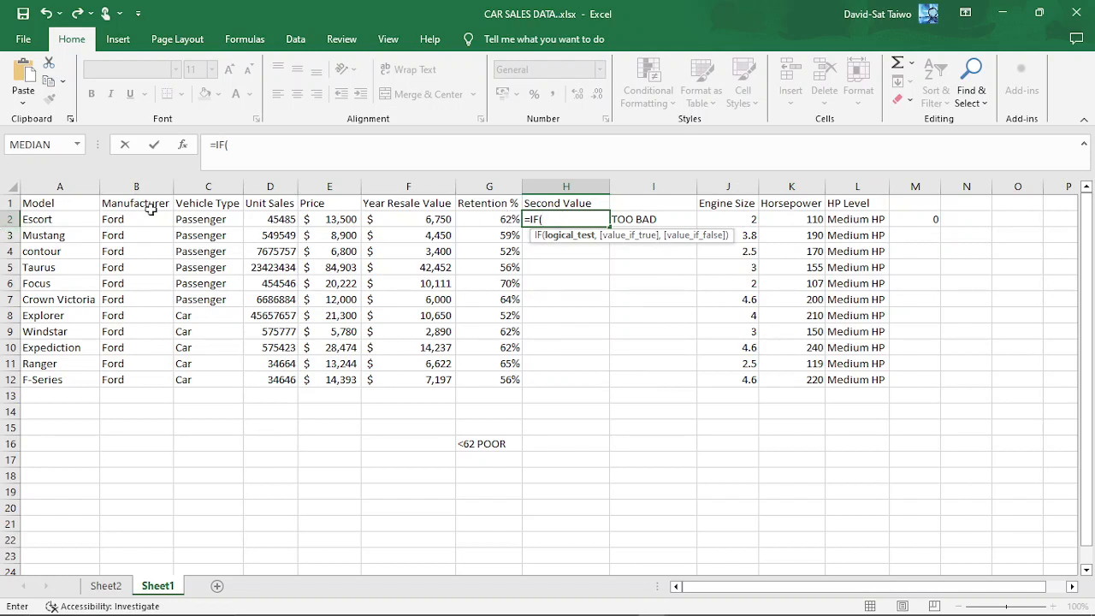
left_click(490, 221)
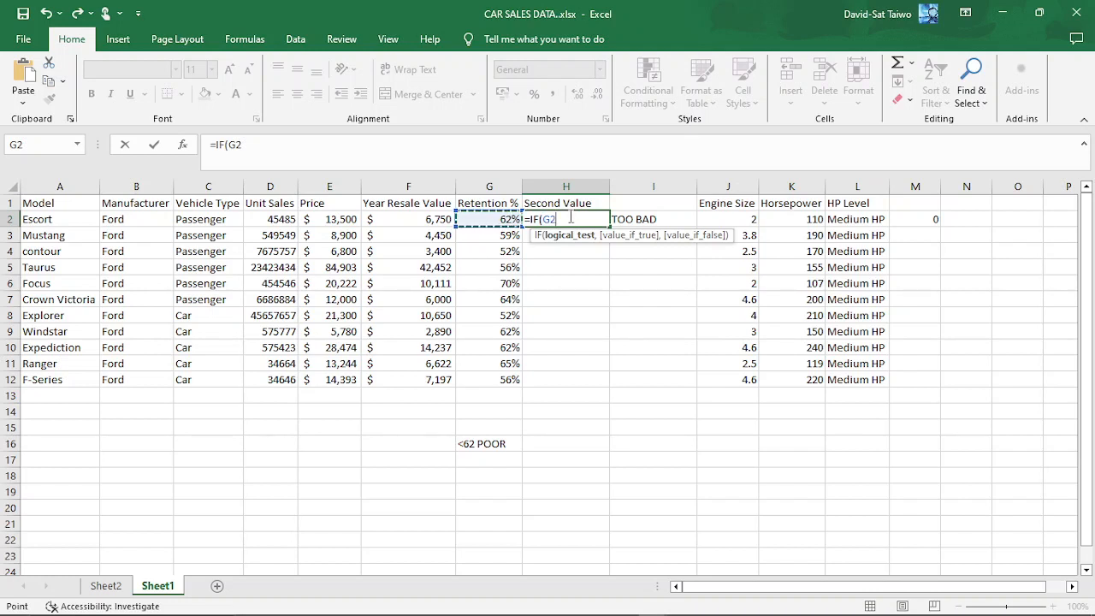
type("<6")
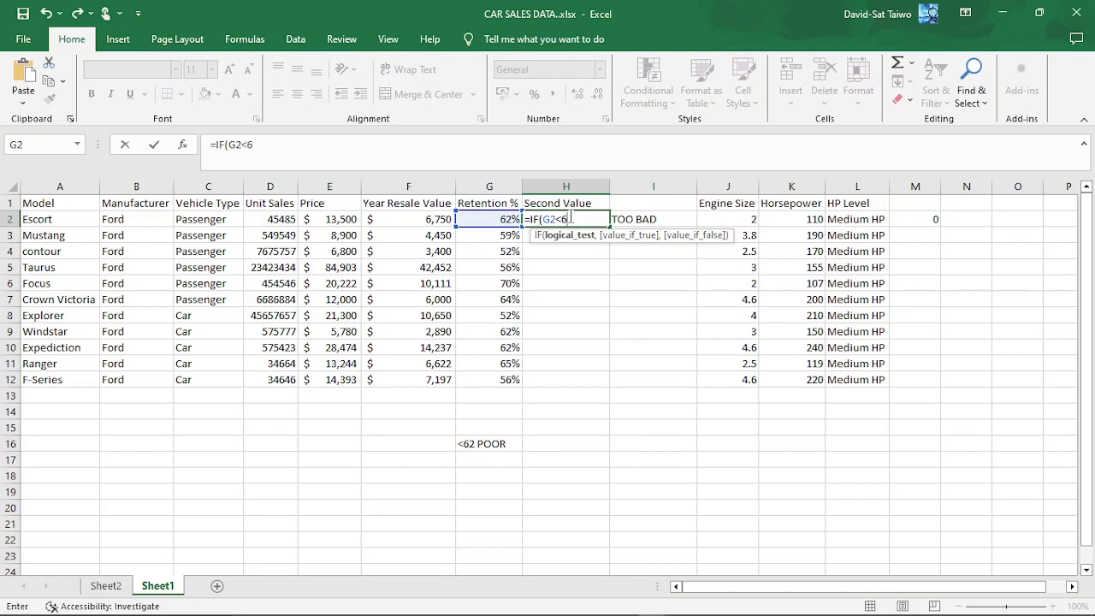
type("2,")
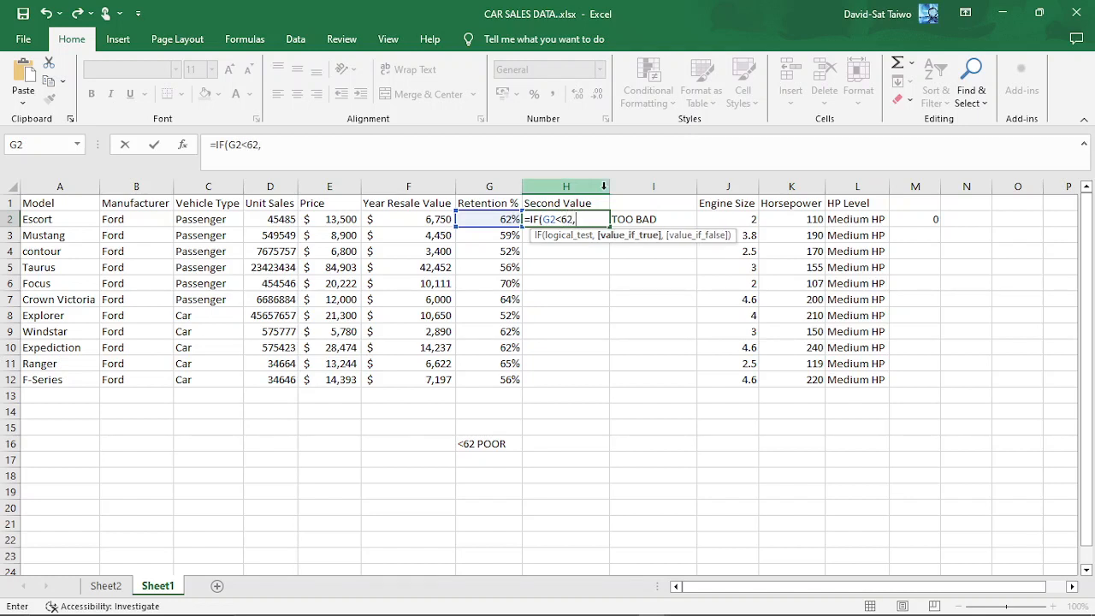
type("\"POOR\"")
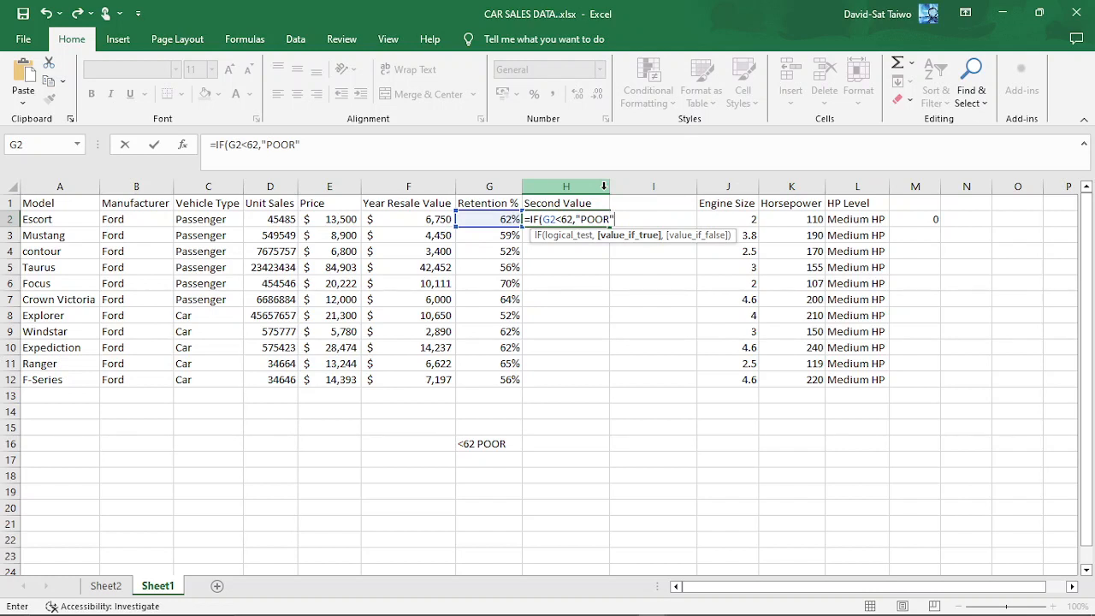
type(",")
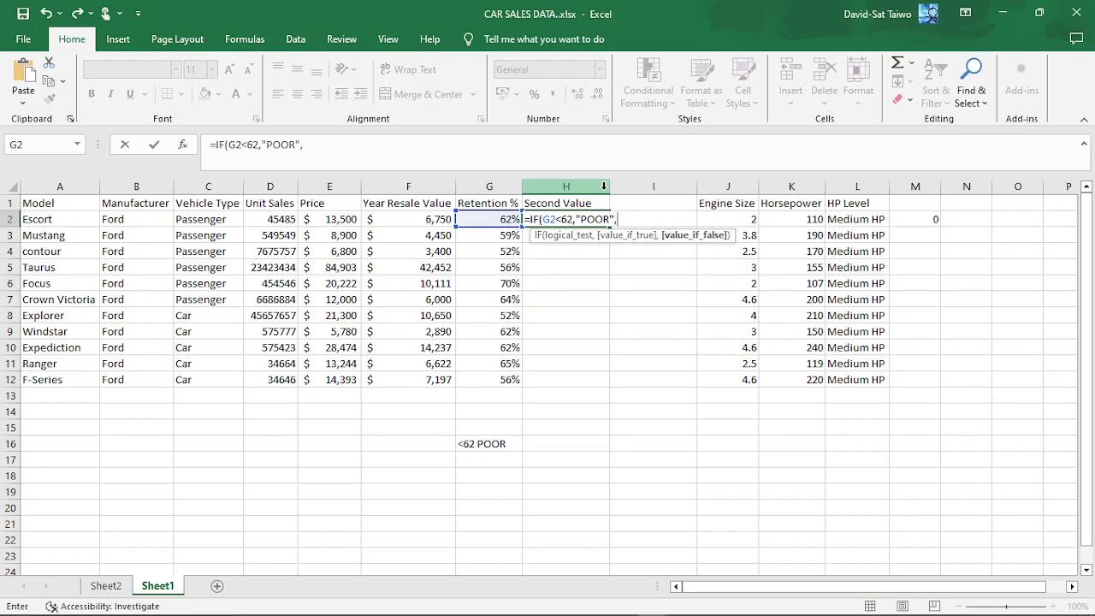
type("\"GOOD\"")
type(")")
key("Return")
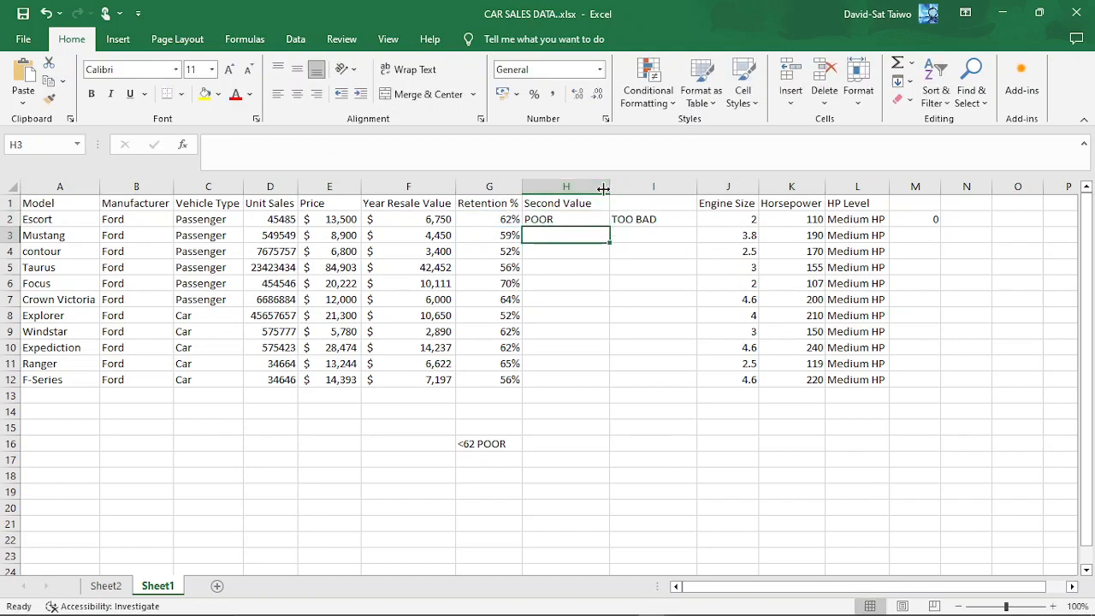
Copy the IF formula from H2 down the Second Value column to H12
left_click(580, 217)
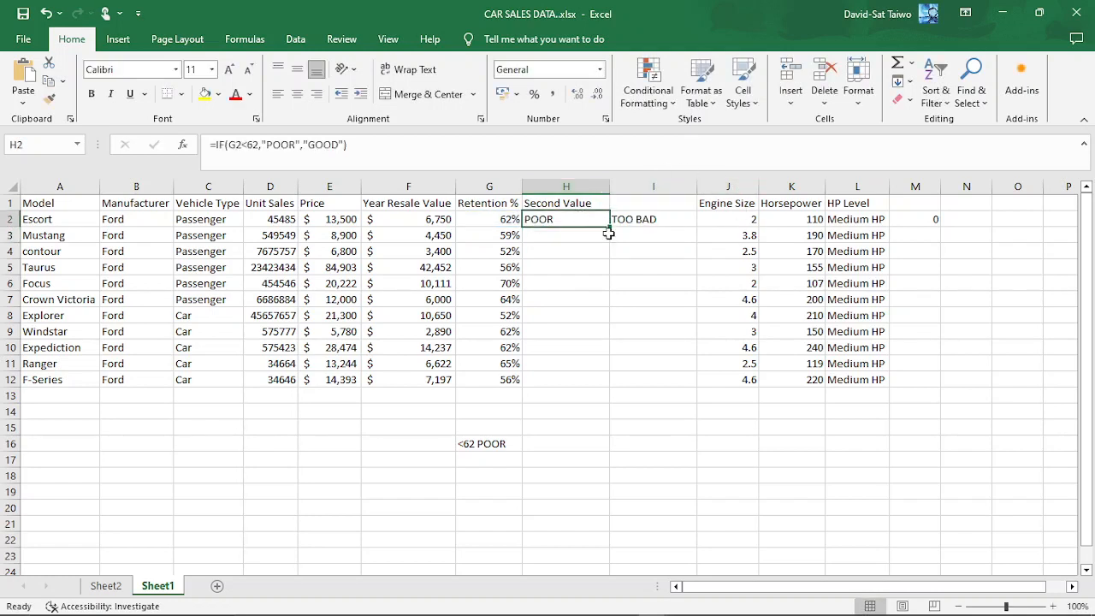
double_click(609, 227)
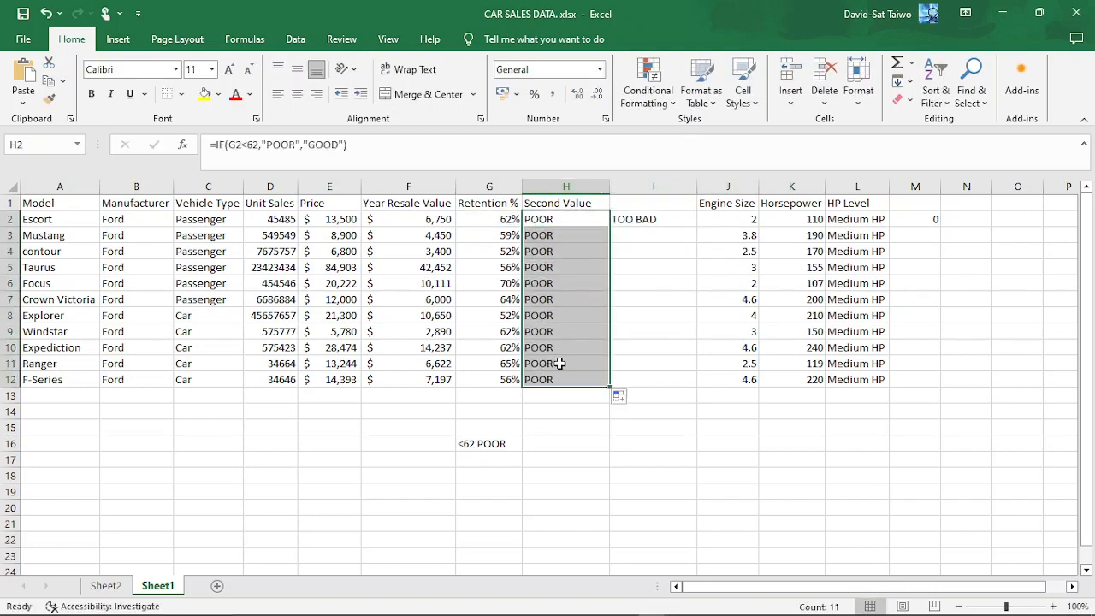
Change the logical test in the H2 formula to G2<=62 and fill the formula down to H12
left_click(582, 221)
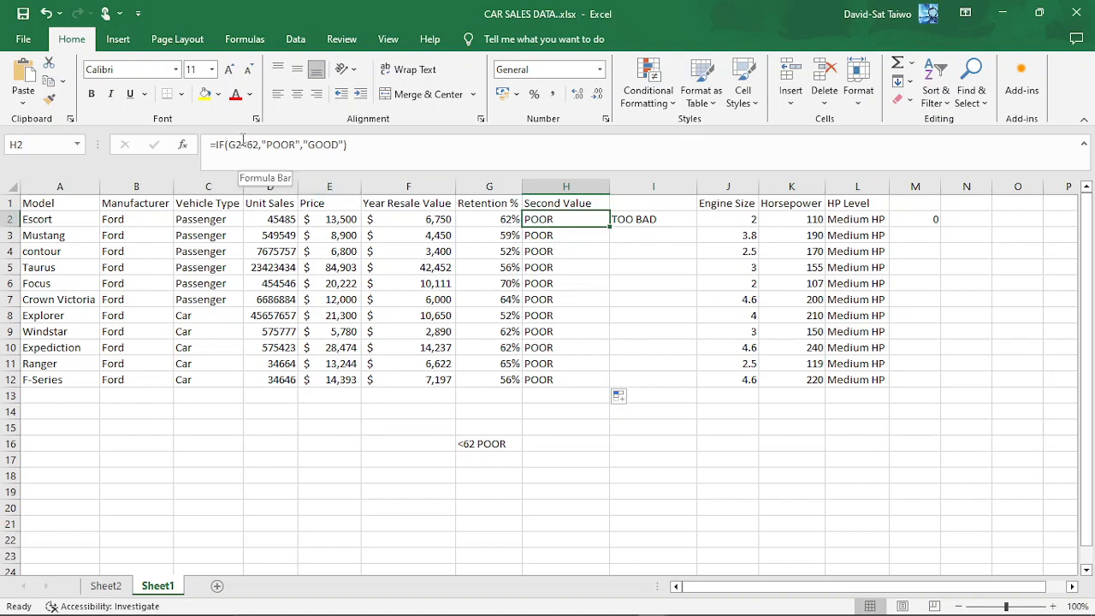
left_click(247, 145)
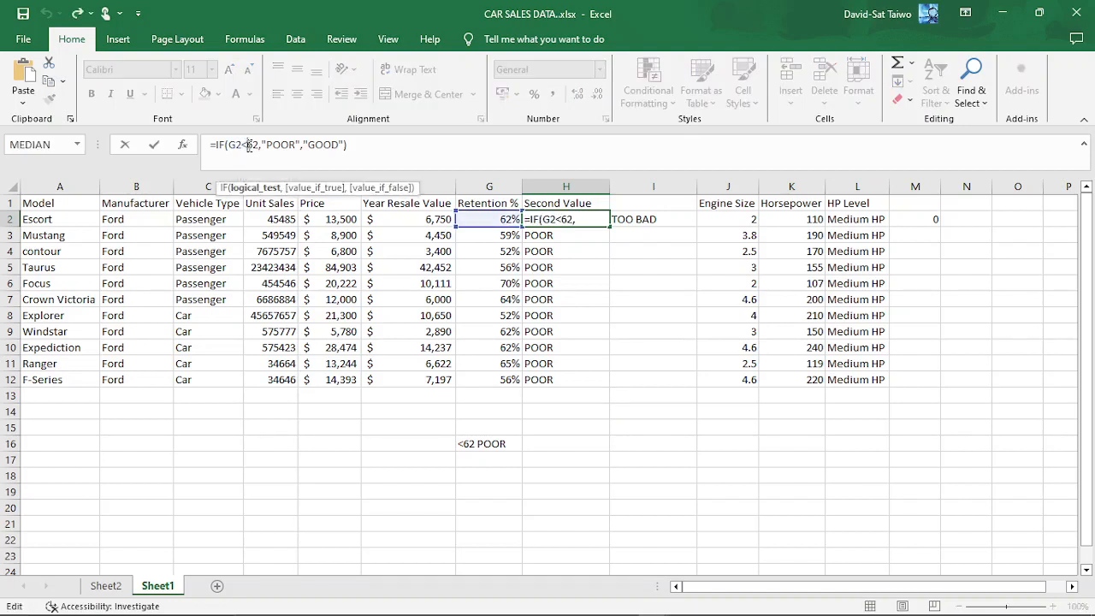
type("=")
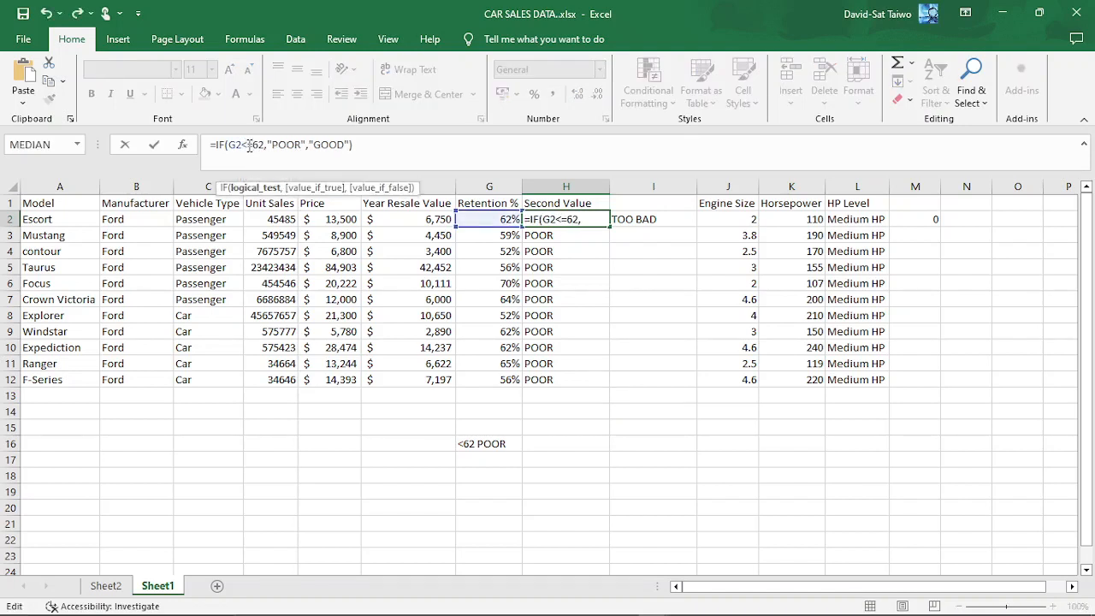
key("Return")
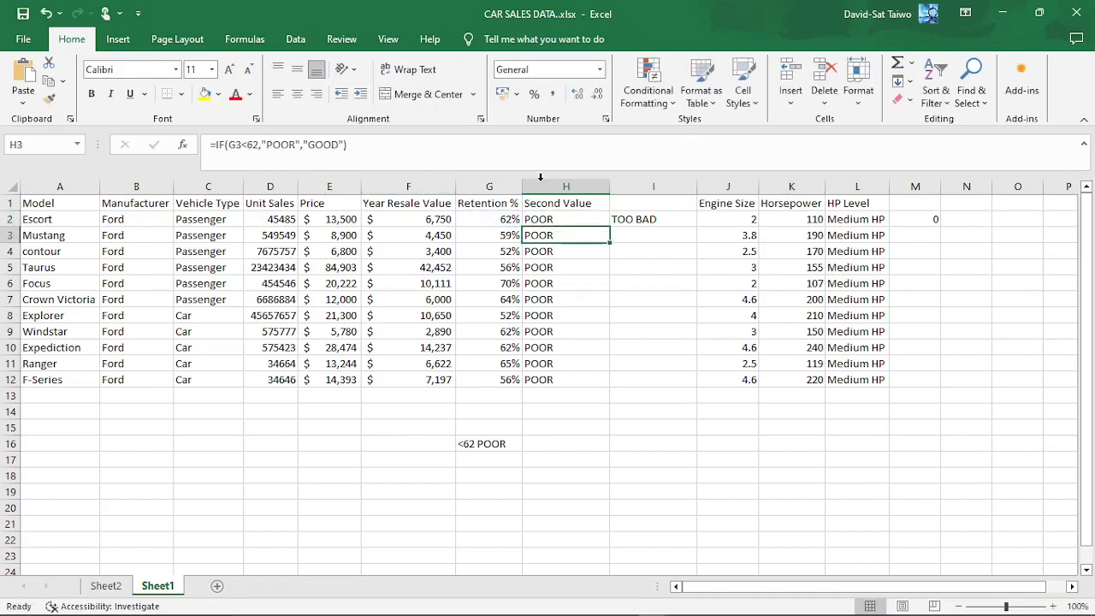
left_click(588, 220)
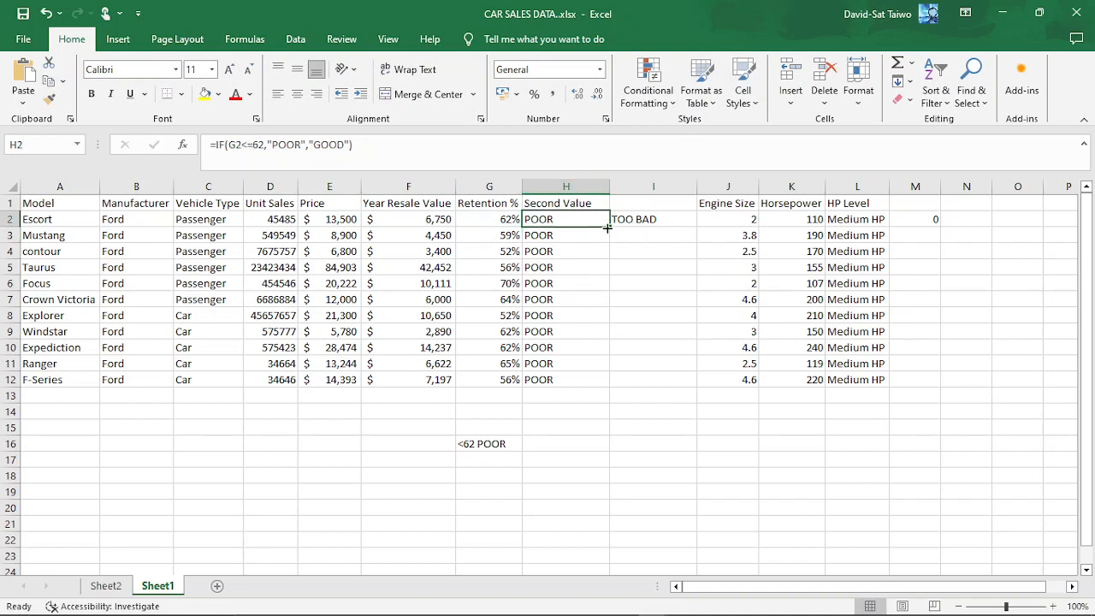
double_click(608, 227)
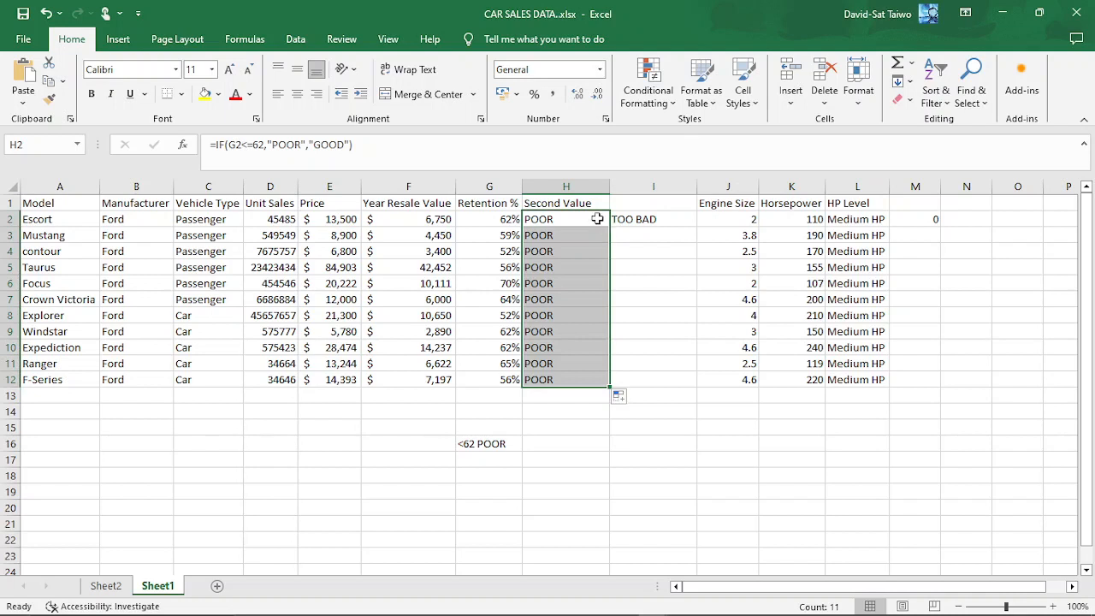
Change the logical test in the H2 formula to G2<62
left_click(585, 218)
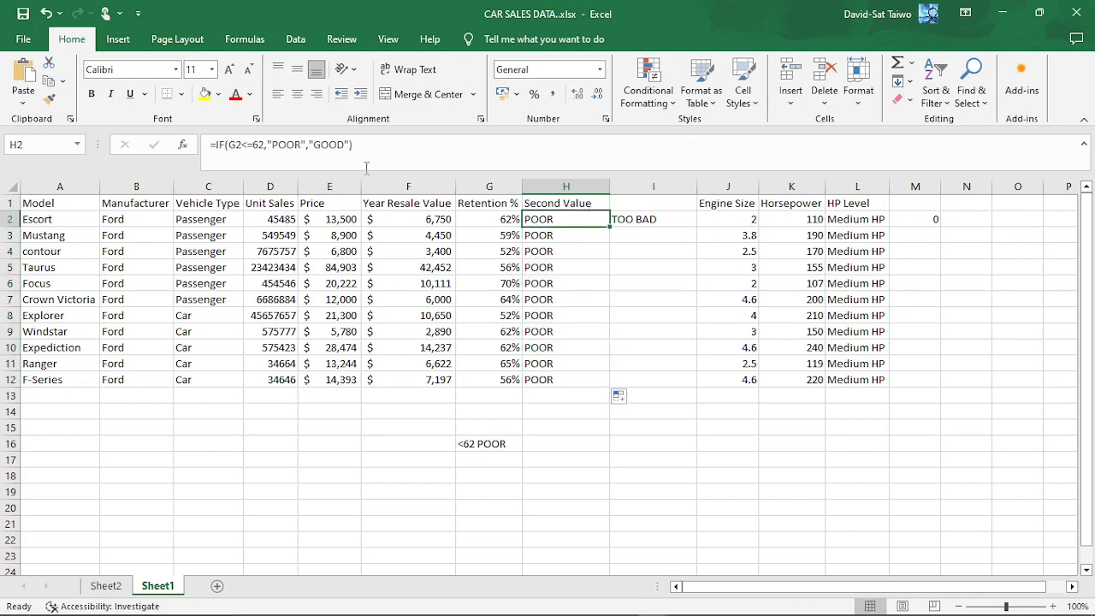
left_click(254, 144)
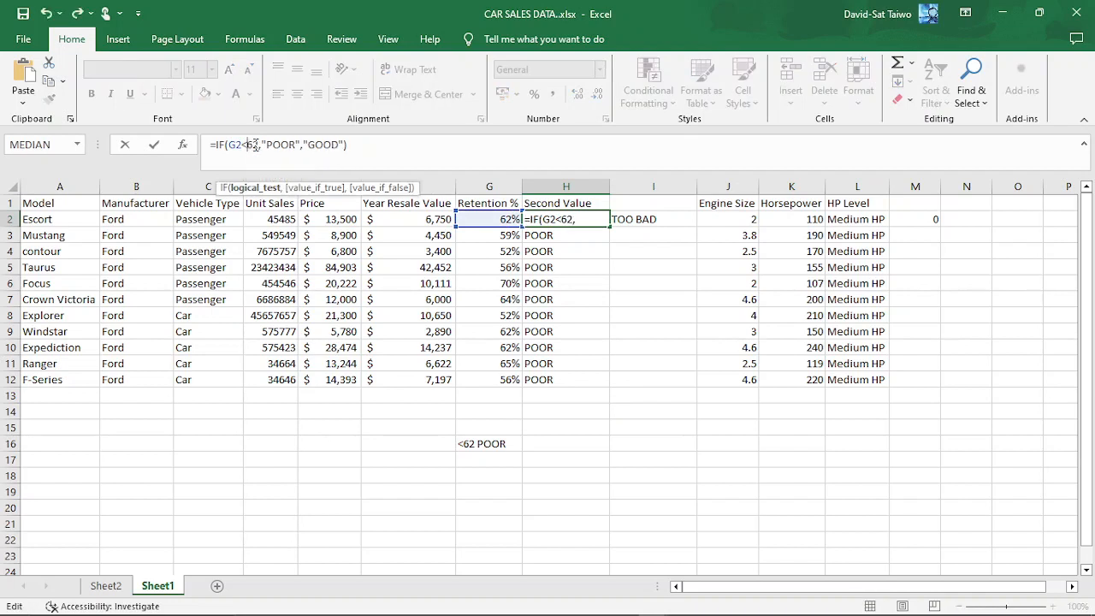
key("Return")
left_click(567, 218)
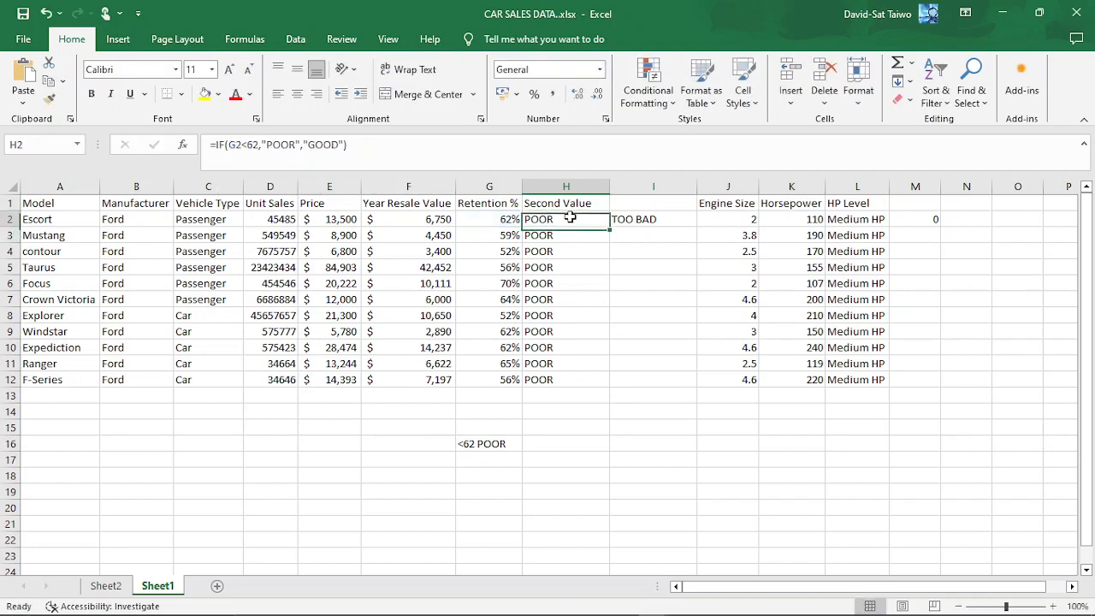
left_click(498, 221)
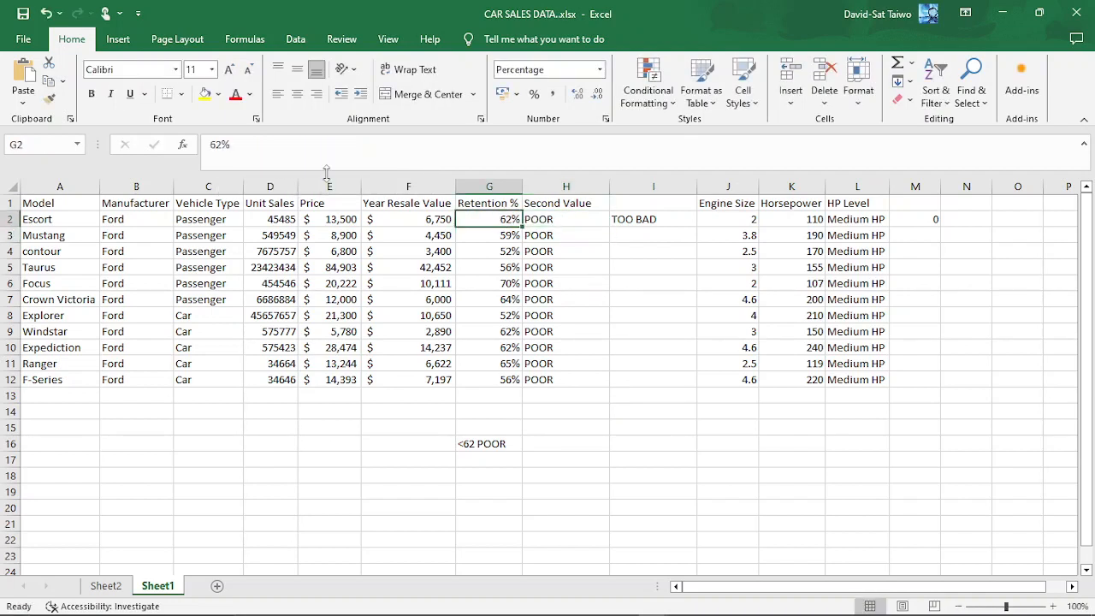
Change the logical test in the H2 formula to G2<62% and fill the formula down the Second Value column to H12
left_click(554, 219)
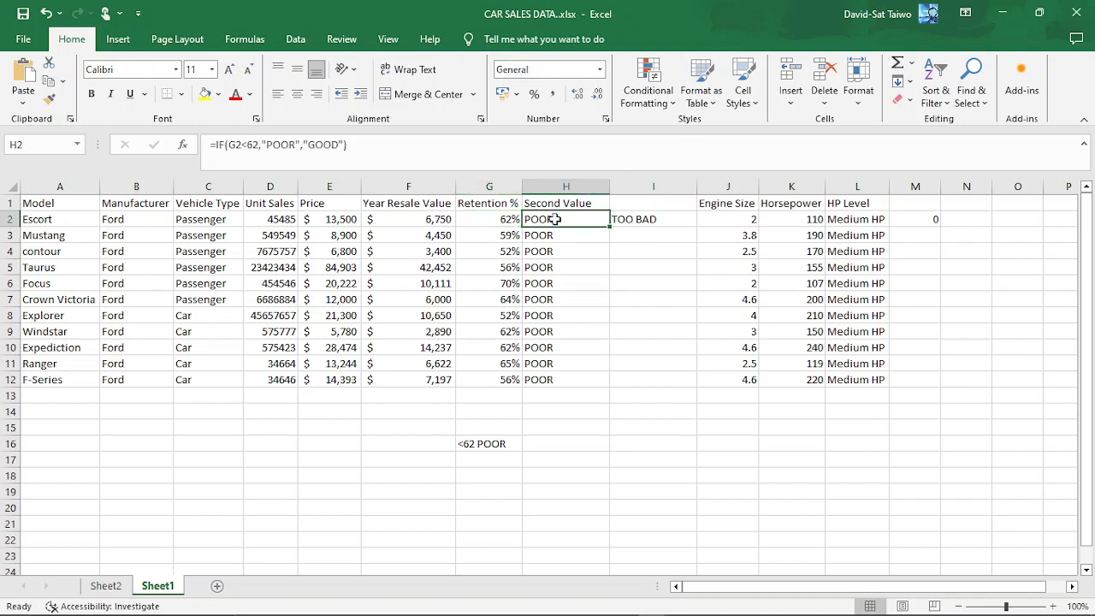
left_click(258, 144)
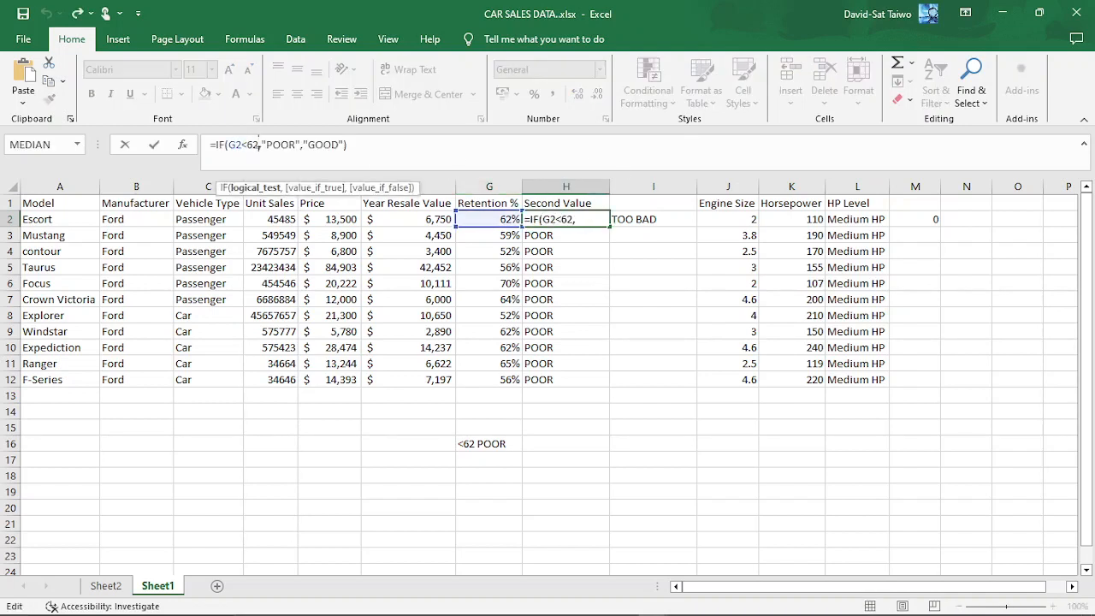
type("%")
key("Return")
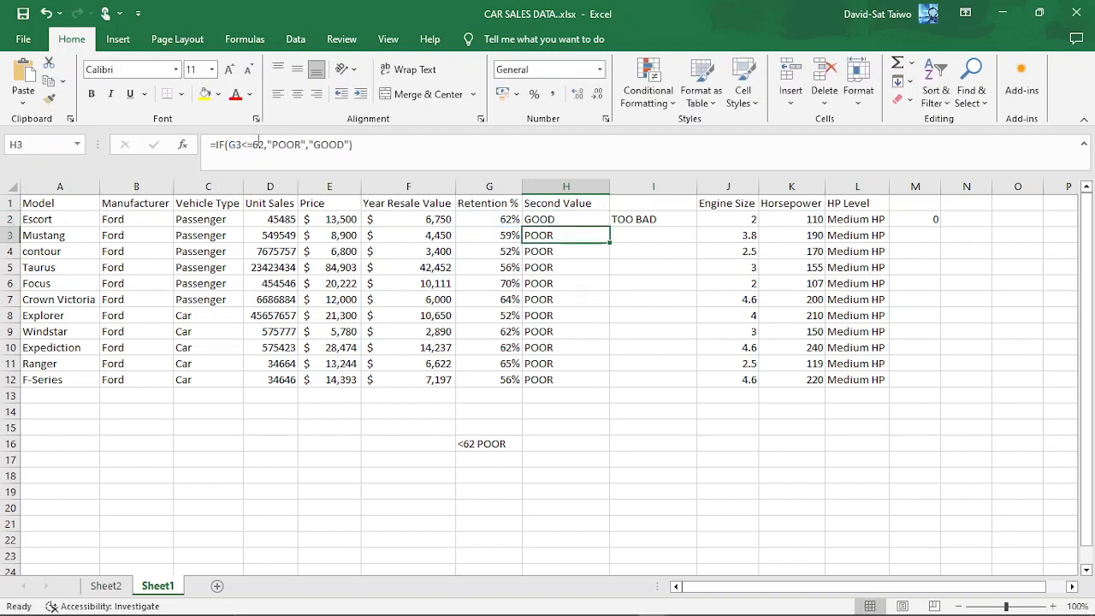
left_click(563, 218)
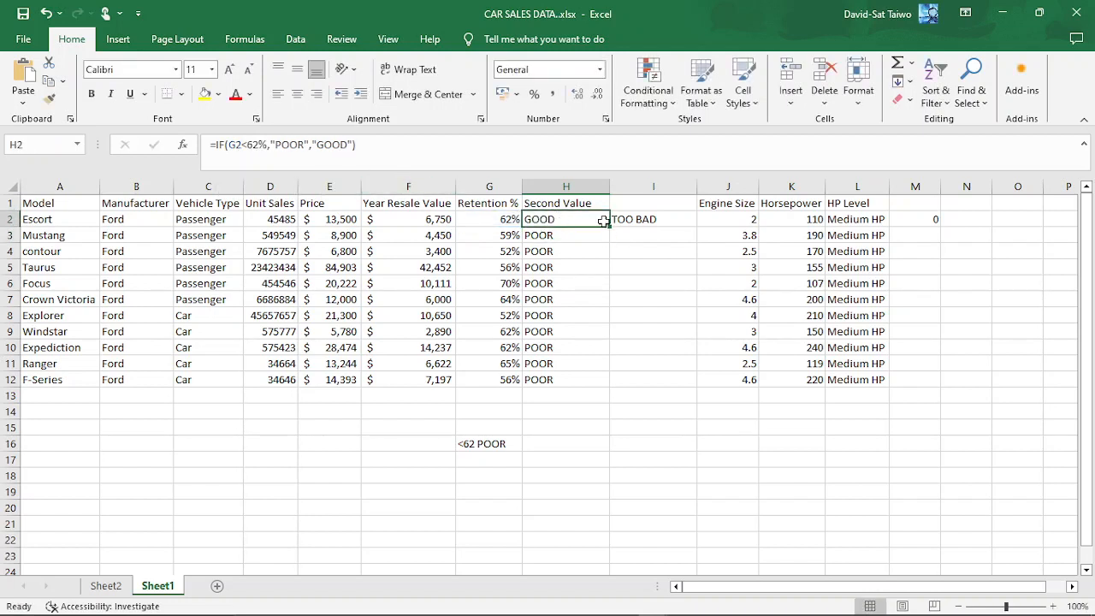
double_click(609, 225)
Examine the ratings and their formulas cell by cell in the Second Value column from H2 to H12
left_click(557, 298)
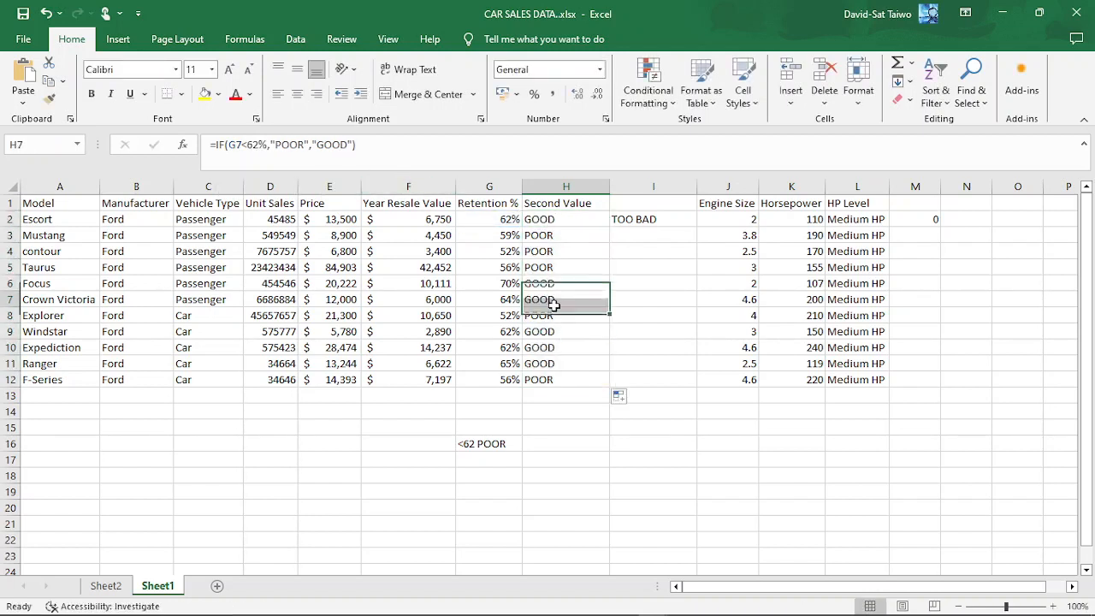
left_click(562, 219)
left_click(562, 236)
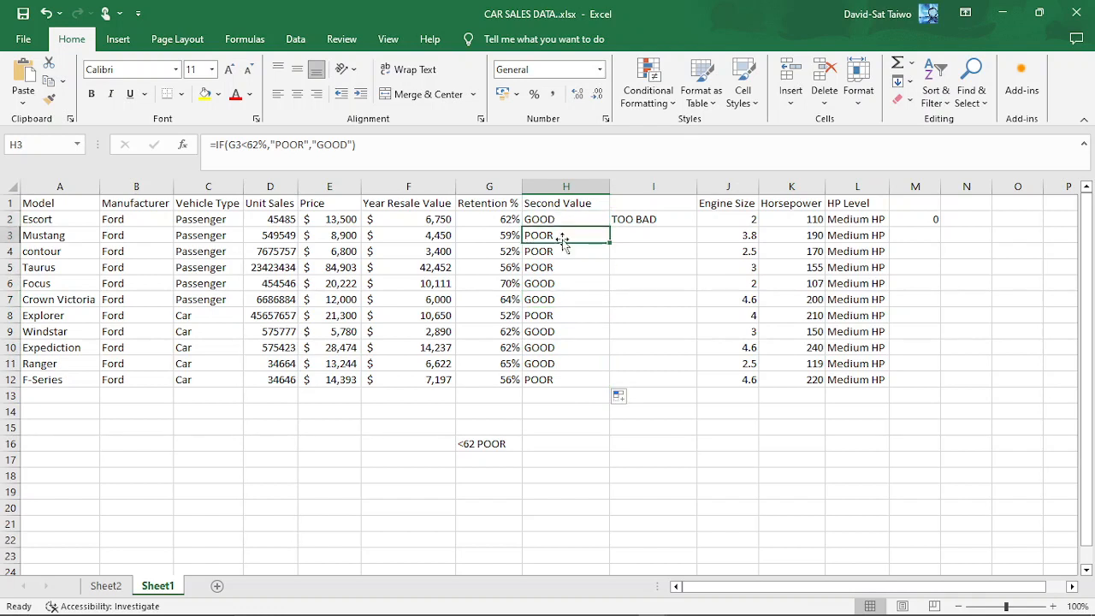
left_click(561, 251)
left_click(562, 267)
left_click(562, 283)
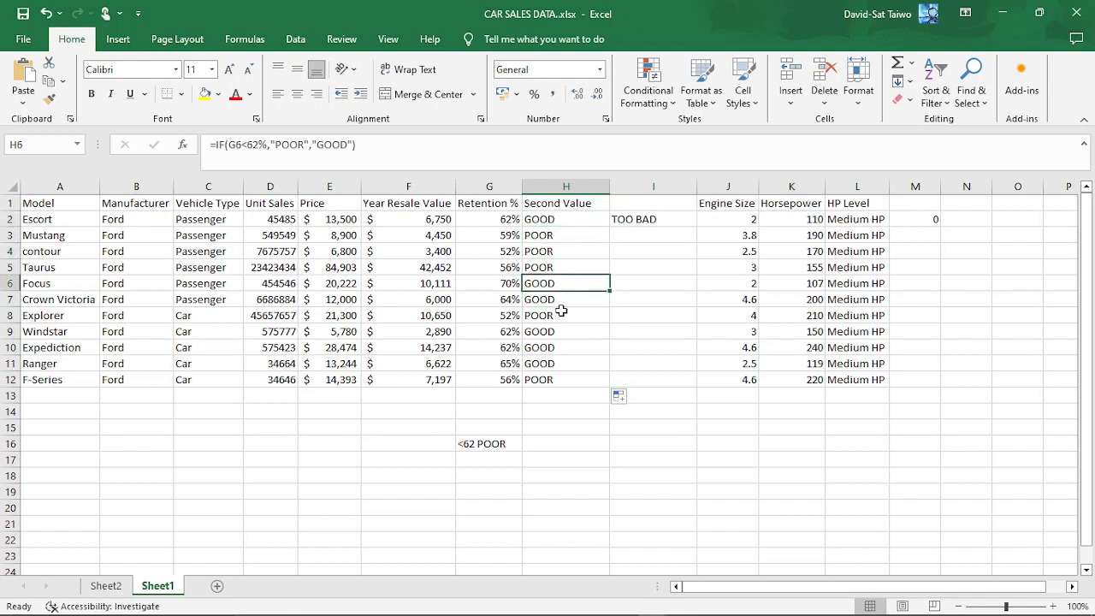
left_click(558, 325)
left_click(559, 347)
left_click(563, 363)
left_click(566, 380)
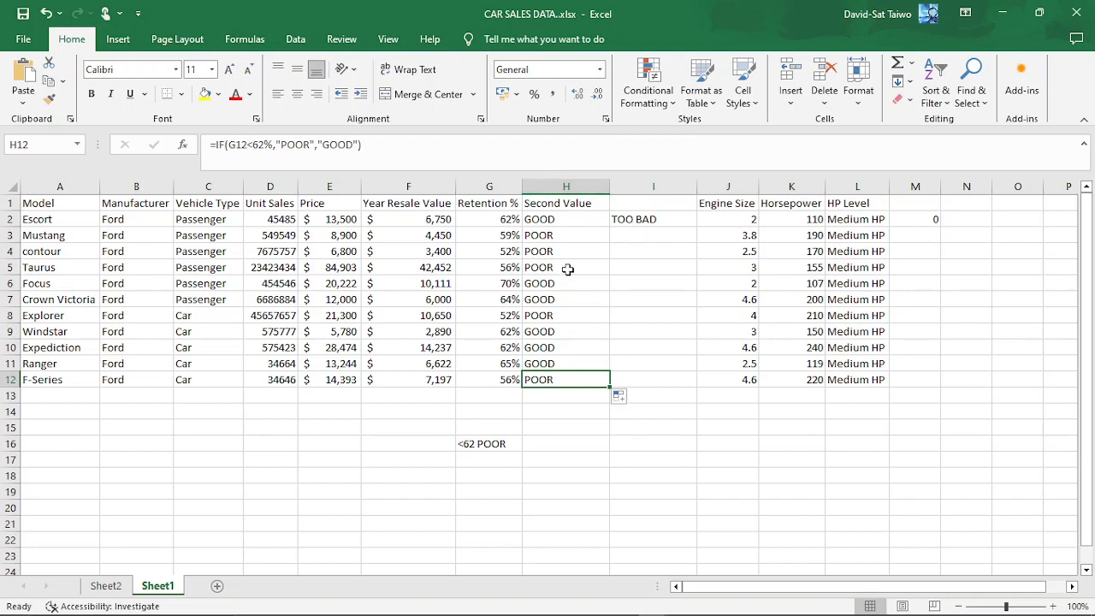
Make the H2 logical test inclusive as G2<=62% and copy the updated formula down to H12
left_click(542, 221)
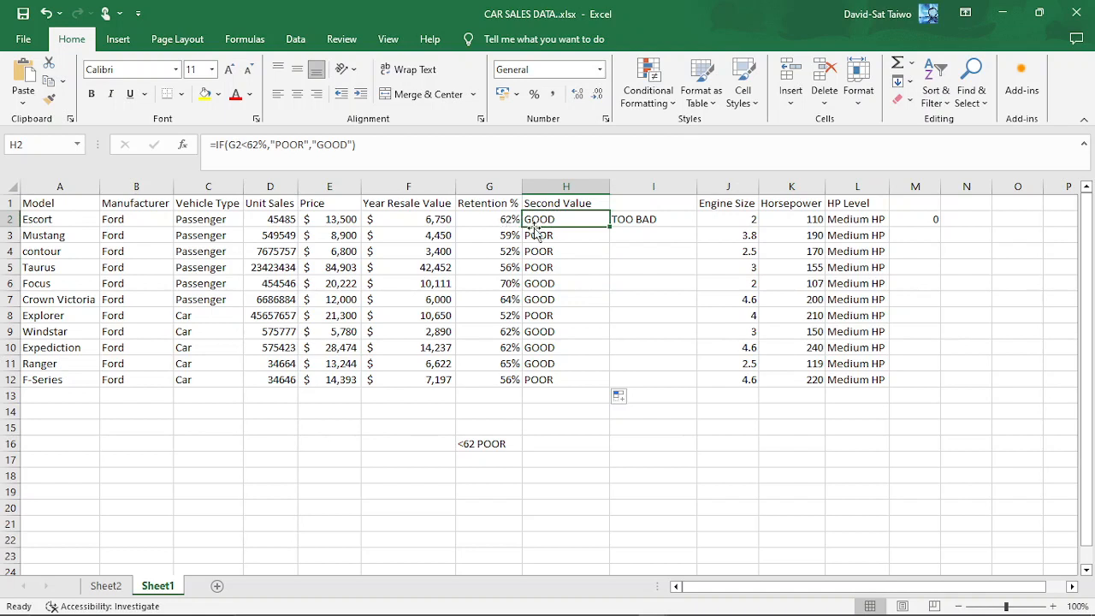
left_click(250, 145)
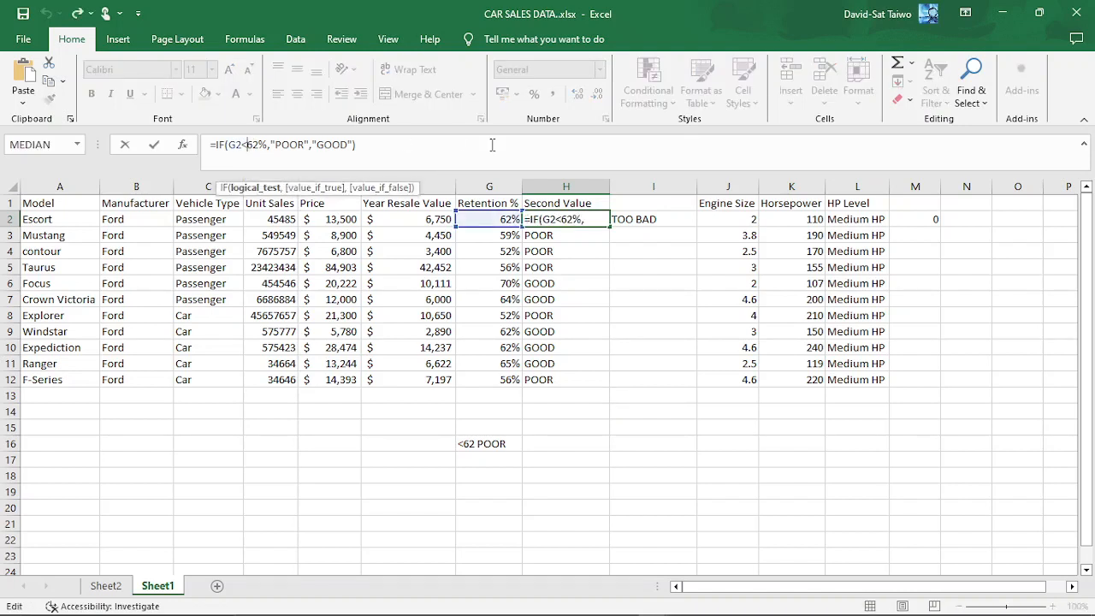
type("=")
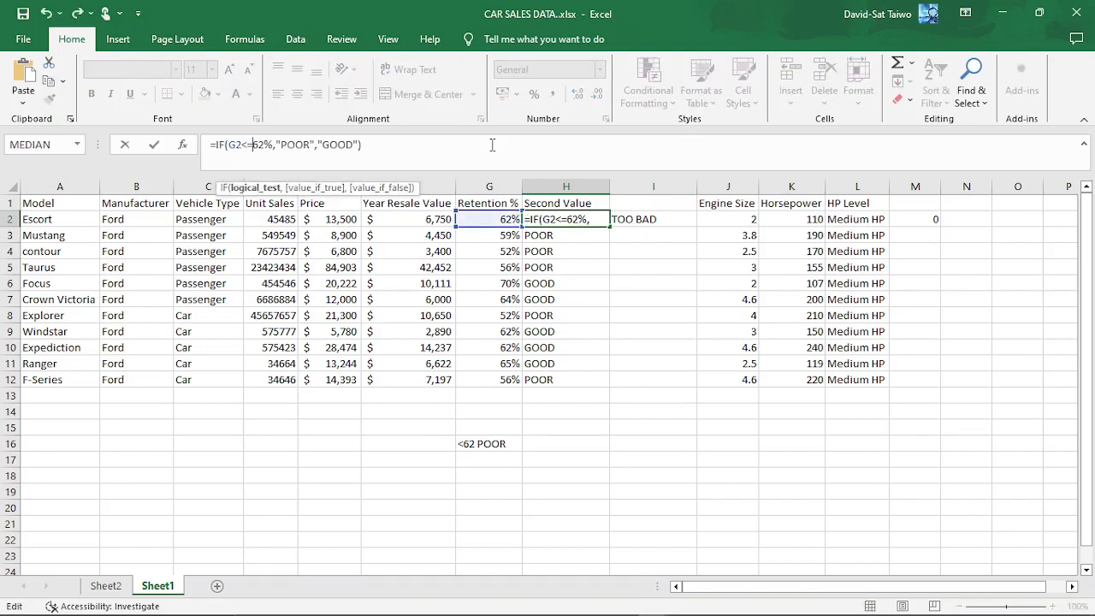
key("Return")
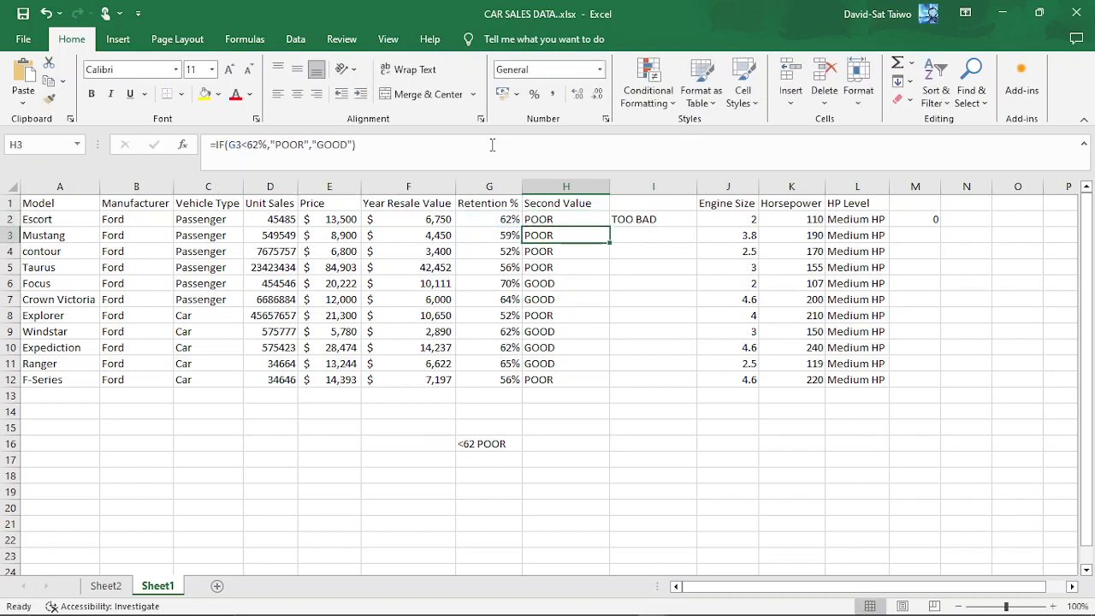
left_click(568, 219)
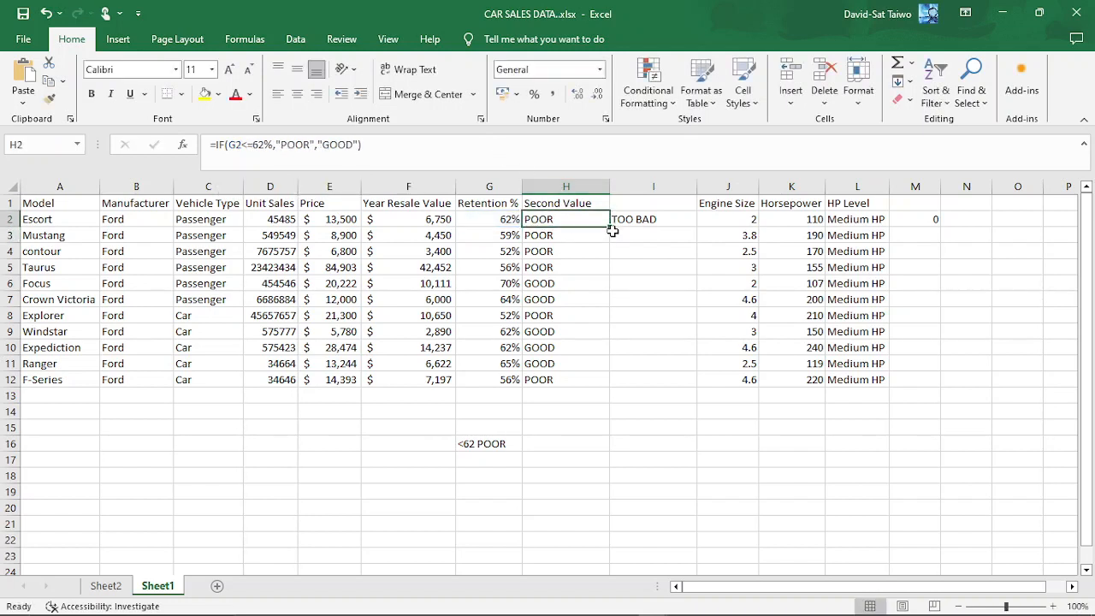
double_click(610, 227)
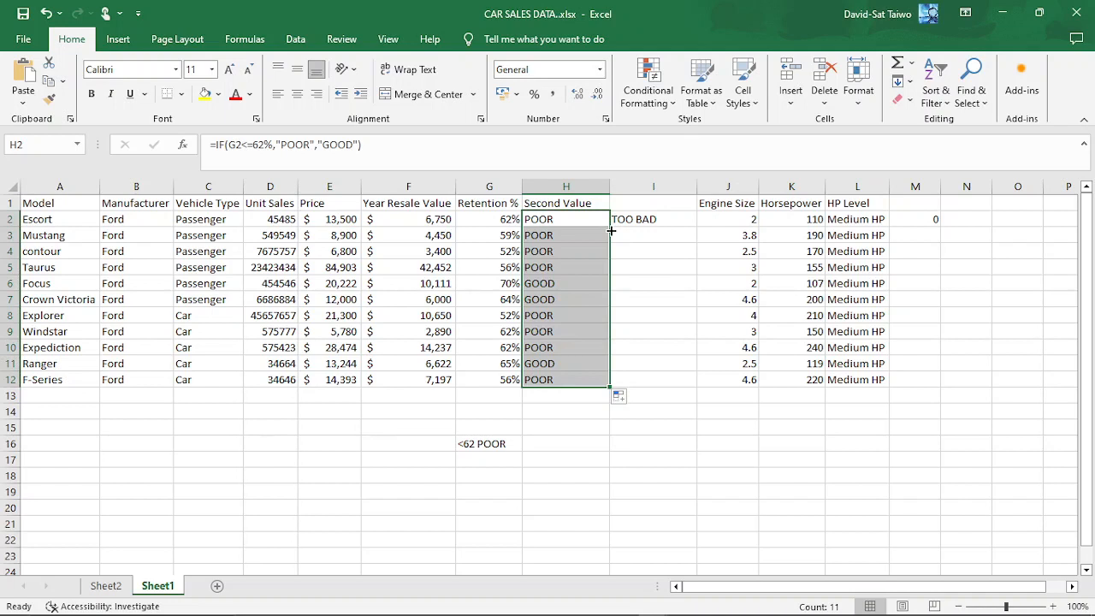
left_click(539, 299)
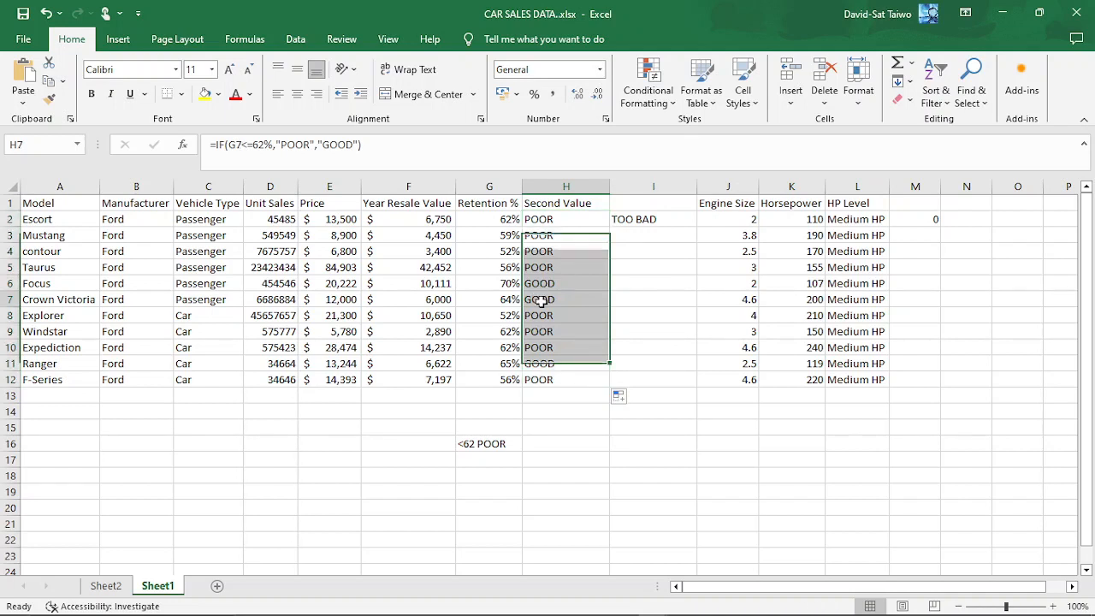
left_click(516, 286)
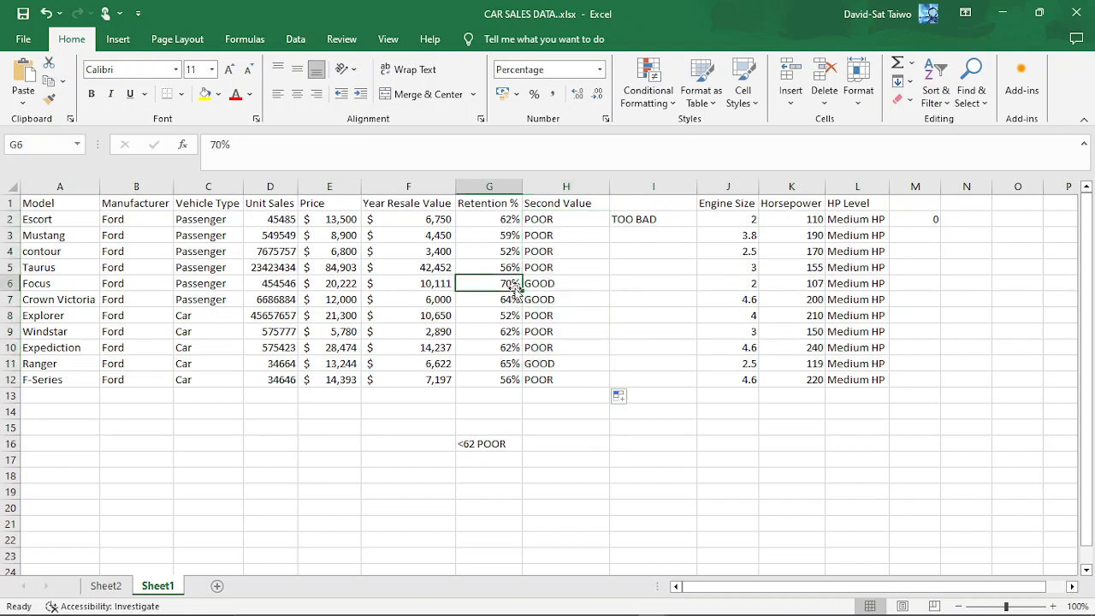
left_click(513, 348)
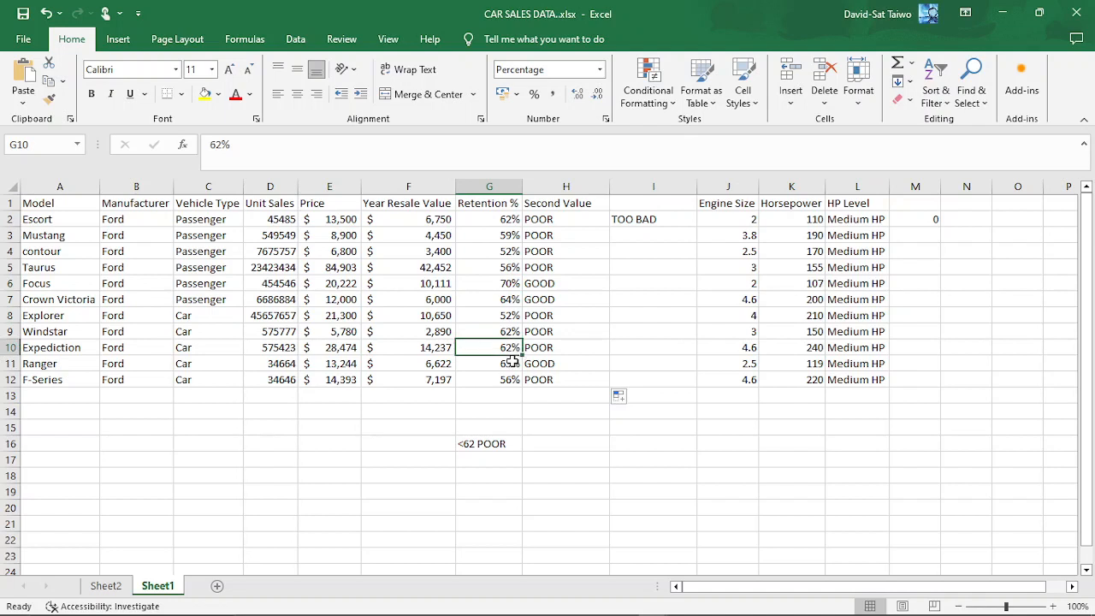
left_click(511, 362)
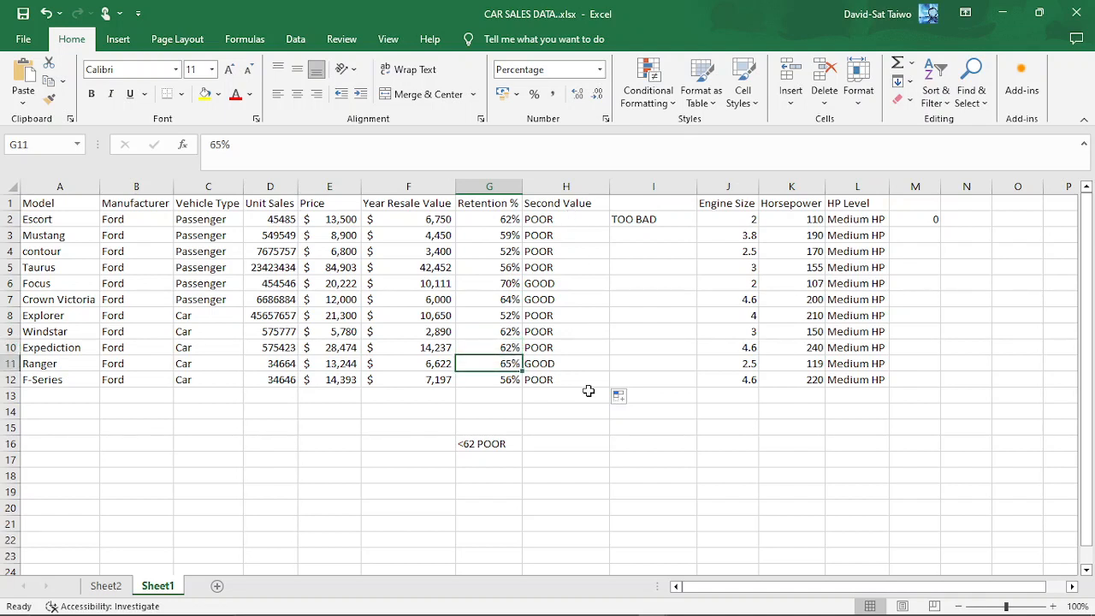
left_click(571, 411)
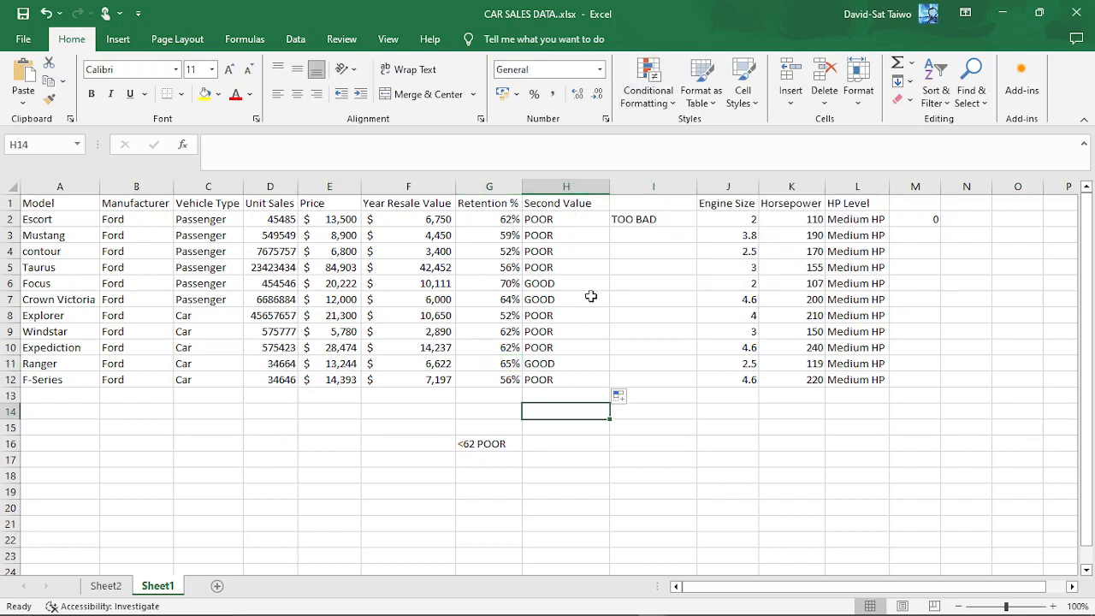
left_click(668, 97)
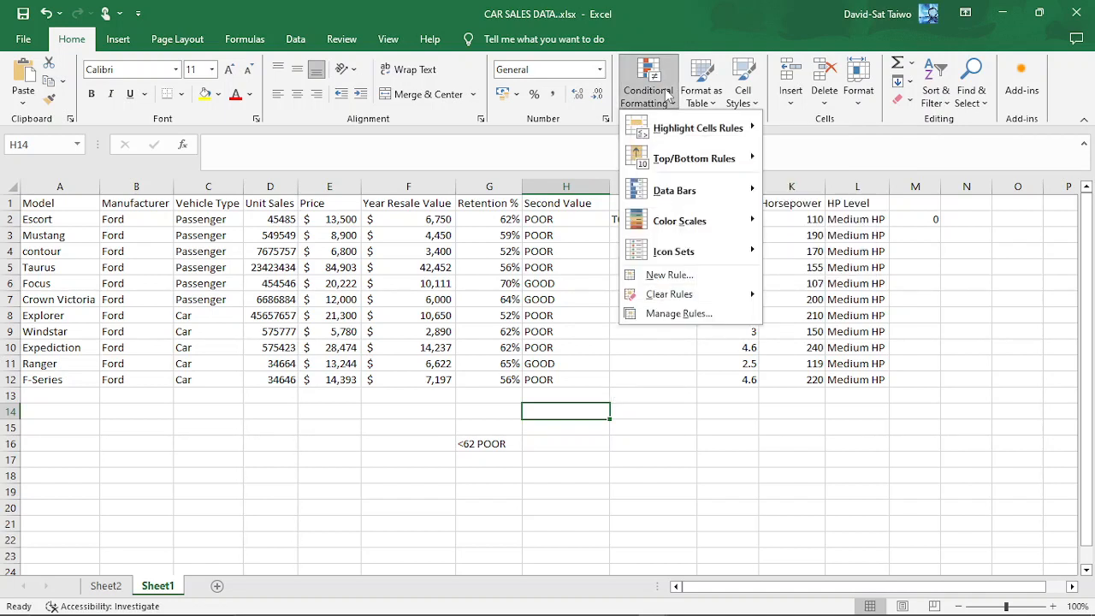
mouse_move(673, 139)
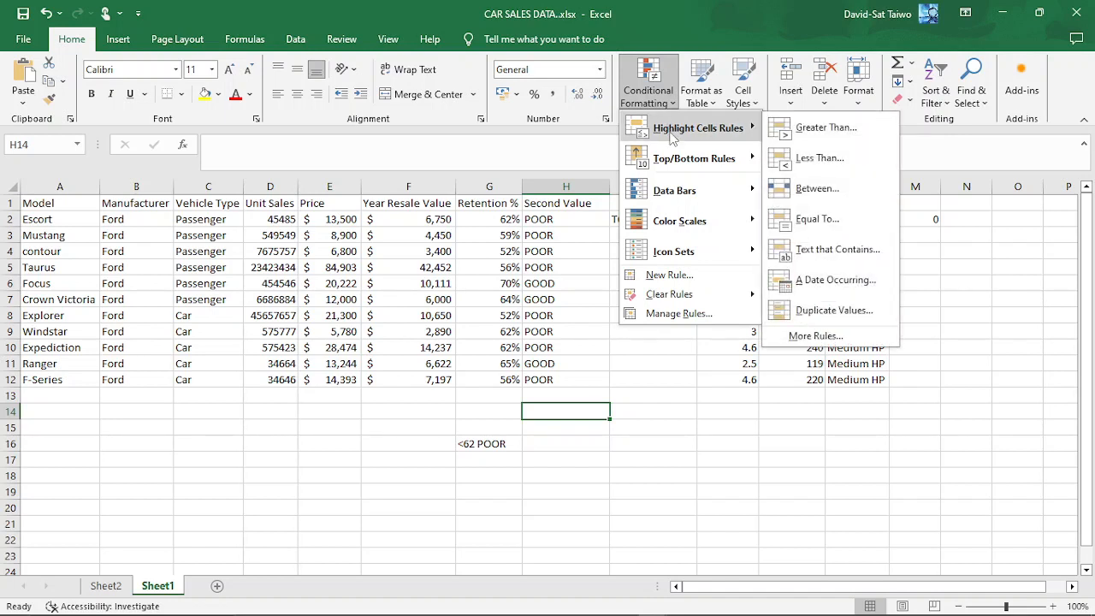
mouse_move(718, 235)
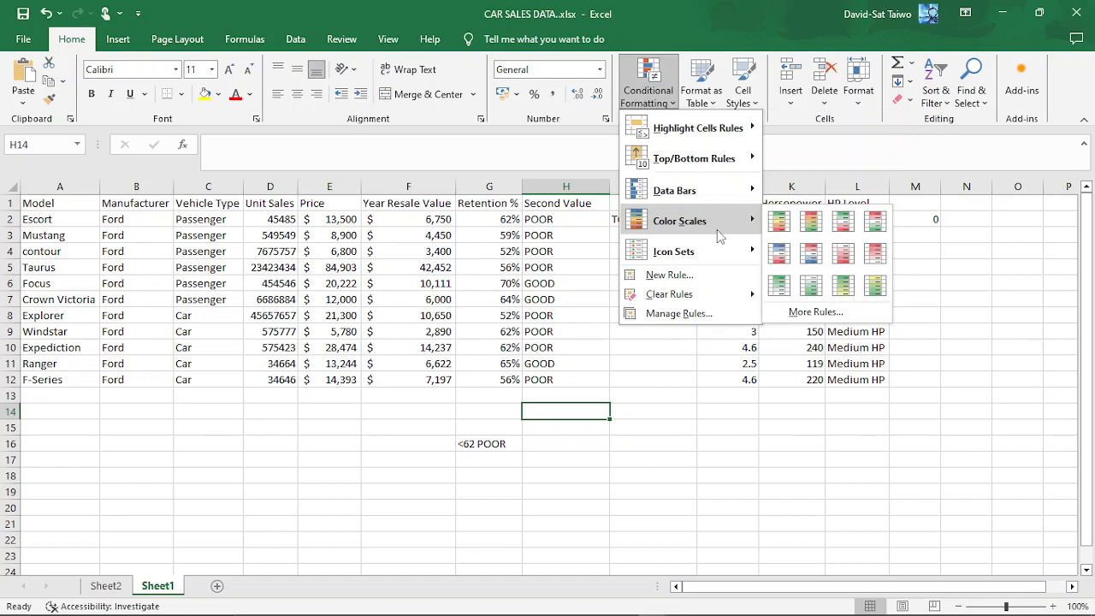
left_click(689, 274)
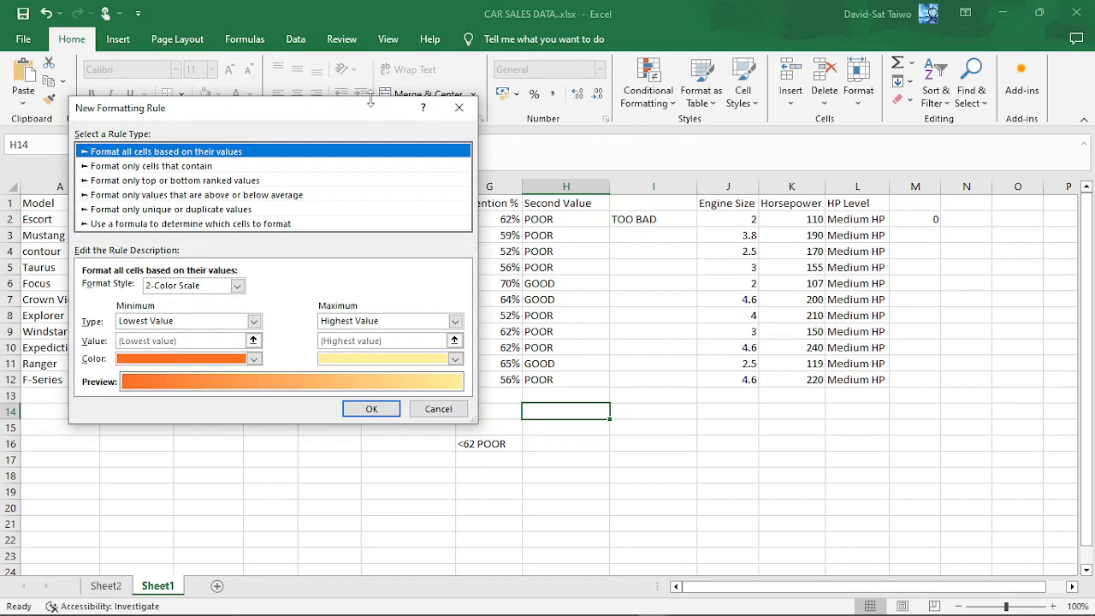
left_click(459, 108)
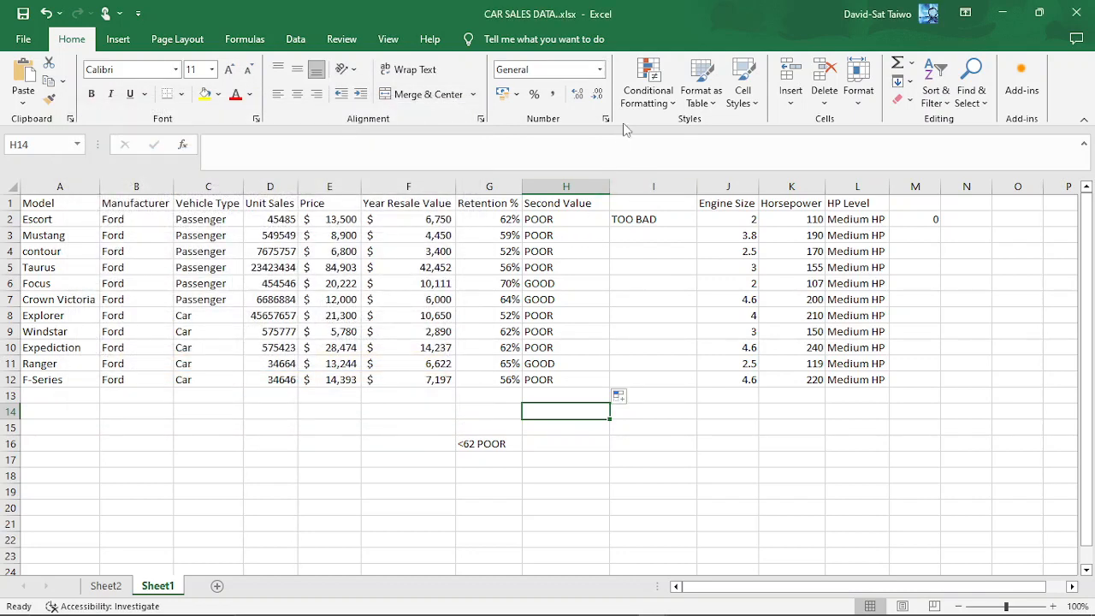
Start a new conditional formatting rule for cell H2, review the rule types and choose "Format only cells that contain"
left_click(548, 220)
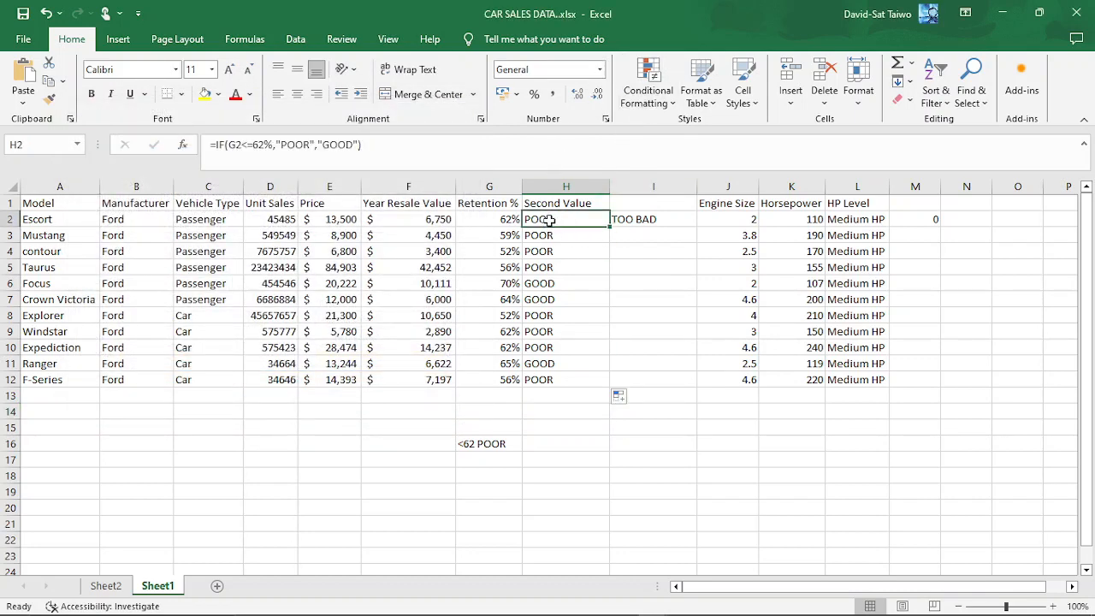
left_click(640, 101)
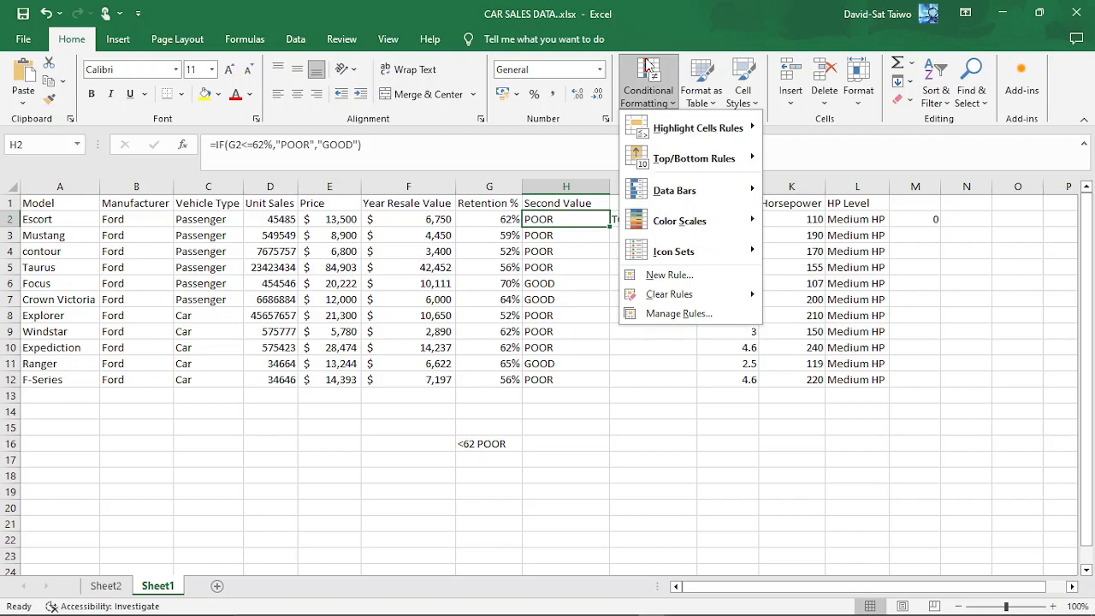
left_click(669, 277)
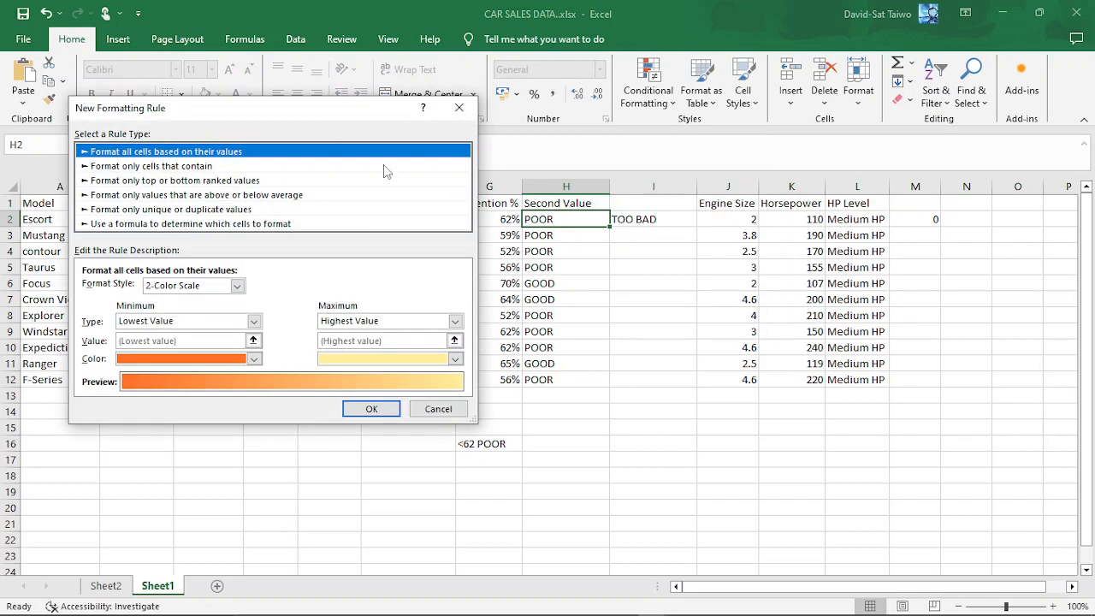
left_click_drag(351, 109, 830, 88)
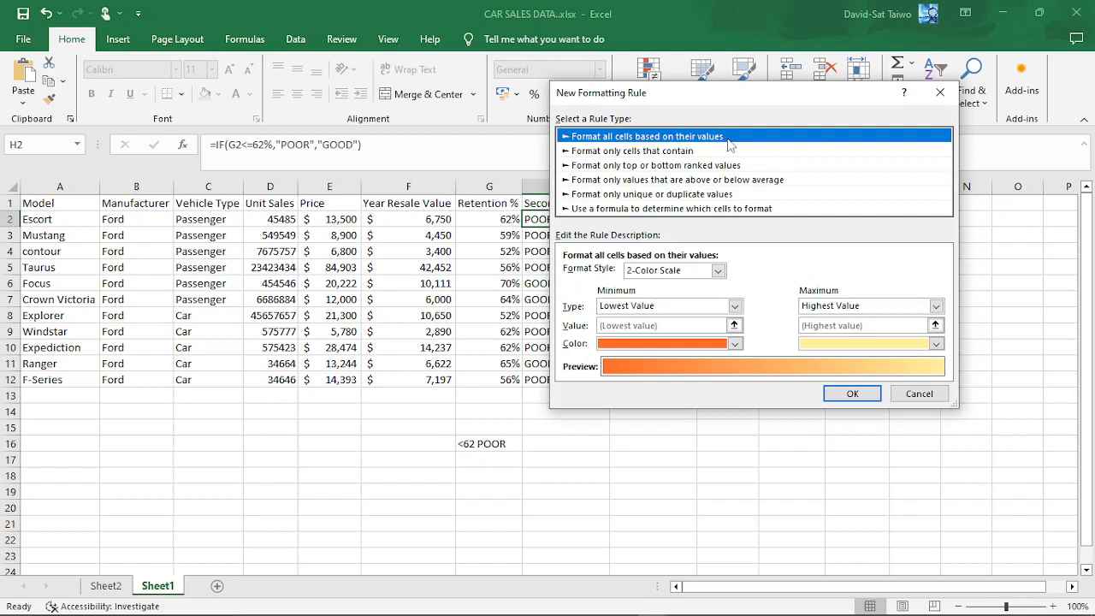
left_click(615, 153)
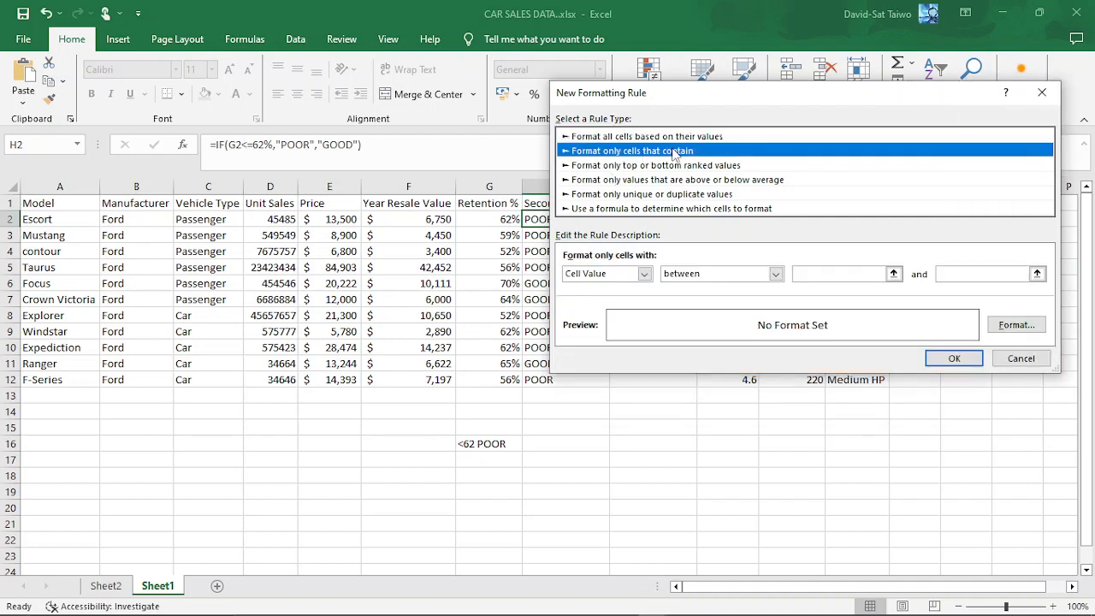
left_click(646, 167)
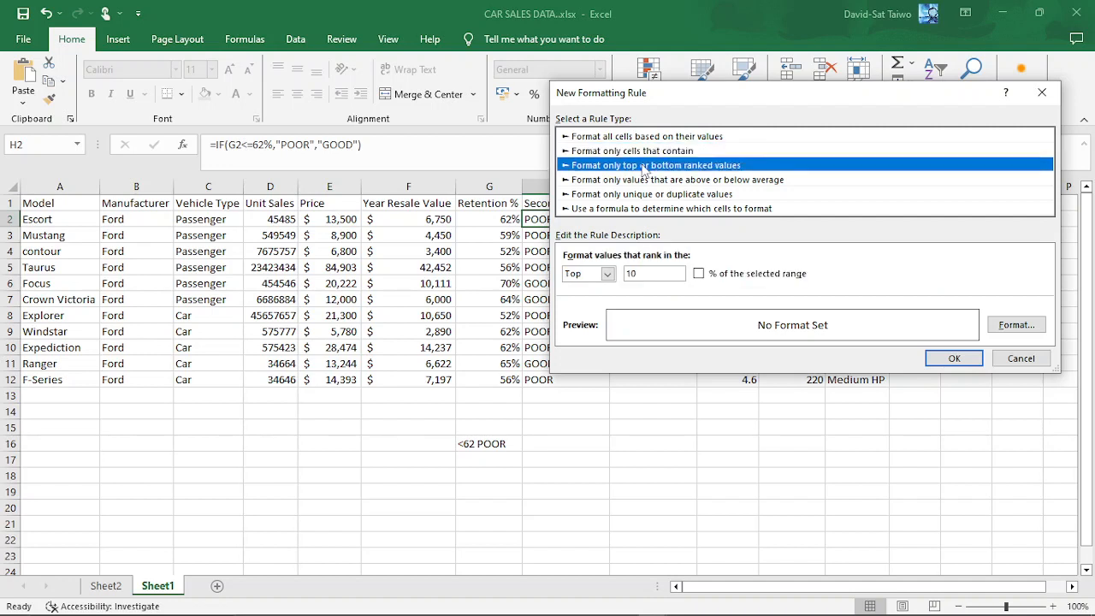
left_click(644, 182)
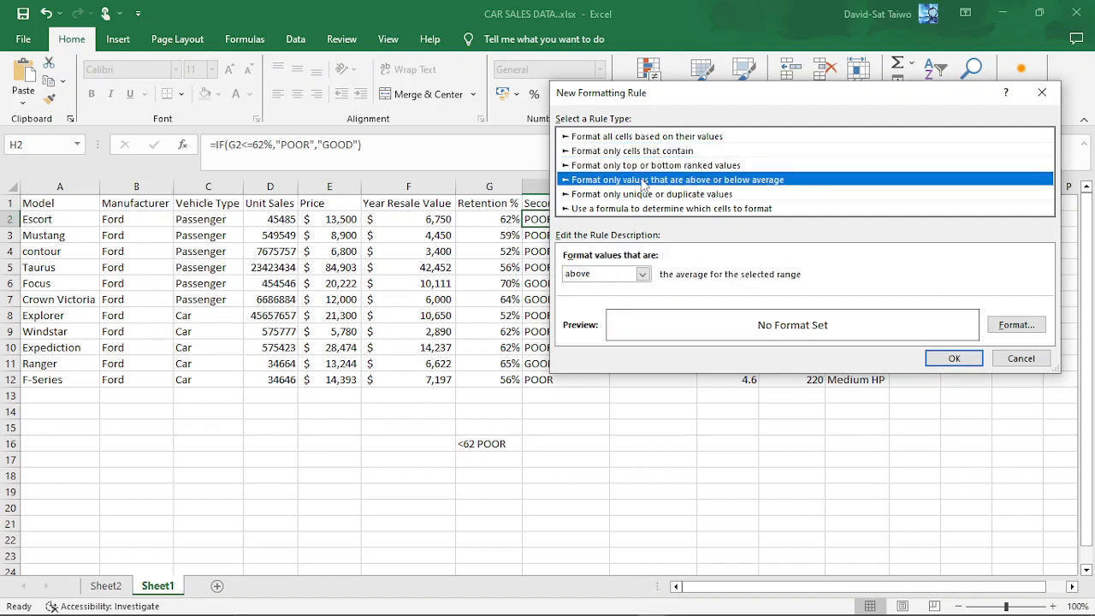
left_click(643, 209)
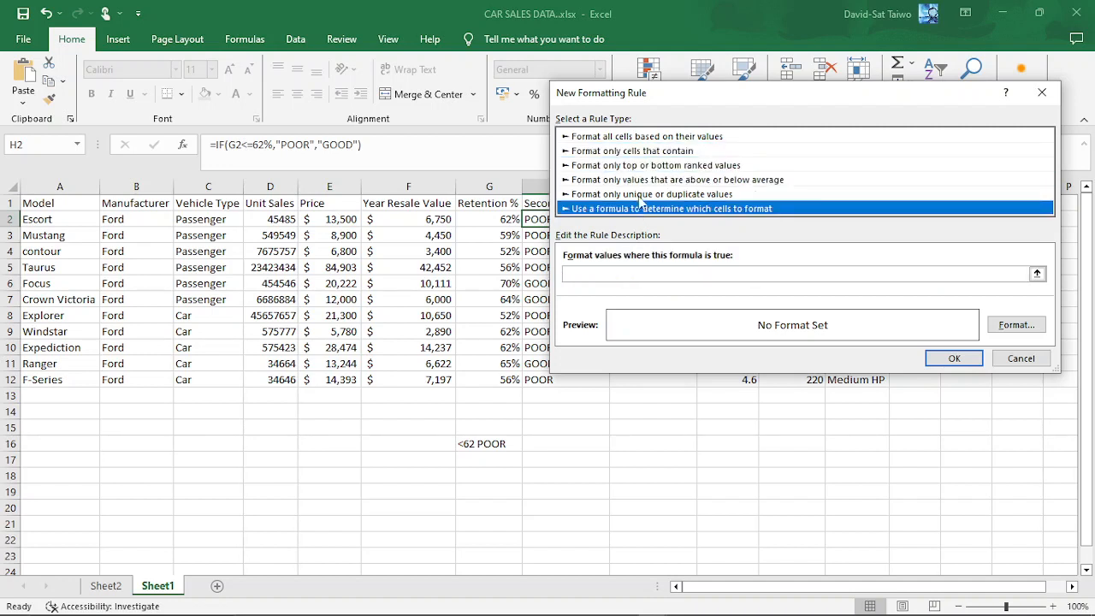
left_click(648, 152)
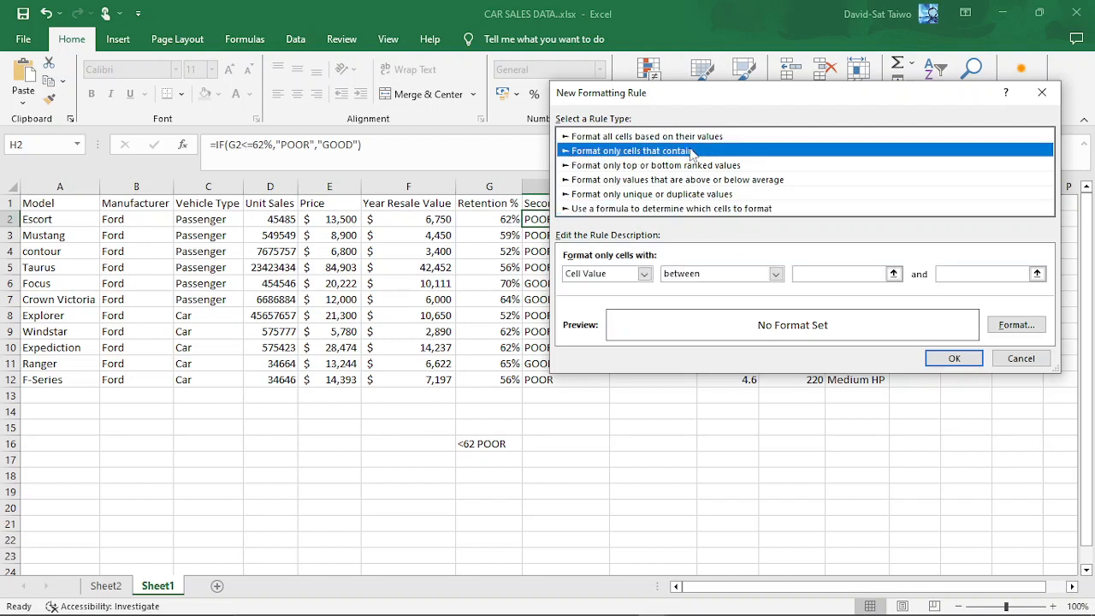
left_click_drag(739, 90, 917, 153)
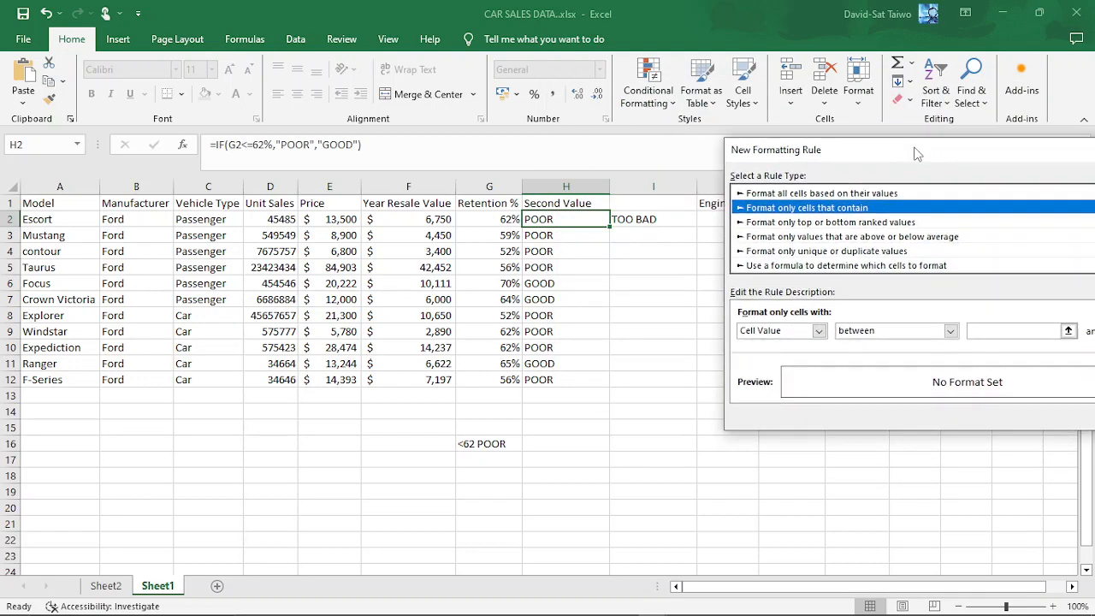
left_click_drag(917, 154, 231, 41)
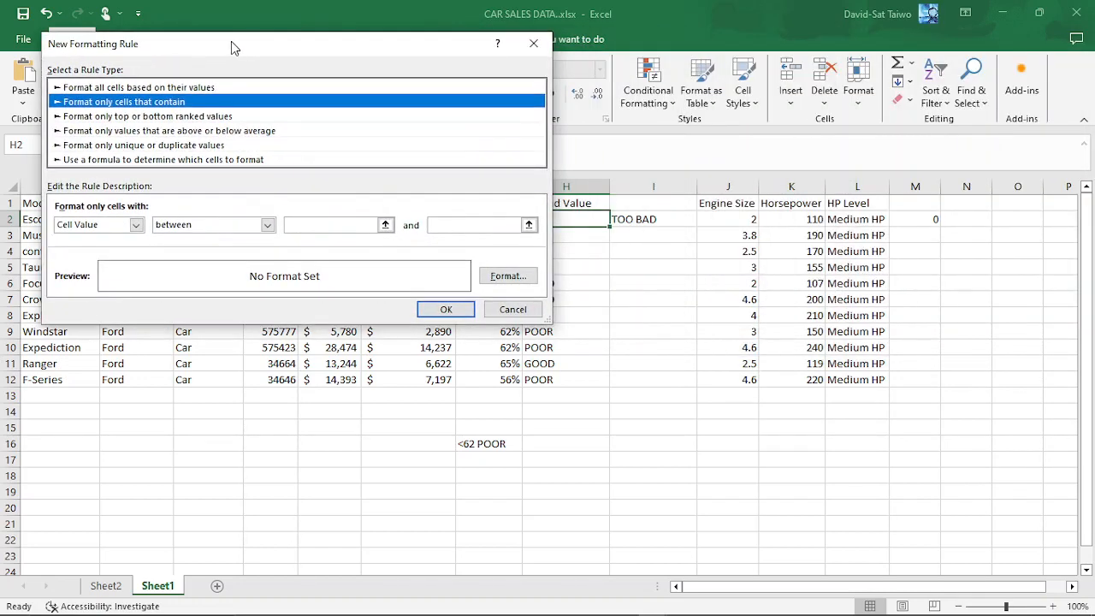
Review the rule's condition options and set it to format cells whose Cell Value is equal to GOOD
left_click(135, 225)
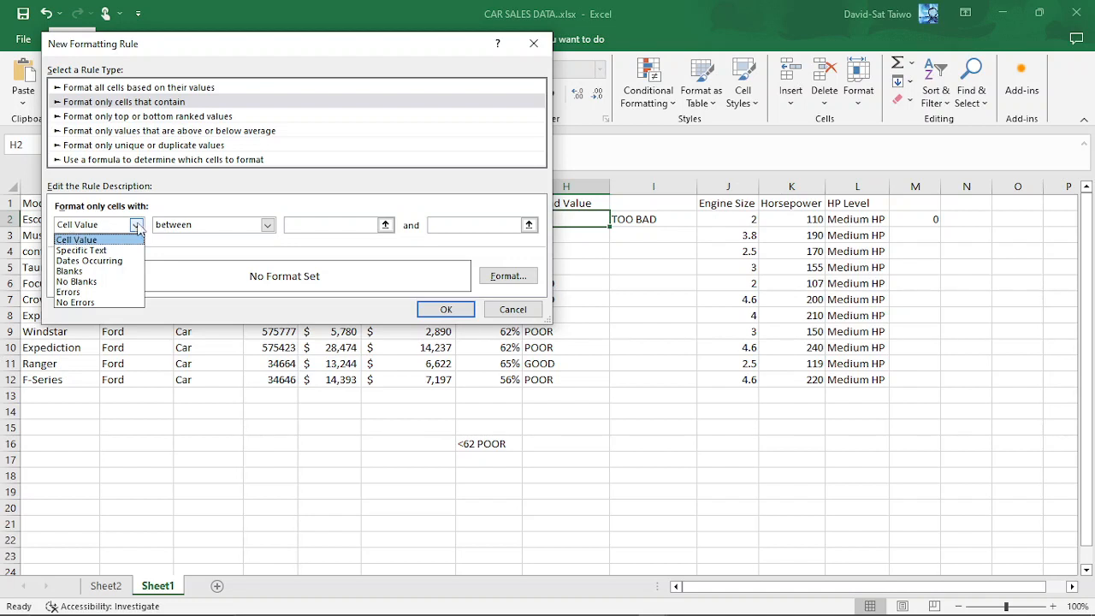
left_click(135, 225)
left_click(268, 225)
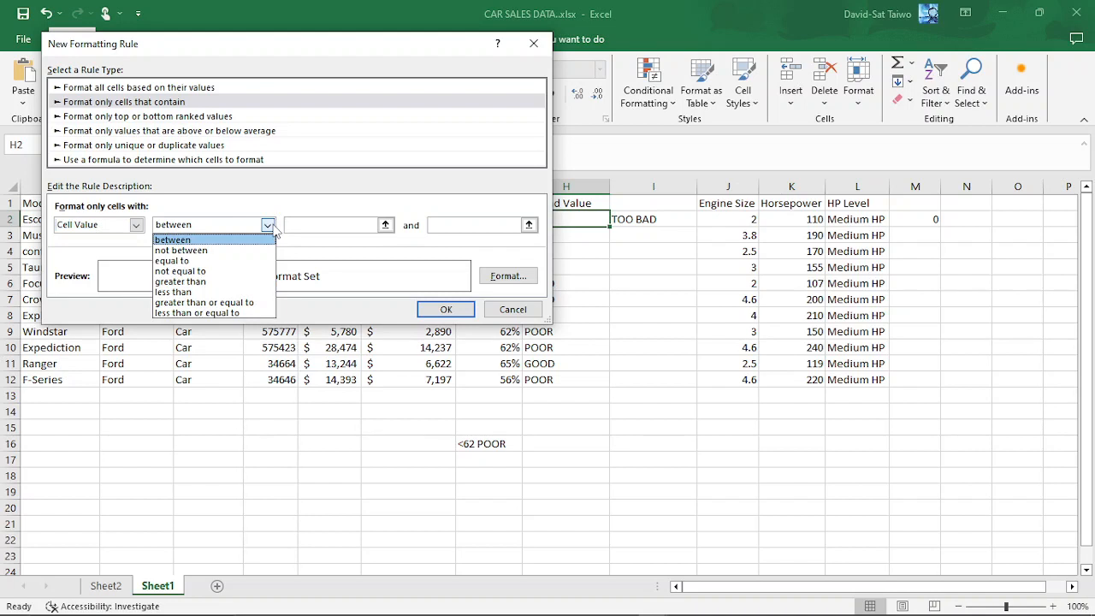
left_click(271, 226)
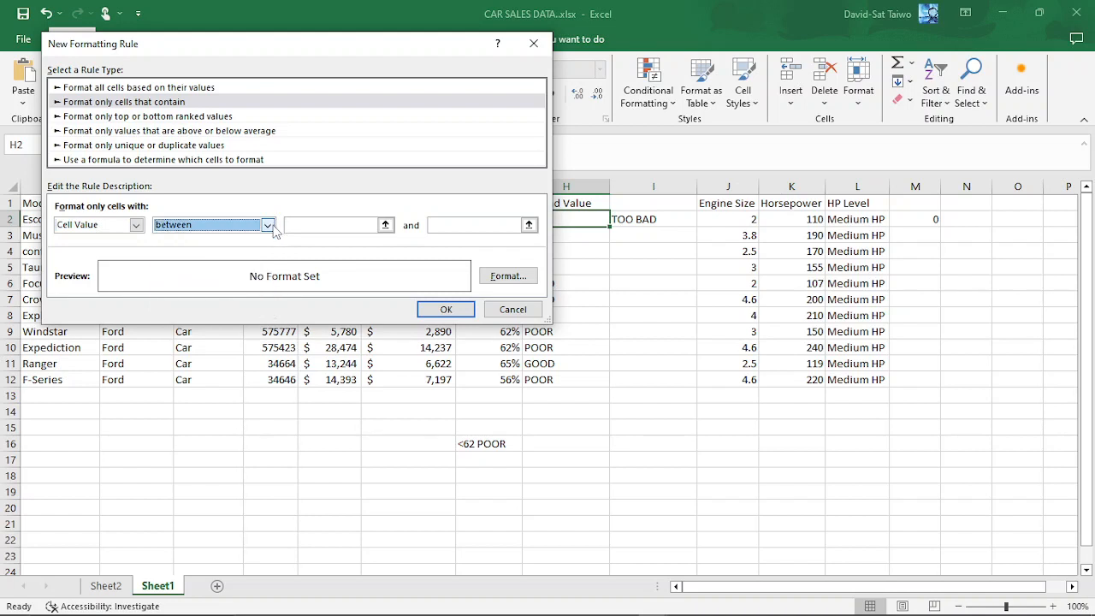
left_click(337, 227)
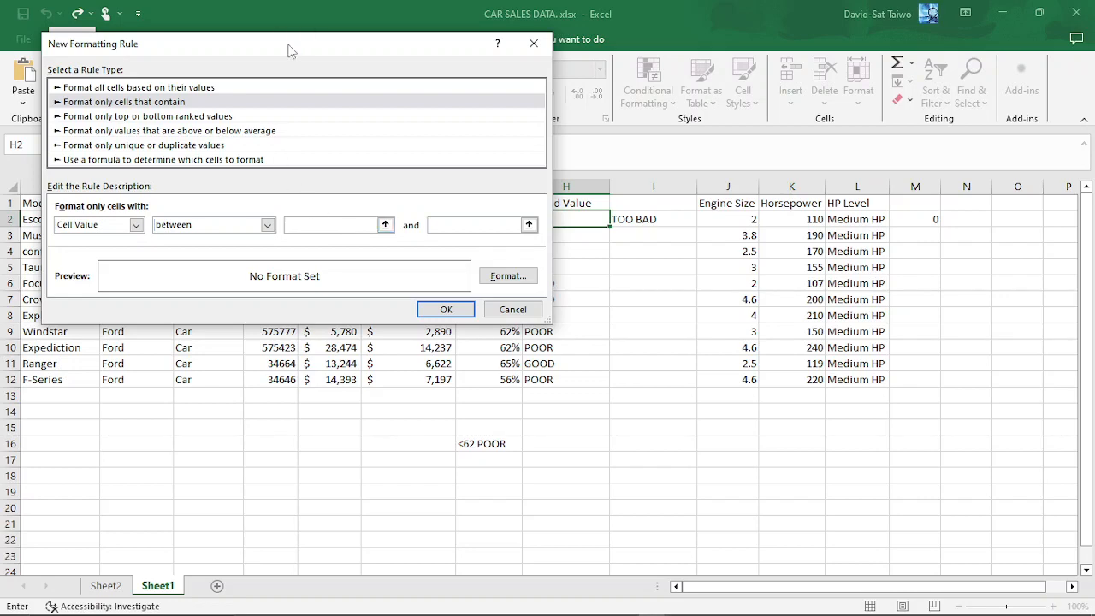
left_click_drag(288, 53, 673, 285)
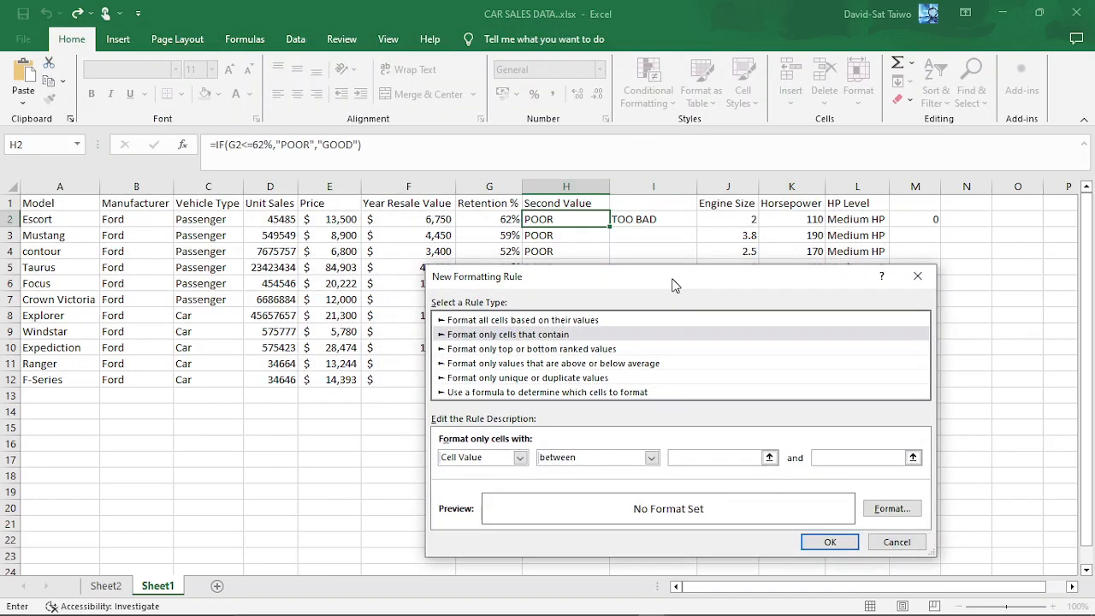
left_click(651, 458)
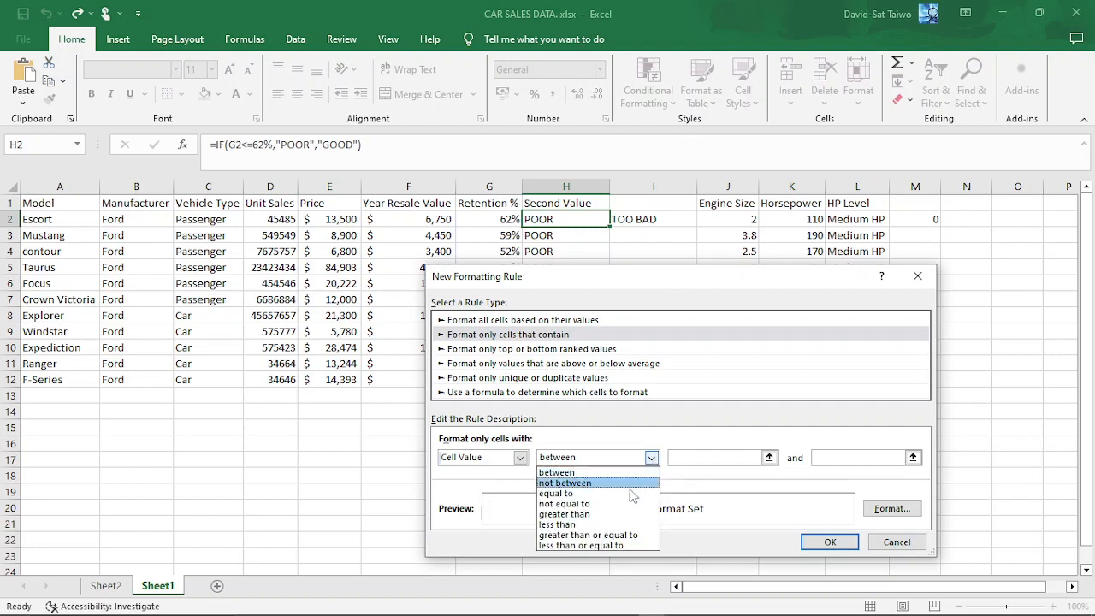
left_click(630, 494)
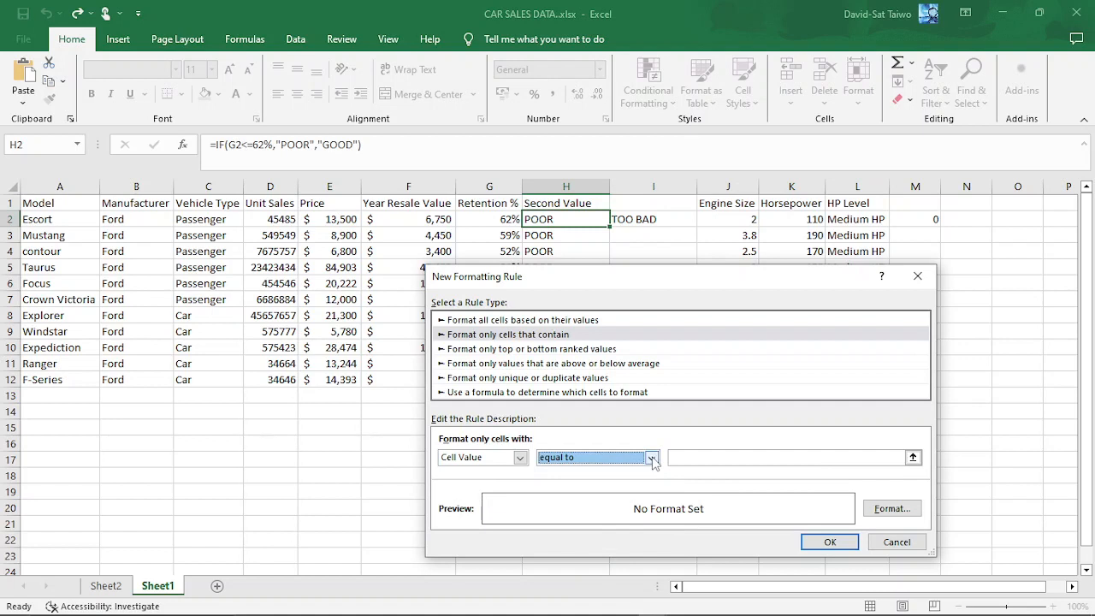
left_click(652, 459)
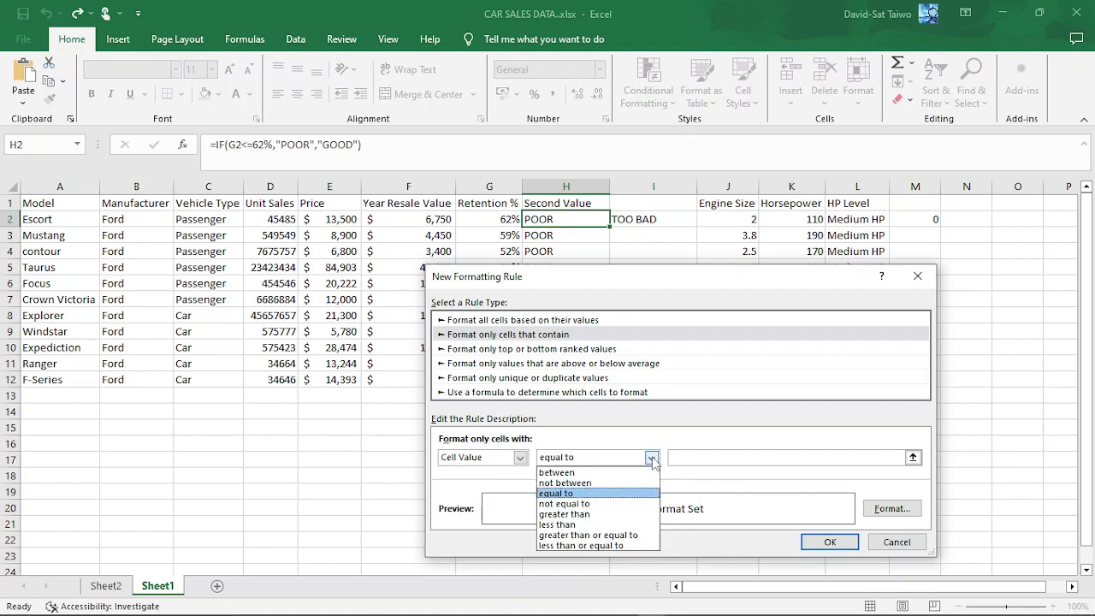
left_click(652, 459)
left_click(705, 459)
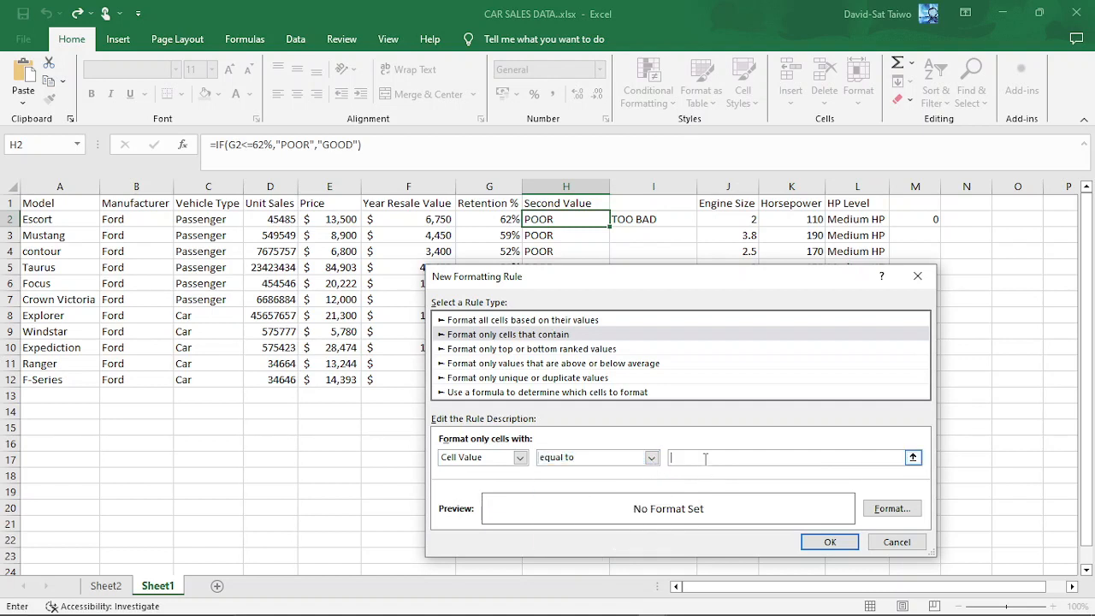
type("GOOD")
Give the GOOD rule a bold font style with a green background fill and apply it to H2
left_click(877, 511)
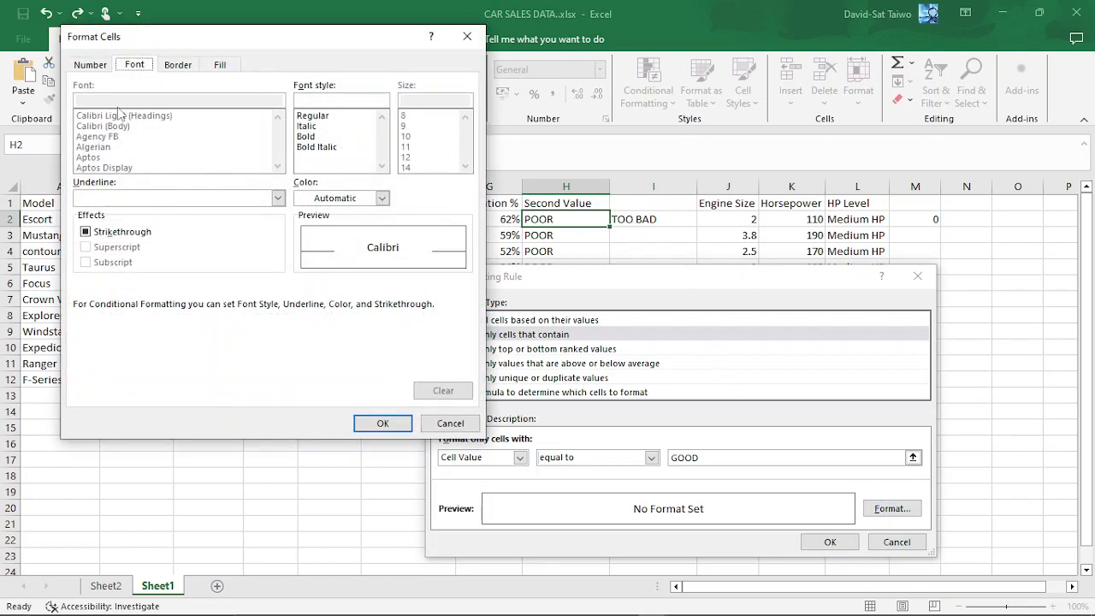
left_click(307, 138)
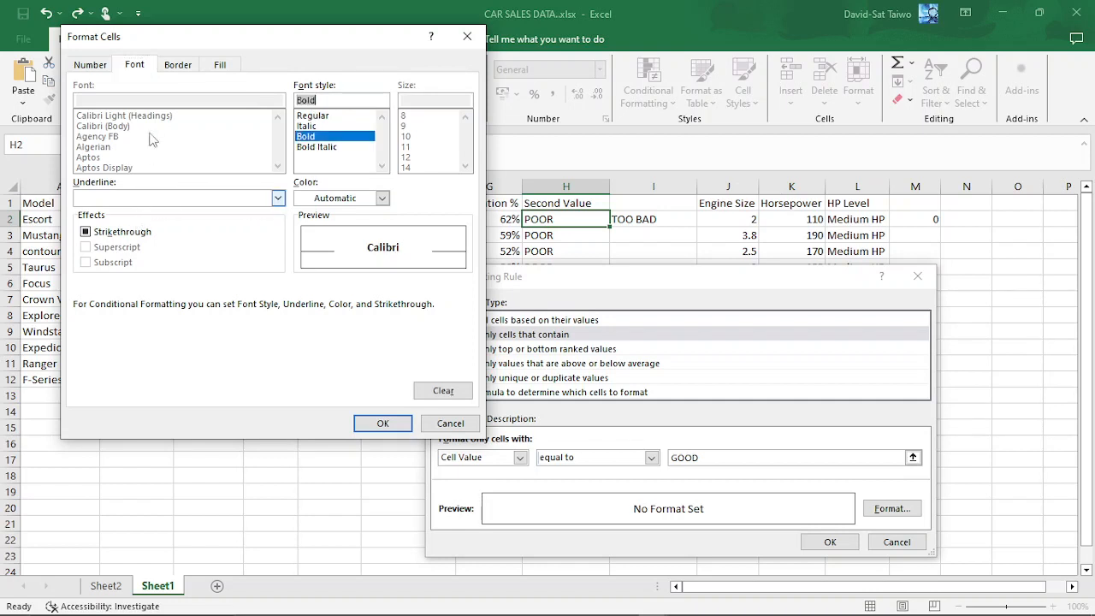
left_click(218, 67)
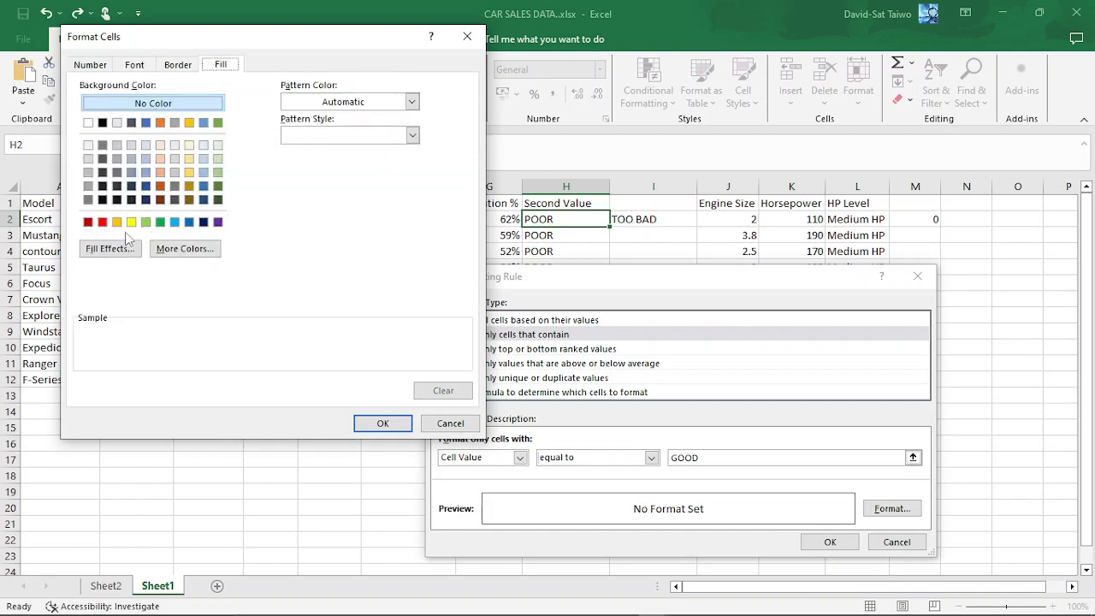
left_click(160, 223)
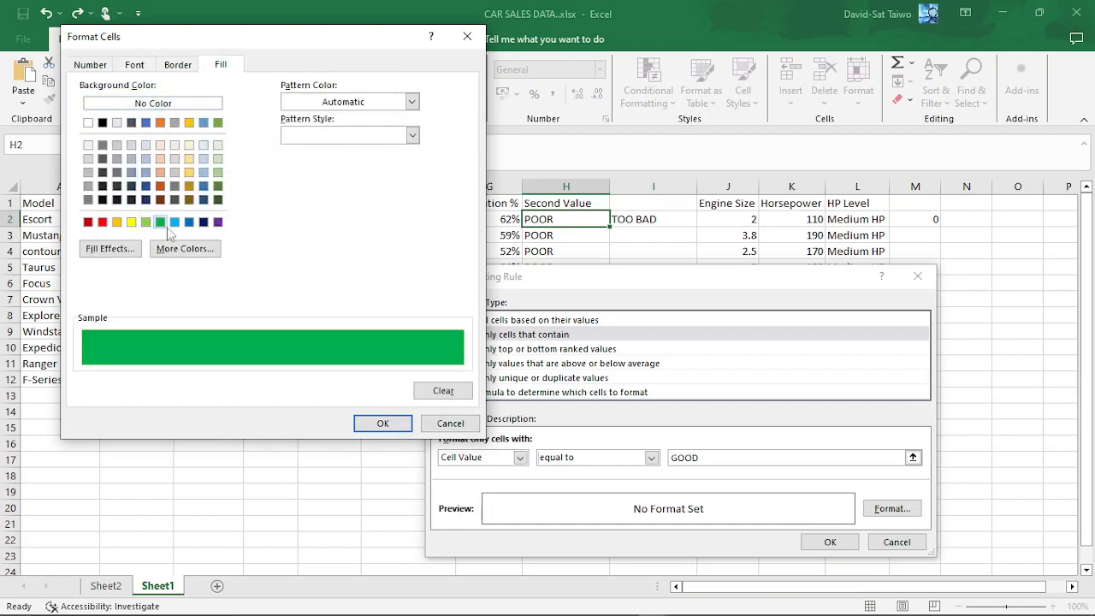
left_click(390, 421)
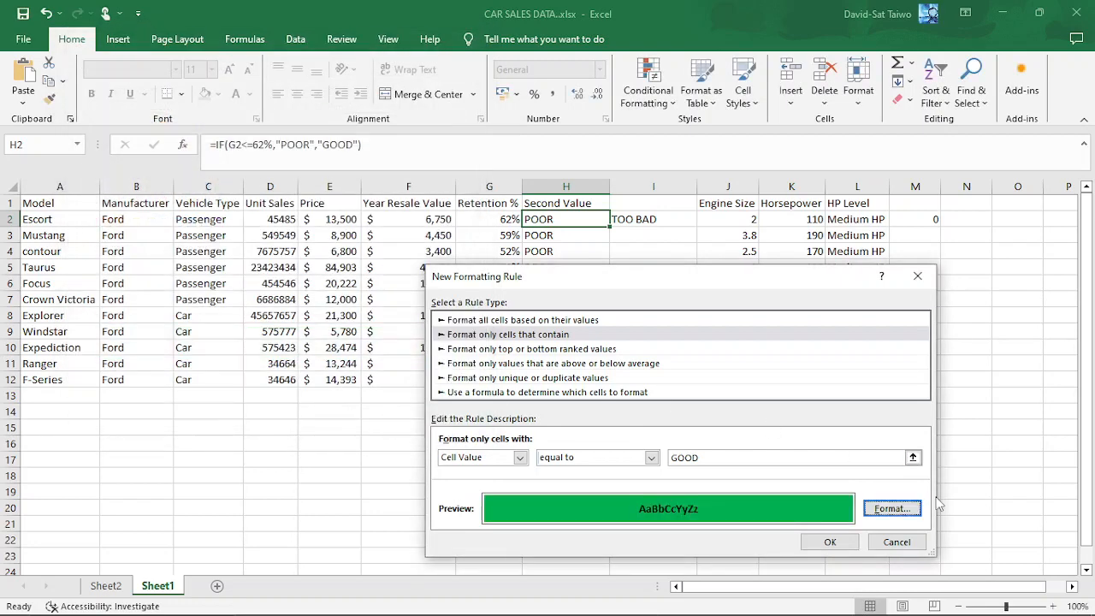
left_click(829, 542)
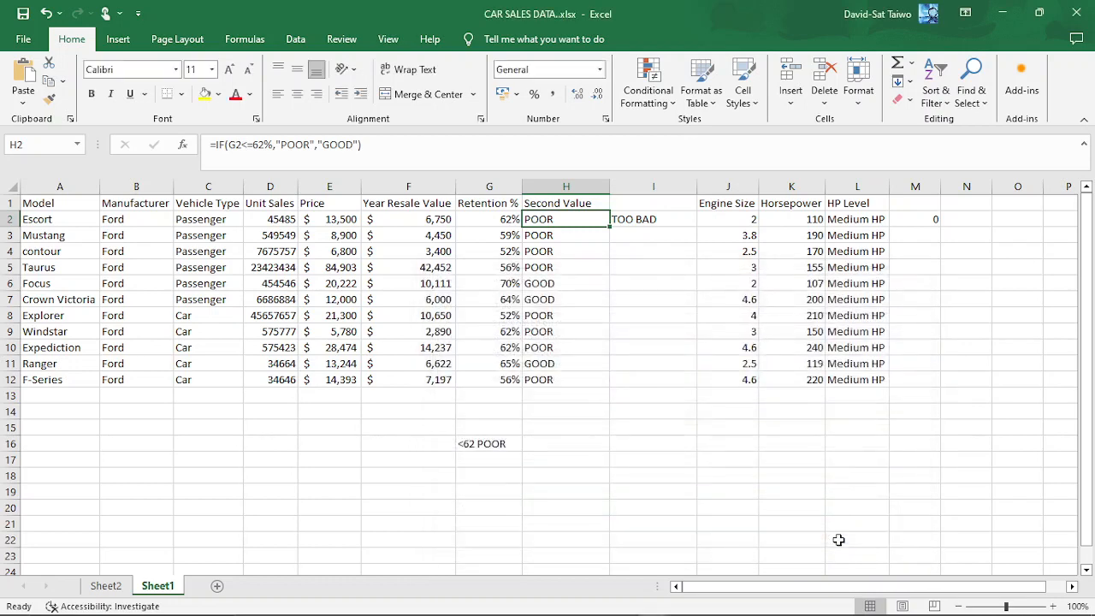
Fill H2 with its conditional formatting down to H12 and check the GOOD ratings in the Second Value column
double_click(609, 228)
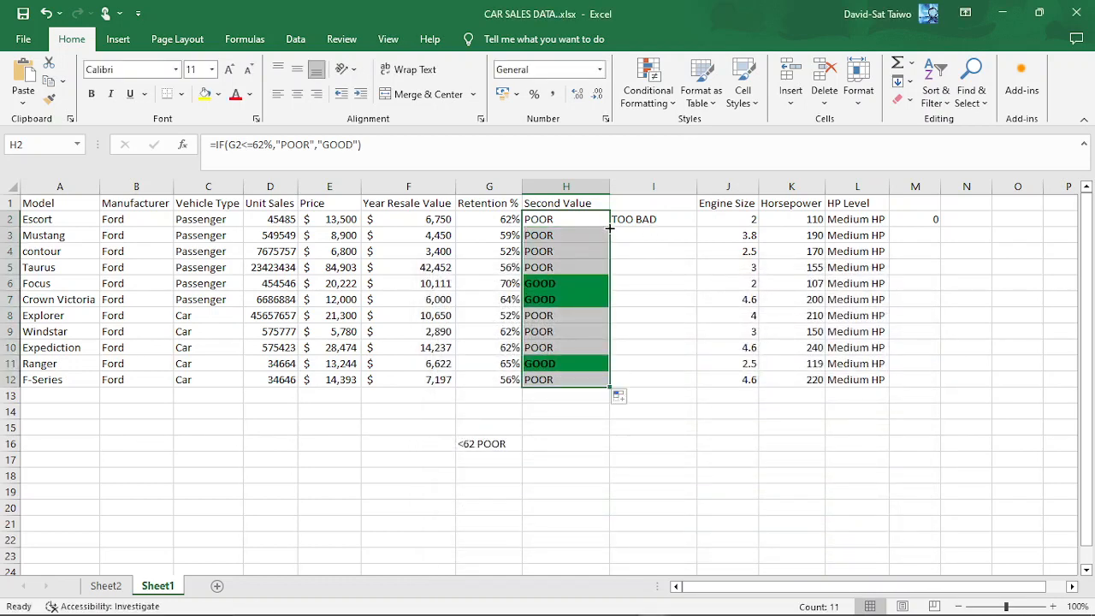
left_click(584, 220)
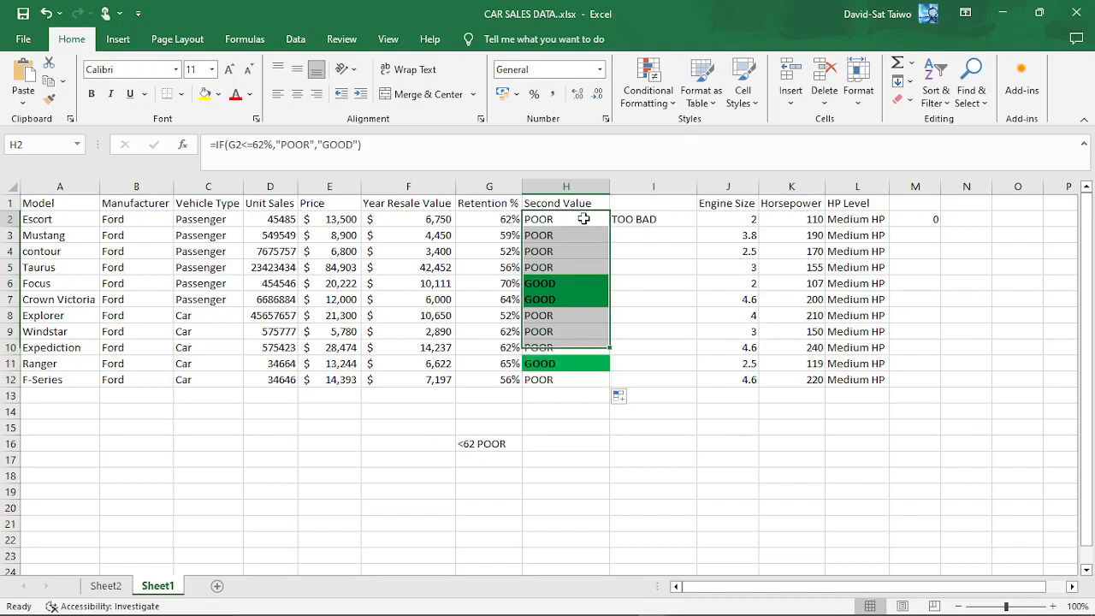
left_click(562, 289)
left_click(564, 300)
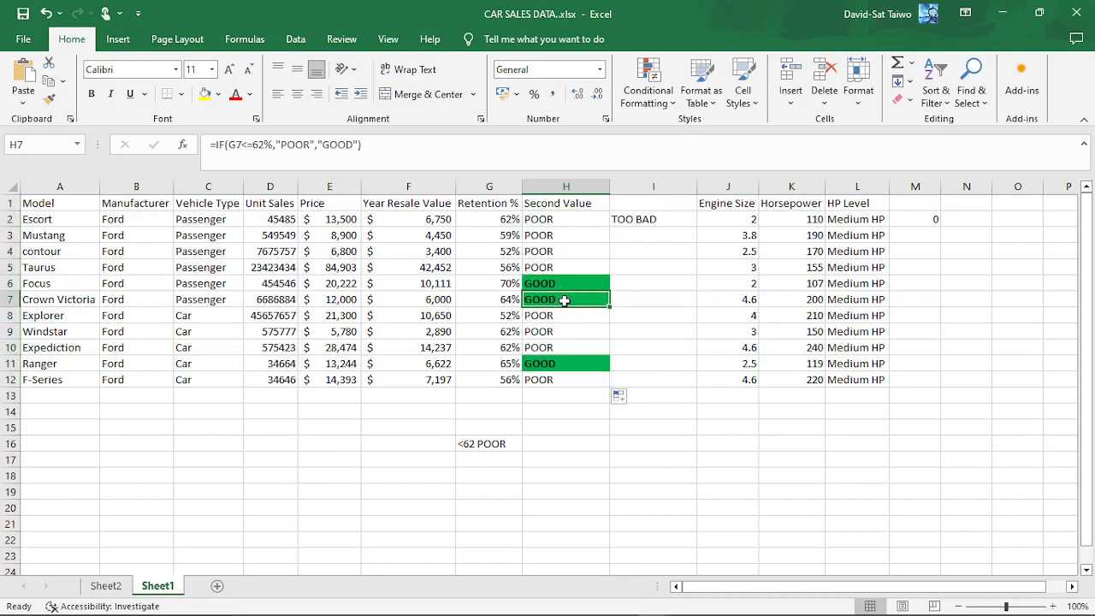
left_click(559, 364)
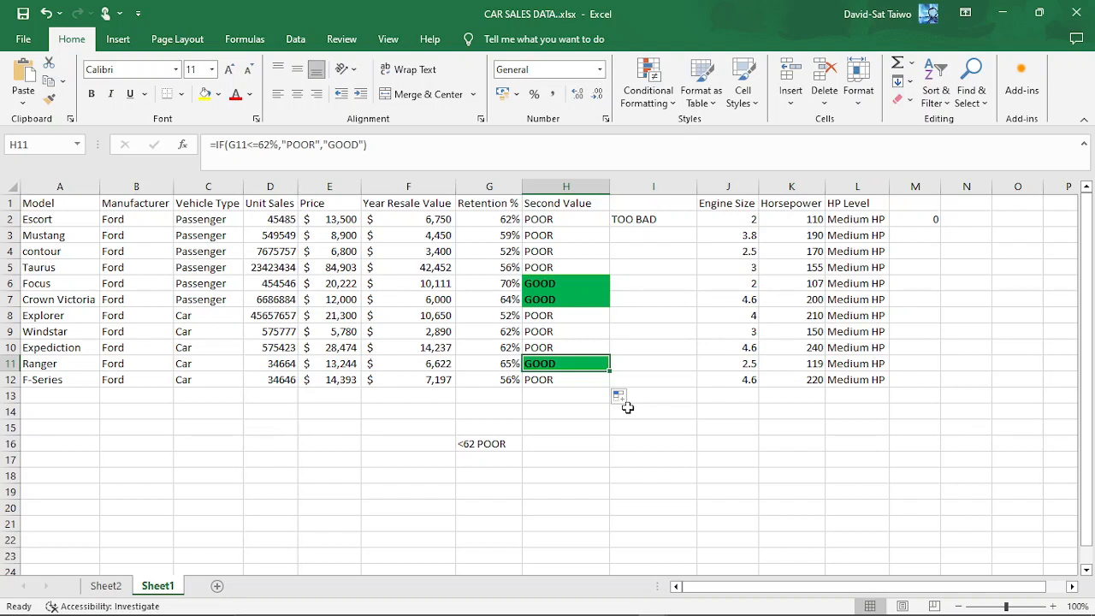
left_click(648, 85)
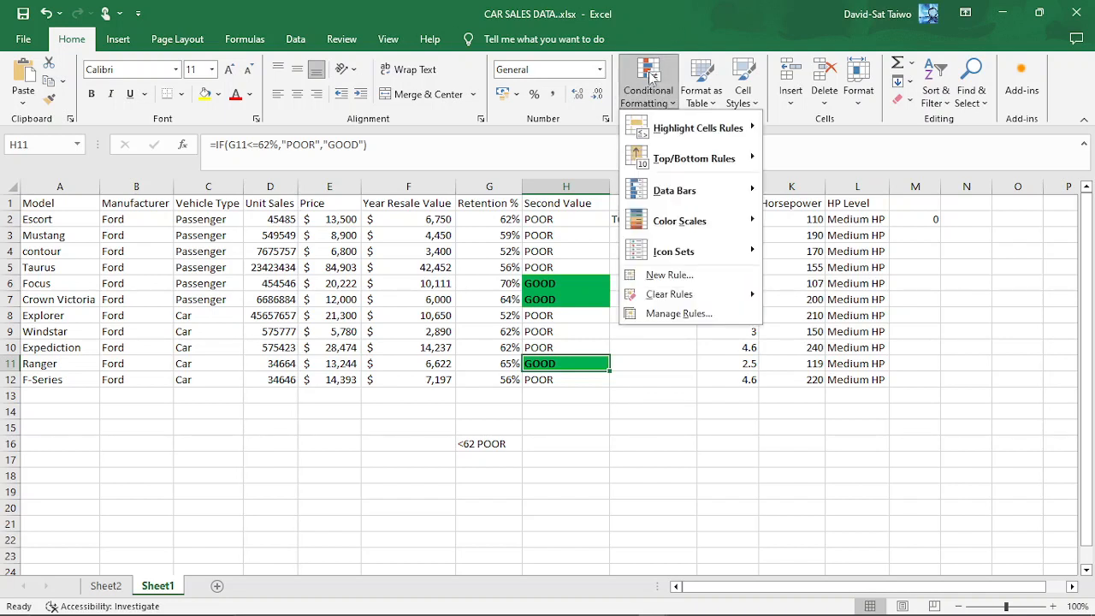
left_click(646, 275)
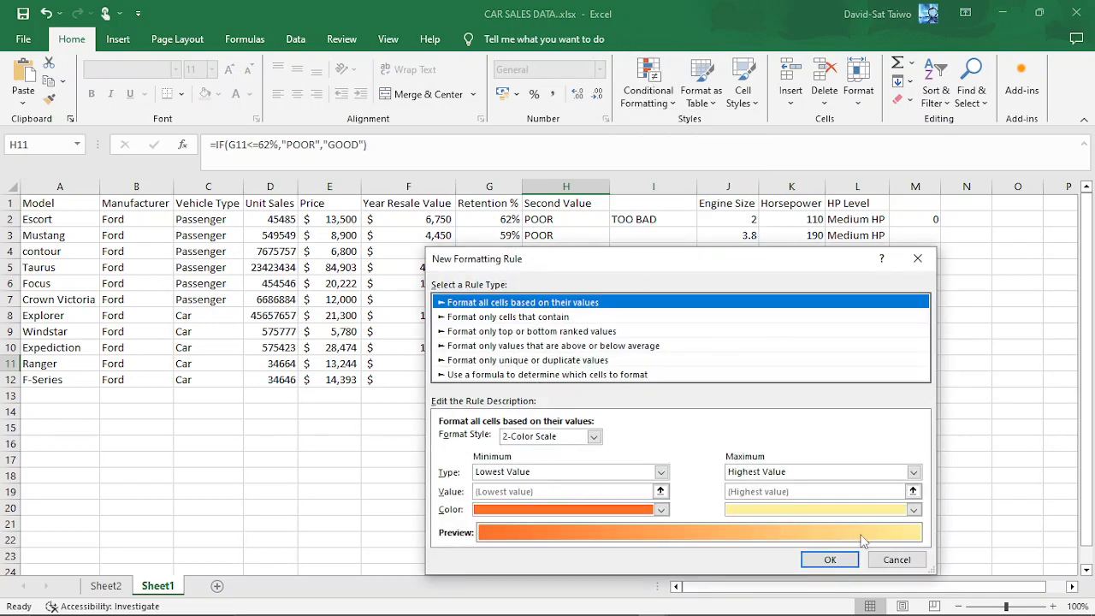
left_click(874, 561)
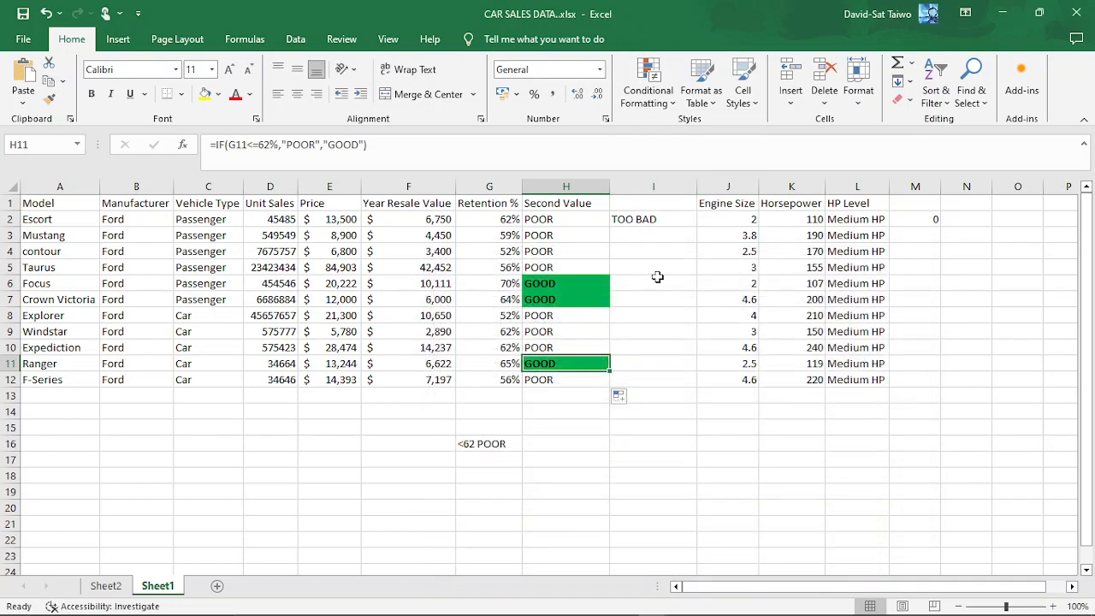
Examine the nested IF formula in cell I2 beside the Second Value column
left_click(580, 206)
left_click(651, 223)
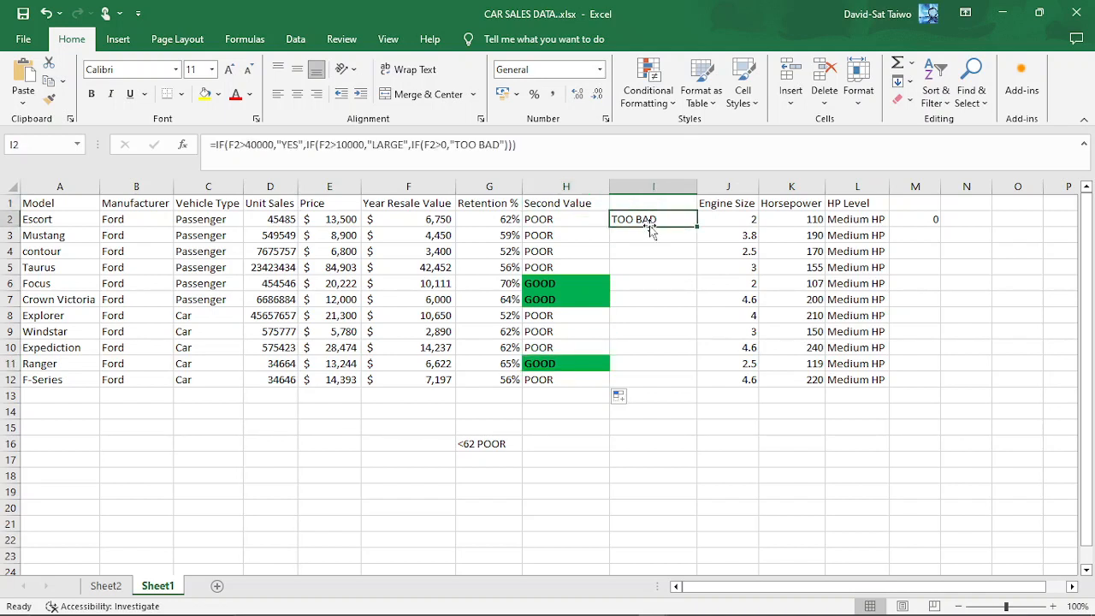
left_click(655, 284)
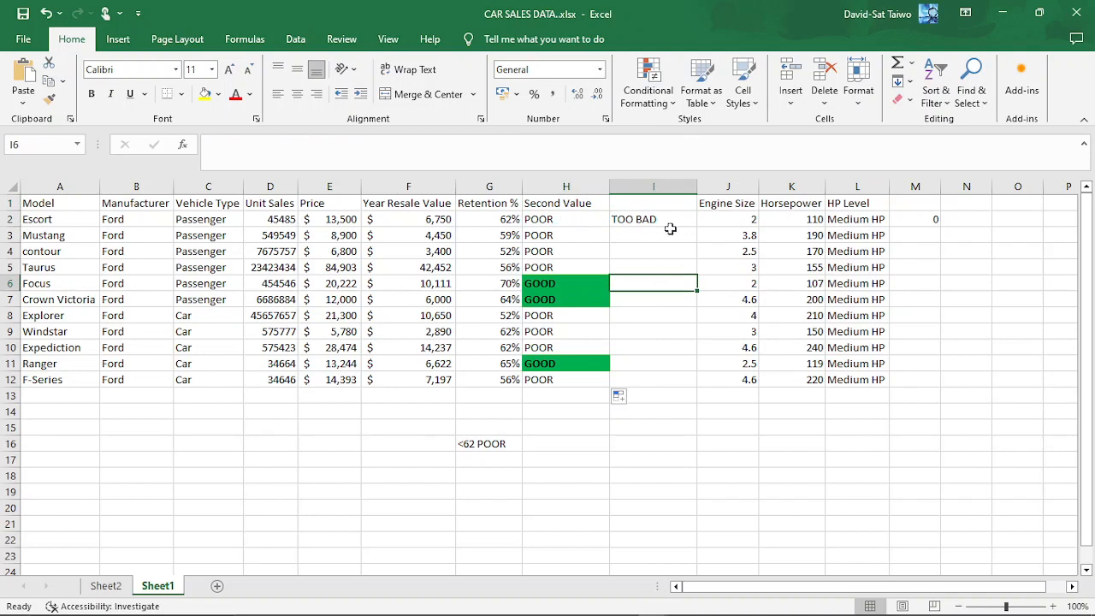
Compare the simple IF formula in H3 with the nested IF formula in I2, examining I2's inner IF conditions
left_click(571, 237)
key("F2")
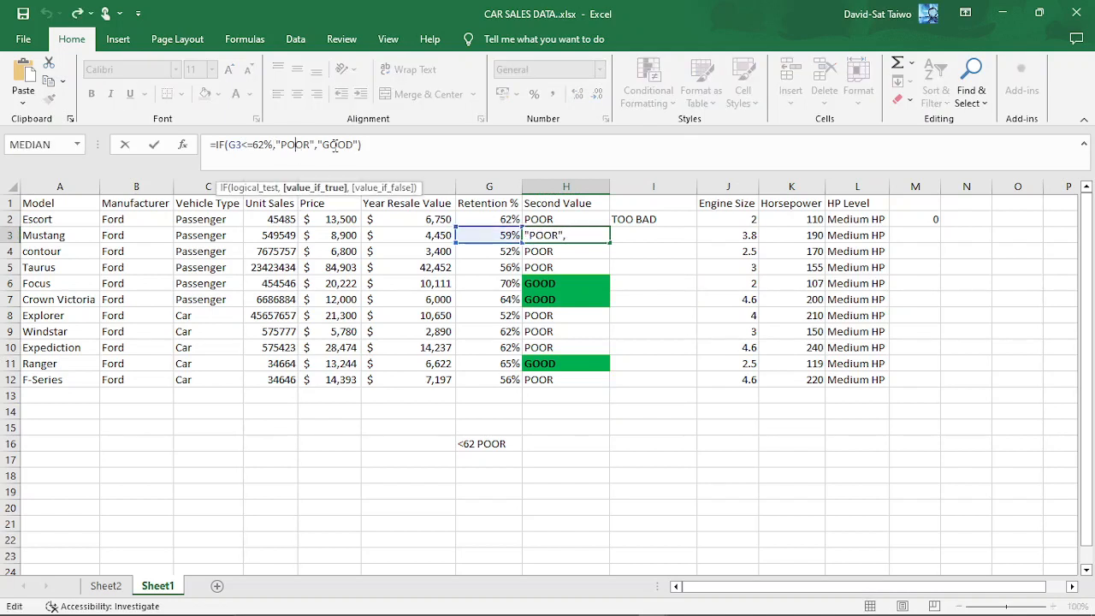
left_click(633, 247)
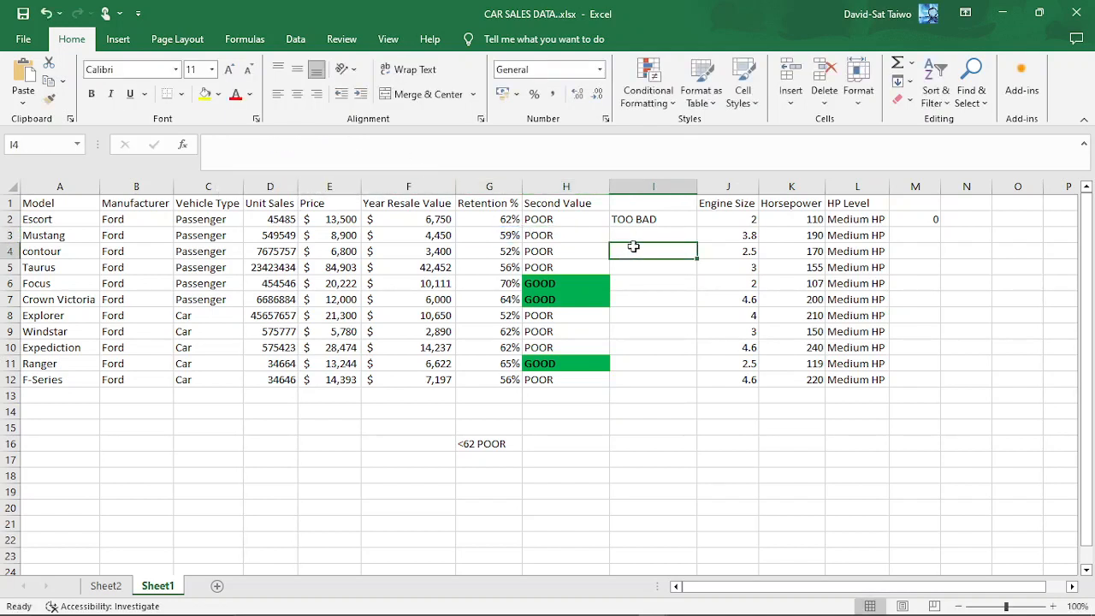
key("Up")
key("Up")
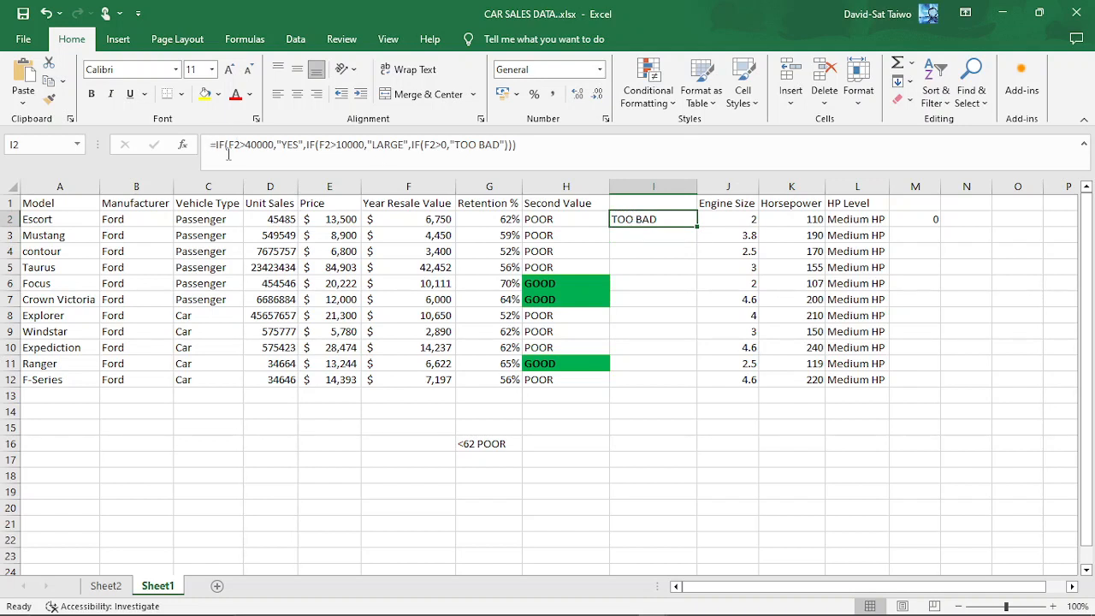
left_click_drag(308, 144, 524, 164)
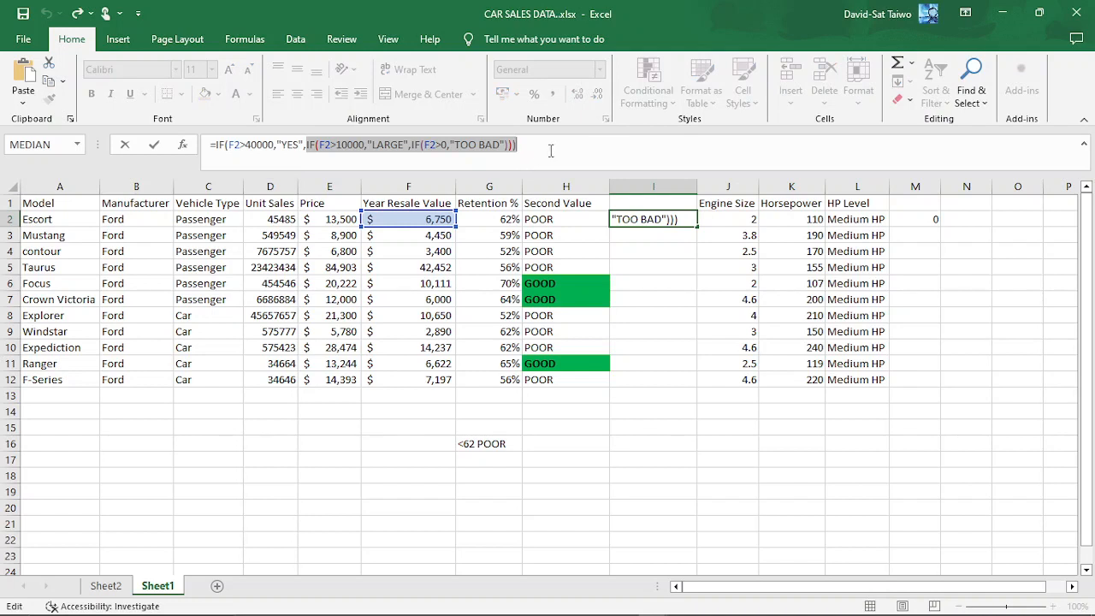
left_click(551, 150)
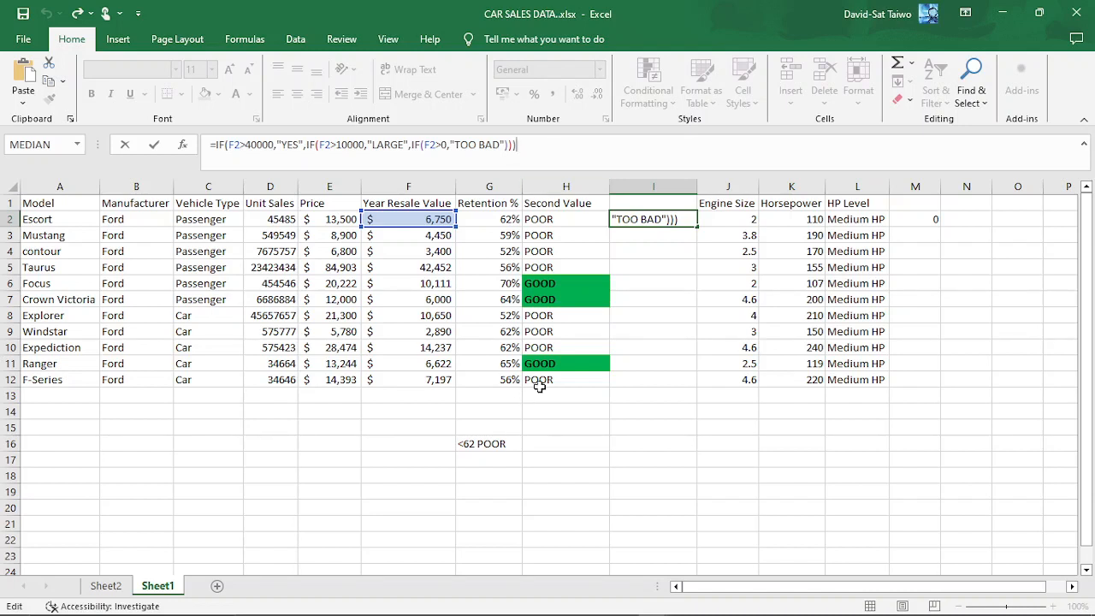
key("ctrl+Return")
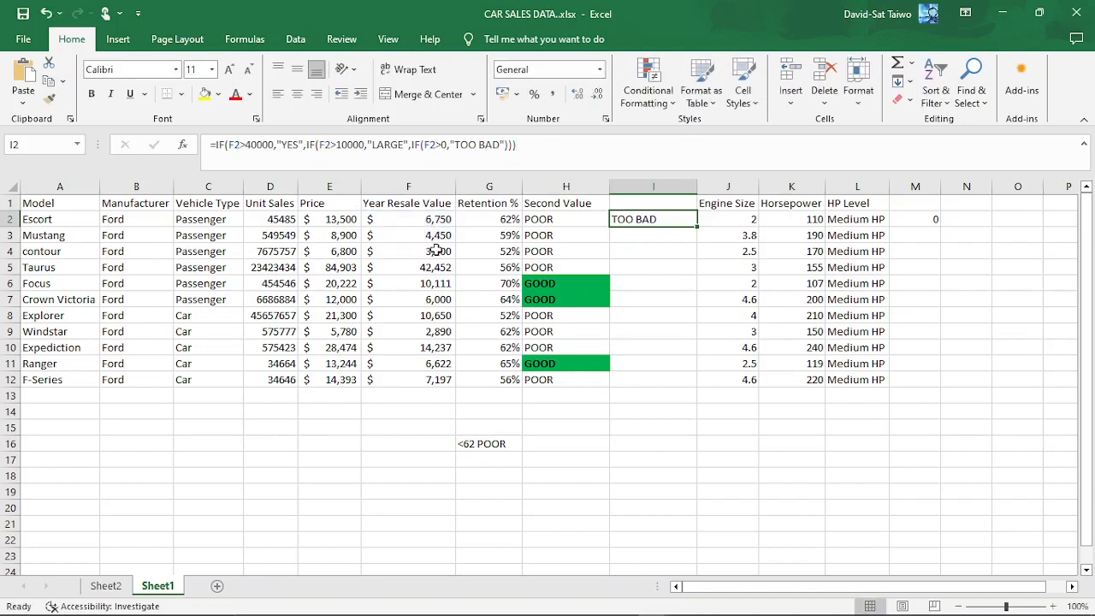
Enter the criteria note "40000 HIGH" in F17, below the Year Resale Value column
left_click(445, 185)
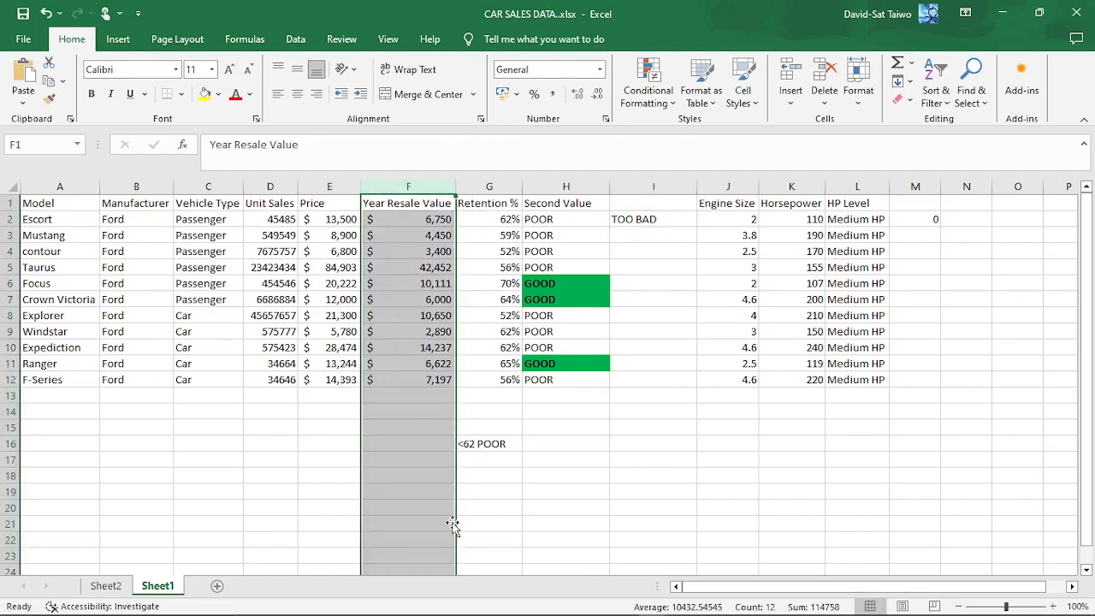
left_click(419, 460)
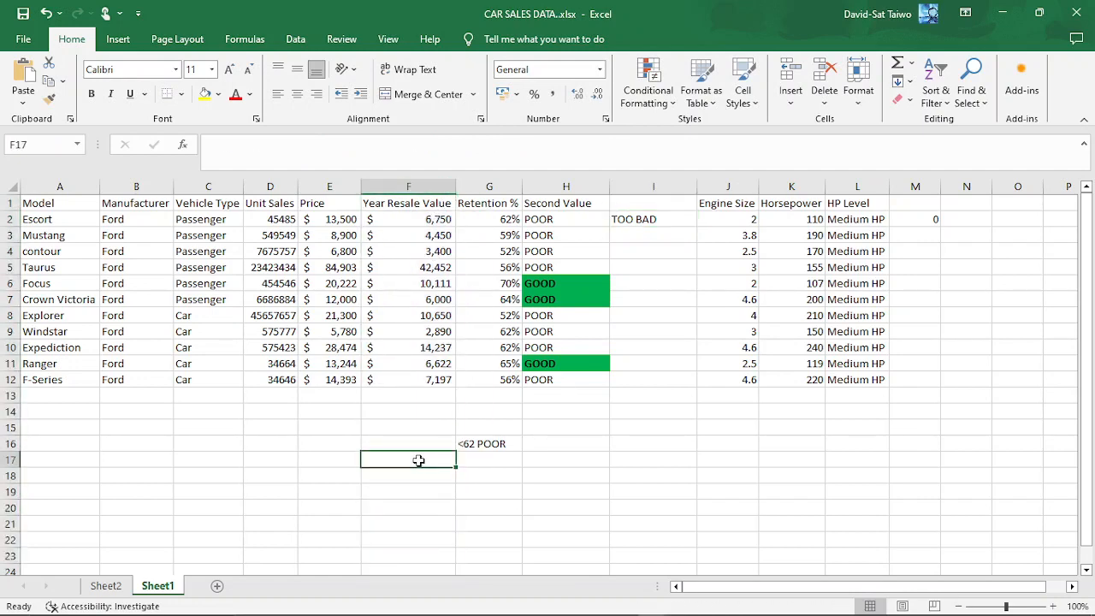
type("40")
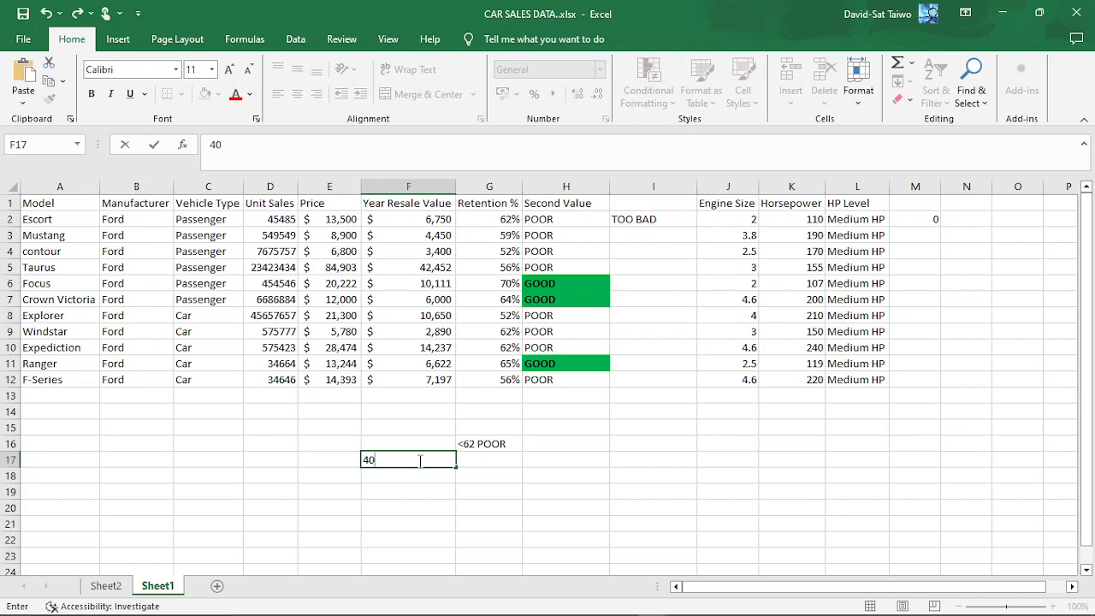
type("000")
left_click(420, 460)
type("HIGH")
key("Return")
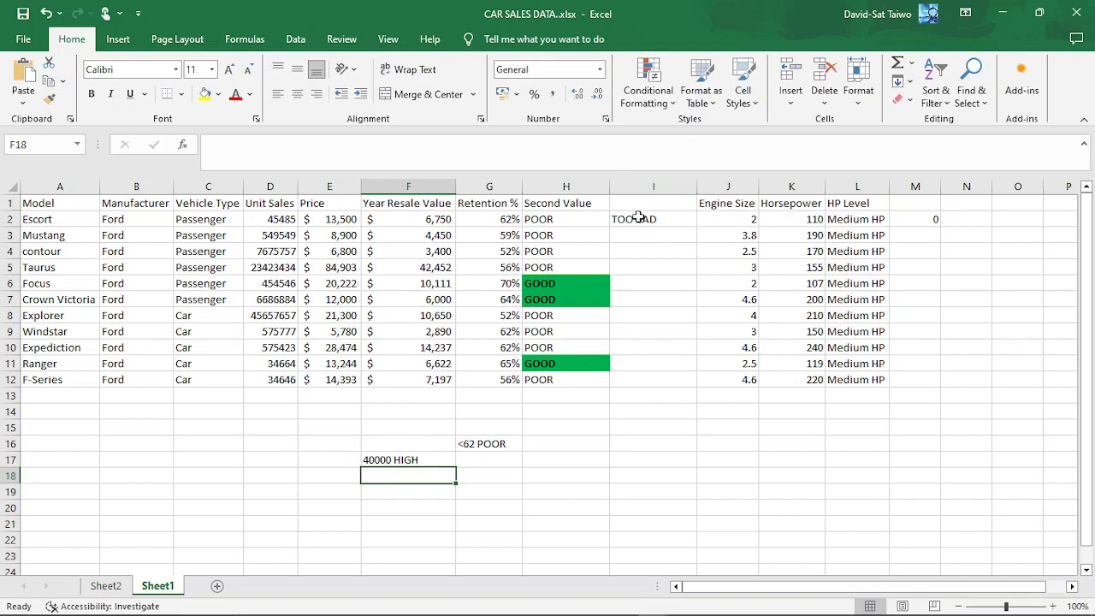
Add the criteria notes ">10000 MODERATE" in F18 and ">0 POOR" in F19
left_click(633, 219)
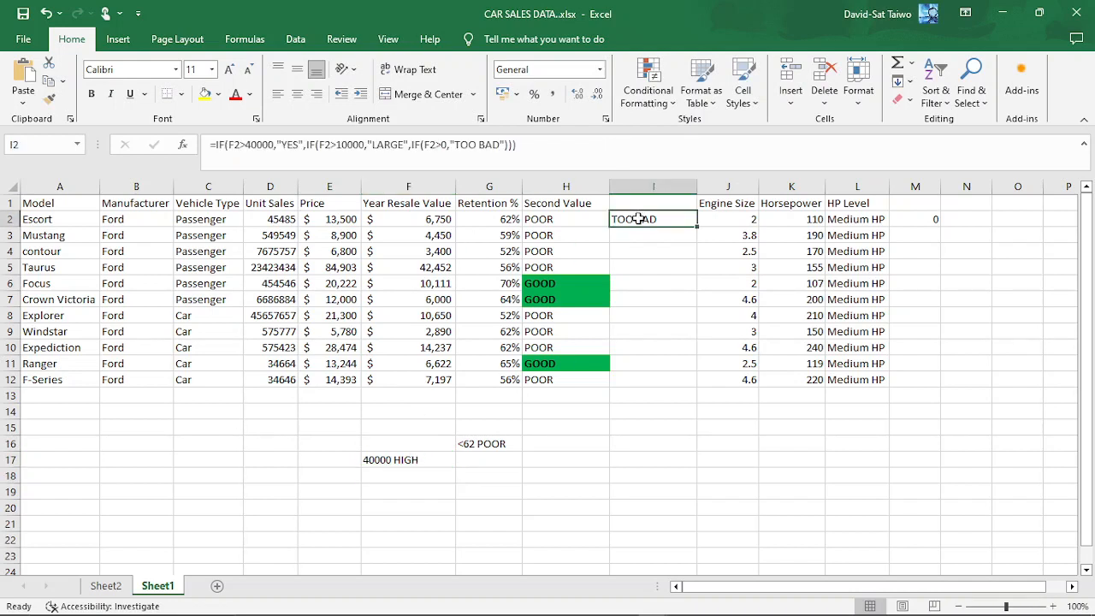
left_click(397, 476)
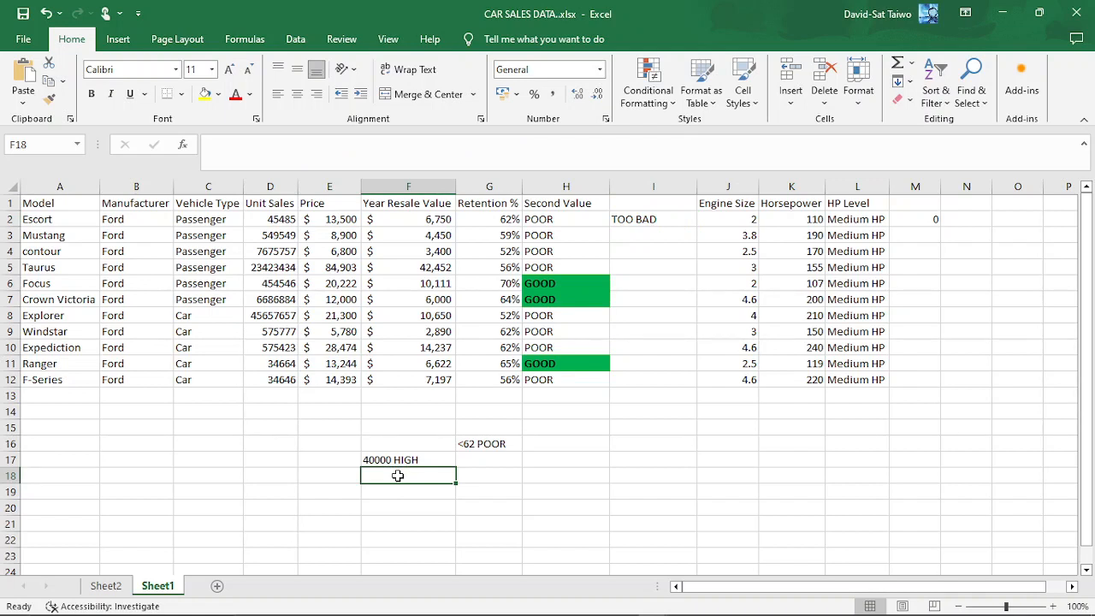
type(">10000")
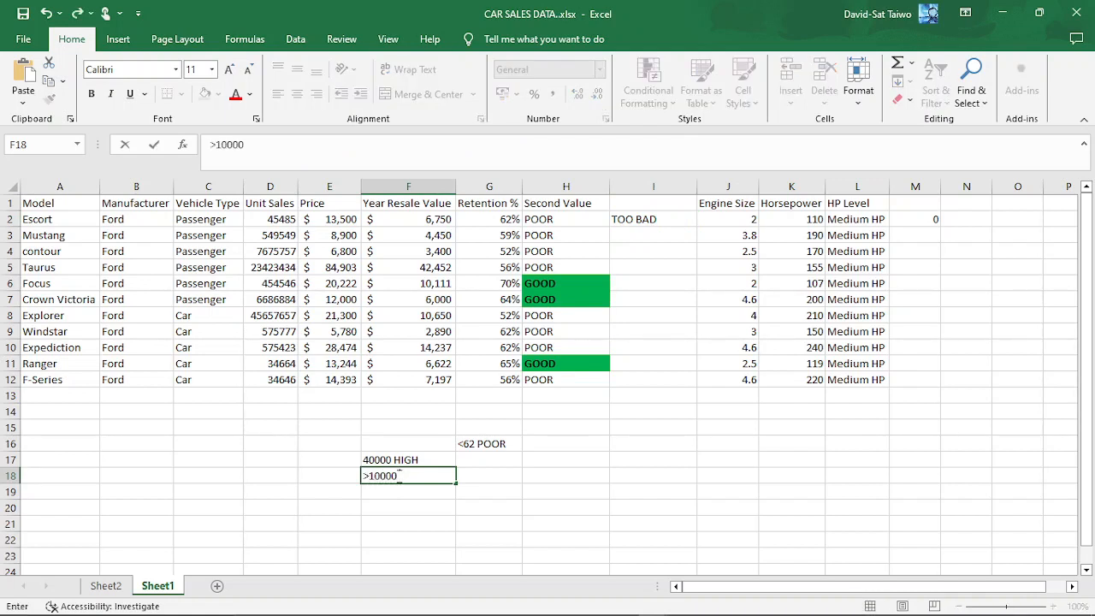
type(" MODERATE")
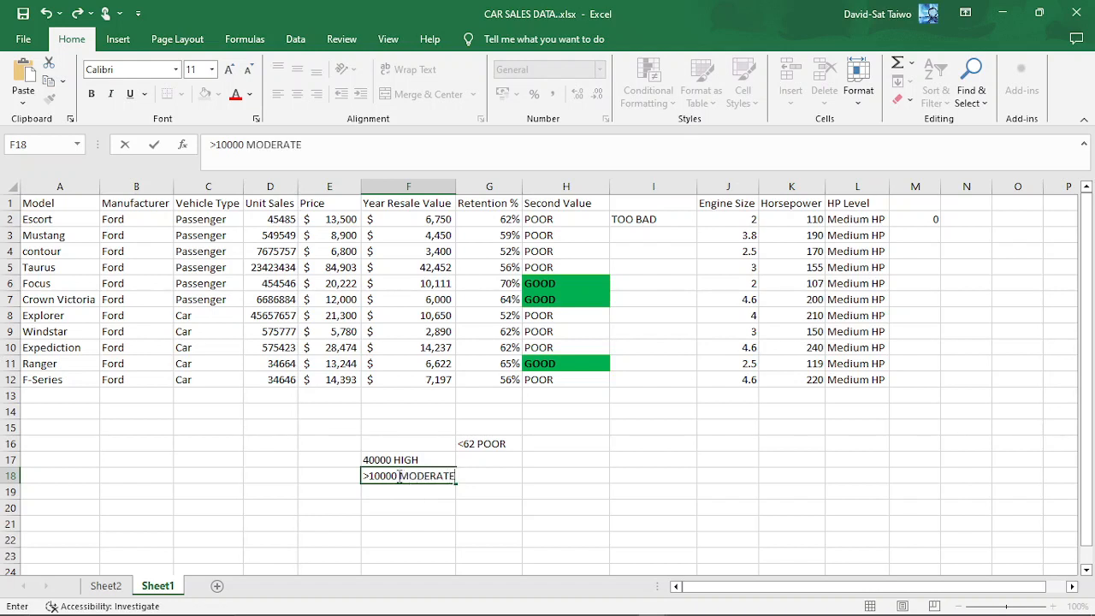
key("Return")
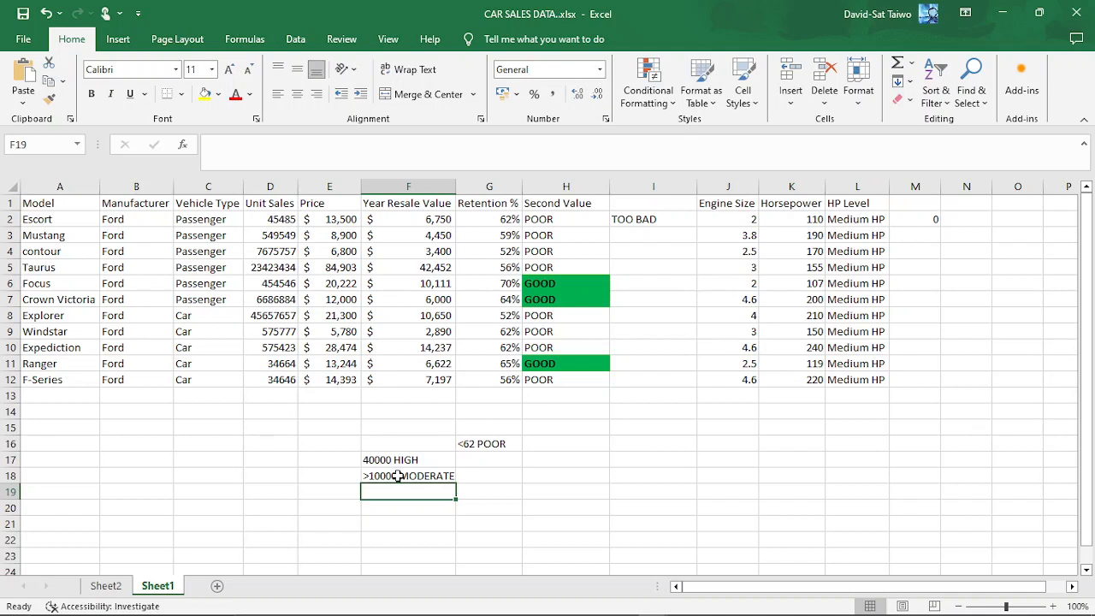
type(">")
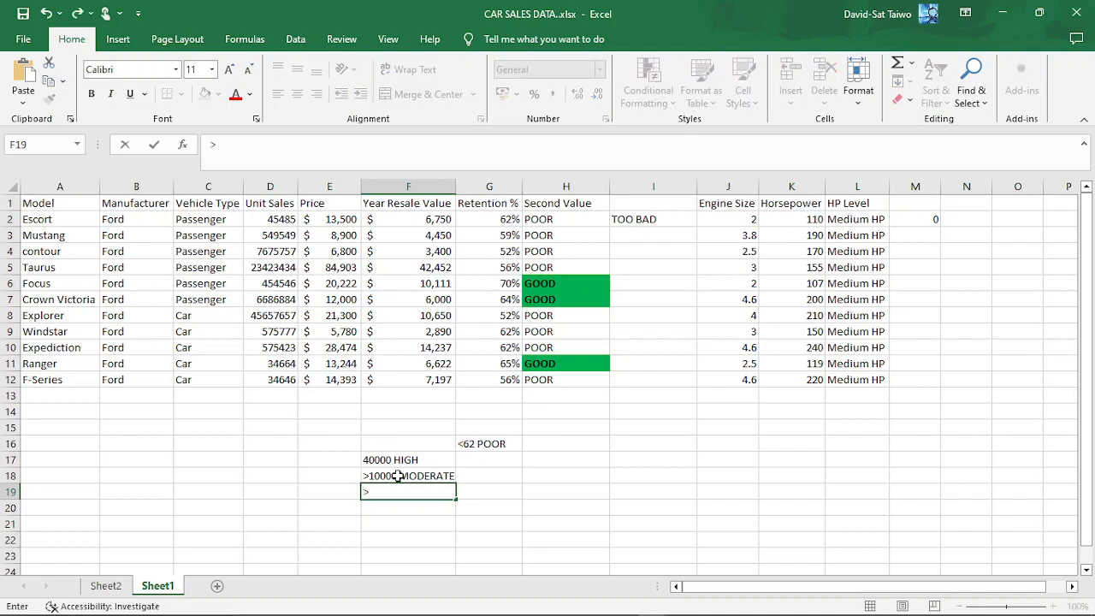
type("0 POOR")
Insert a greater-than sign at the start of the note in F17 so it reads ">40000 HIGH"
left_click(374, 460)
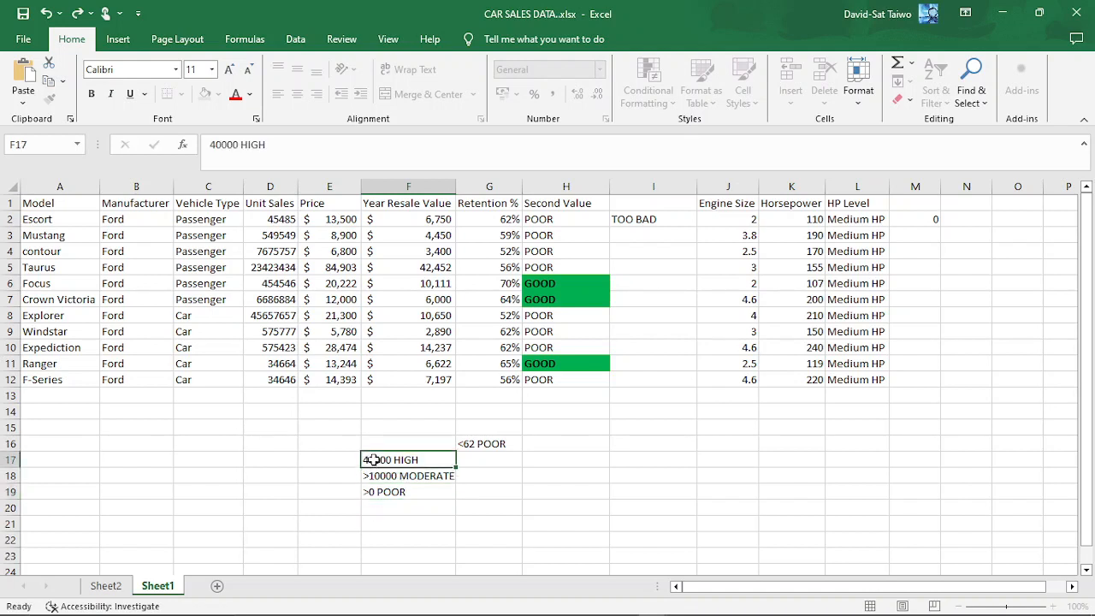
left_click(210, 145)
type(">")
left_click(387, 507)
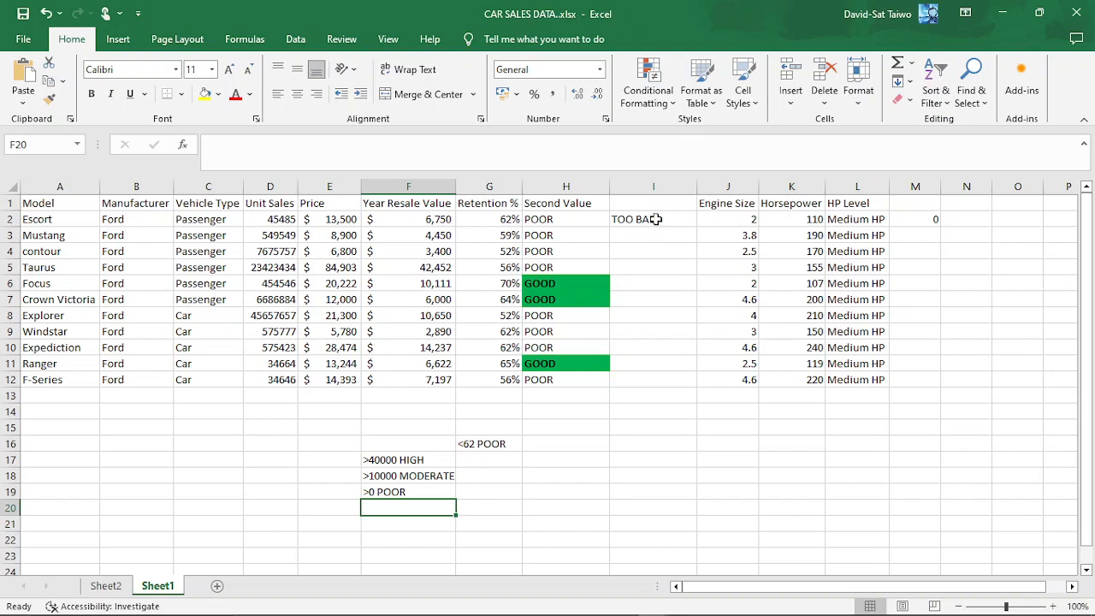
In I2's nested IF formula, replace the "YES" result of the F2>40000 test with "HIGH"
left_click(655, 219)
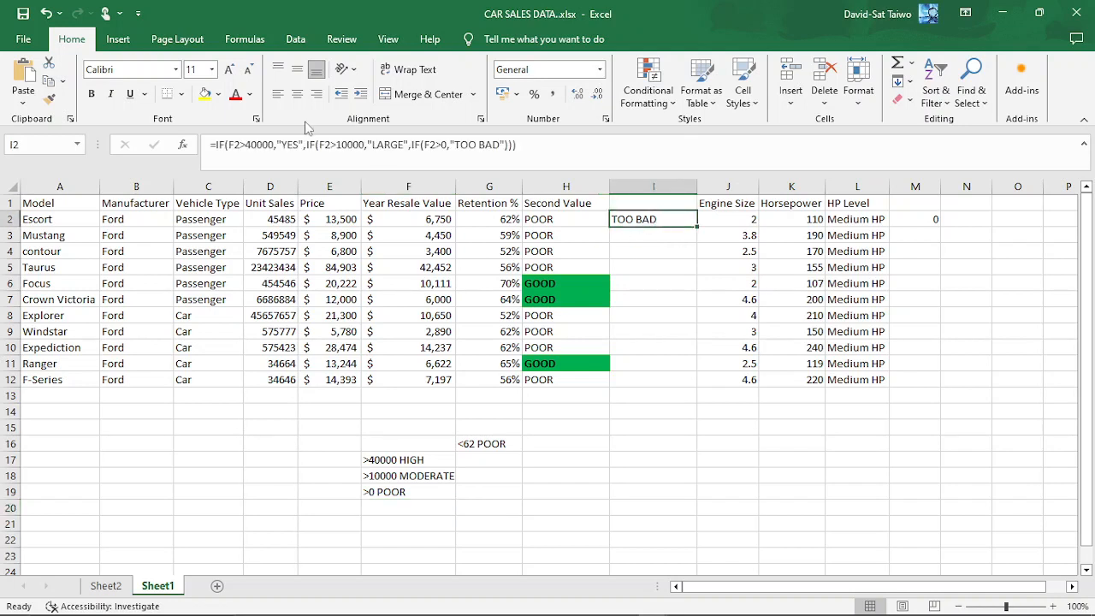
left_click(219, 144)
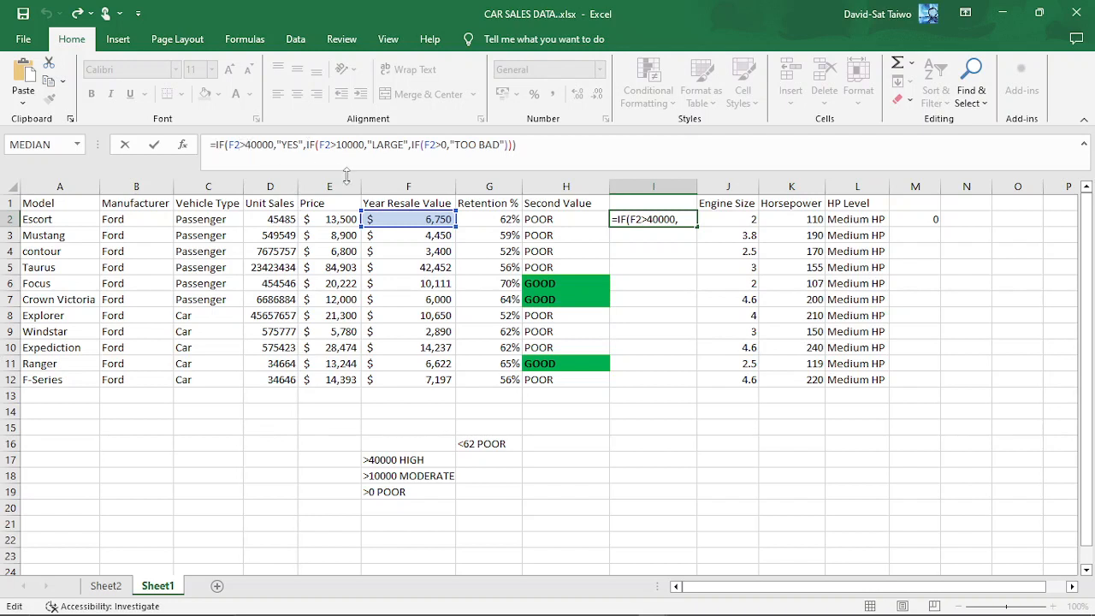
left_click(245, 144)
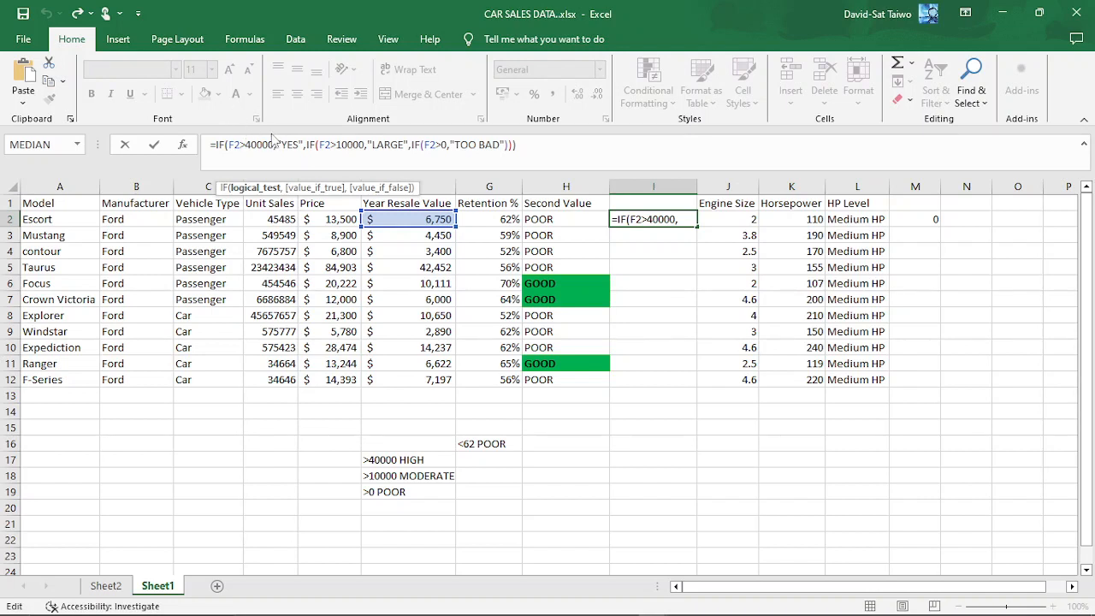
double_click(293, 141)
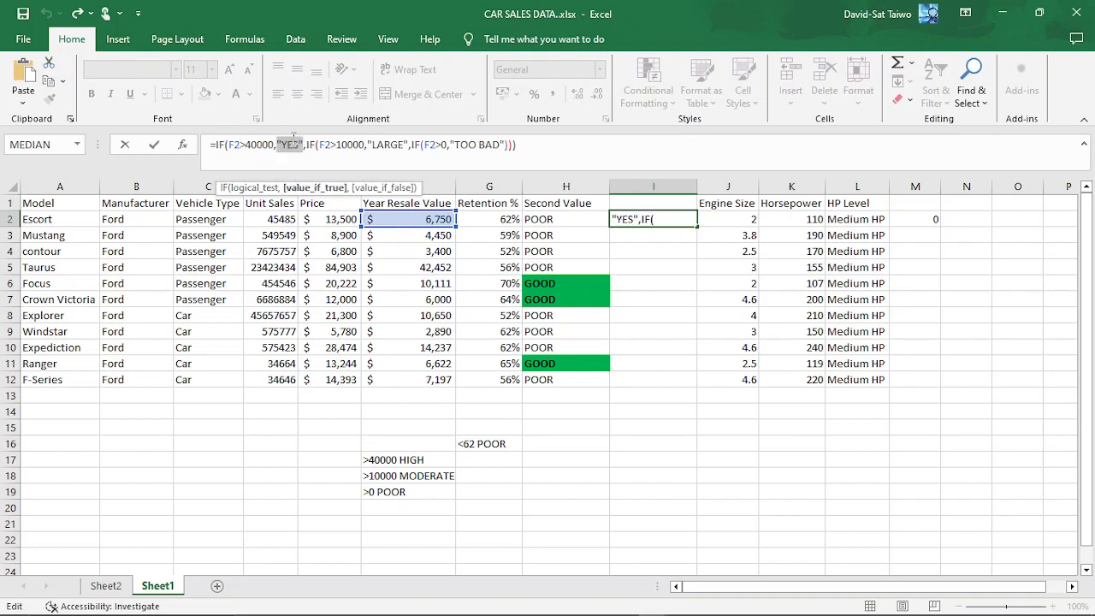
left_click(297, 143)
key("BackSpace")
key("BackSpace")
key("BackSpace")
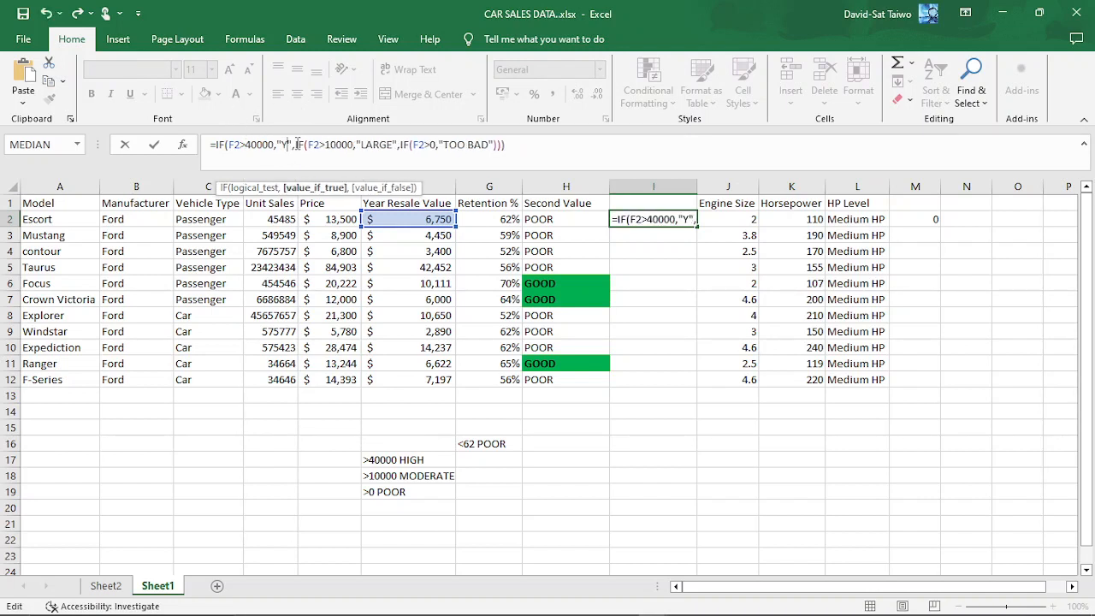
type("HIGH")
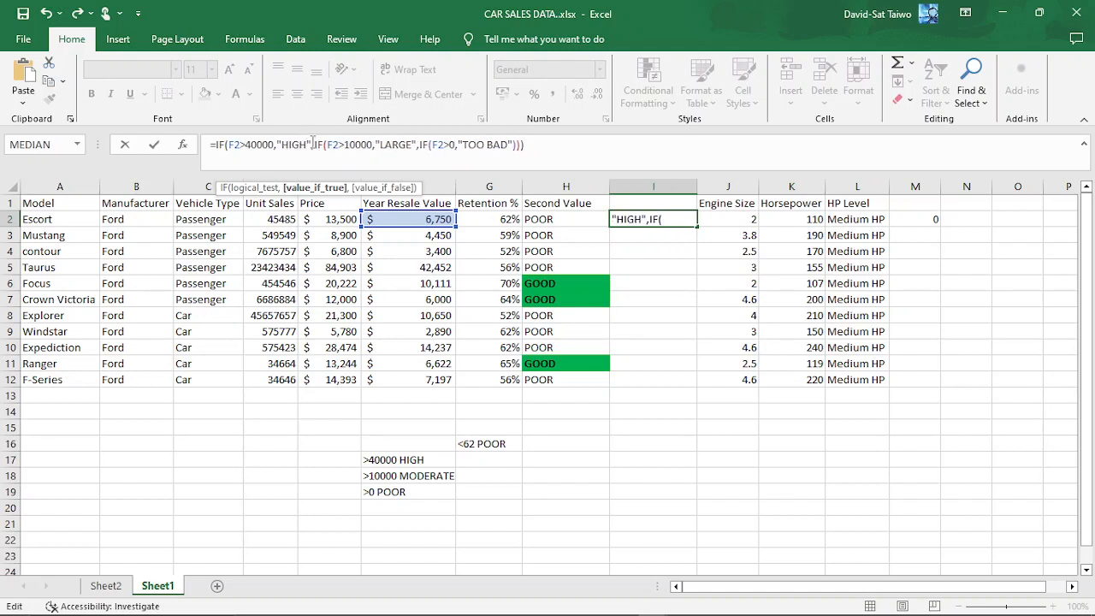
Replace the "LARGE" result of the F2>10000 test in I2's formula with "MODERATE"
left_click_drag(313, 144, 278, 142)
left_click(315, 146)
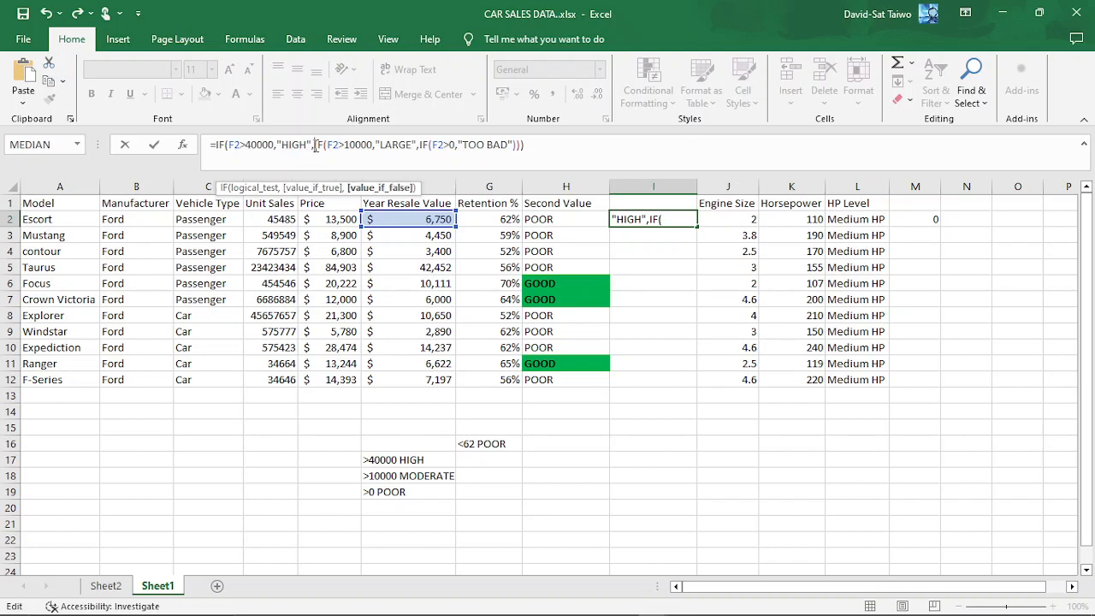
left_click_drag(315, 146, 421, 150)
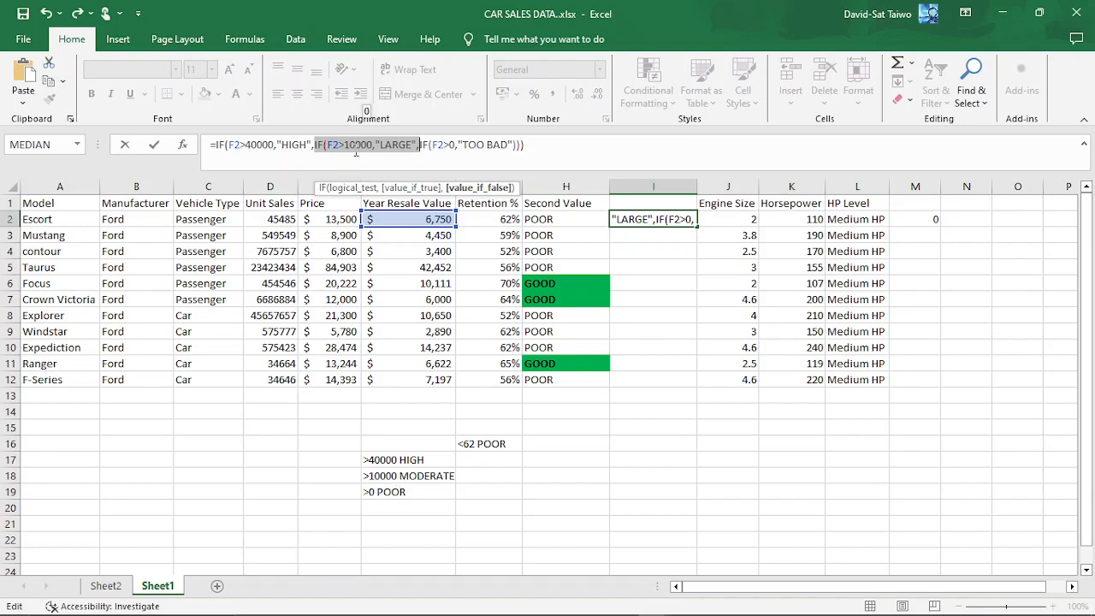
left_click(389, 145)
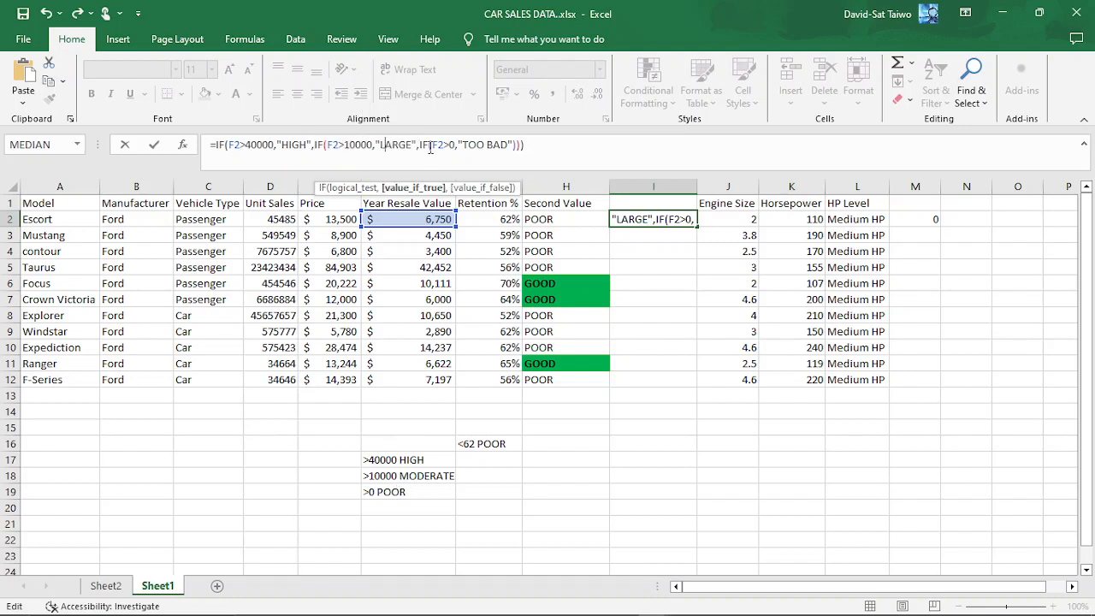
left_click(413, 145)
key("BackSpace")
key("BackSpace")
key("BackSpace")
key("BackSpace")
key("BackSpace")
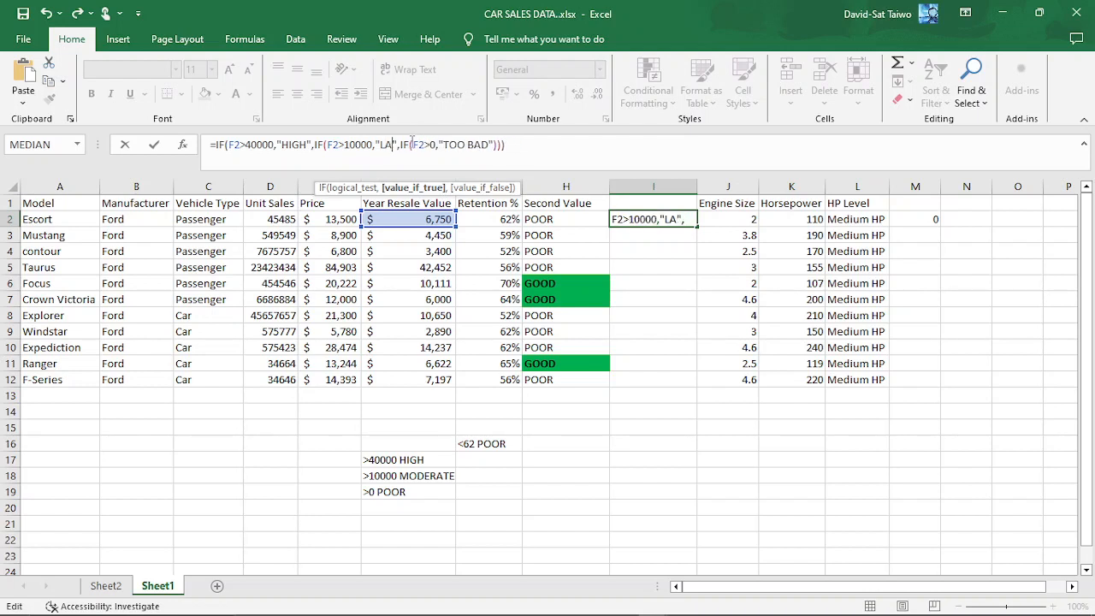
type("MODERATE")
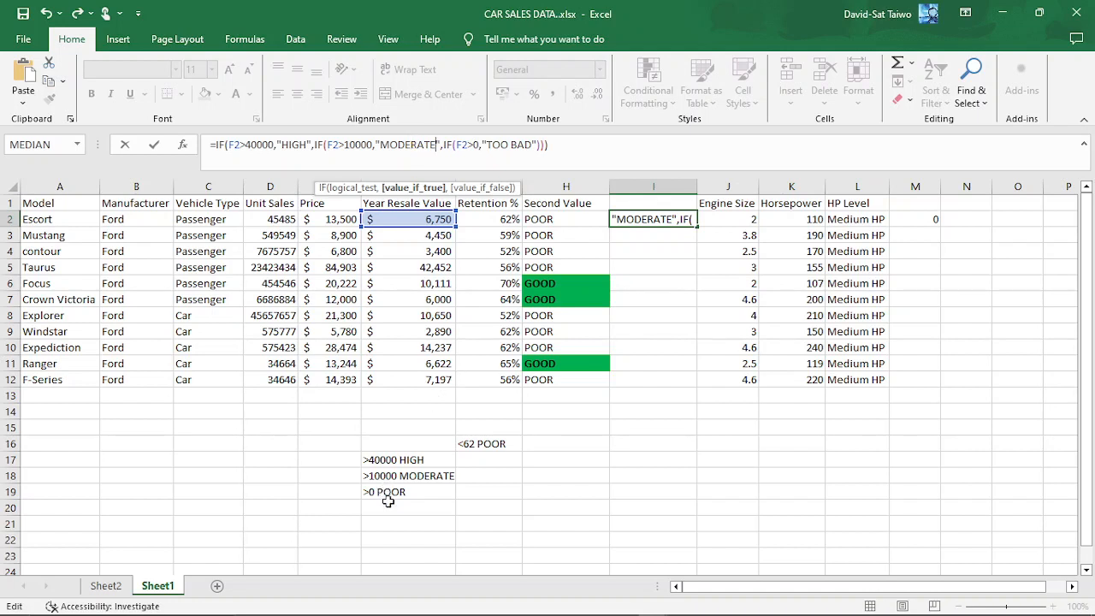
Replace the "TOO BAD" result of the F2>0 test in I2's formula with "POOR"
left_click(533, 144)
key("BackSpace")
key("BackSpace")
key("BackSpace")
key("BackSpace")
key("BackSpace")
key("BackSpace")
key("BackSpace")
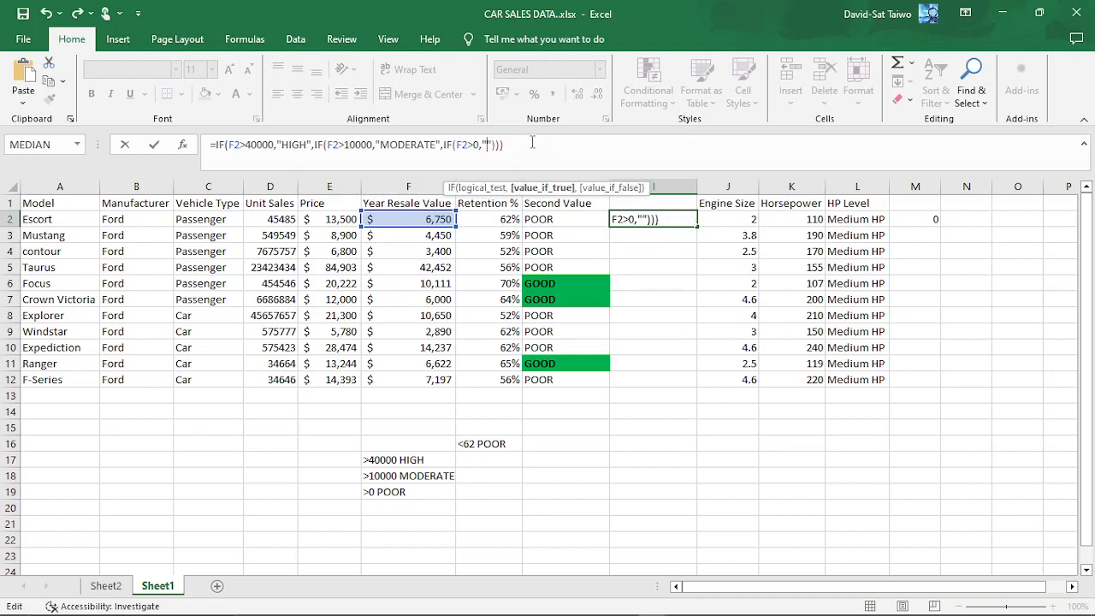
type("POOR")
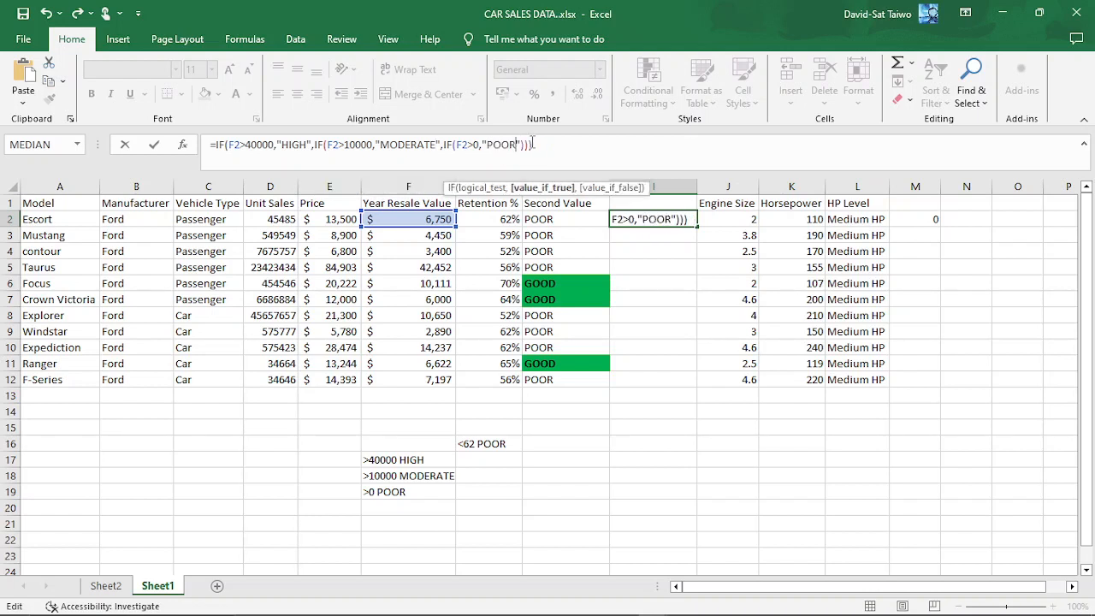
Delete the three closing parentheses of I2's formula, review each IF's opening parenthesis, and re-enter ")))" at the end
key("BackSpace")
key("BackSpace")
key("BackSpace")
left_click(227, 147)
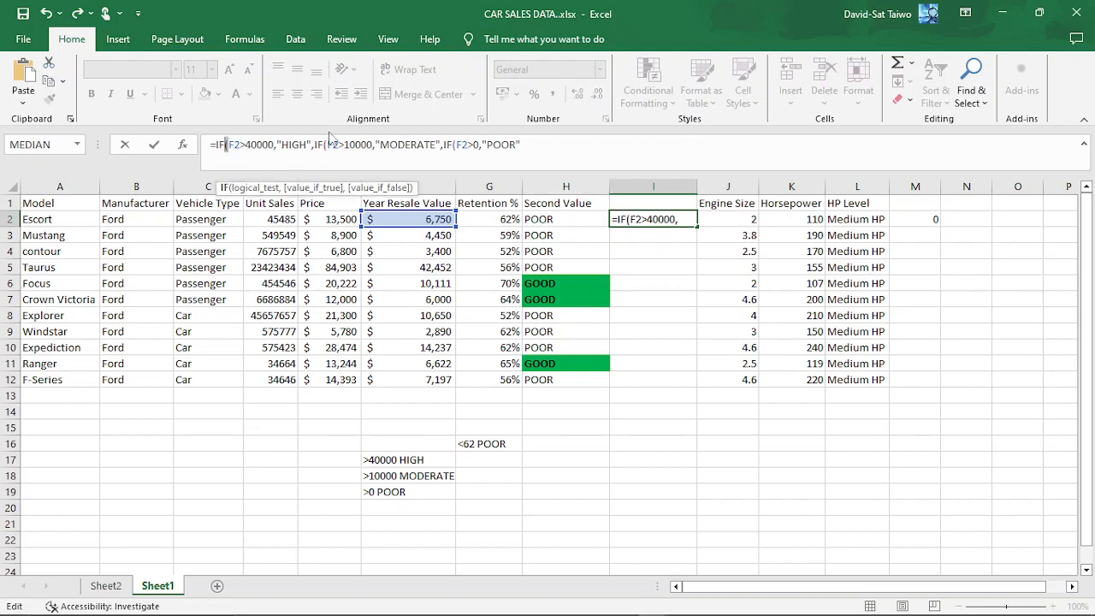
left_click(326, 144)
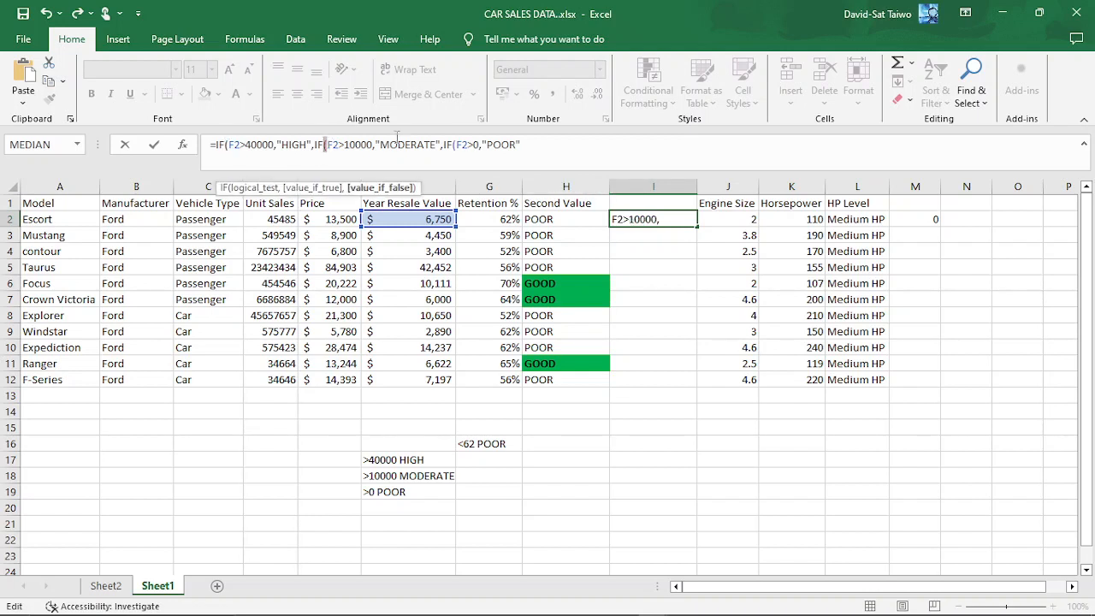
left_click(454, 144)
left_click(534, 143)
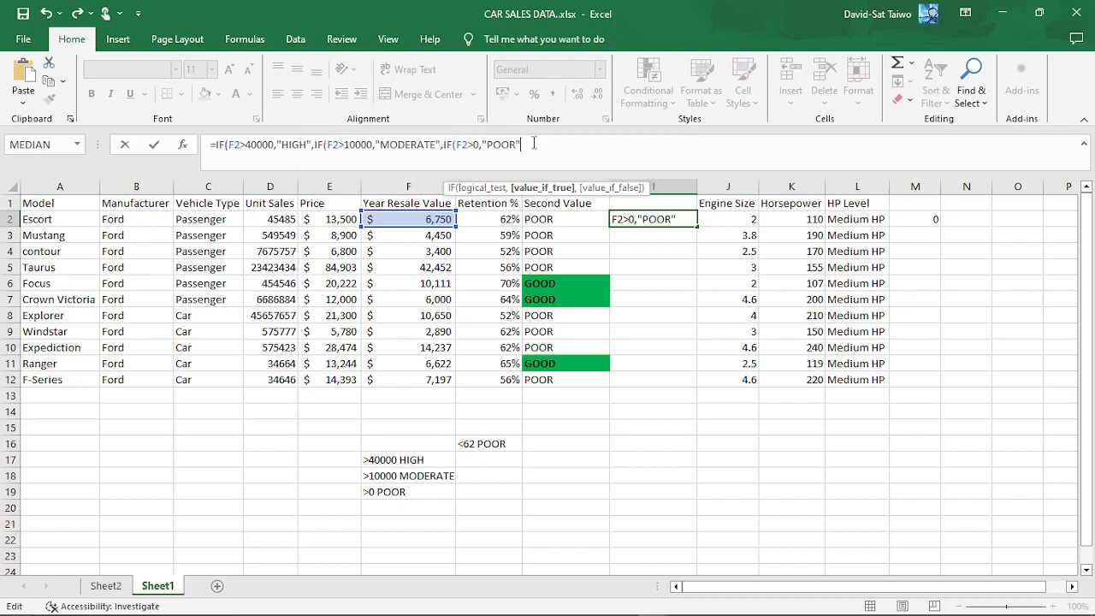
type(")))")
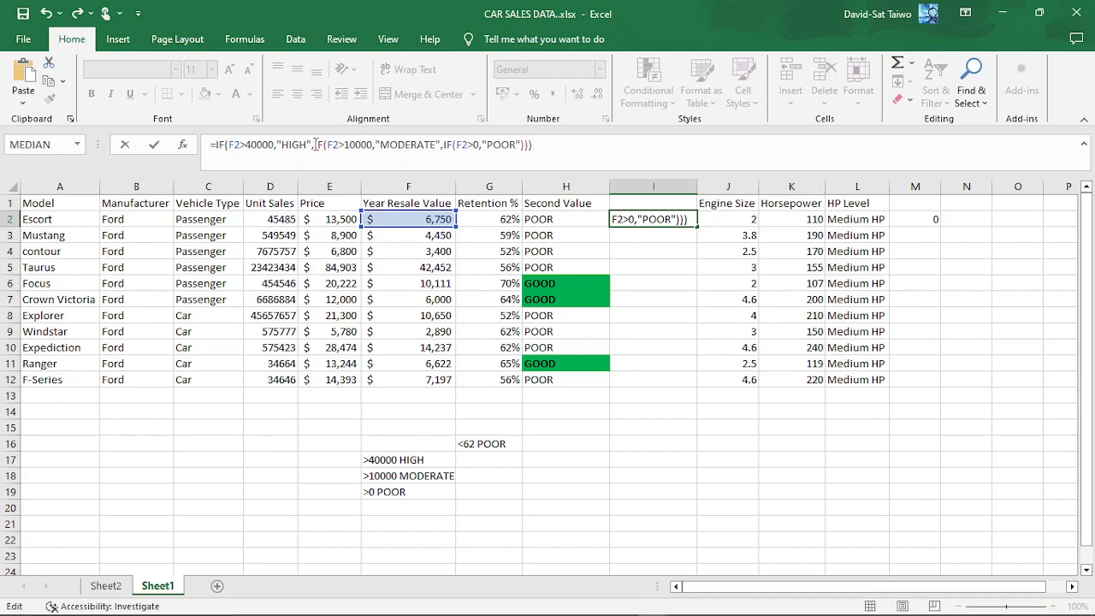
Review the F2>40000 and F2>10000 IF segments and the end of I2's nested IF formula
left_click_drag(315, 145, 210, 145)
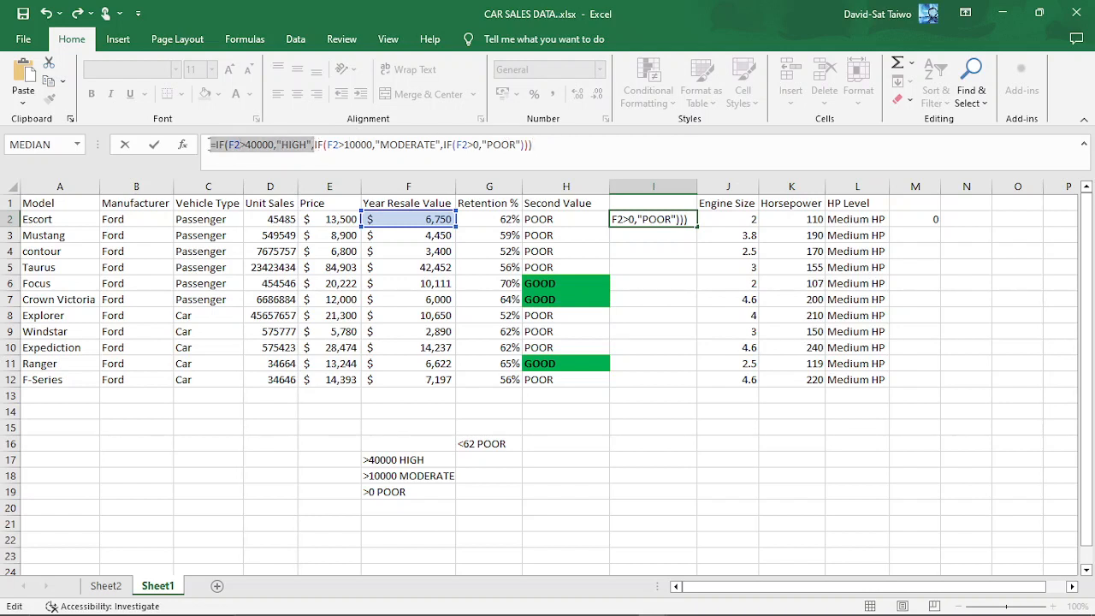
left_click(315, 145)
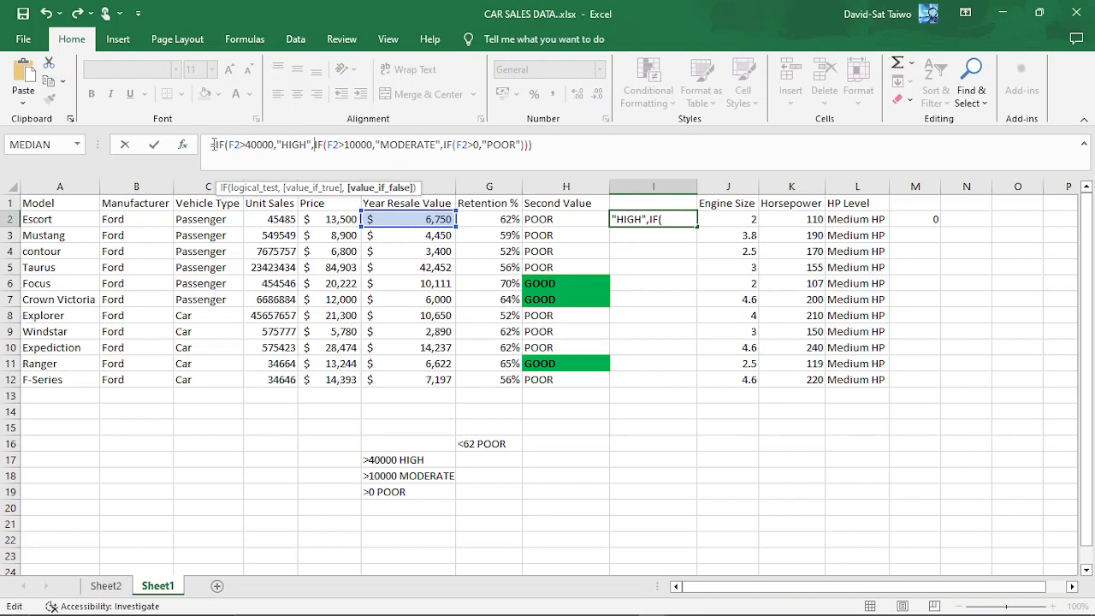
left_click_drag(215, 145, 313, 147)
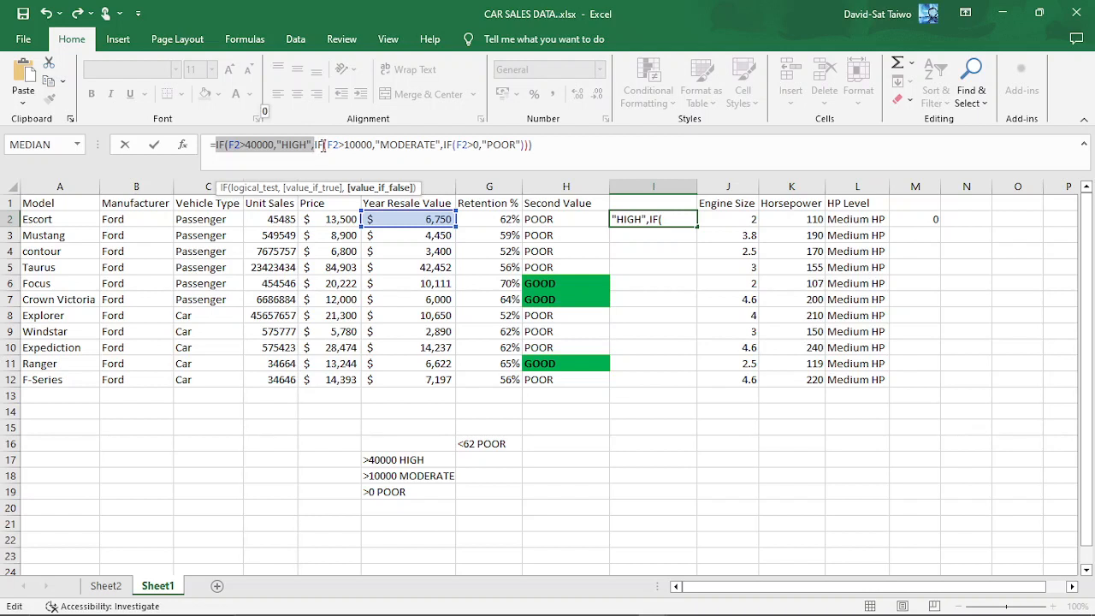
left_click(315, 145)
left_click_drag(315, 146, 445, 154)
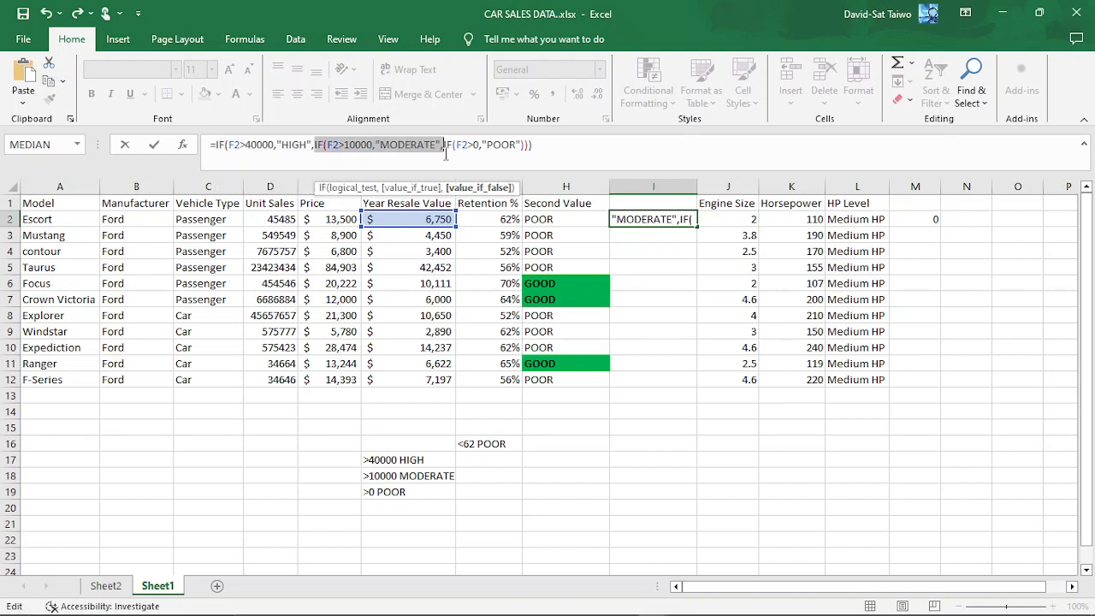
left_click(519, 147)
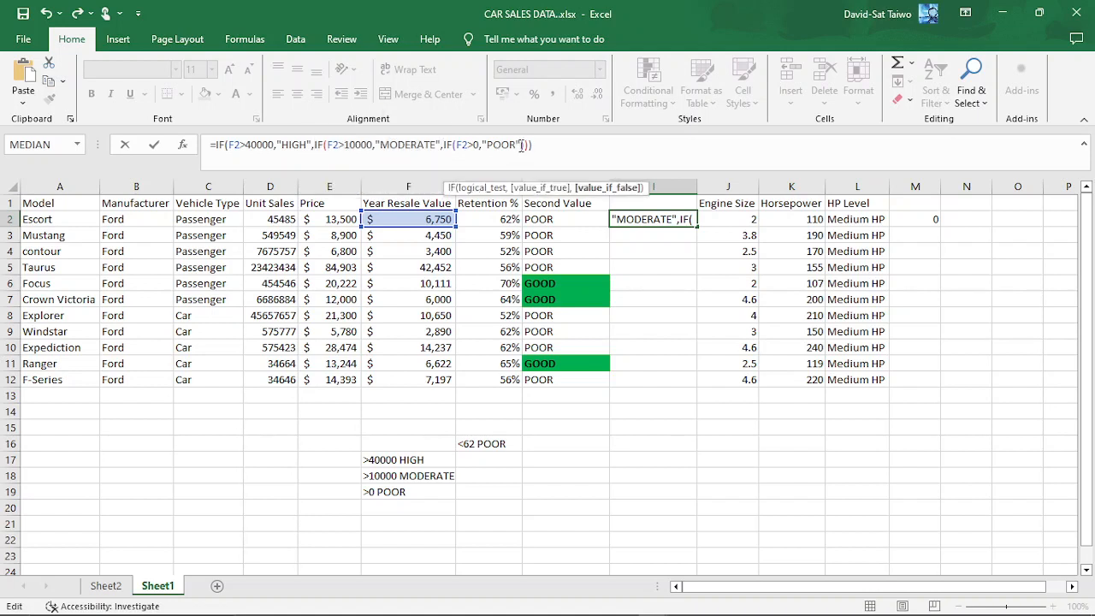
Commit I2's nested IF formula and fill it down column I through row 12
left_click(542, 146)
key("Return")
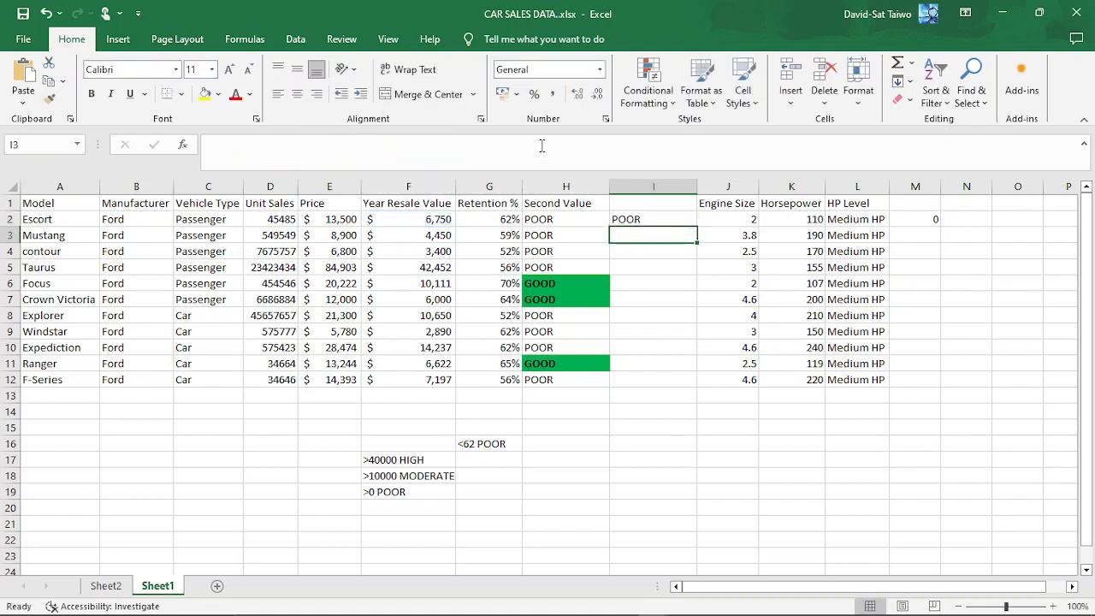
left_click(643, 217)
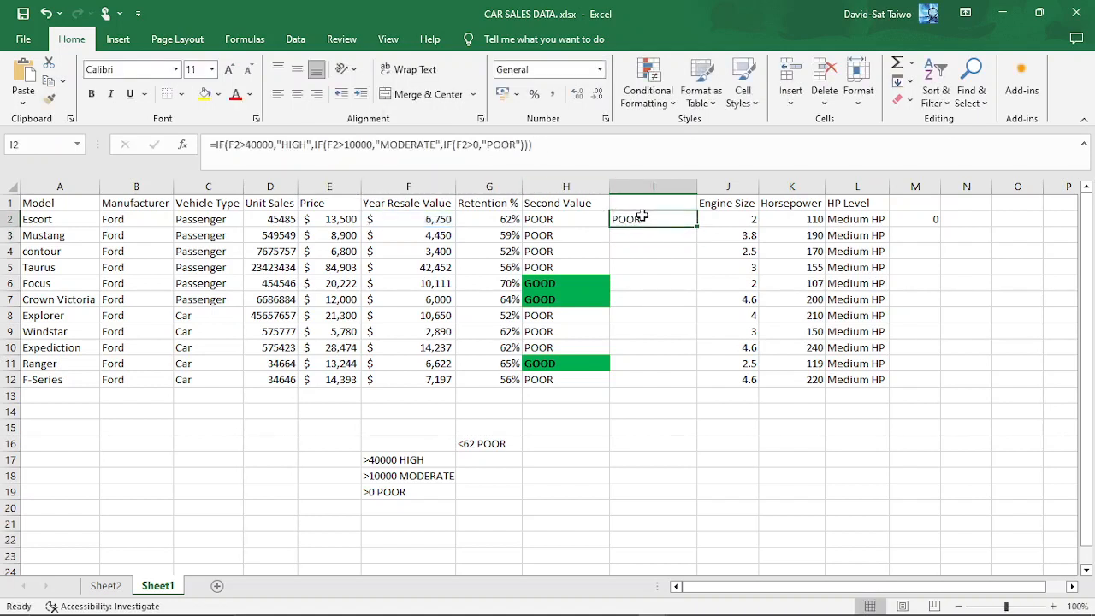
double_click(698, 226)
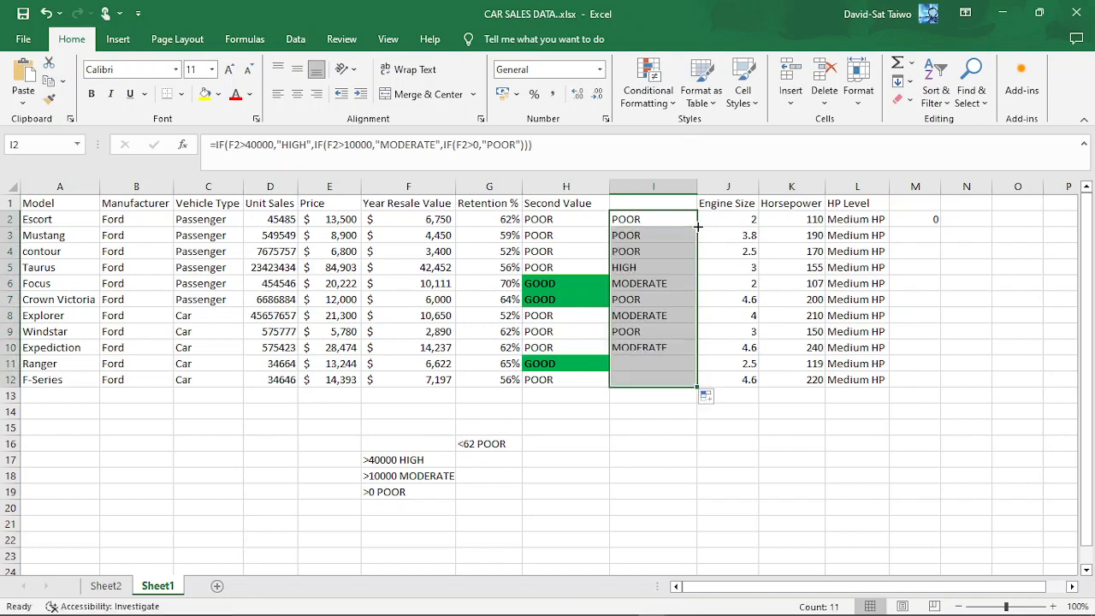
Examine the ratings and filled formulas in column I for several car models, including Escort, Mustang, Taurus and Focus
left_click(657, 299)
left_click(645, 219)
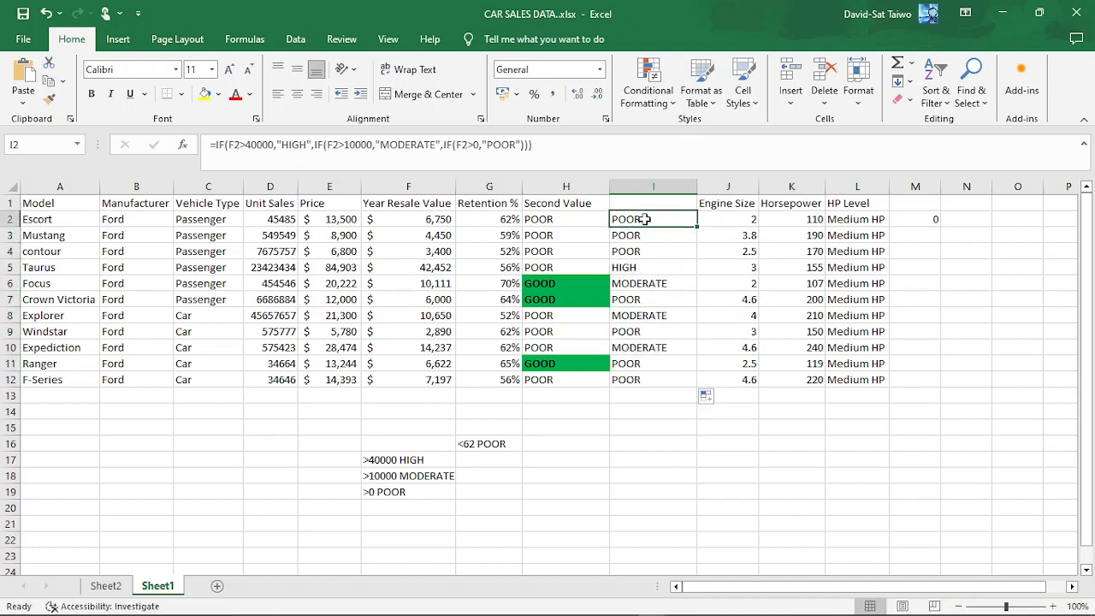
left_click(652, 268)
left_click(656, 283)
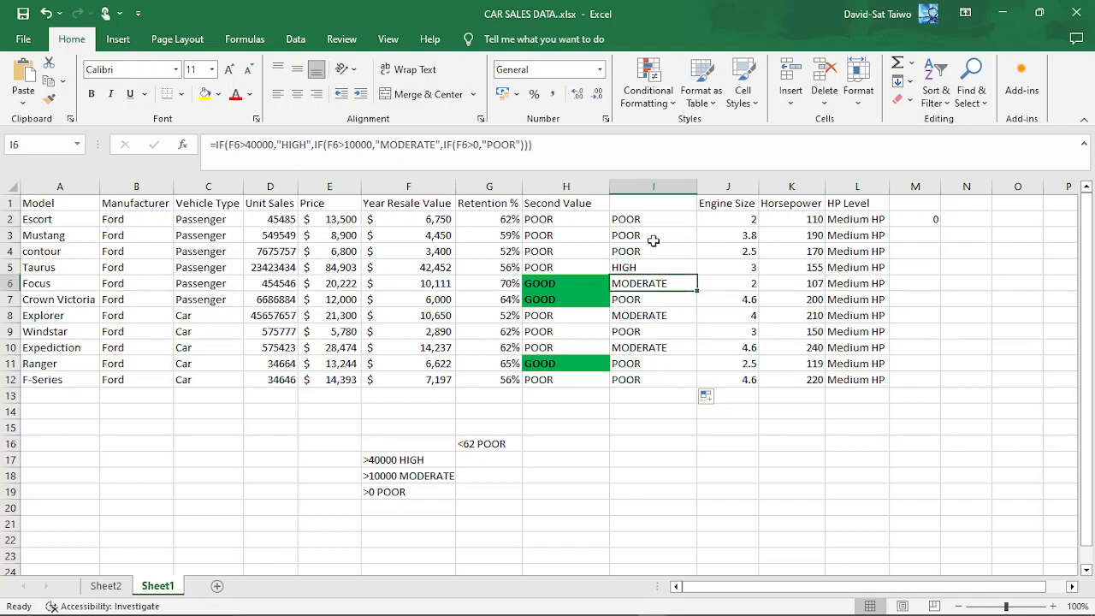
left_click(637, 220)
left_click(640, 235)
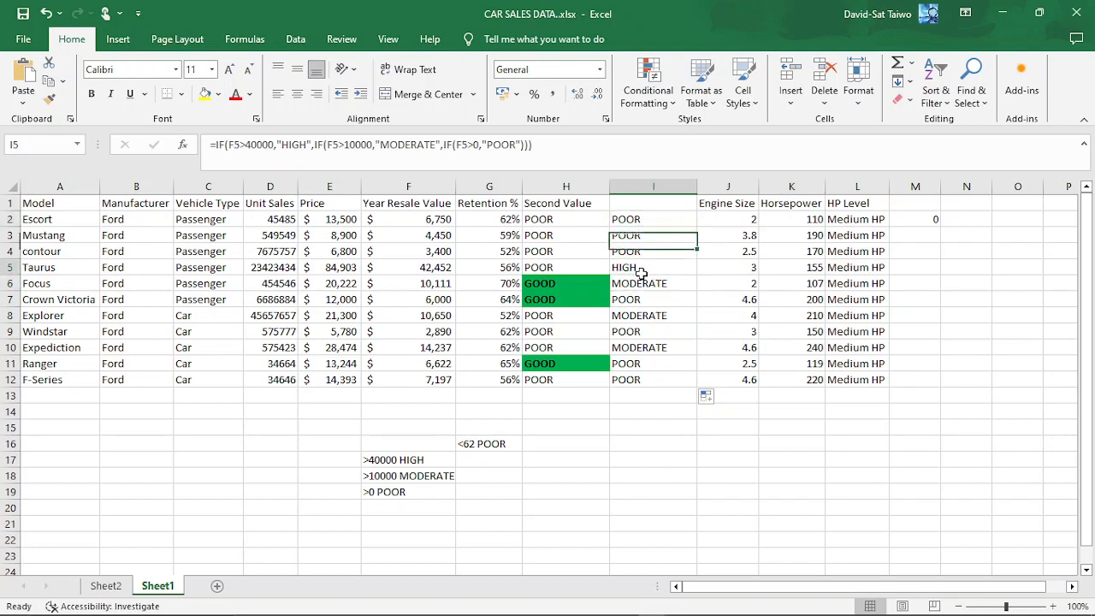
left_click(643, 267)
left_click(643, 283)
left_click(654, 426)
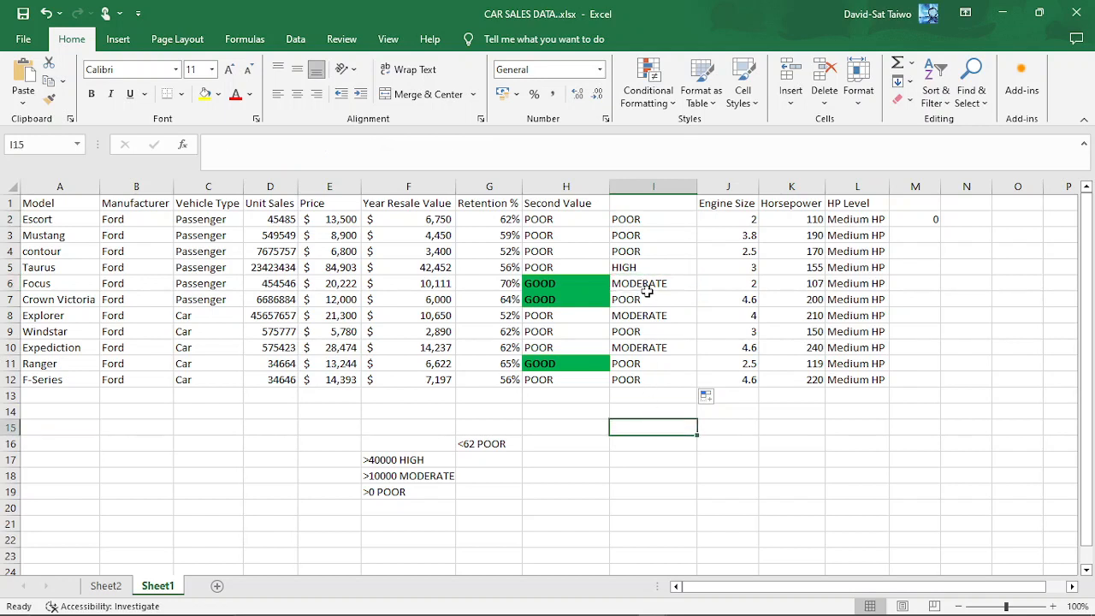
left_click(641, 219)
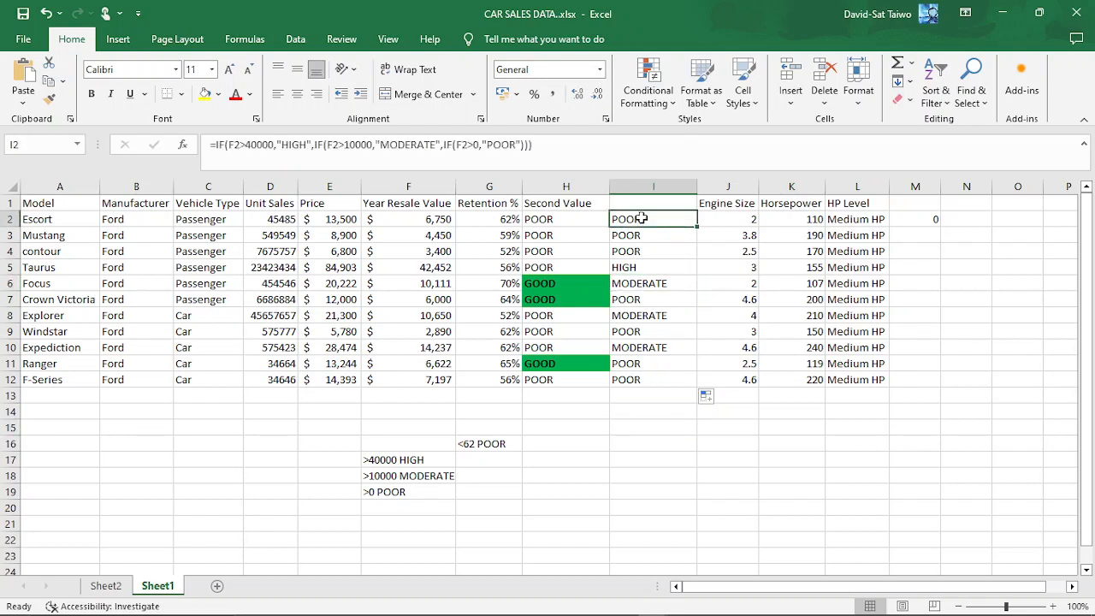
left_click(649, 79)
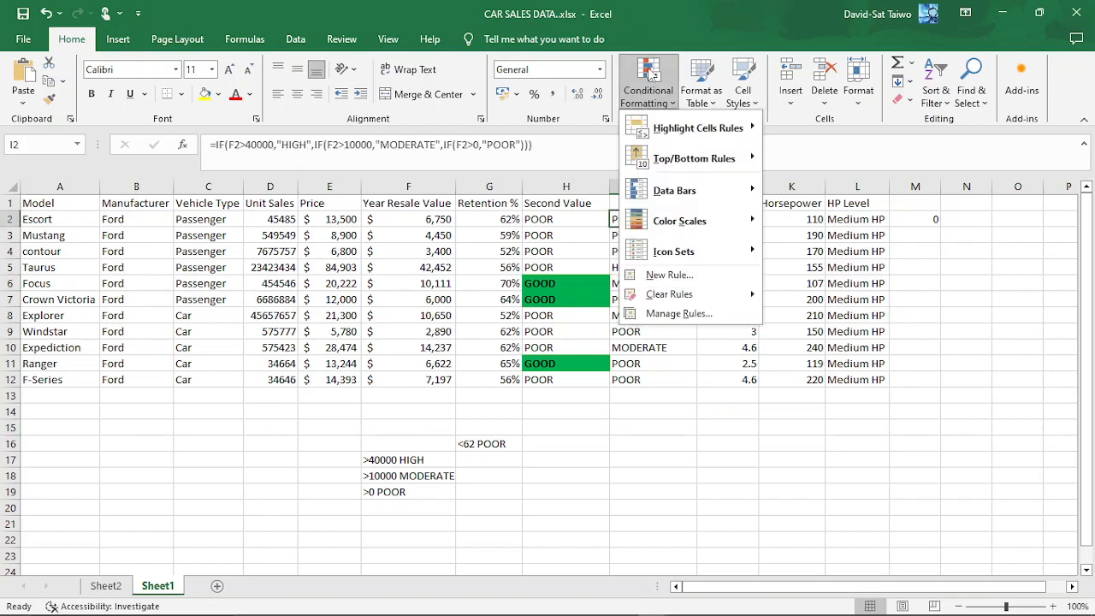
left_click(731, 428)
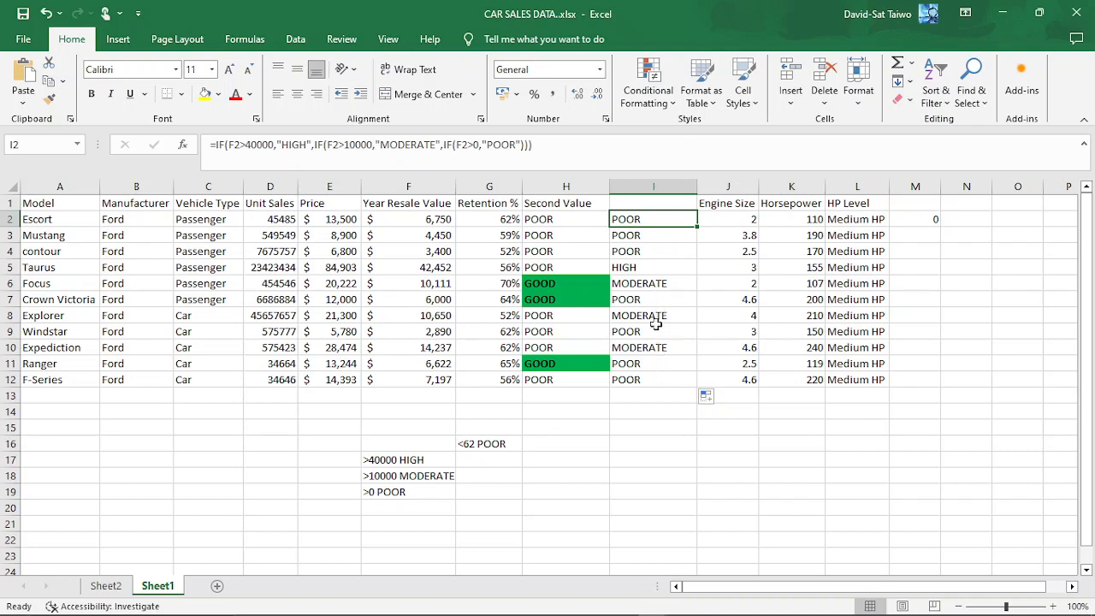
Examine the condition types and comparison operators of a "Format only cells that contain" rule for I5, and cancel the rule
left_click(648, 267)
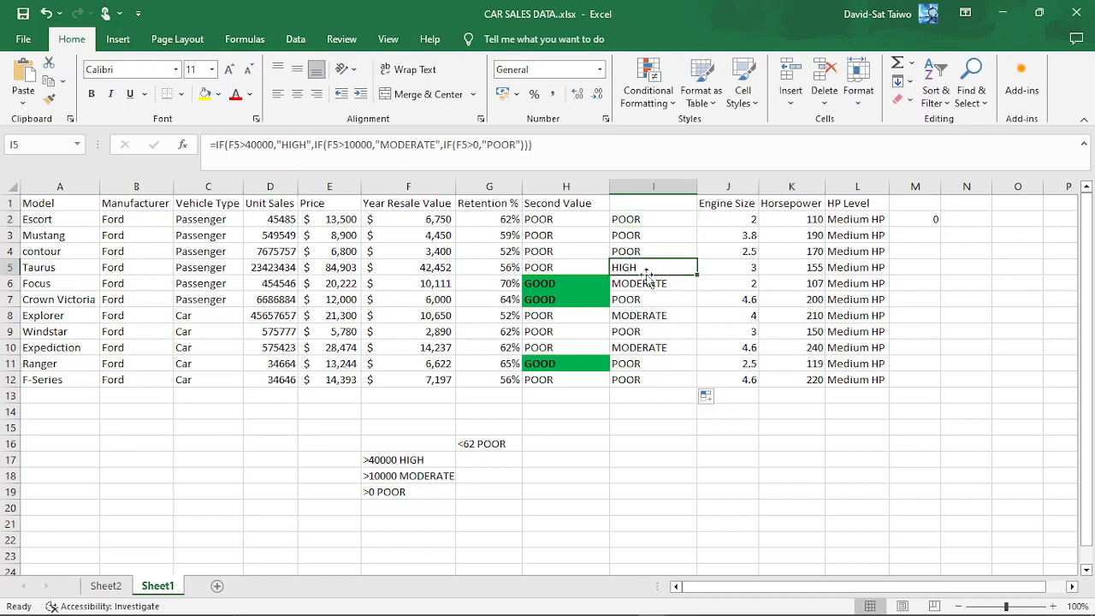
left_click(660, 92)
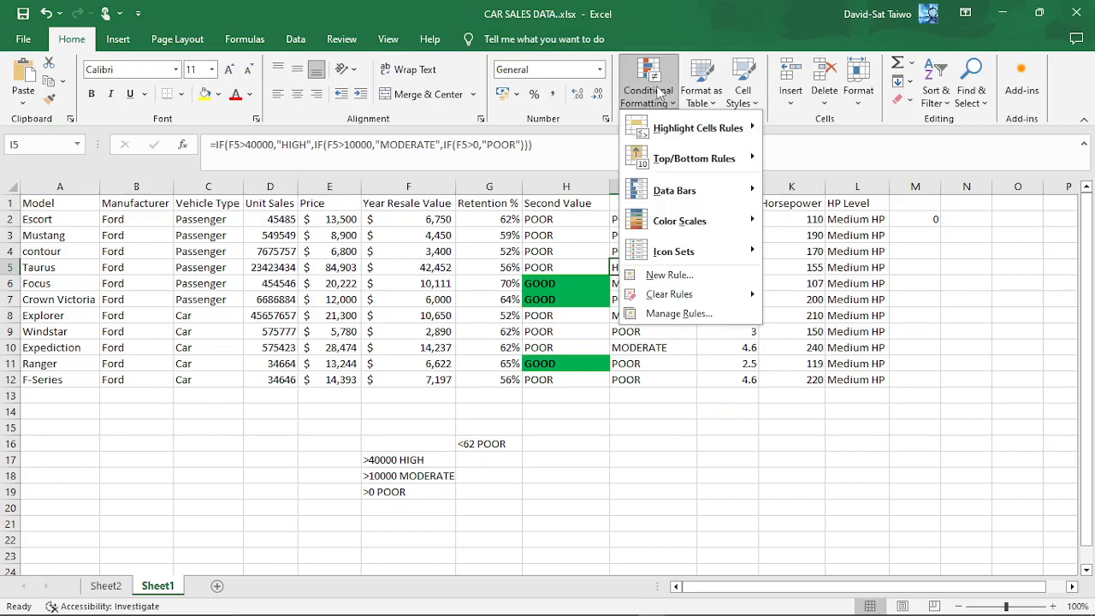
left_click(669, 275)
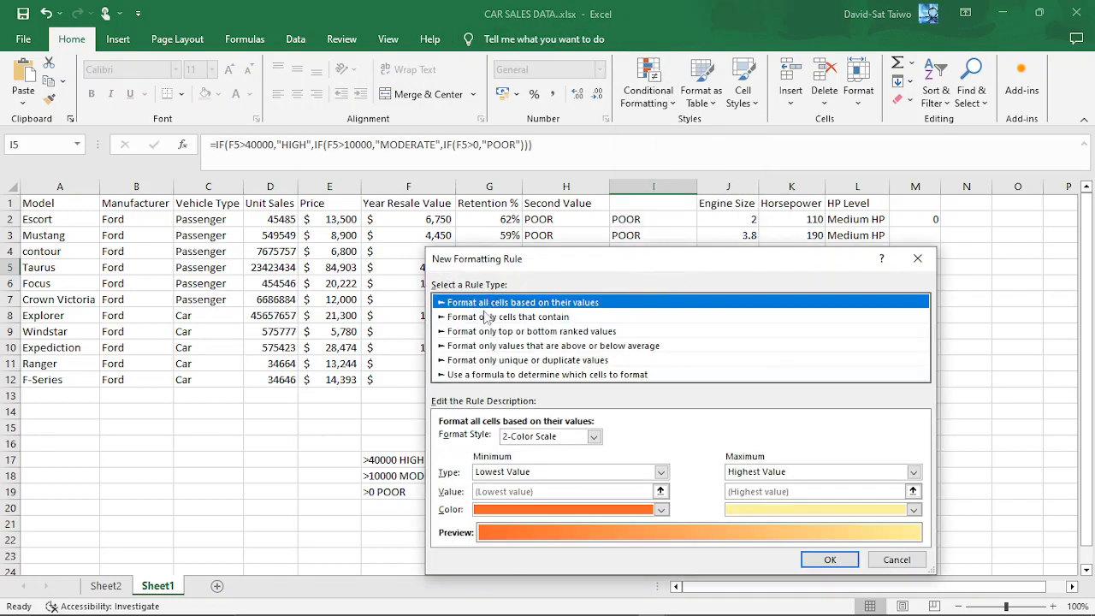
left_click(474, 317)
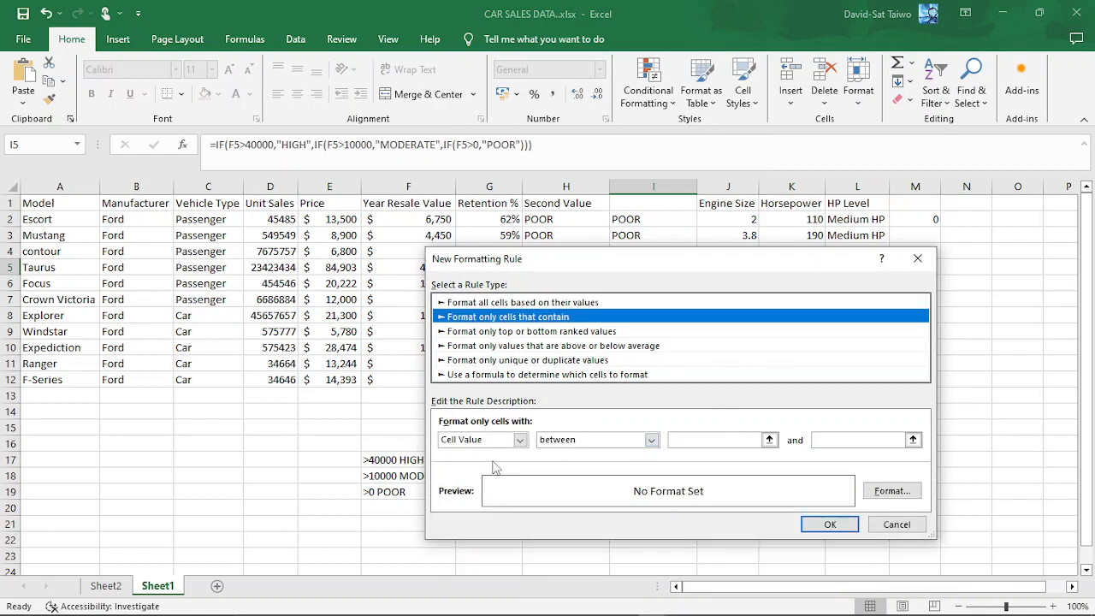
left_click(519, 439)
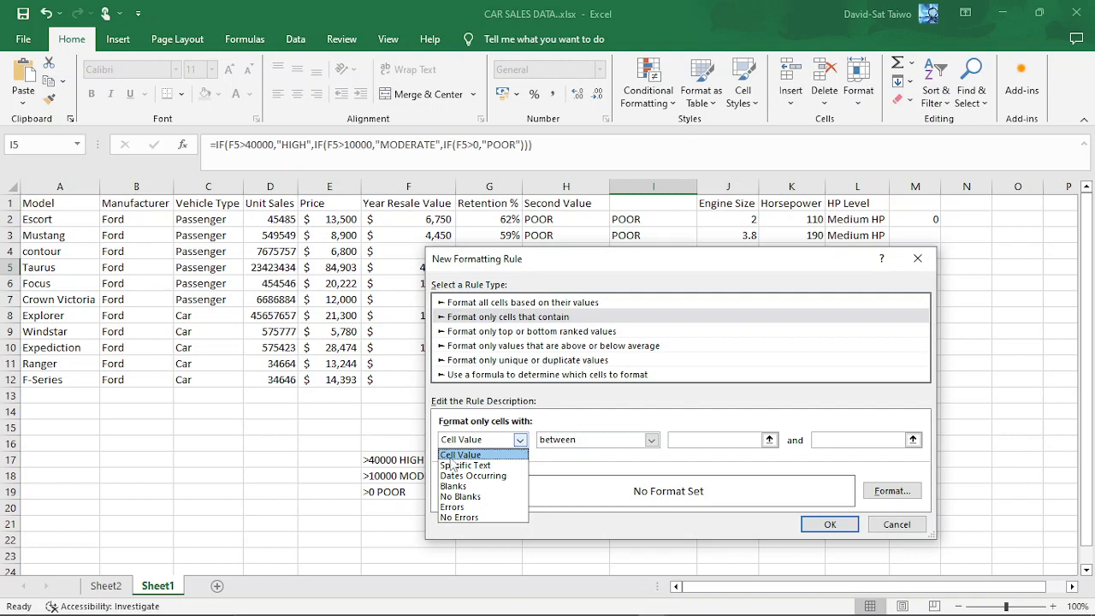
left_click(653, 441)
left_click(651, 439)
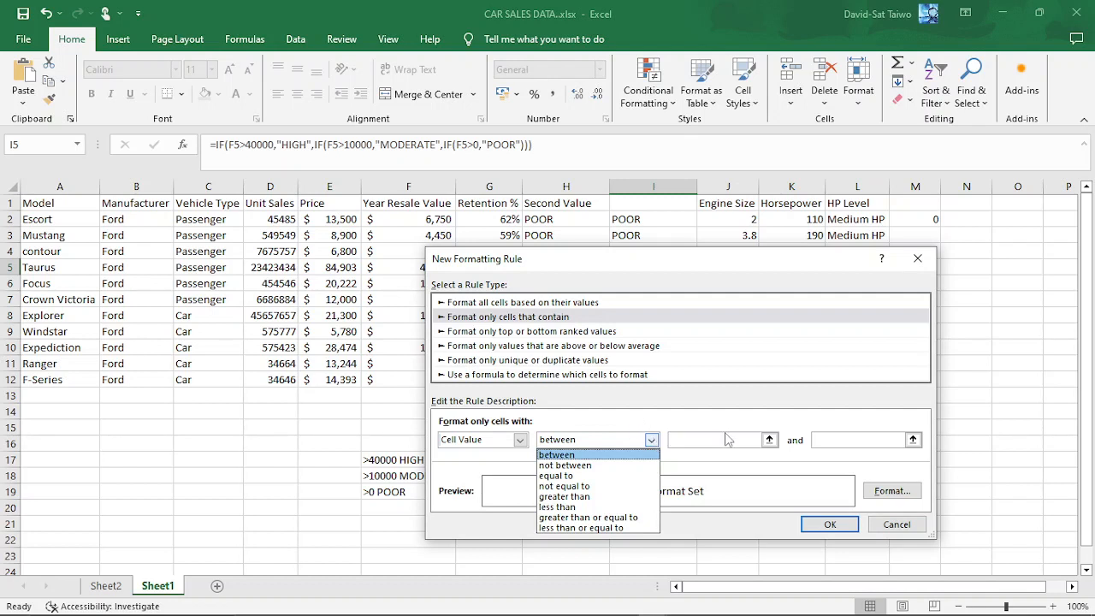
left_click(710, 272)
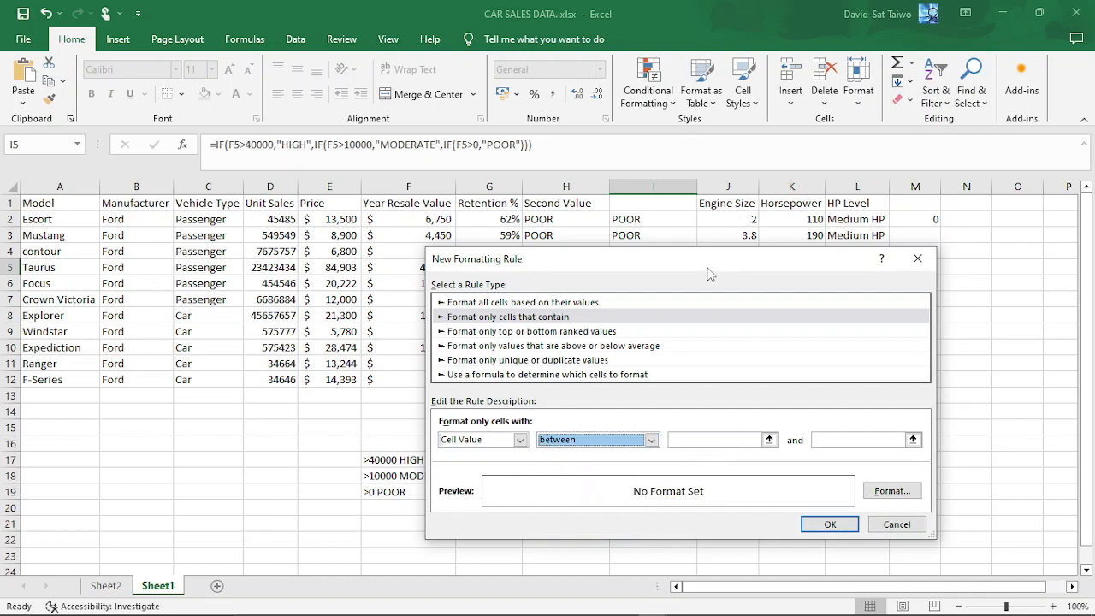
left_click_drag(710, 272, 858, 246)
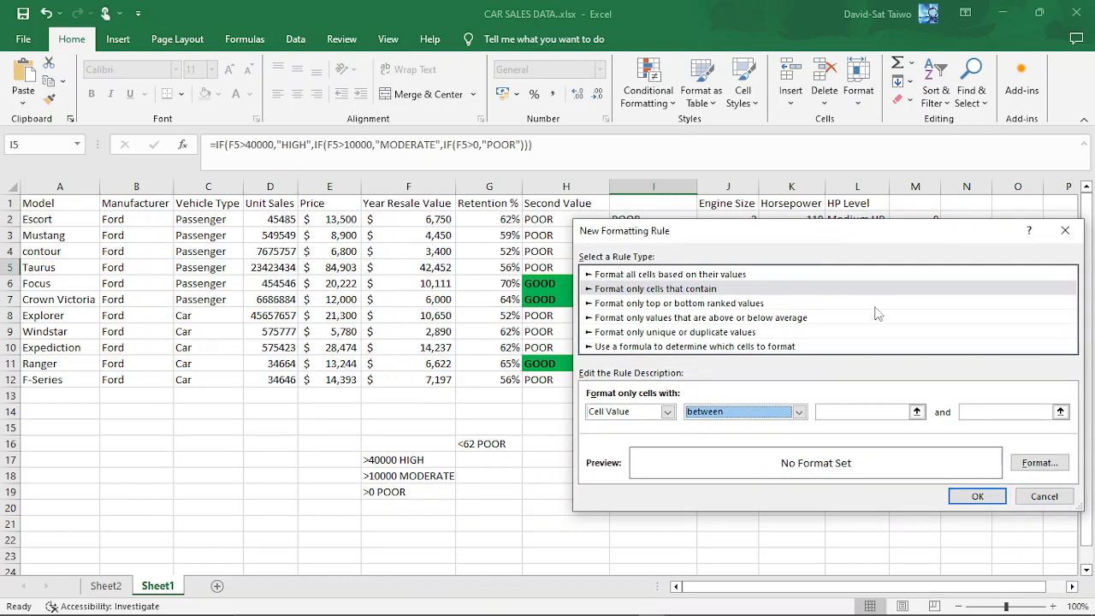
left_click(1040, 497)
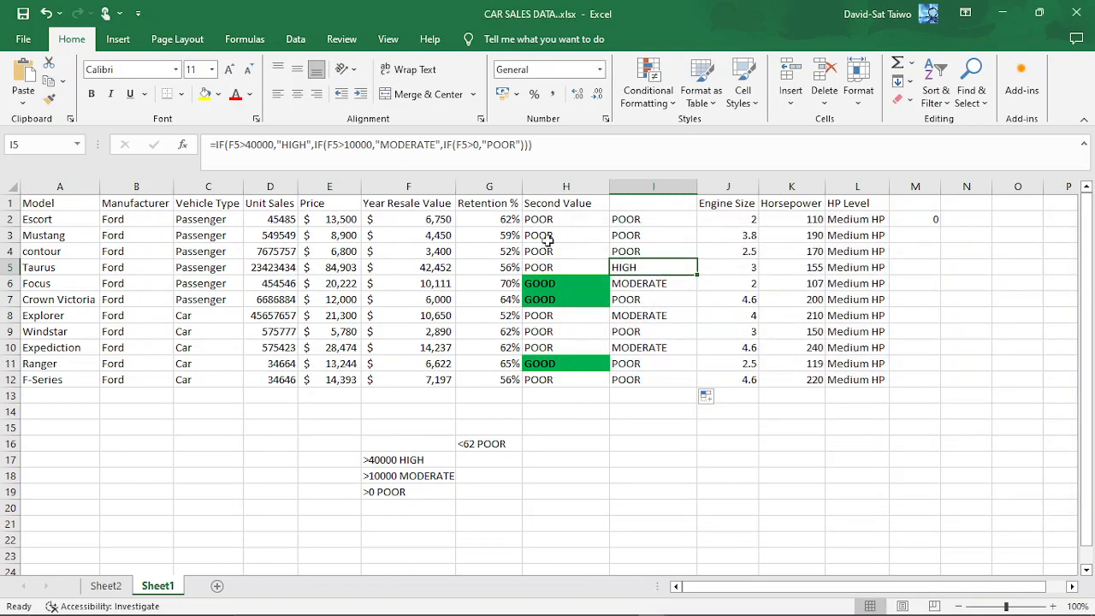
Start a "Format only cells that contain" conditional formatting rule for G2, with cell value between and a lower limit of 65
left_click(502, 219)
left_click(633, 66)
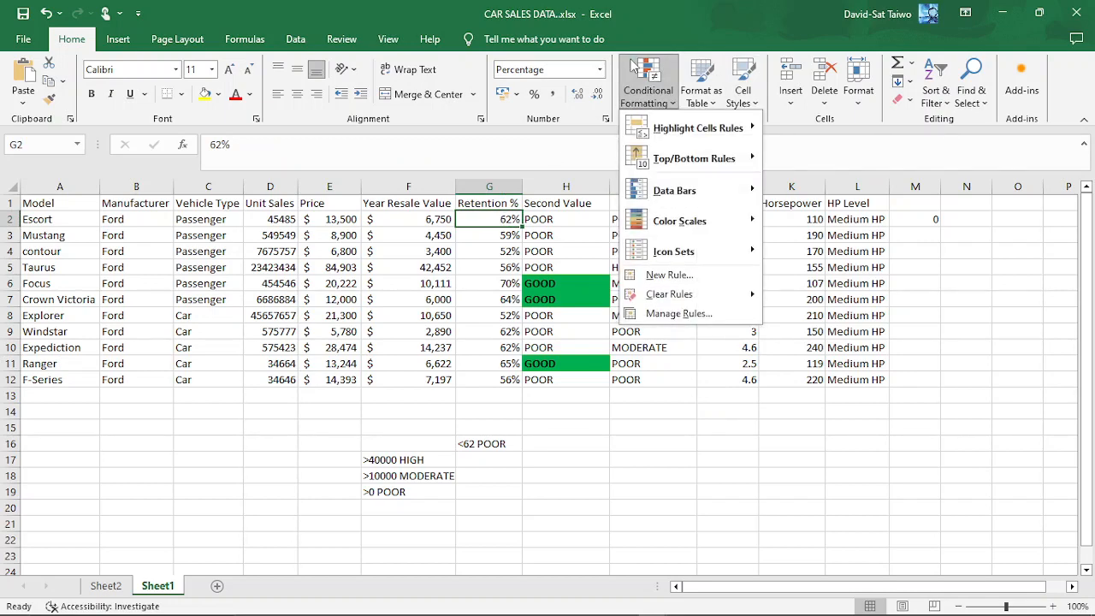
left_click(687, 275)
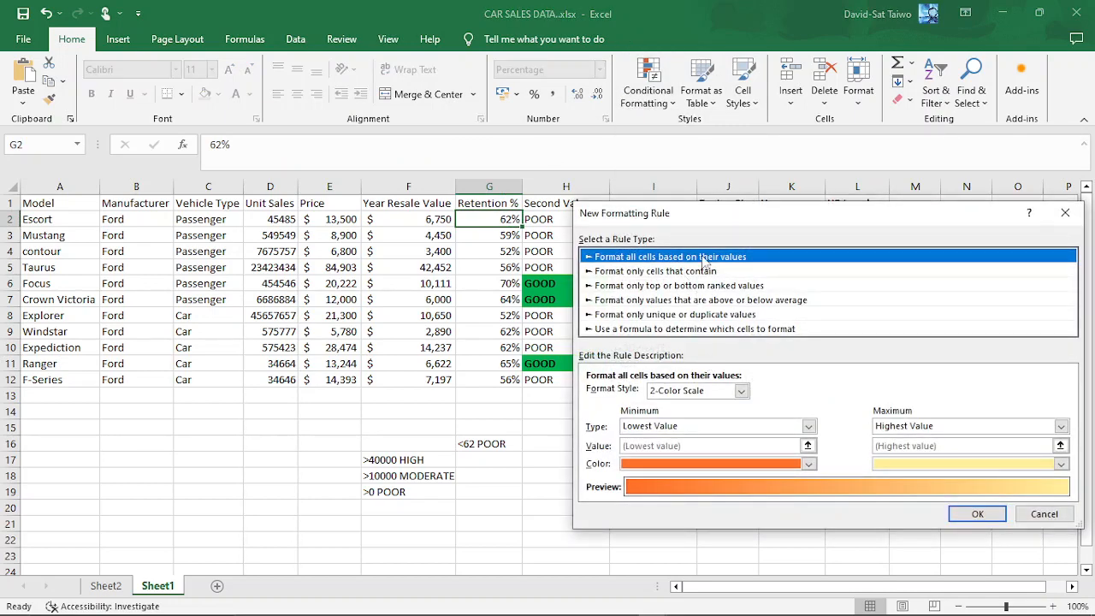
left_click(700, 270)
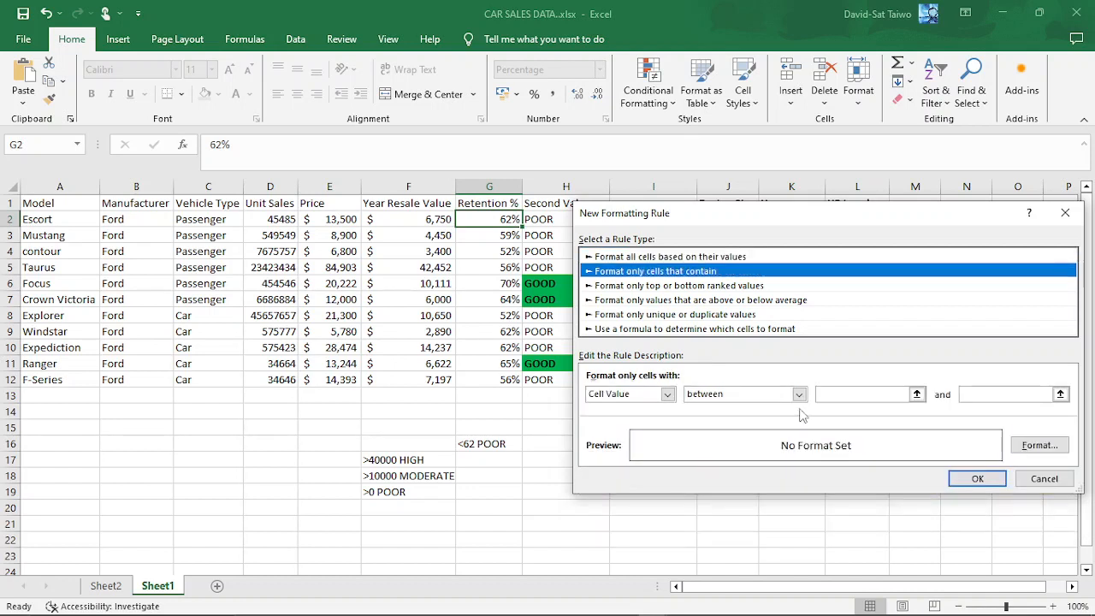
left_click(851, 394)
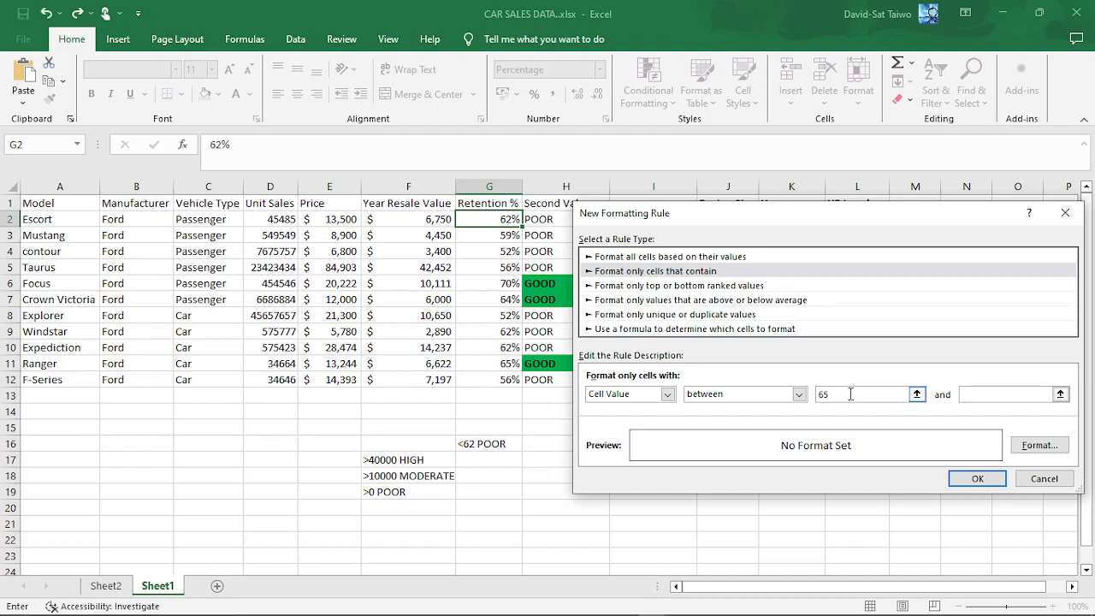
left_click(1005, 394)
Complete G2's between rule with limits 65% and 70%, and review its number, font, border and fill format options
left_click(1040, 445)
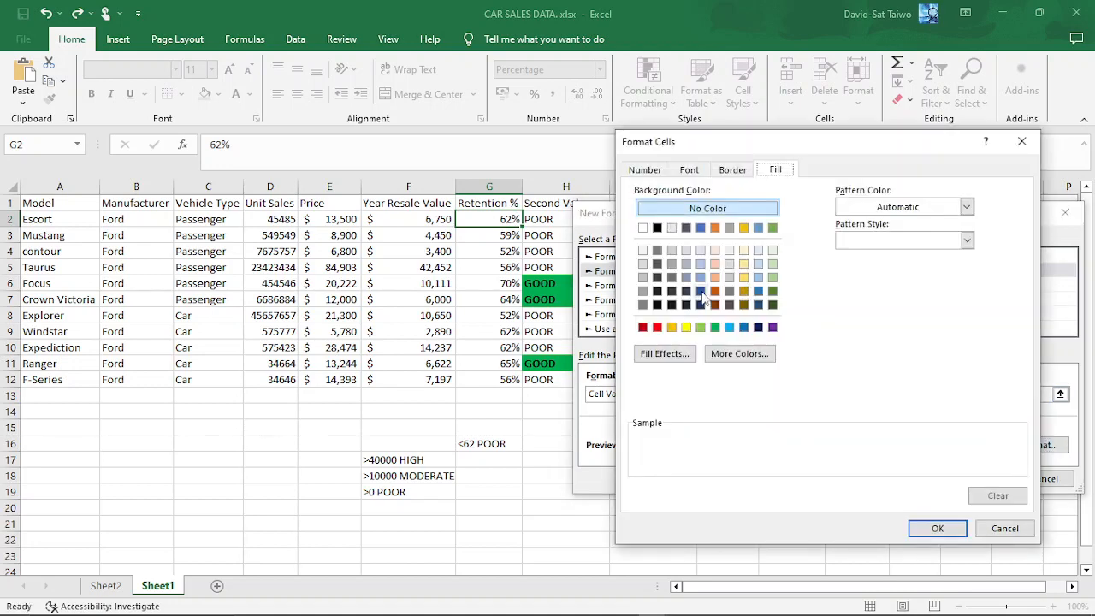
left_click(649, 170)
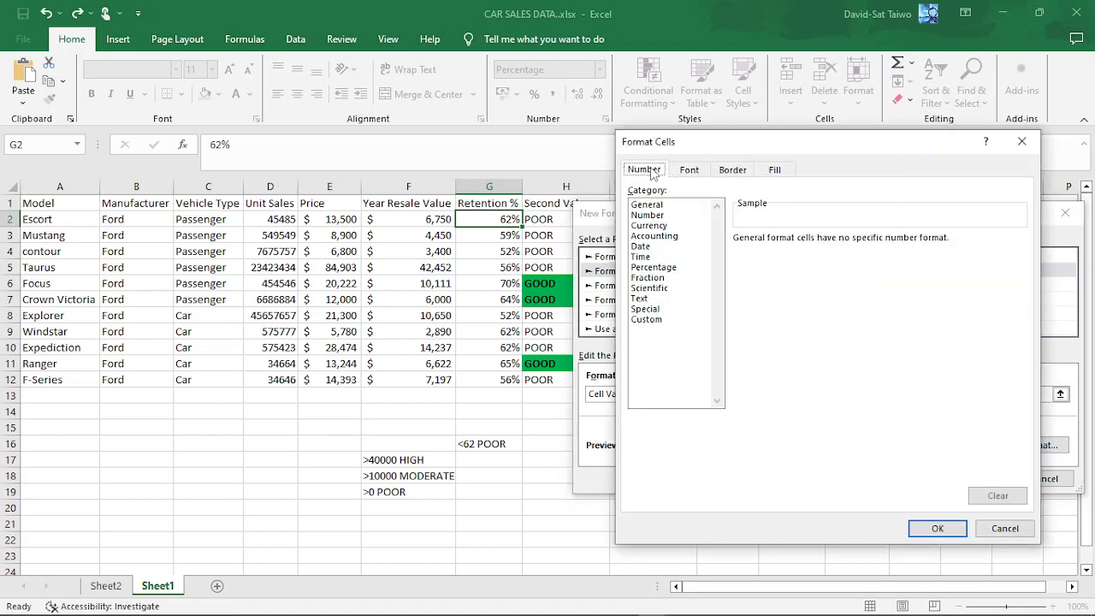
left_click(684, 175)
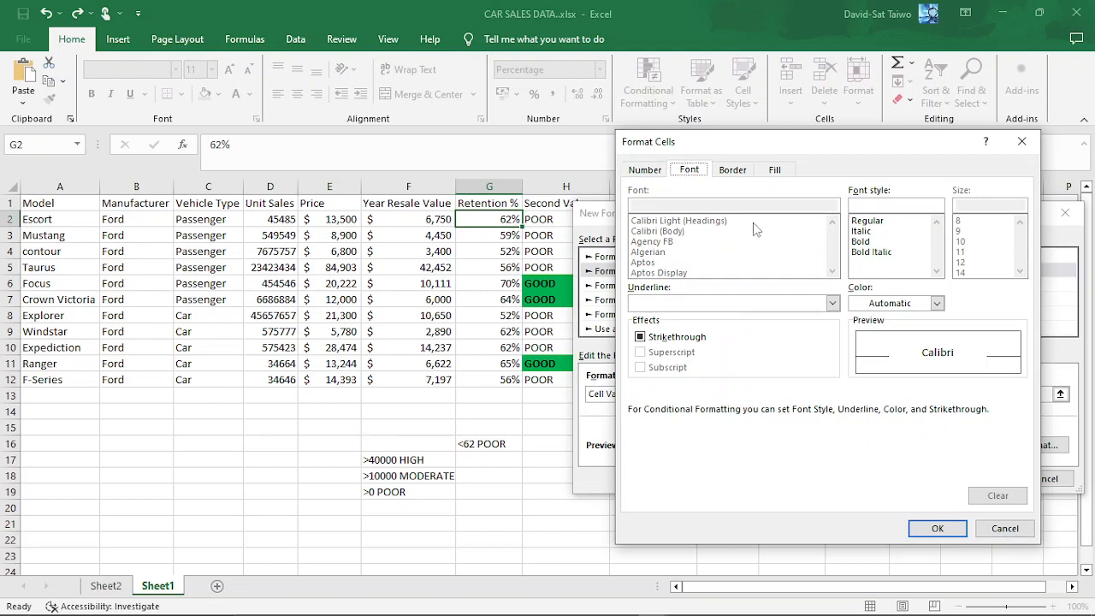
left_click(735, 172)
left_click(763, 171)
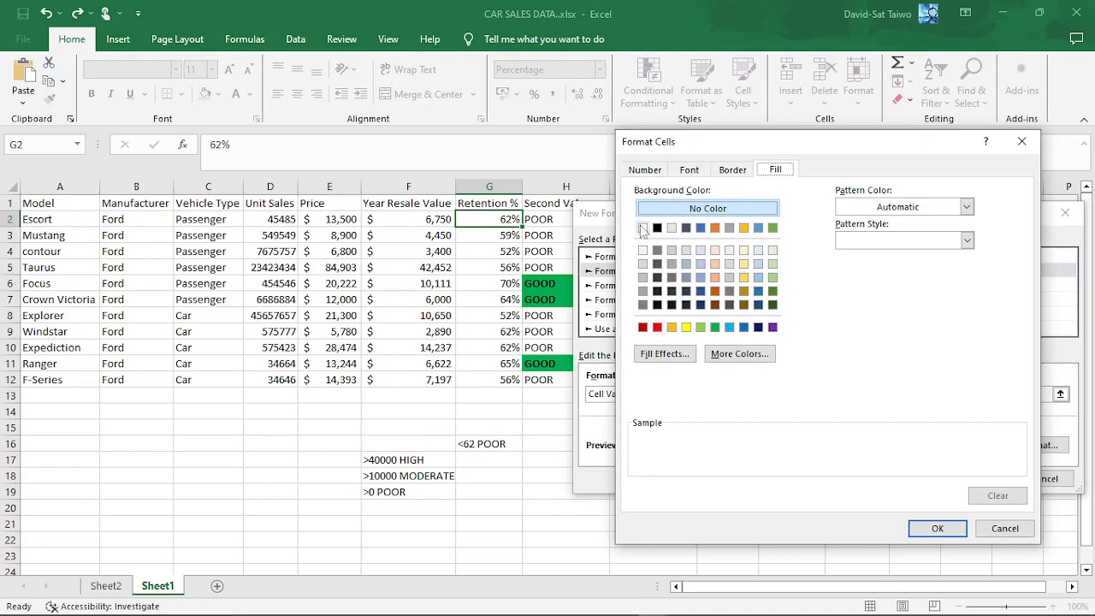
Give the 65% to 70% rule a blue background fill and apply it to G2
left_click(701, 228)
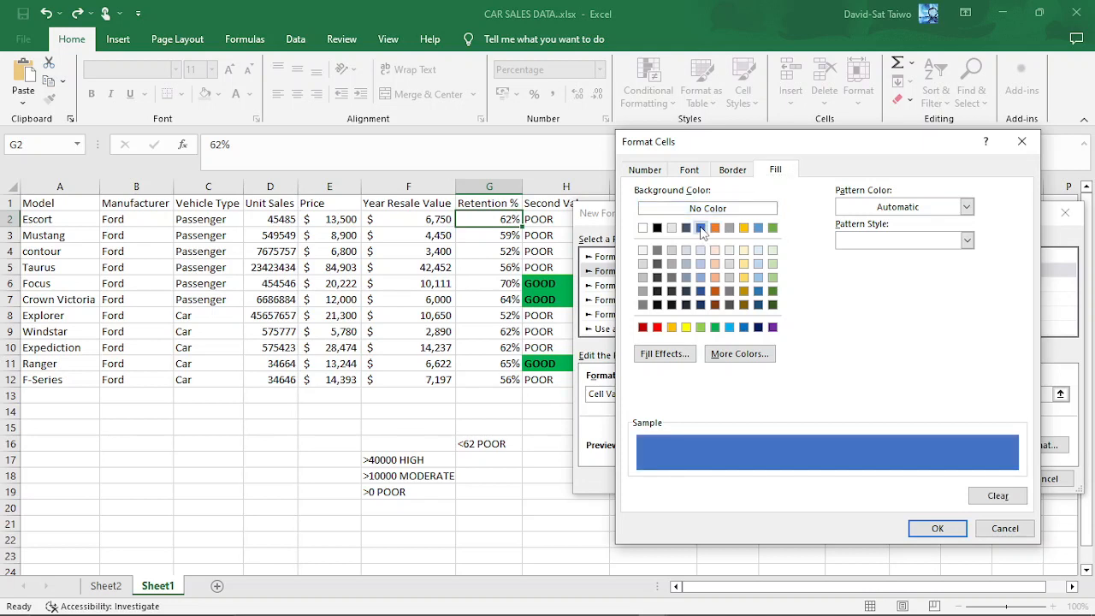
left_click(686, 327)
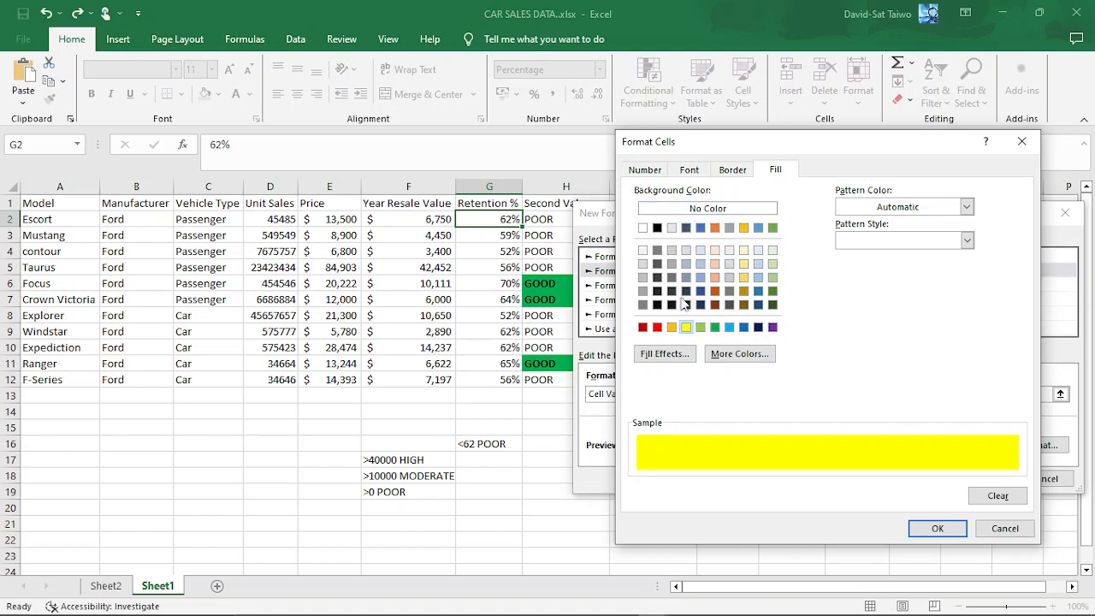
left_click(701, 227)
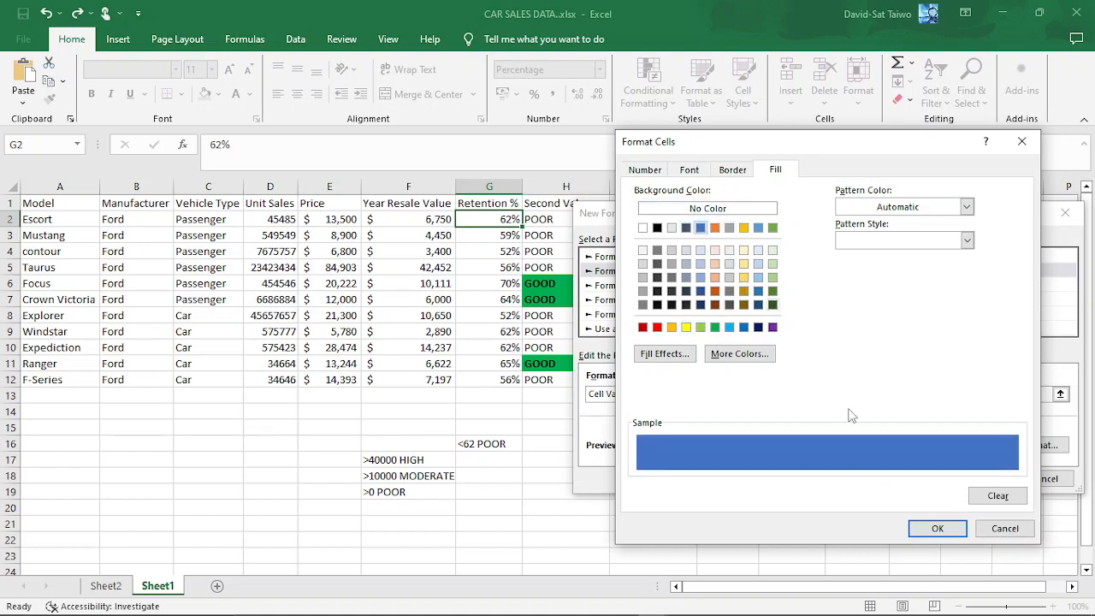
left_click(937, 528)
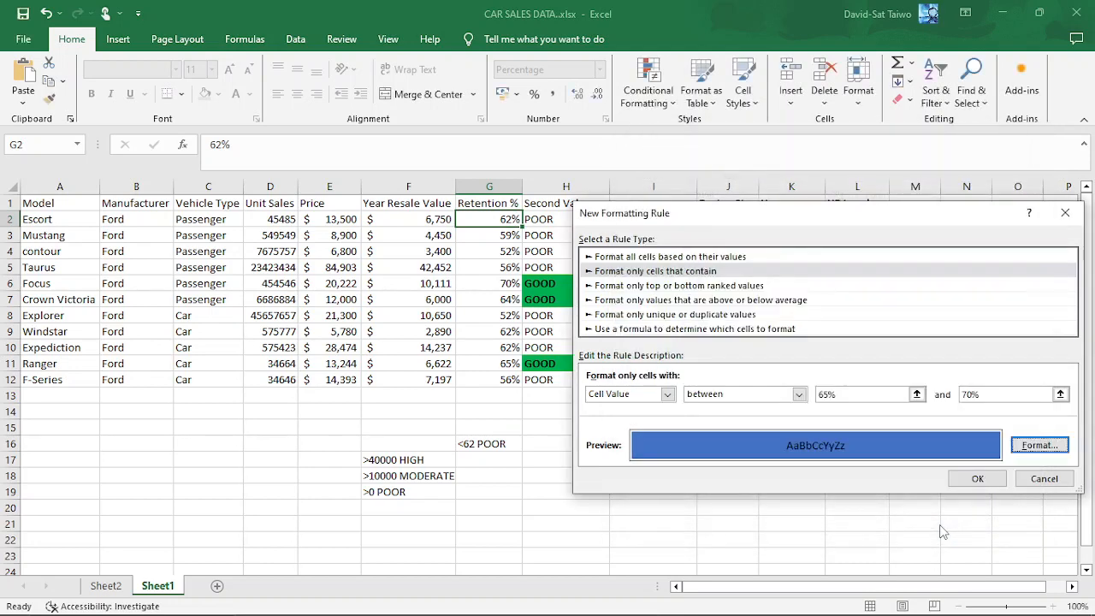
left_click(984, 477)
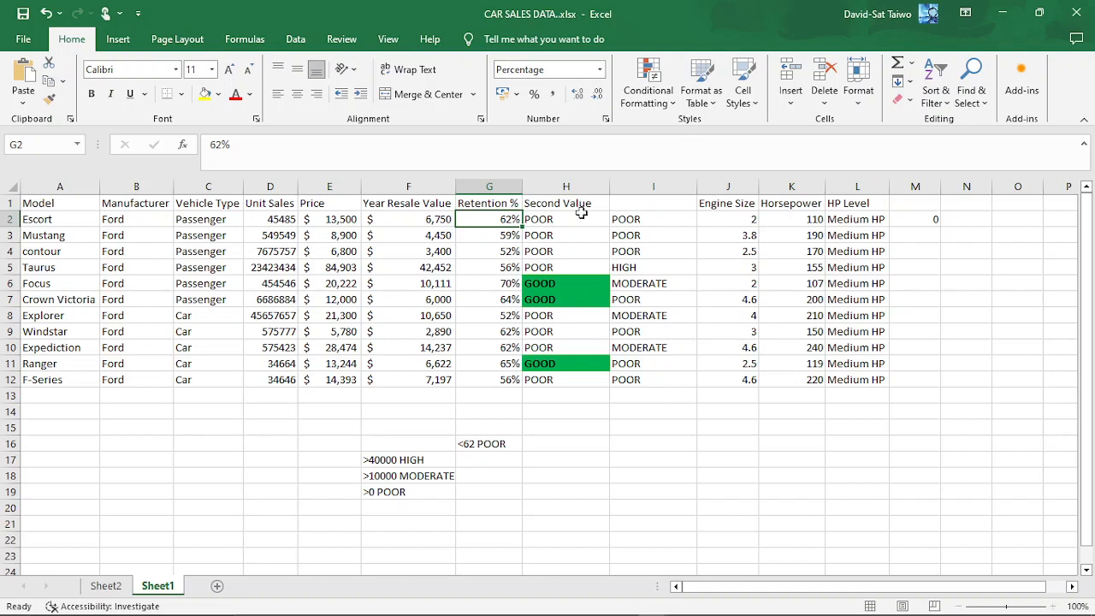
Try to extend G2's conditional formatting by filling it down the Retention % column, and undo the fill
double_click(520, 224)
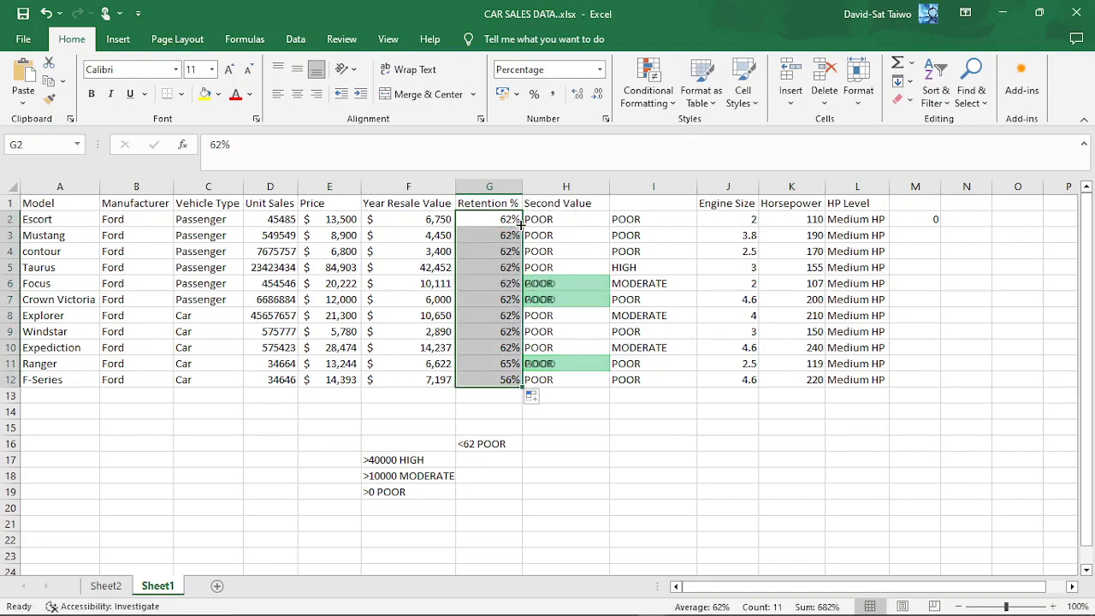
key("ctrl+z")
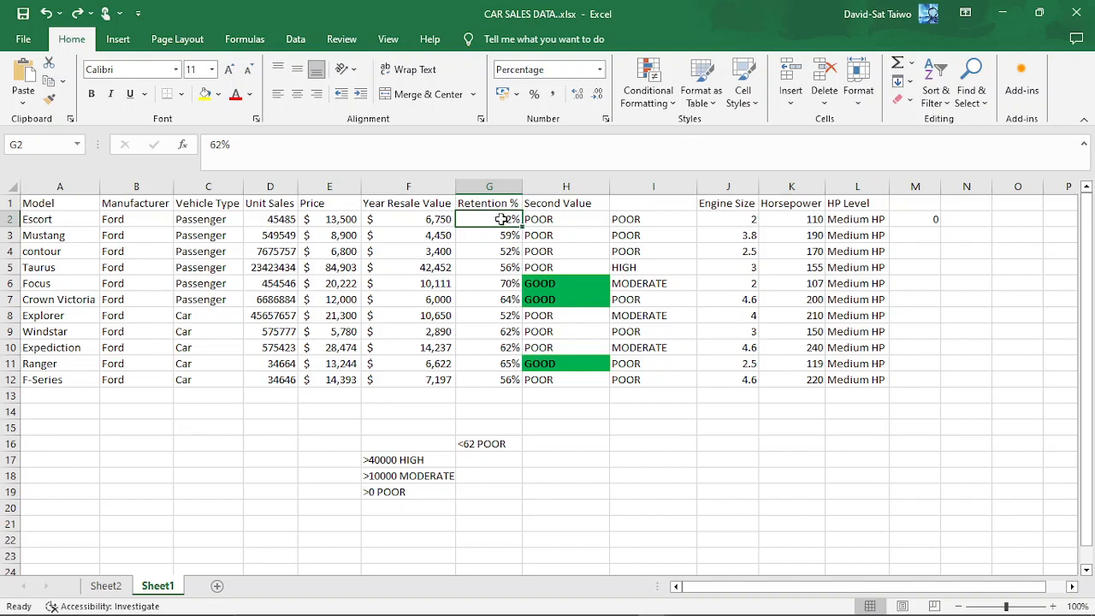
left_click(650, 219)
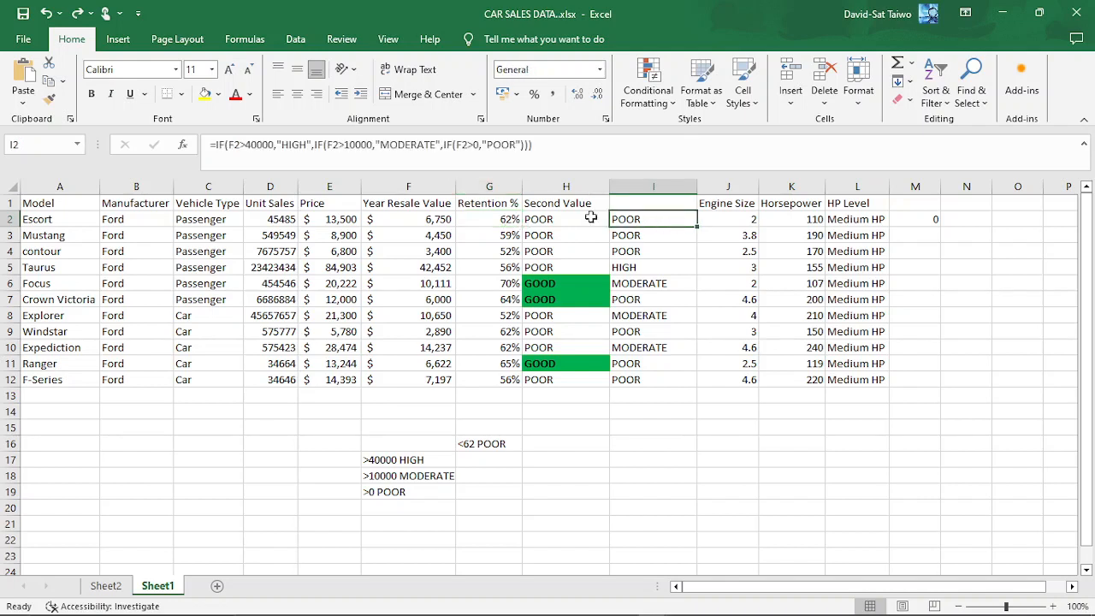
left_click(499, 220)
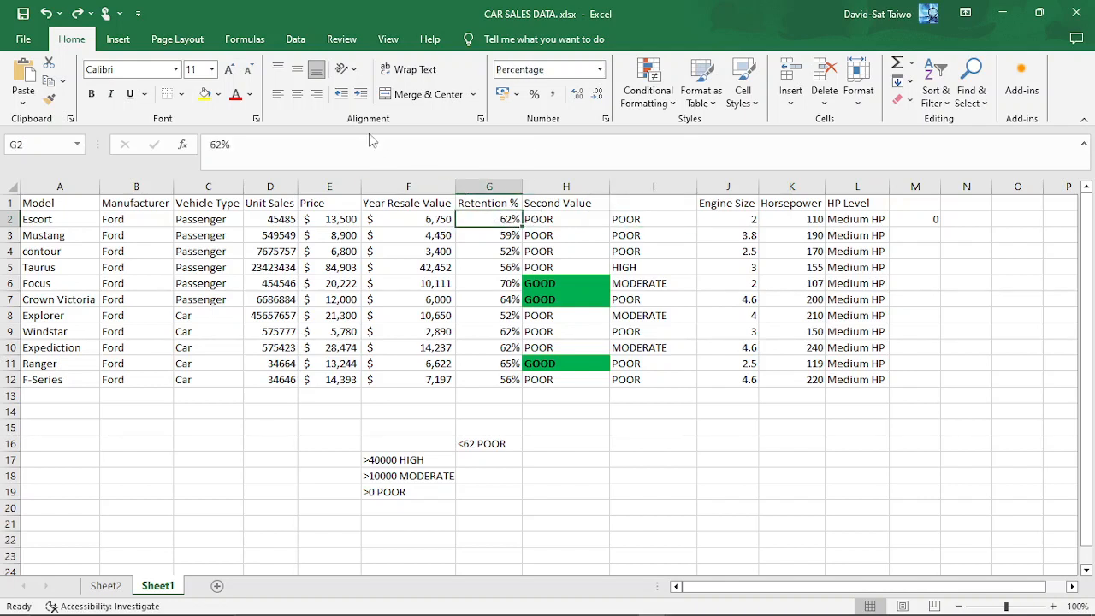
Create a "Format only cells that contain" conditional formatting rule for I2 with cell value equal to HIGH
left_click(668, 220)
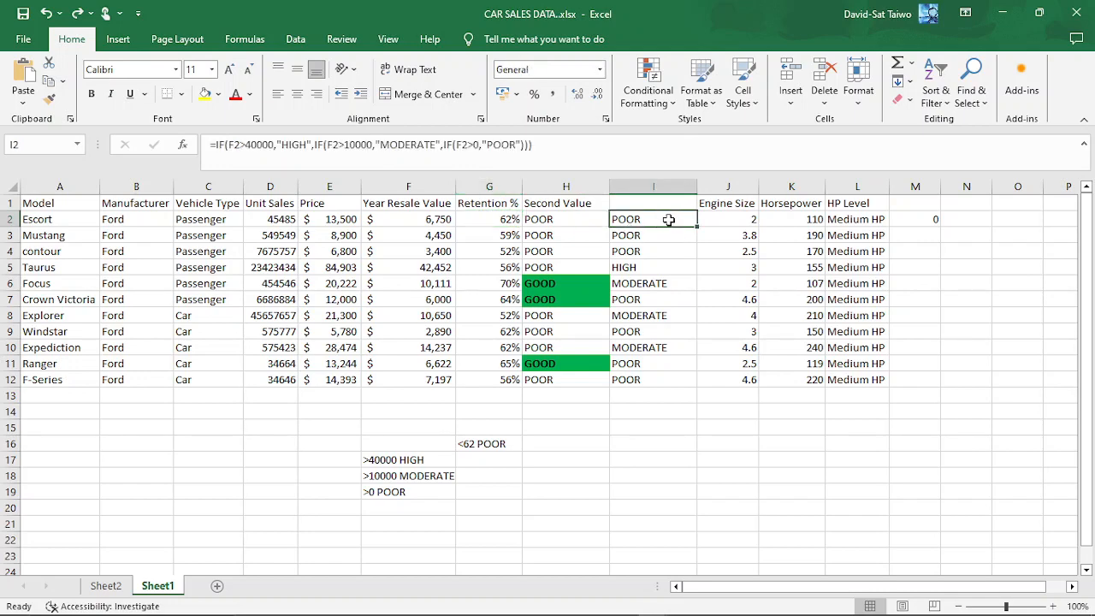
left_click(652, 85)
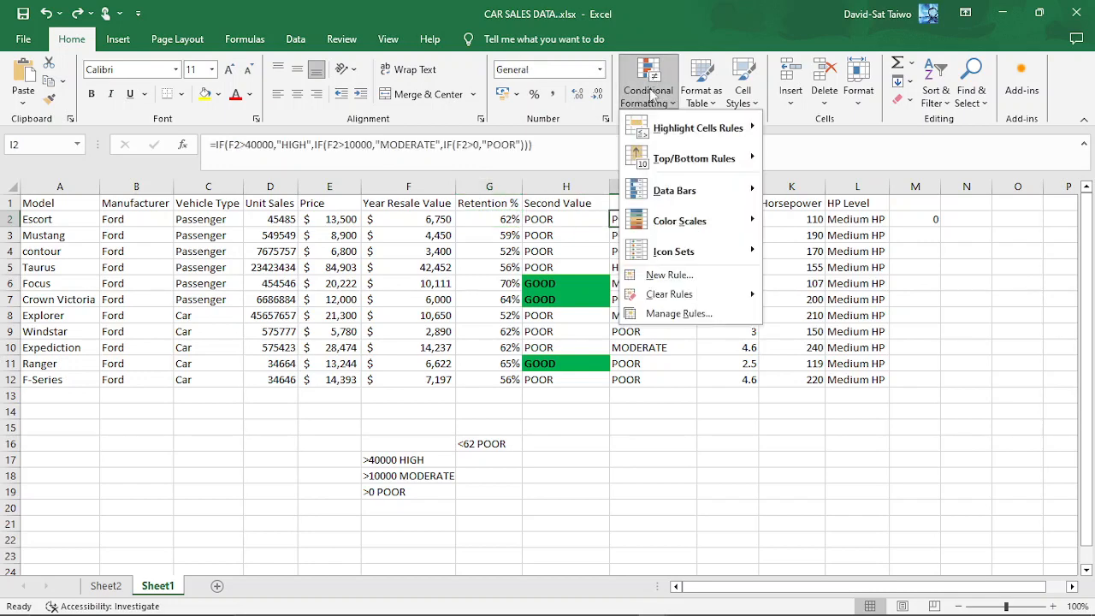
left_click(670, 275)
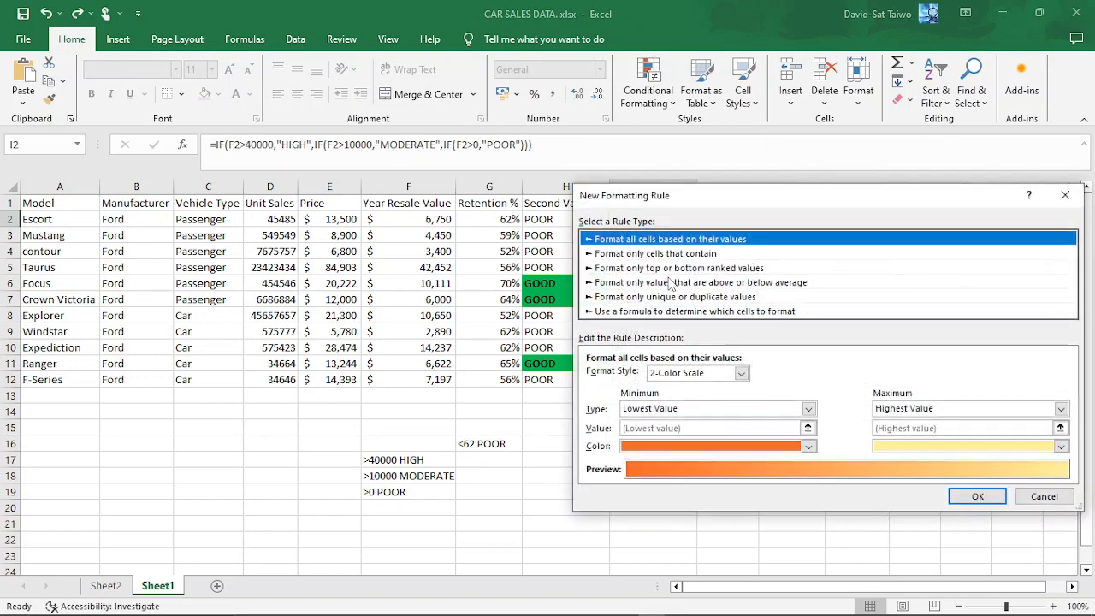
left_click(659, 254)
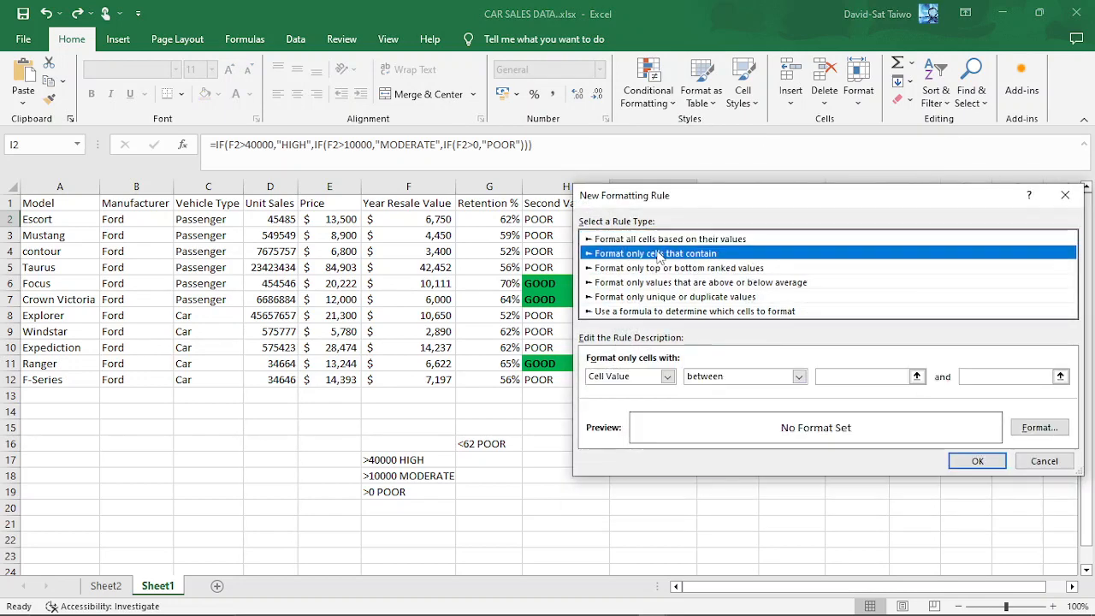
left_click(798, 376)
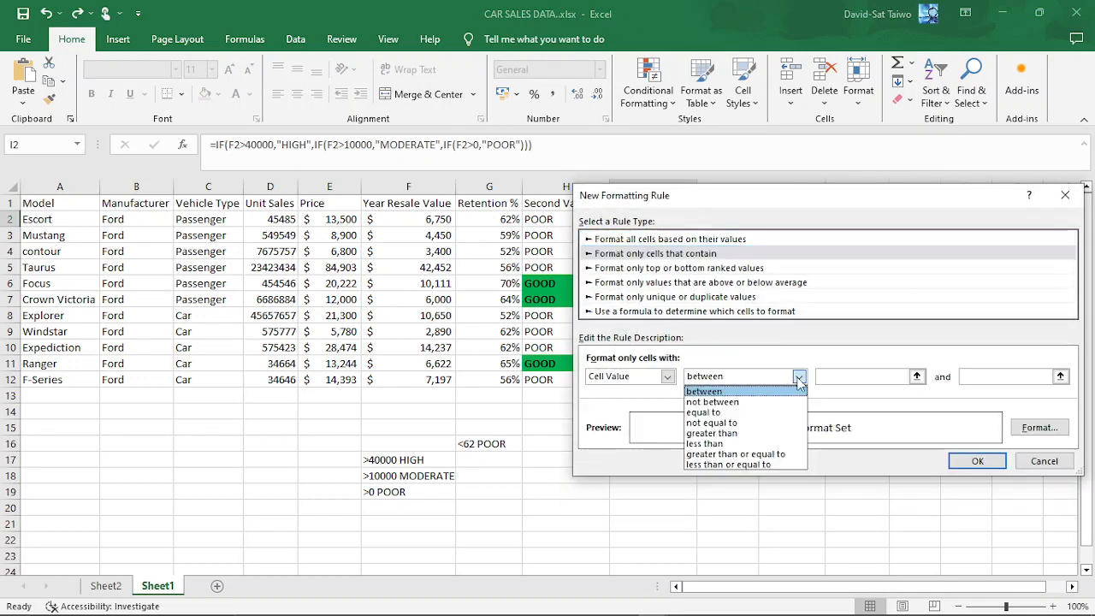
left_click(758, 414)
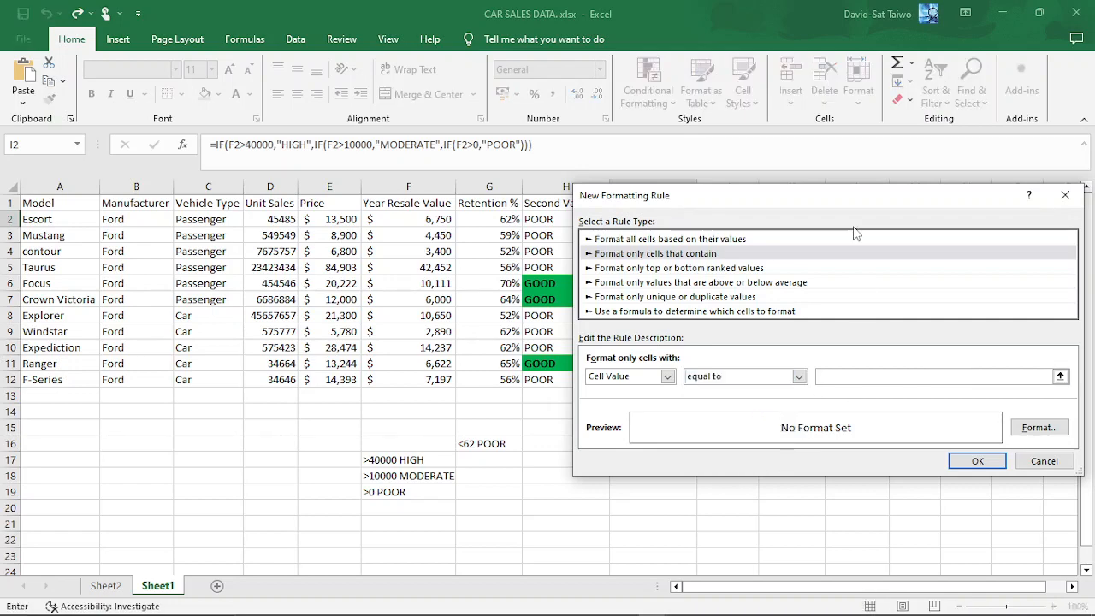
left_click_drag(864, 203, 312, 119)
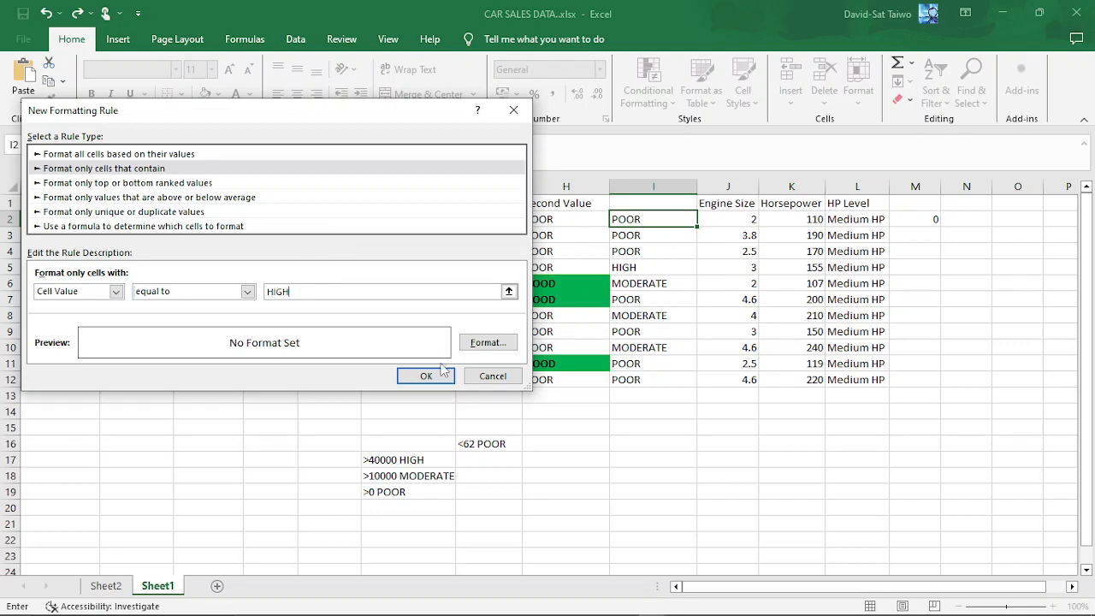
Apply the HIGH rule to I2 with an orange fill, and fill I2 down column I through row 12
left_click(485, 343)
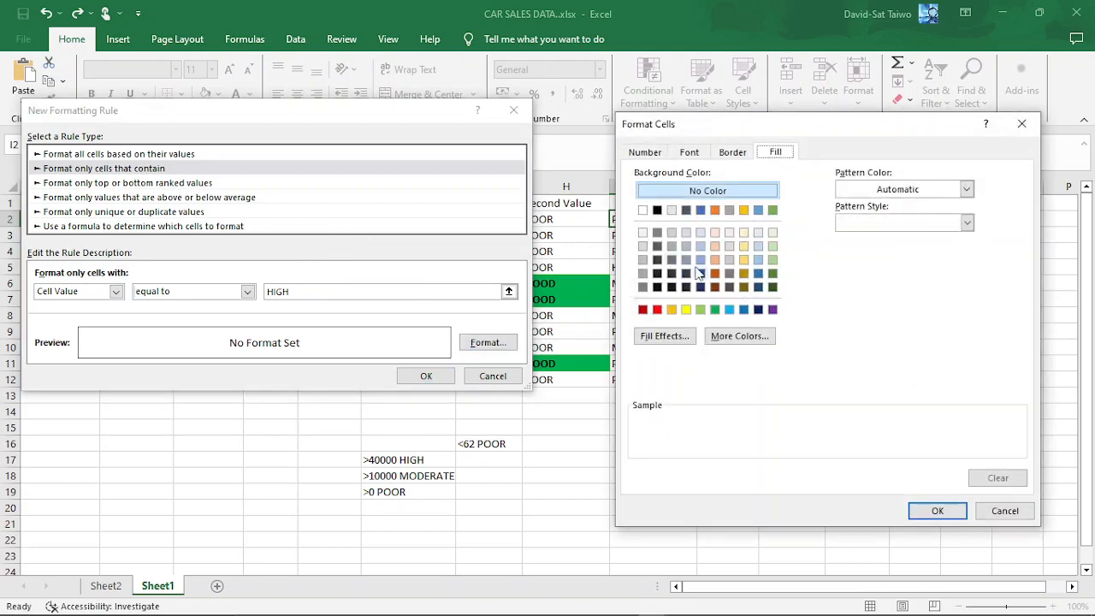
left_click(672, 310)
left_click(938, 510)
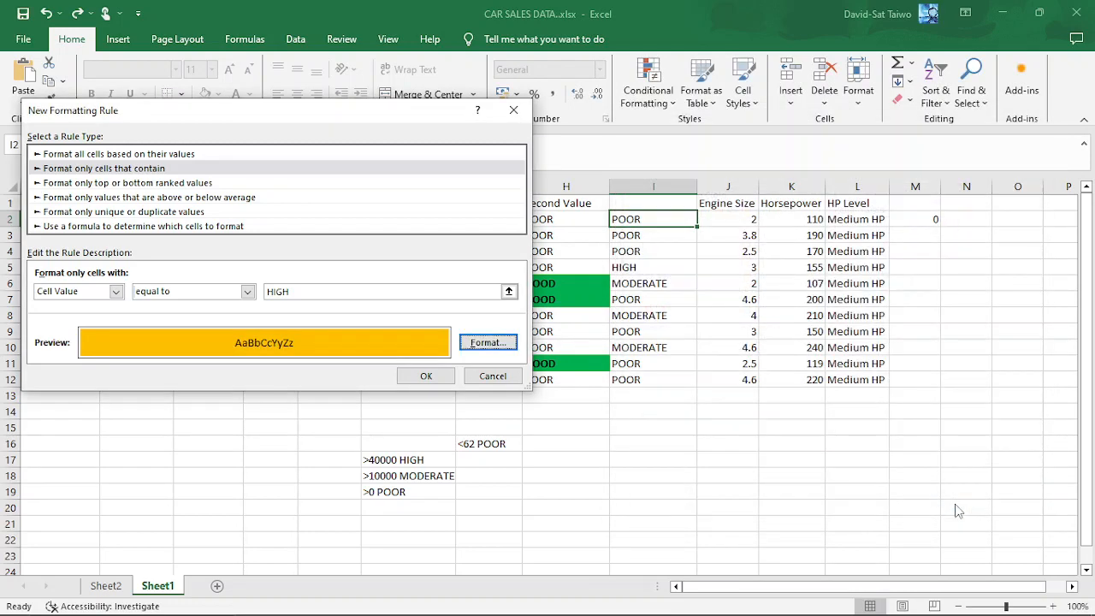
left_click(422, 376)
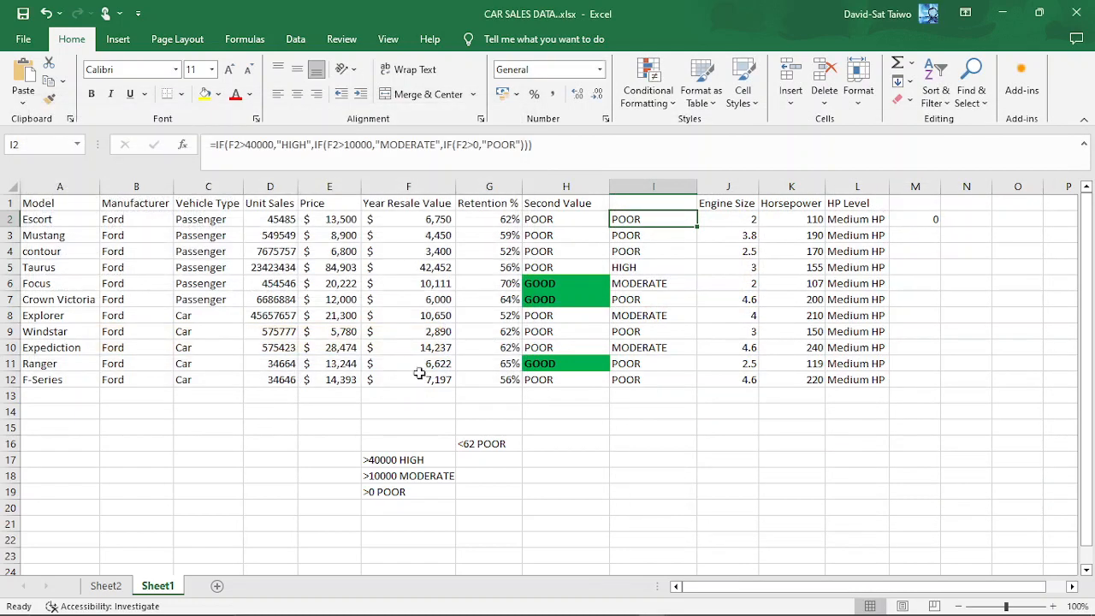
double_click(698, 226)
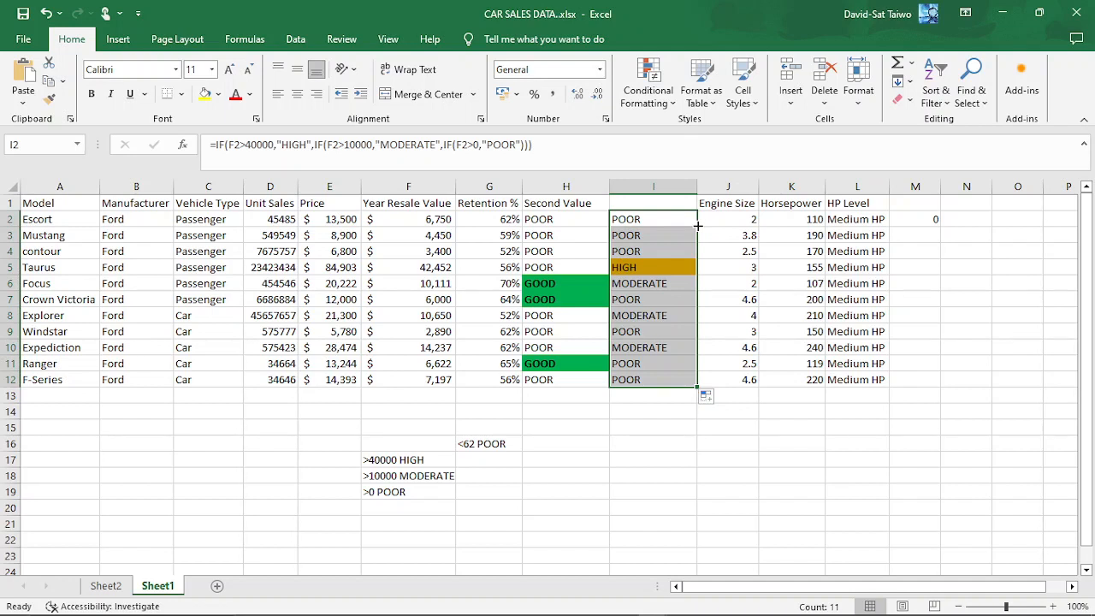
left_click(667, 299)
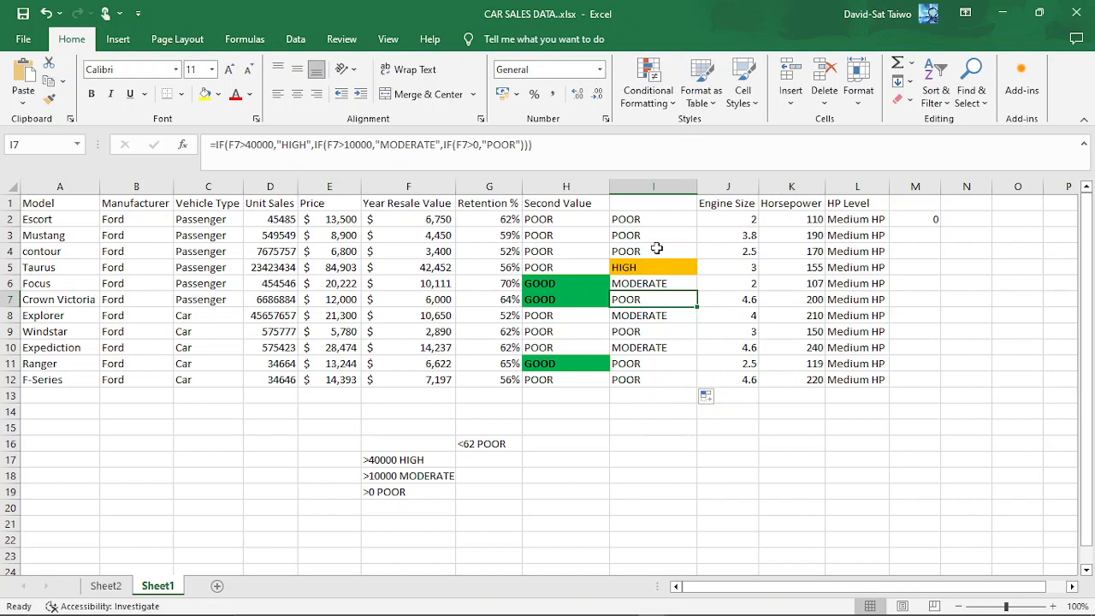
Enter HIGH in I13 and fill I2 down column I through row 13
left_click(648, 392)
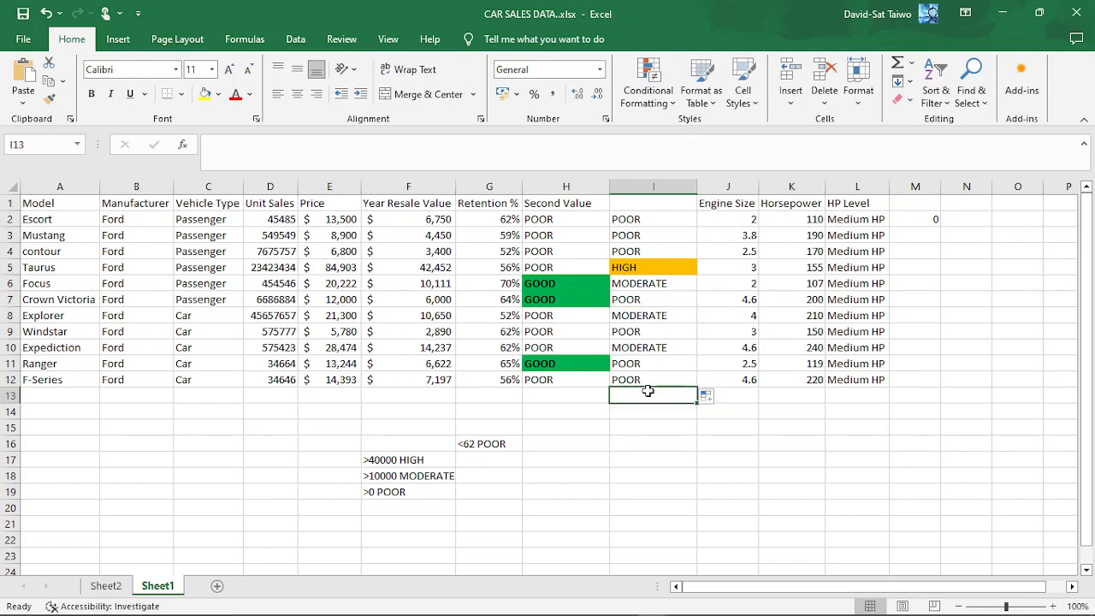
type("H")
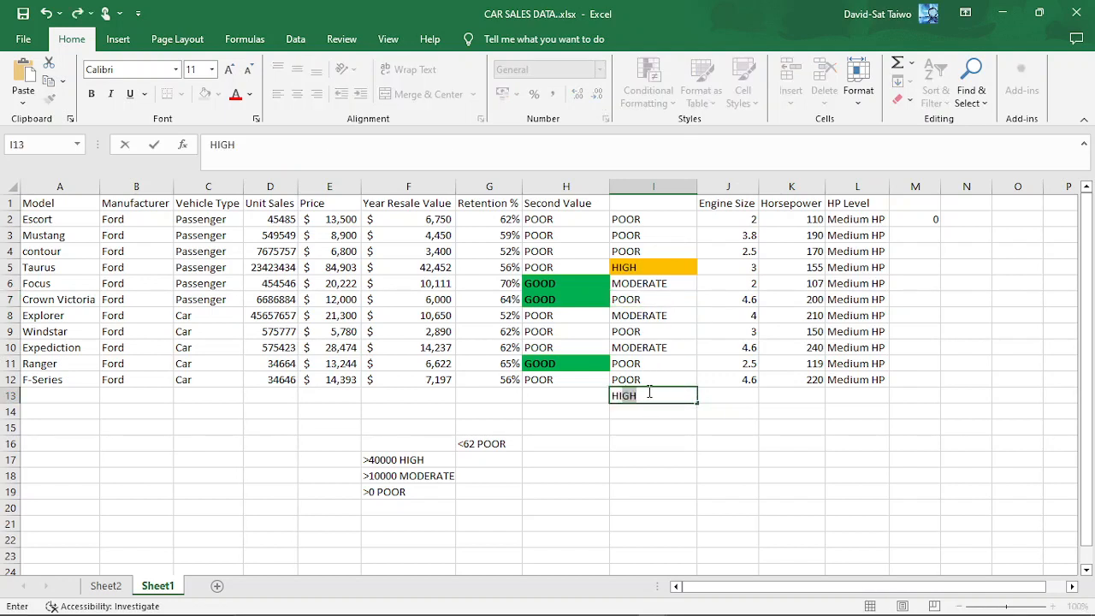
key("Return")
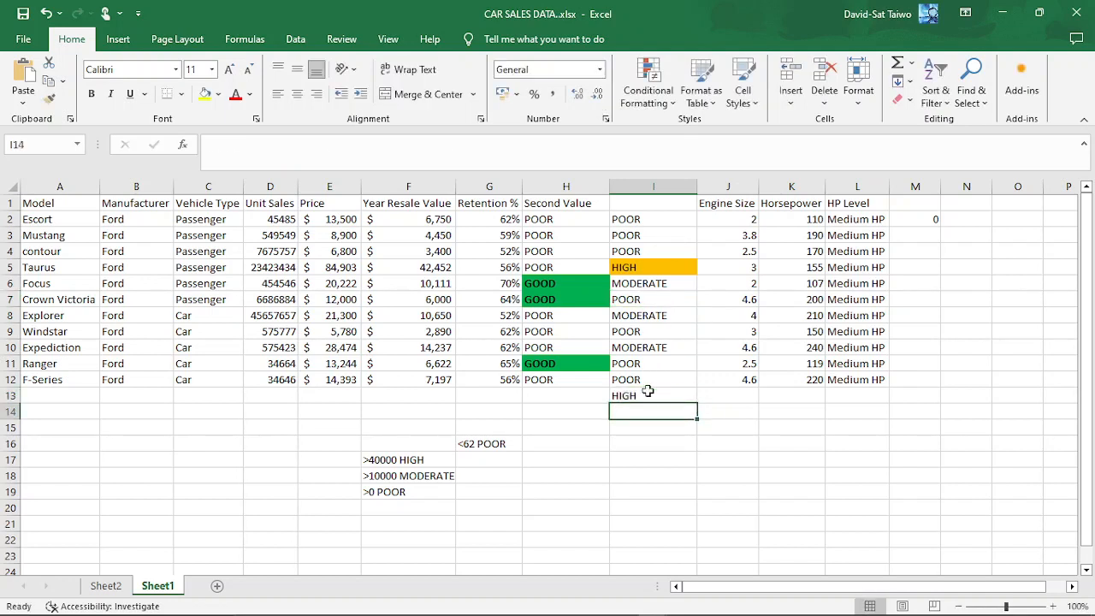
left_click(657, 223)
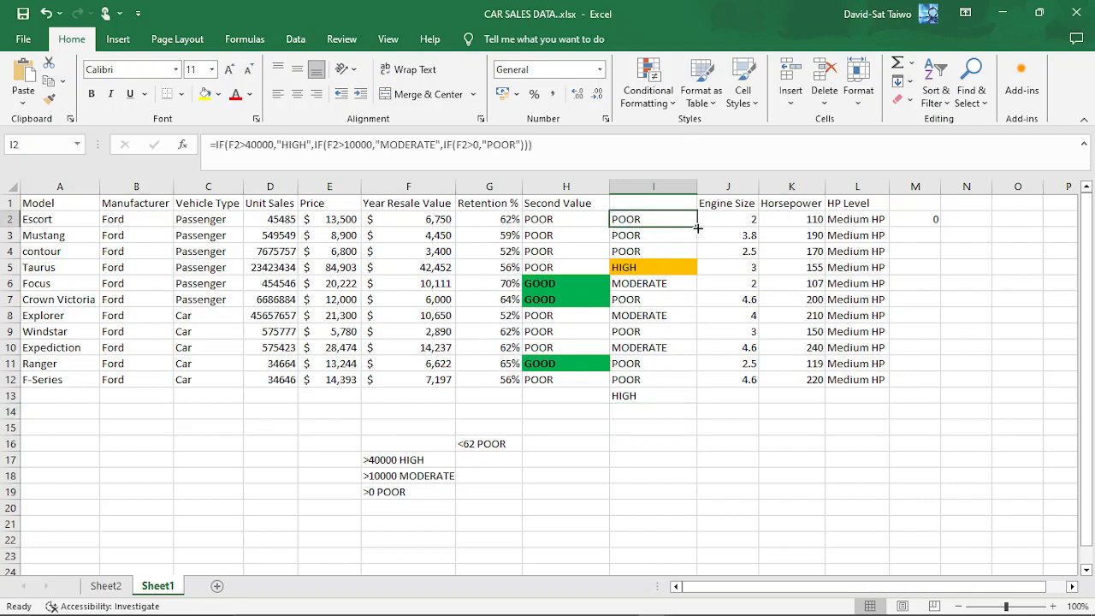
double_click(698, 228)
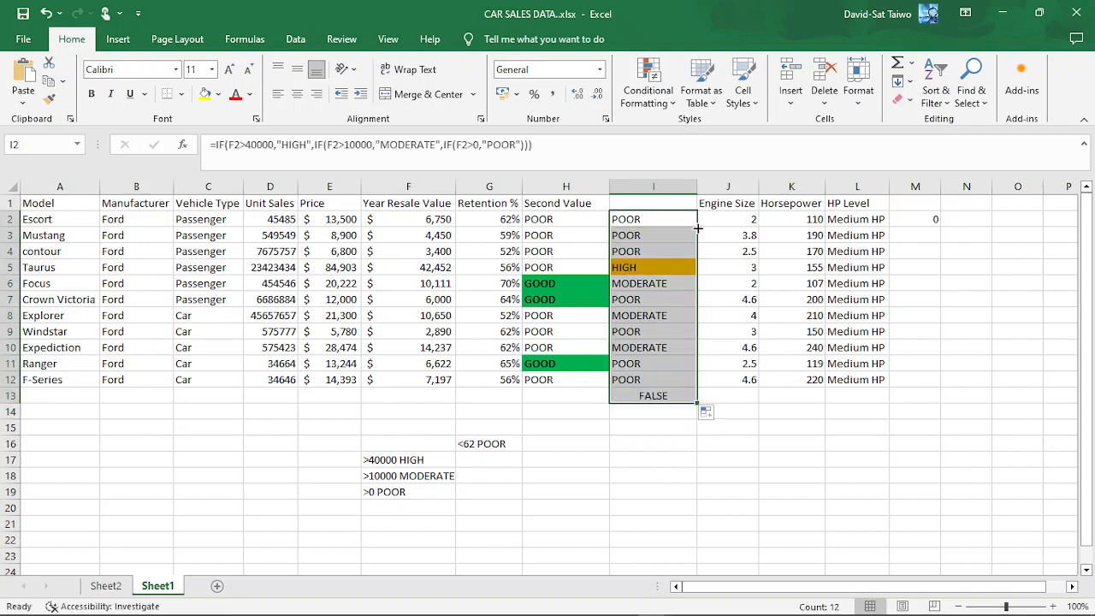
Clear the contents of the extra cell I13 below the ratings in column I
left_click(639, 398)
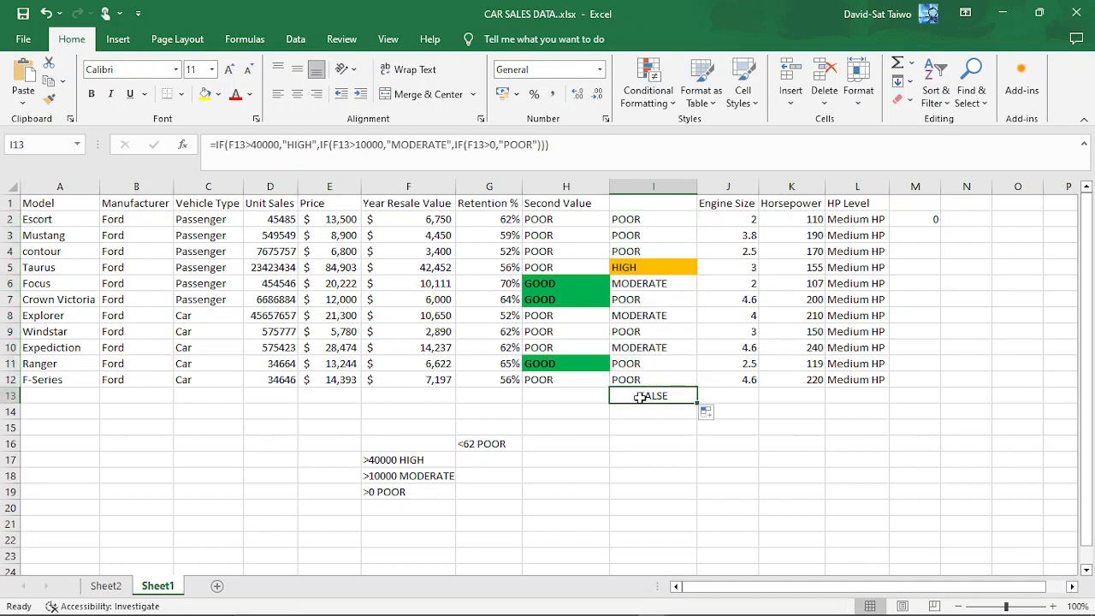
left_click(552, 399)
left_click(669, 406)
key("Delete")
left_click(689, 461)
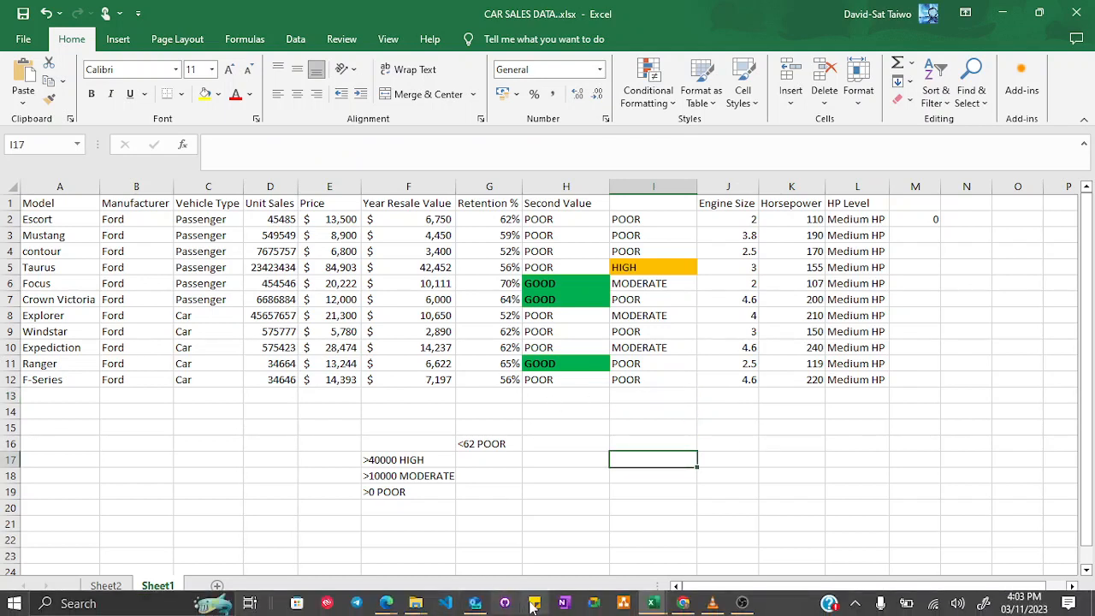
On Sheet2, highlight the IF topic in A3 with yellow and select the IFs entry in A4:B4
left_click(106, 585)
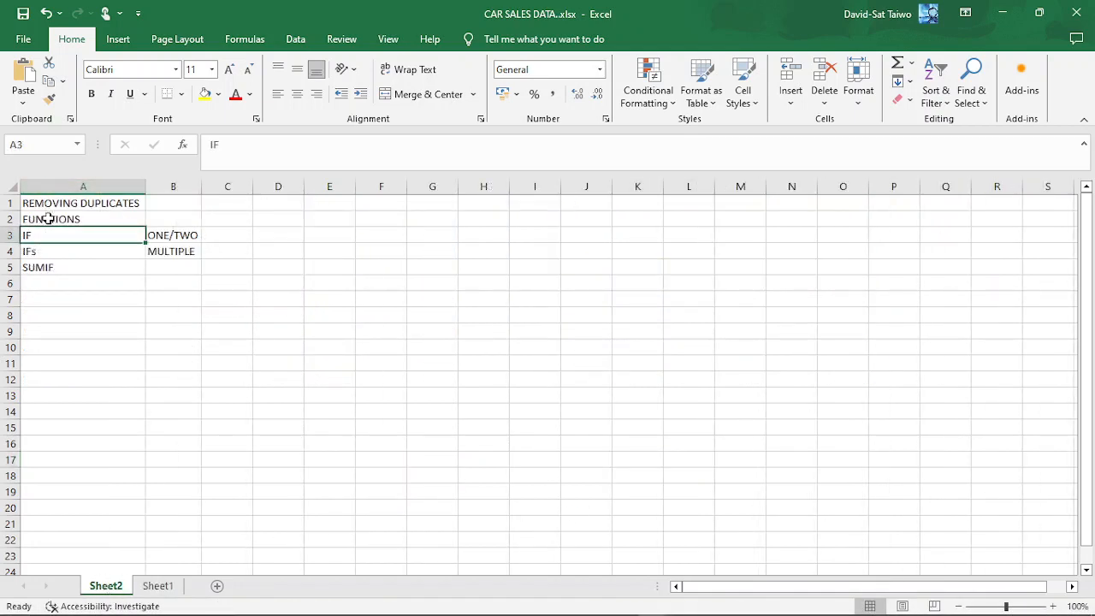
left_click(204, 94)
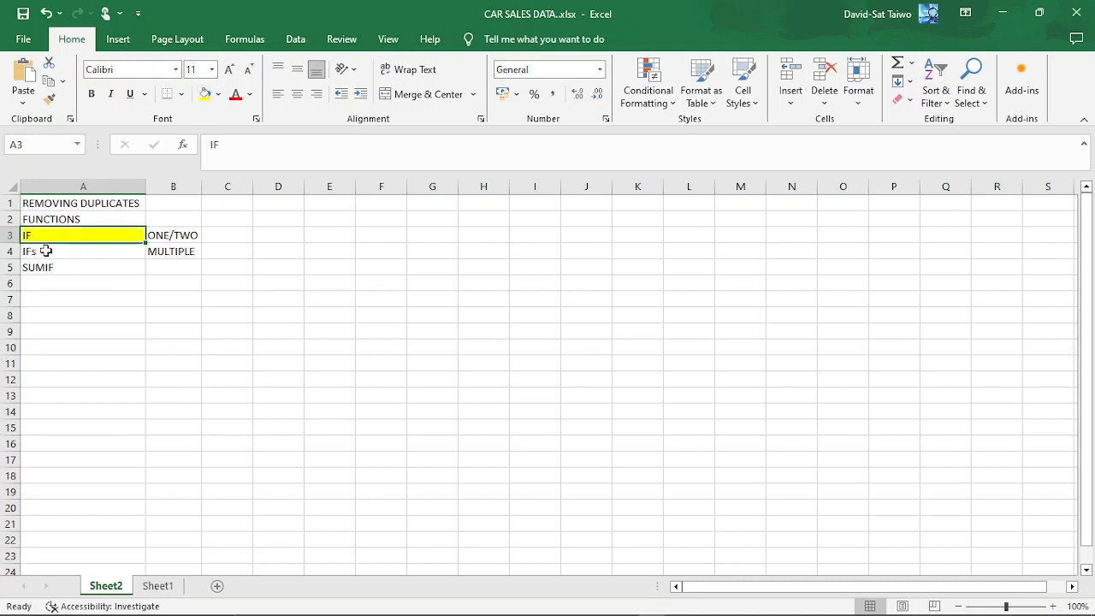
left_click_drag(45, 250, 195, 249)
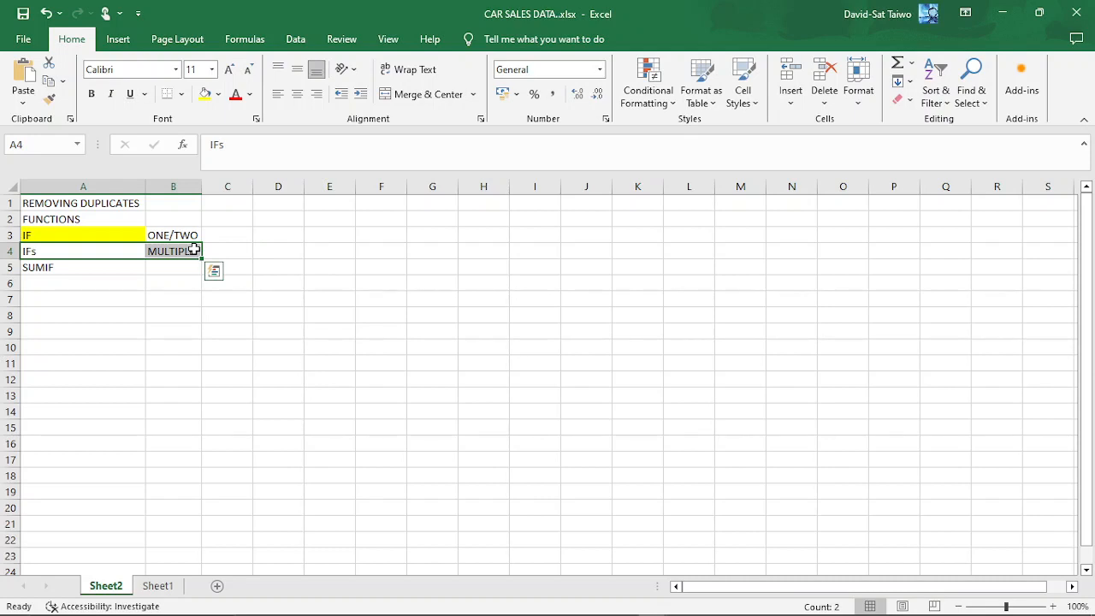
Switch to the Book1 workbook holding the copied function list and close it
mouse_move(599, 615)
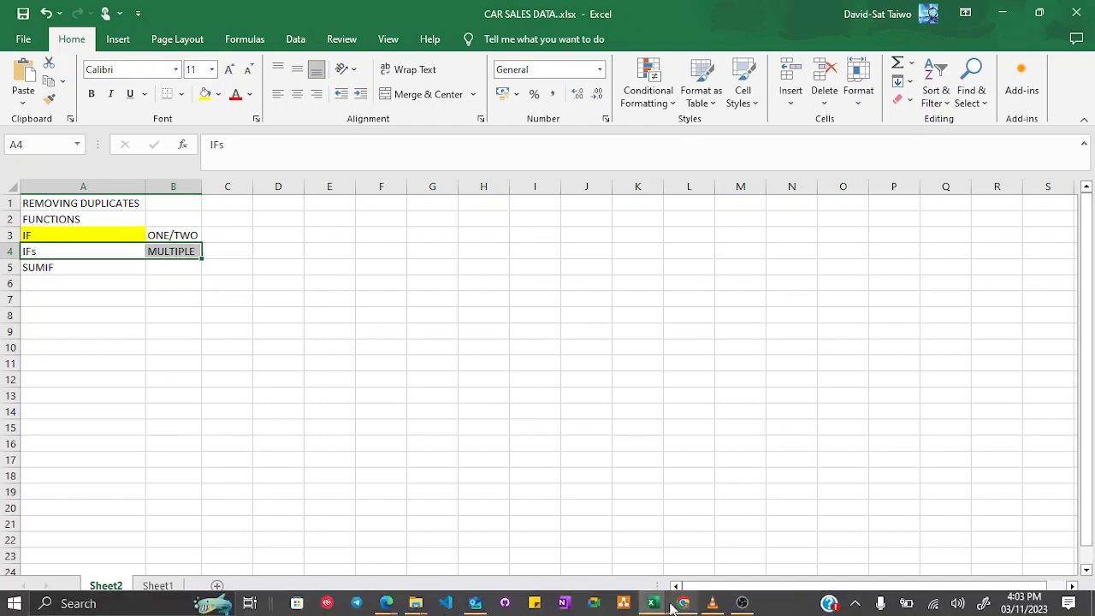
mouse_move(655, 603)
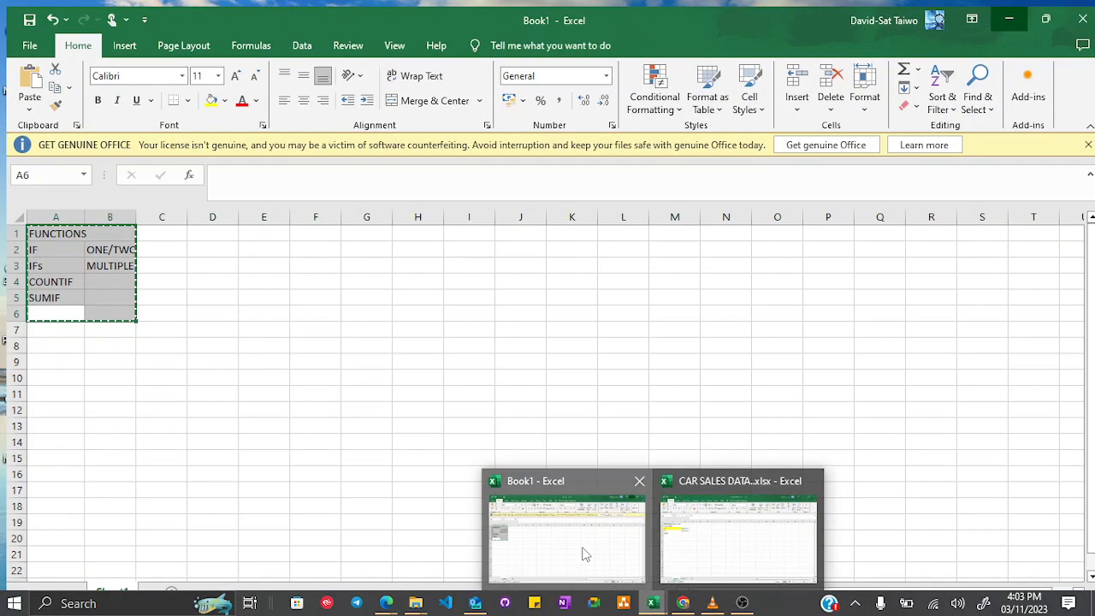
left_click(582, 553)
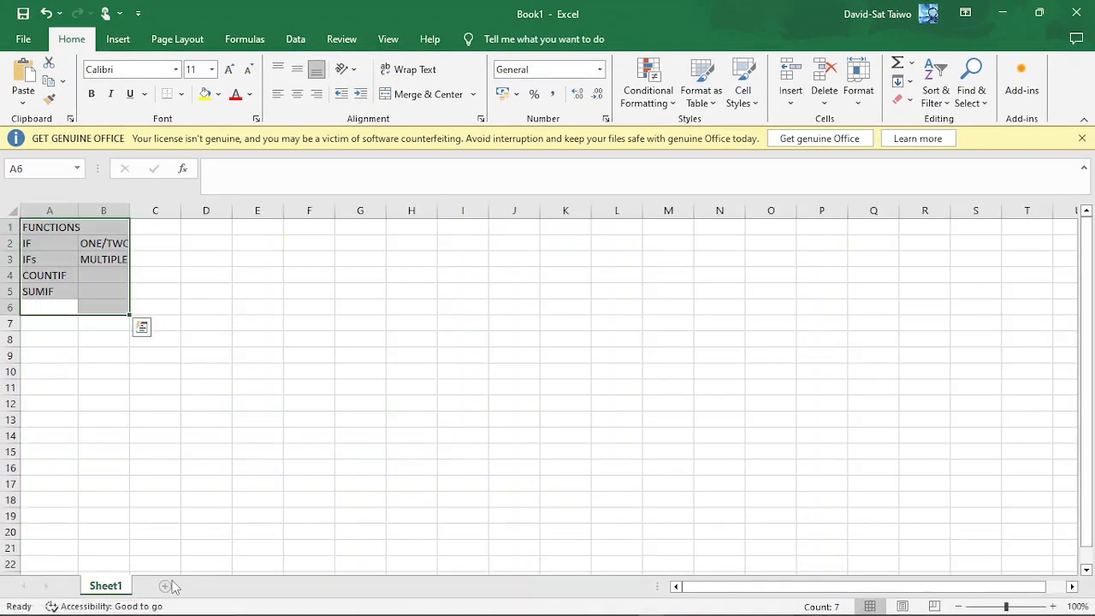
mouse_move(655, 613)
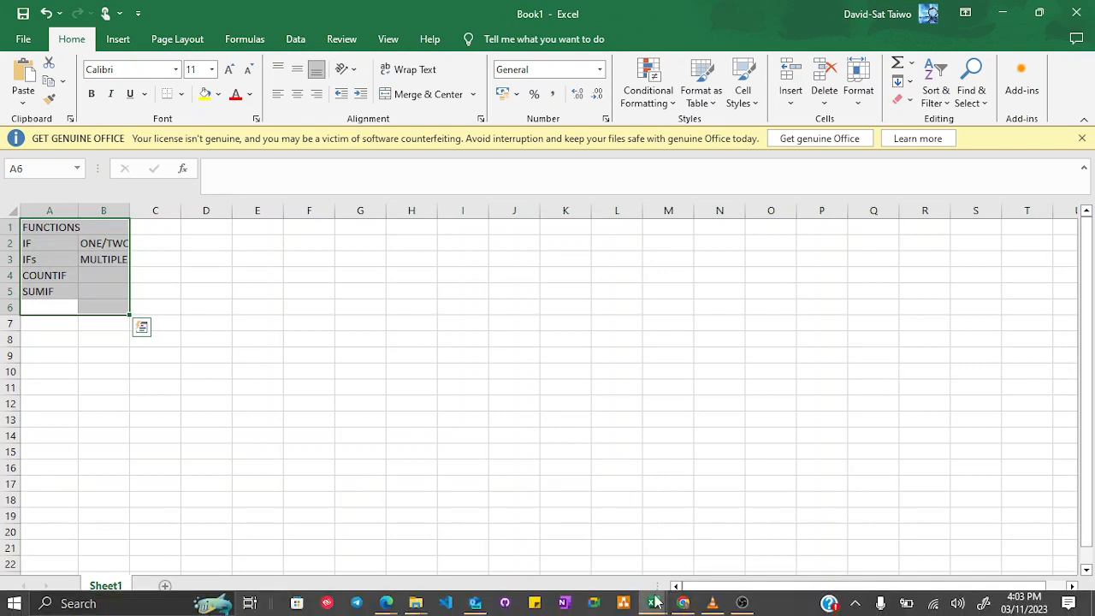
left_click(1077, 12)
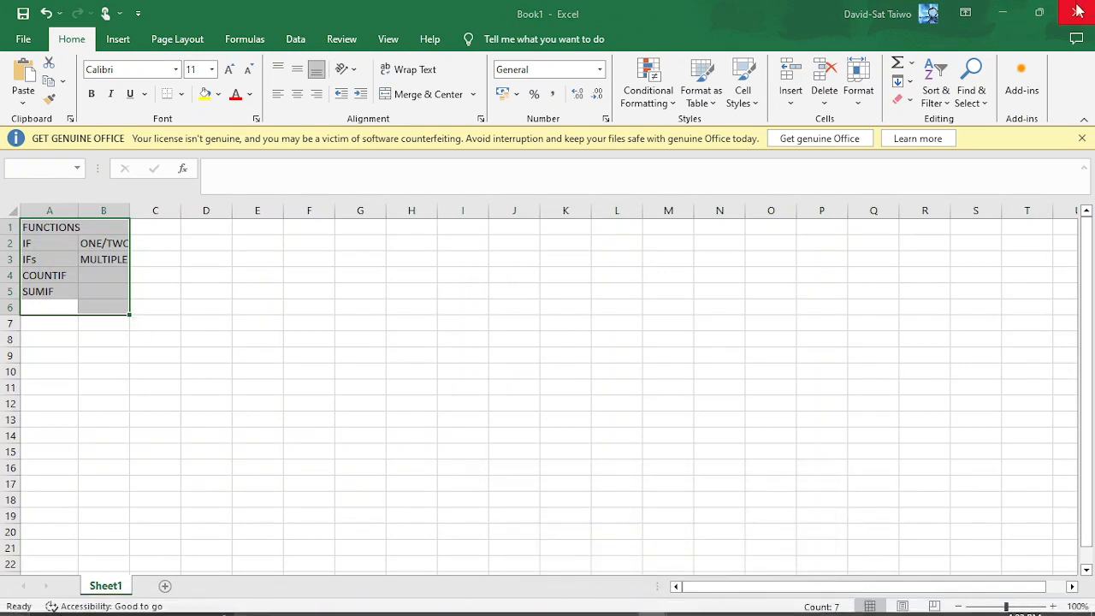
left_click(611, 402)
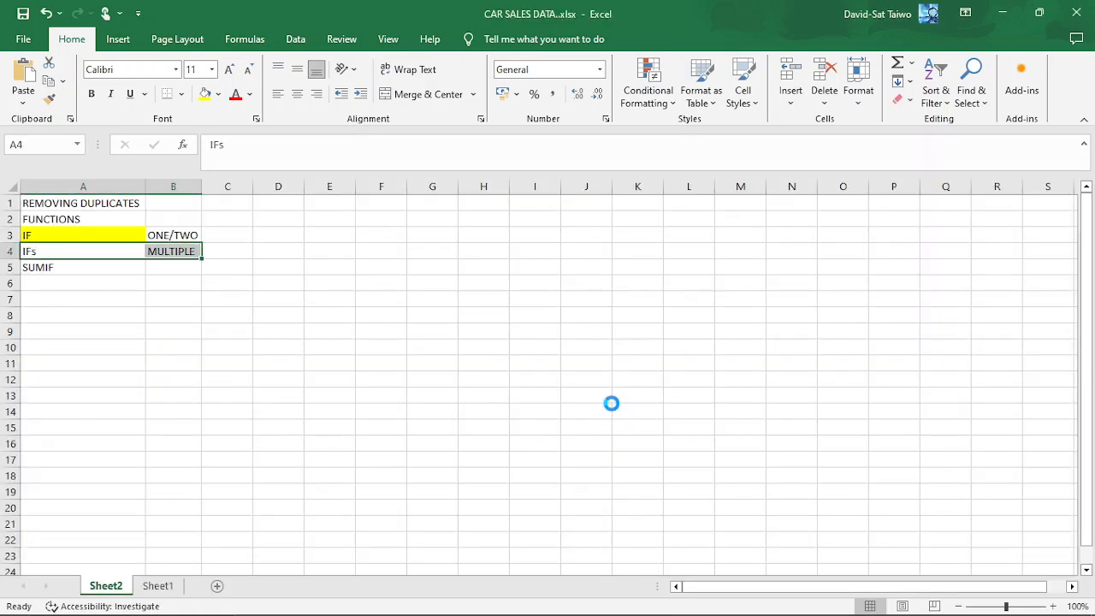
On Sheet1, edit the rating formula in I2 by changing the outer IF to IFS
left_click(158, 585)
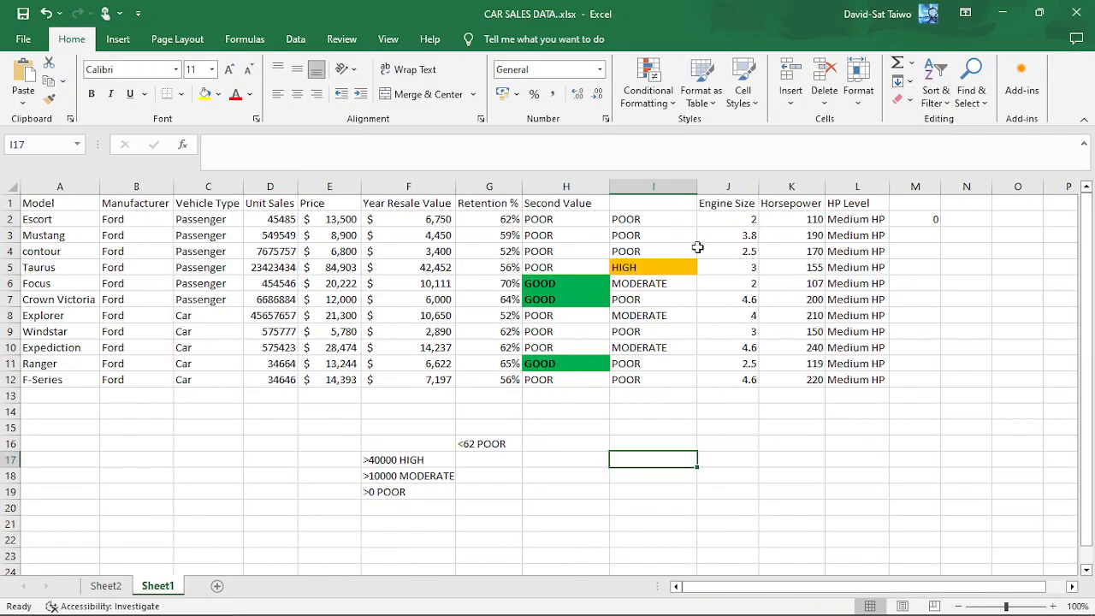
left_click(104, 586)
left_click(157, 586)
left_click(657, 218)
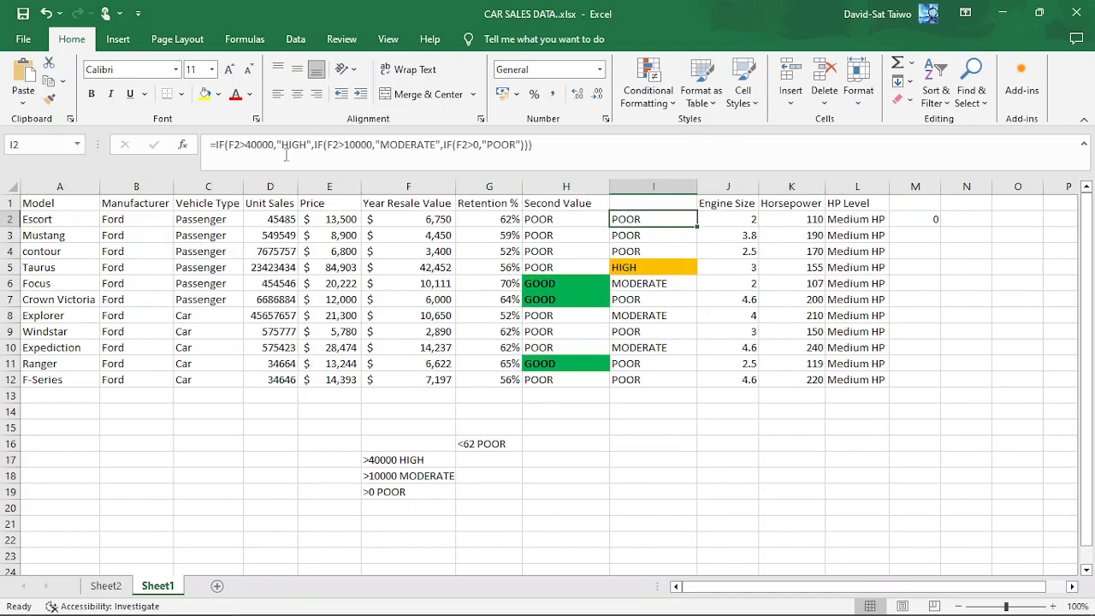
left_click(496, 145)
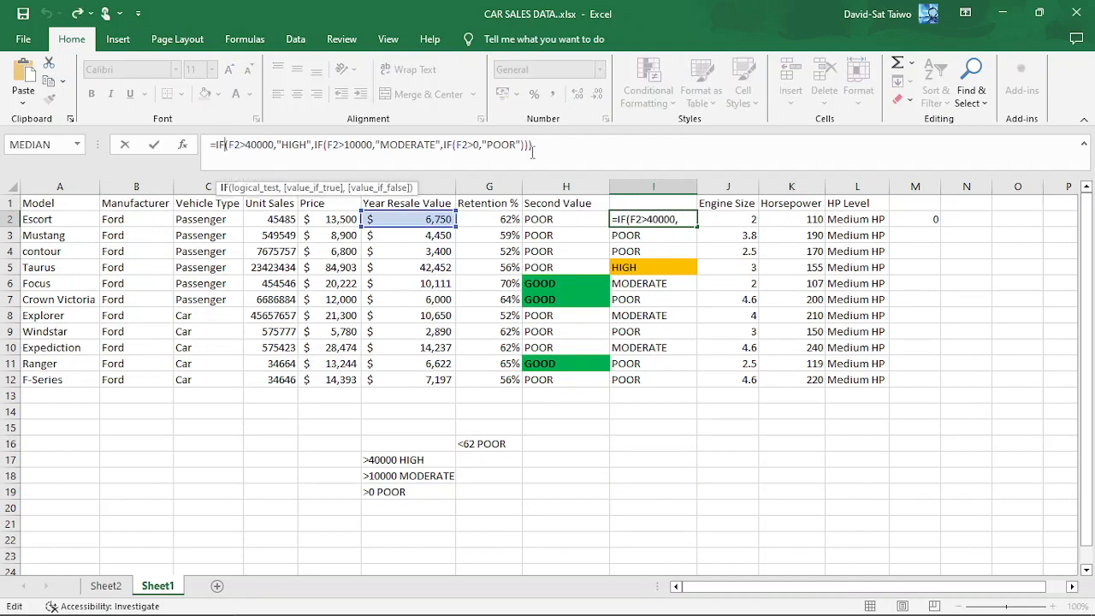
type("S")
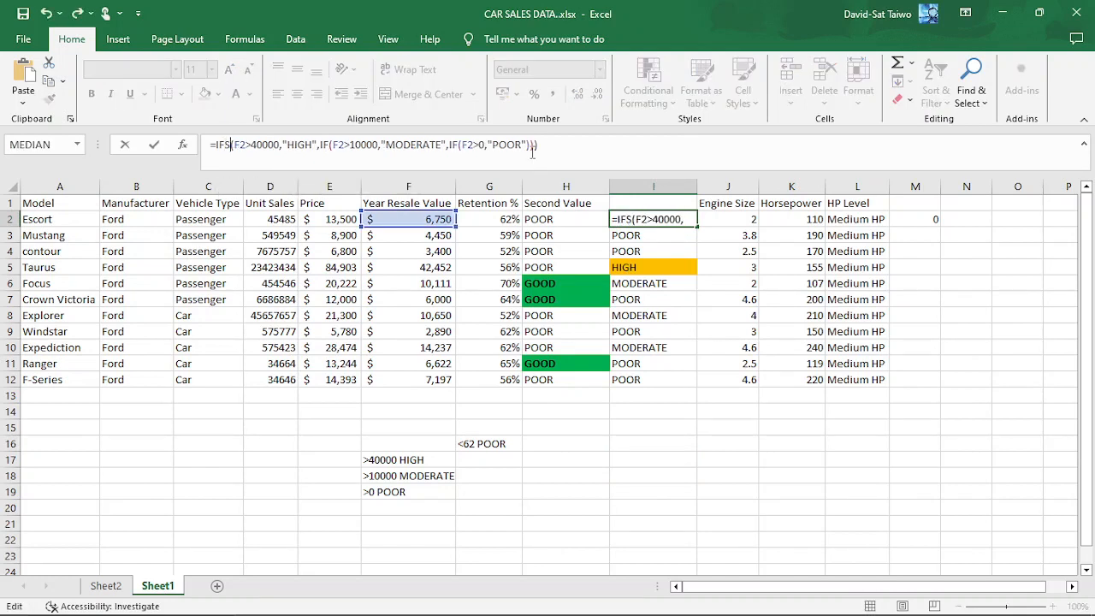
left_click(532, 146)
type(")")
Remove the nested IFs and surplus closing brackets so I2 holds =IFS(F2>40000,"HIGH",F2>10000,"MODERATE",F2>0,"POOR")
left_click(332, 145)
key("BackSpace")
key("BackSpace")
key("BackSpace")
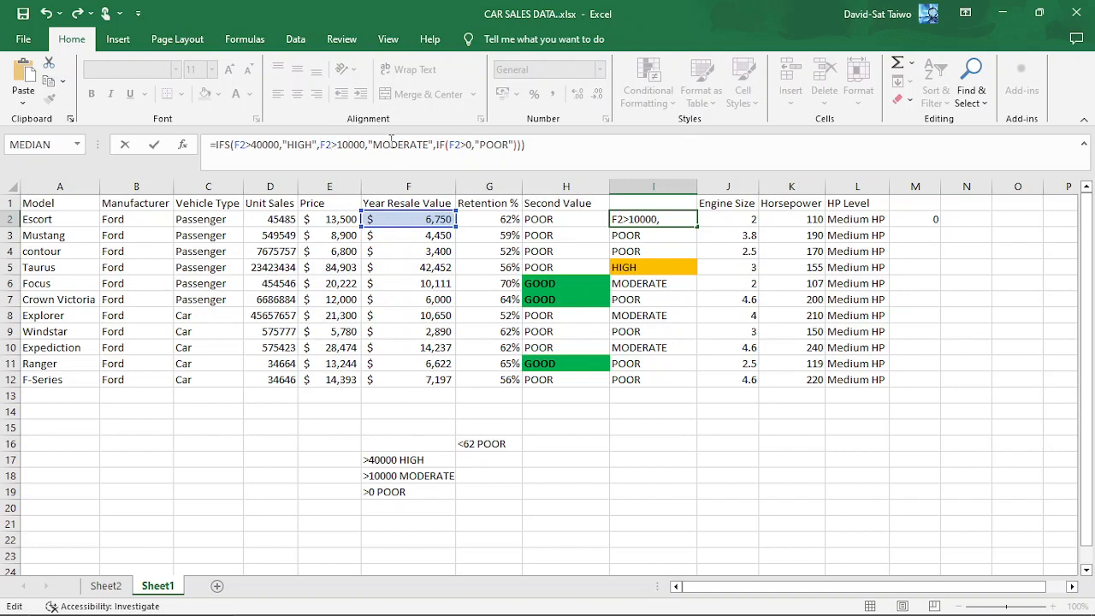
left_click(448, 144)
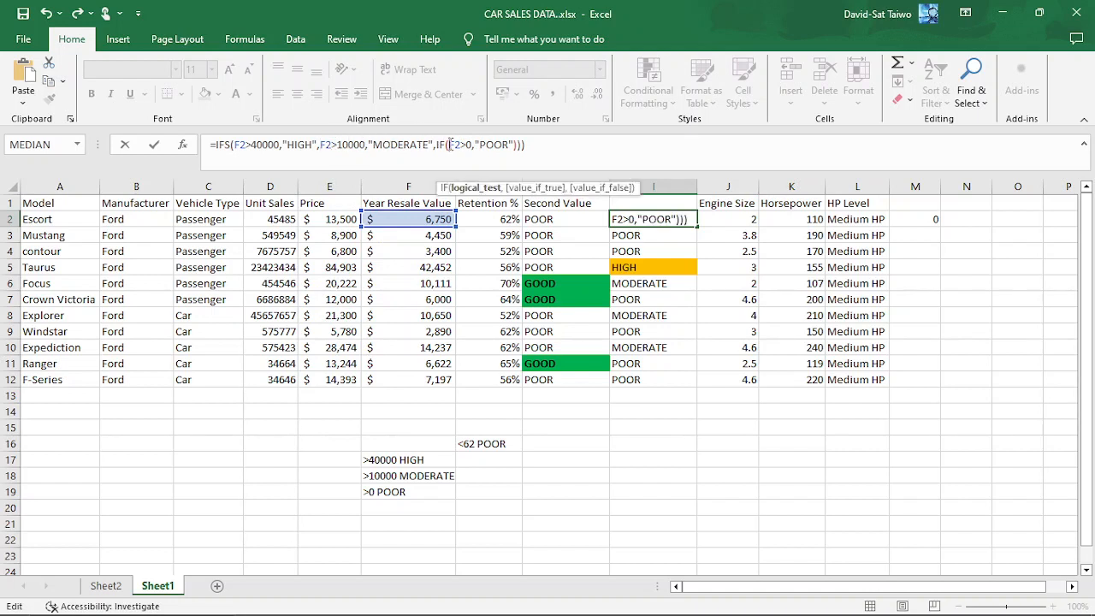
key("BackSpace")
key("BackSpace")
key("BackSpace")
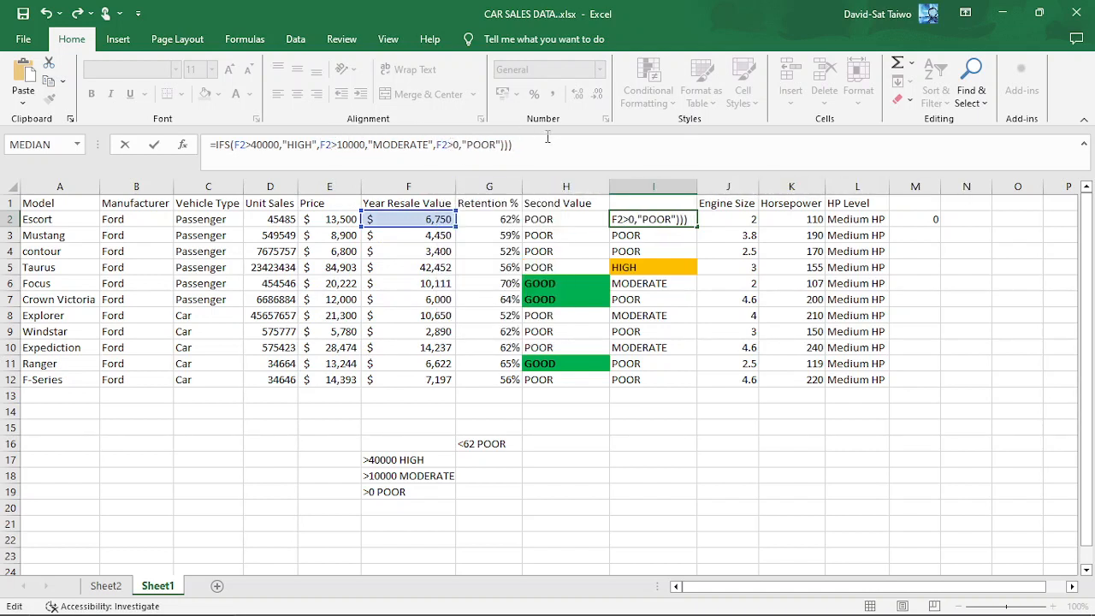
key("BackSpace")
key("BackSpace")
key("Return")
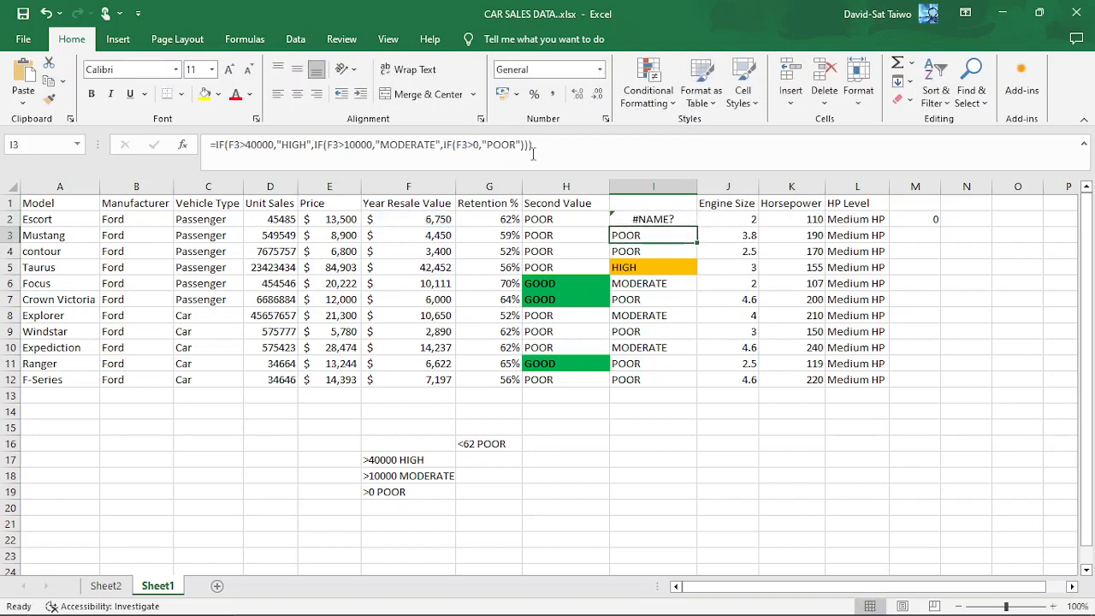
Undo the IFS edit in I2 and select an empty cell below the table
left_click(647, 221)
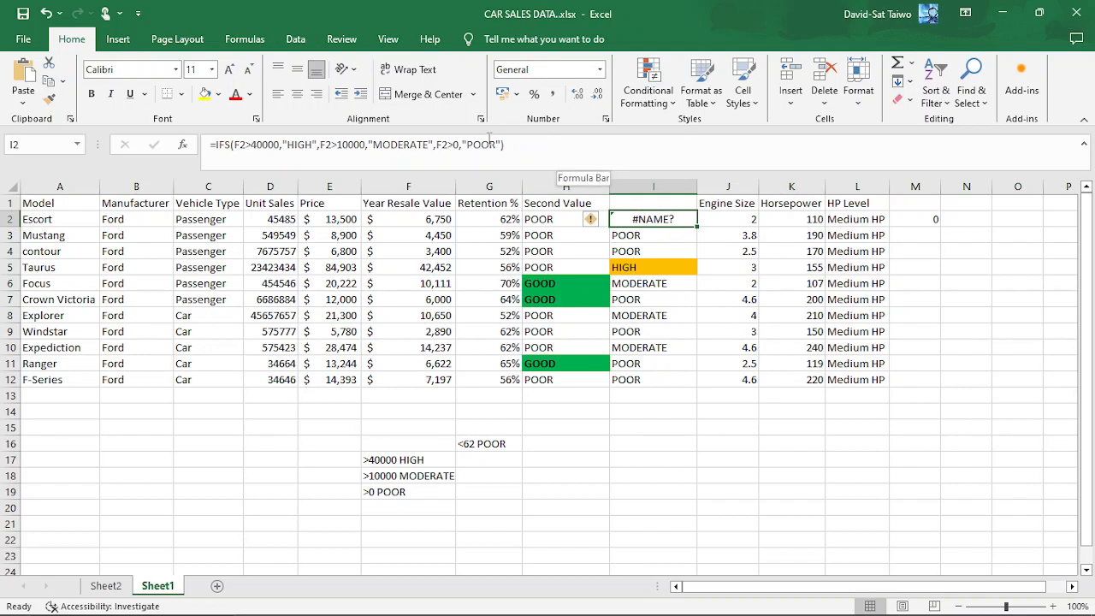
key("ctrl+z")
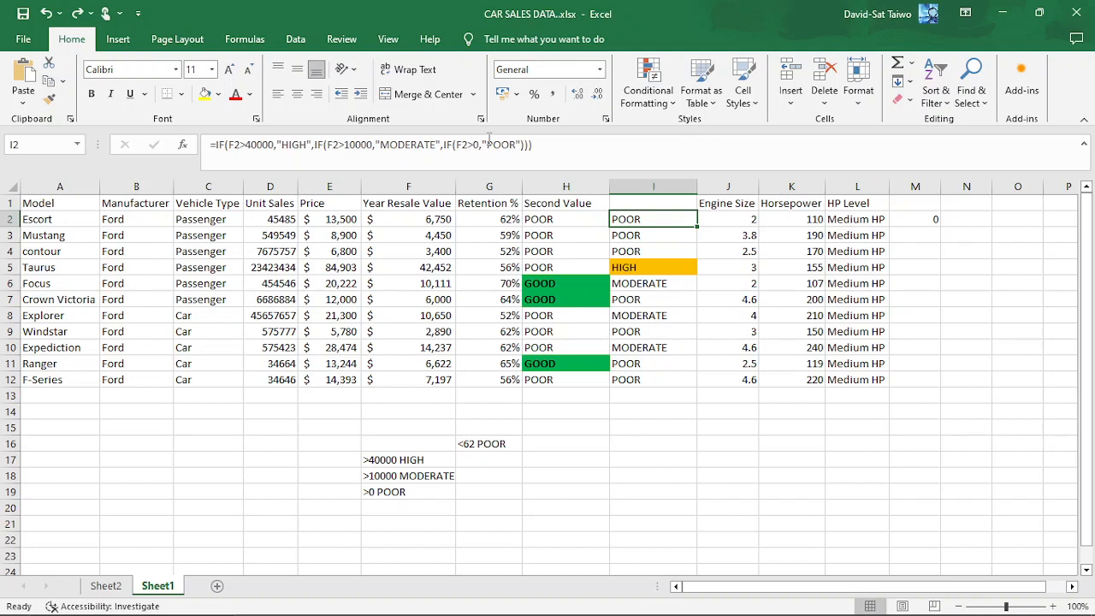
left_click(685, 490)
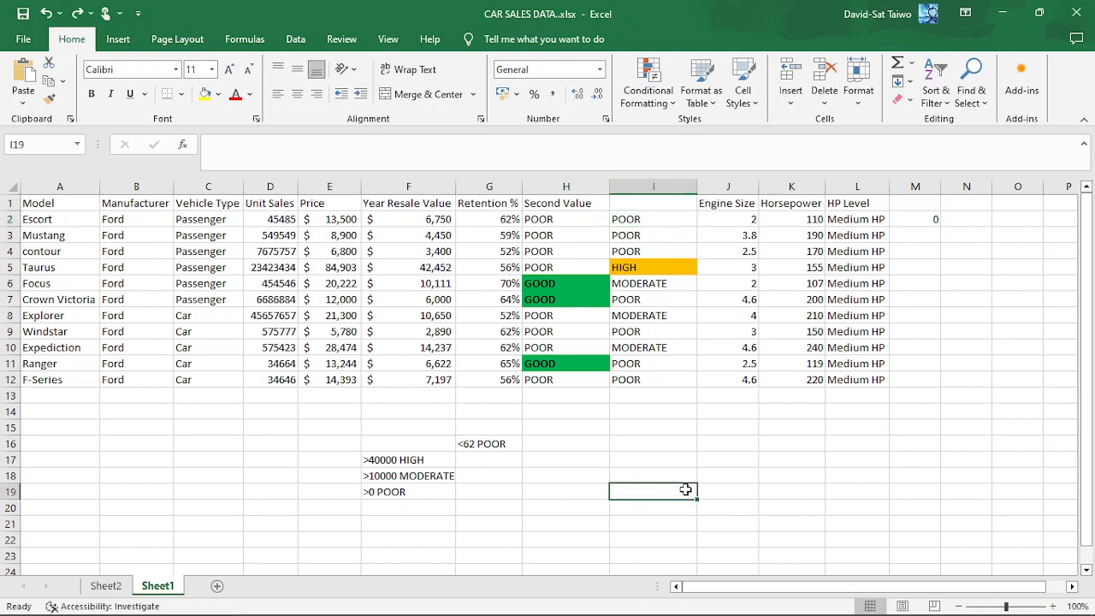
On Sheet2, highlight the SUMIF topic in A5 with yellow and return to Sheet1
left_click(101, 590)
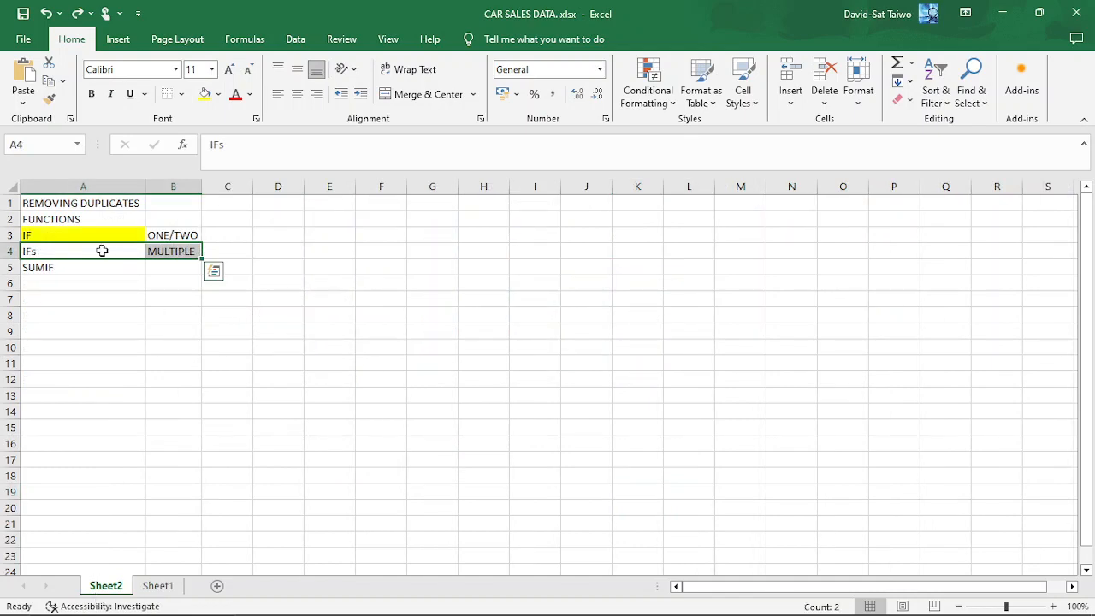
left_click(78, 265)
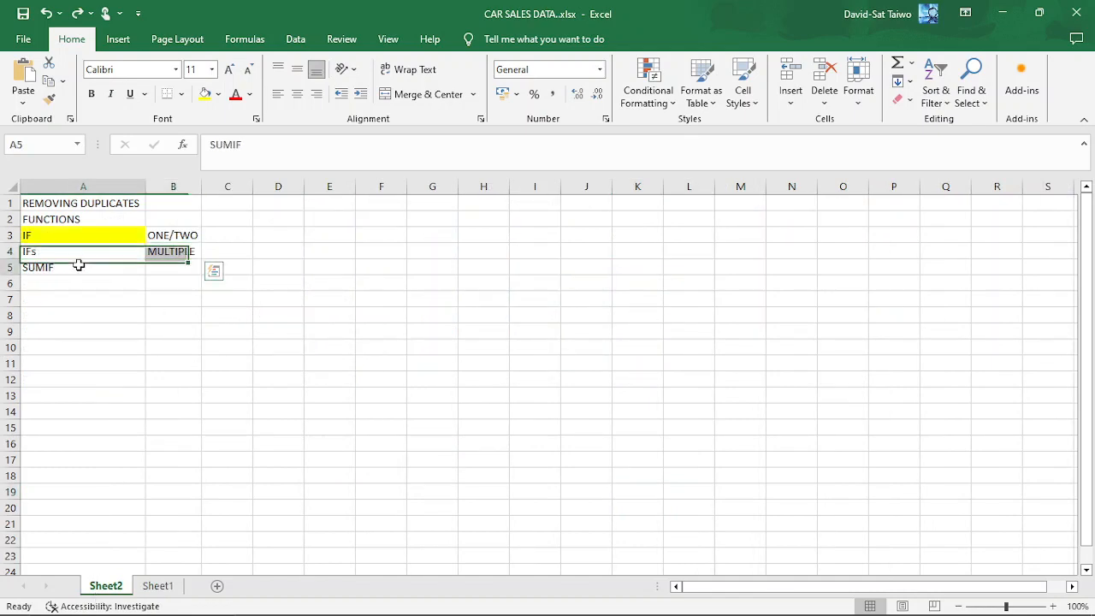
left_click(204, 94)
left_click(159, 585)
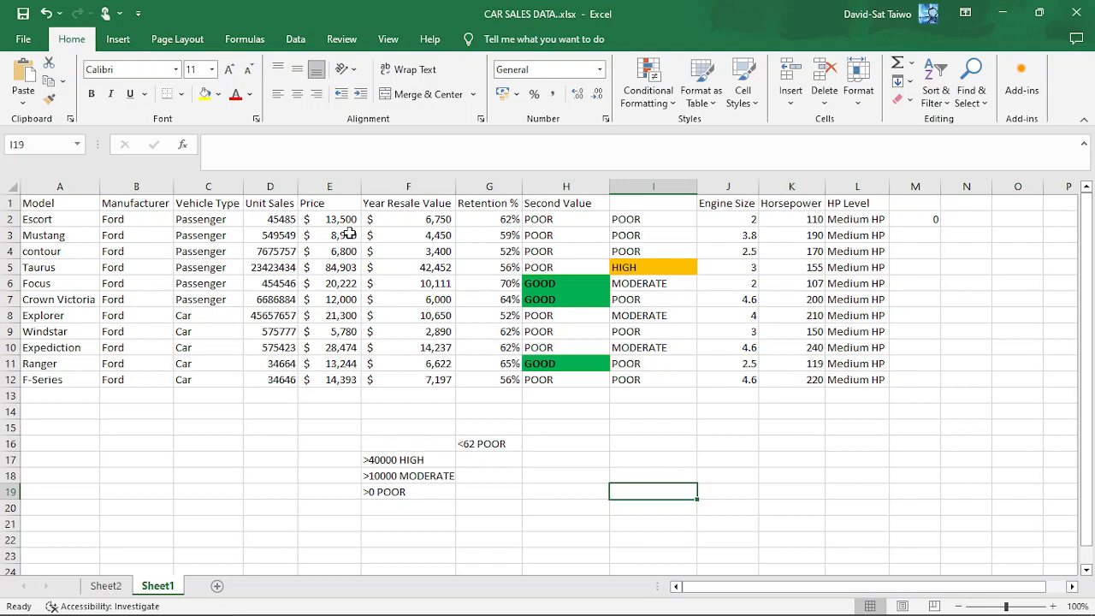
left_click_drag(345, 236, 344, 251)
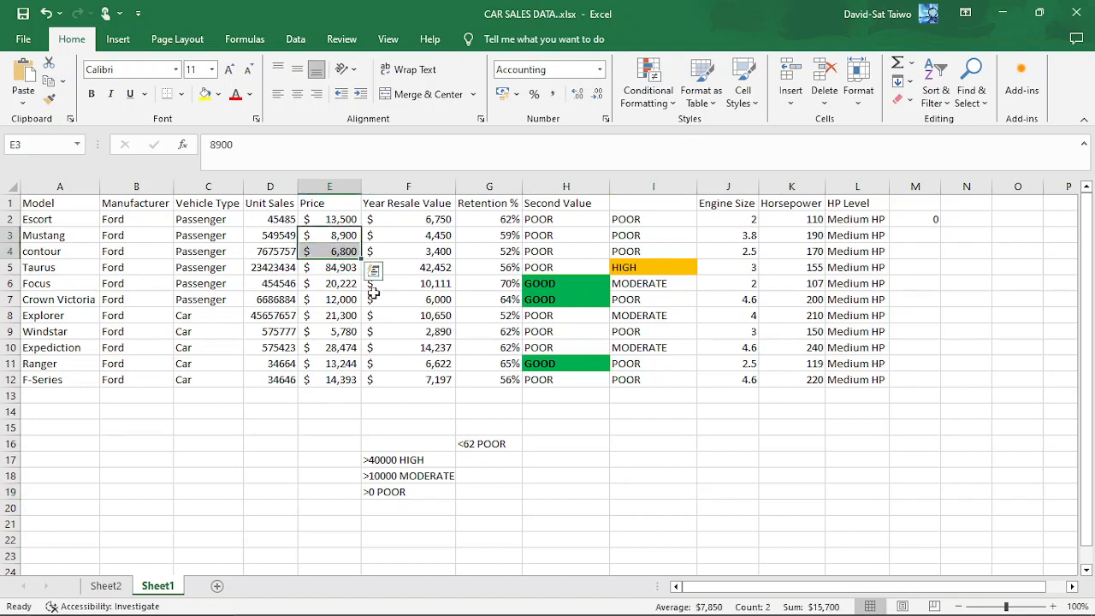
left_click(340, 394)
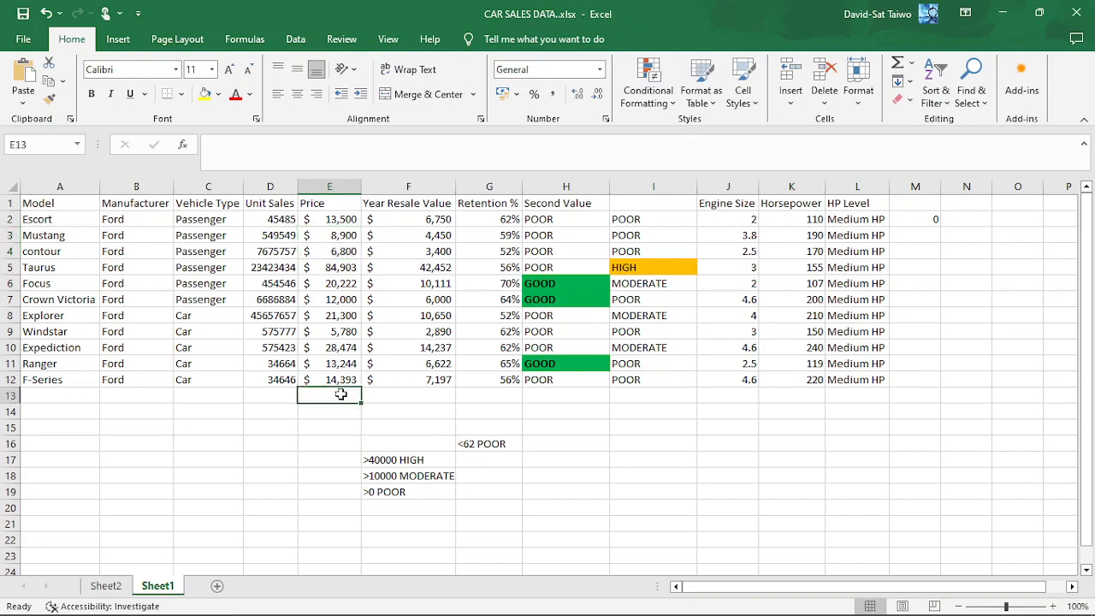
type("=")
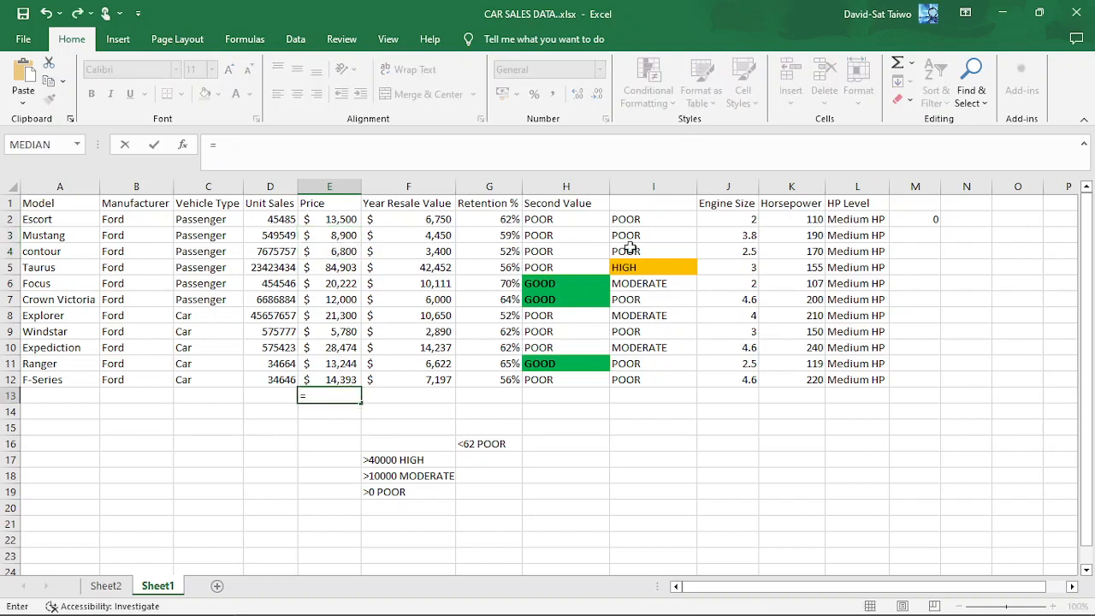
left_click(898, 62)
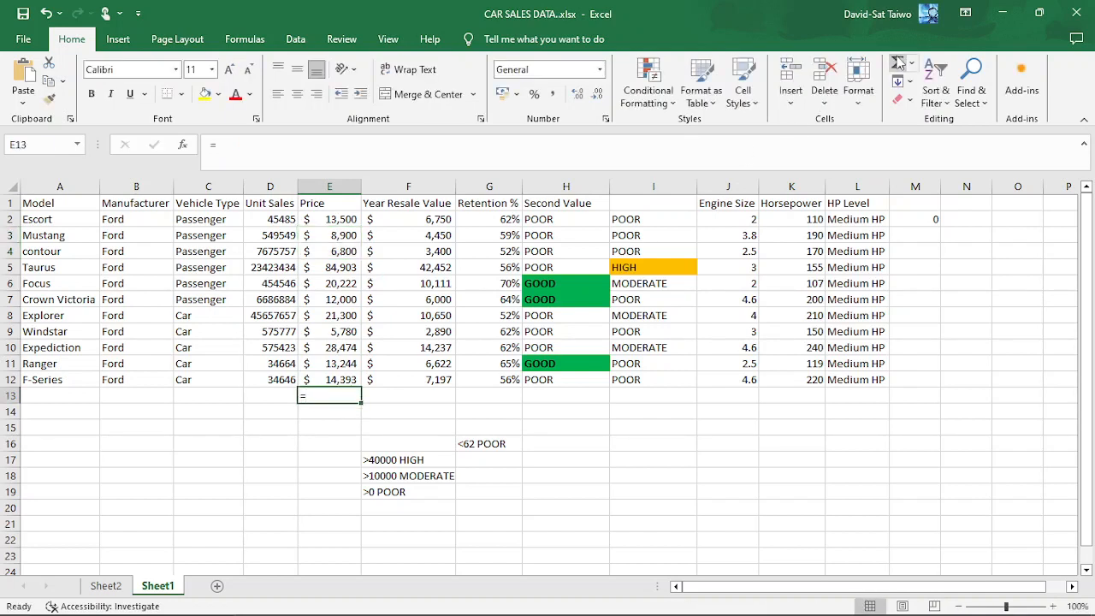
scroll(174, 517, "down", 1)
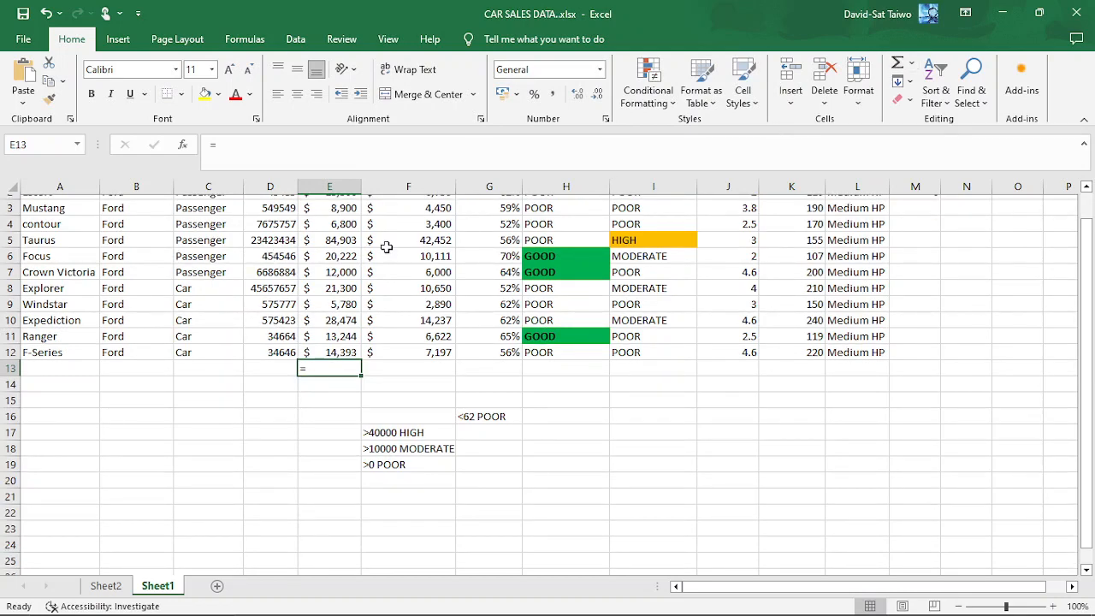
left_click(342, 412)
left_click(332, 368)
scroll(333, 369, "up", 1)
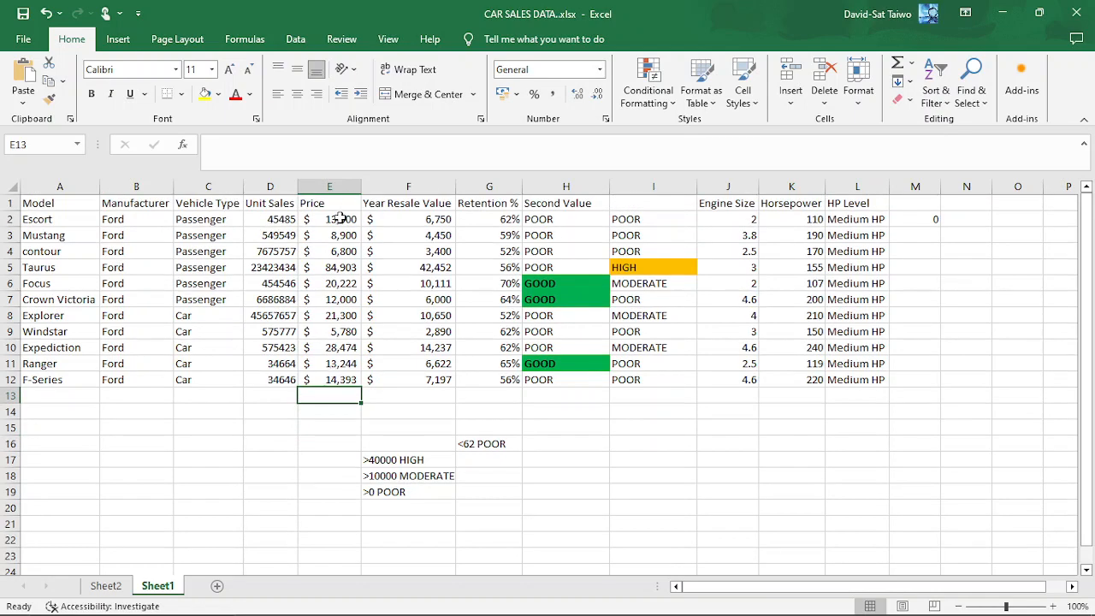
Try to add up the prices in E13 with a cell-by-cell formula starting =E2+E3+
left_click(344, 252)
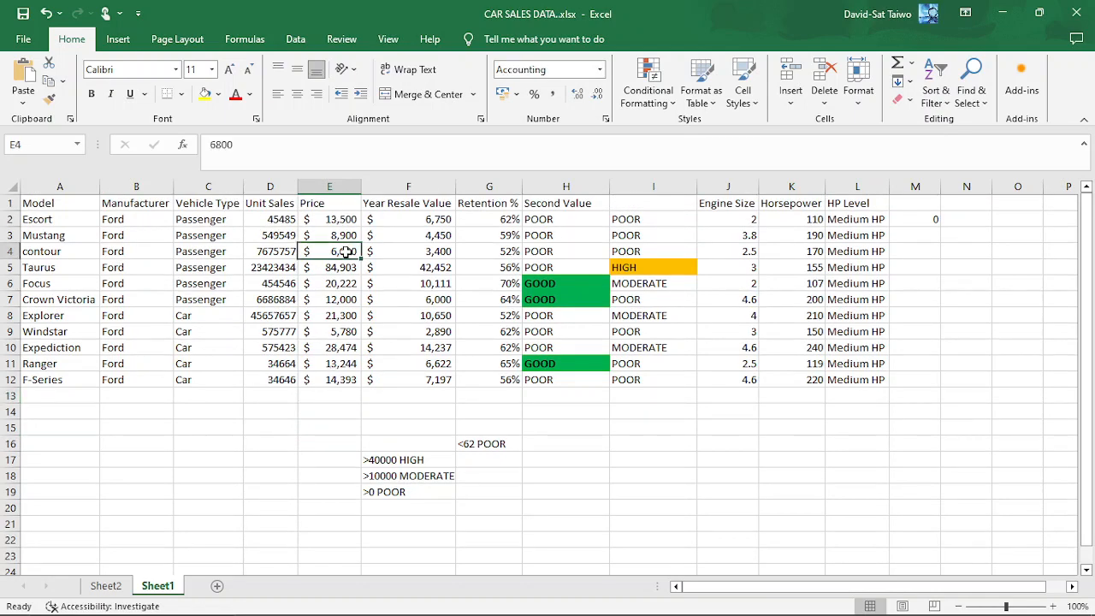
left_click(341, 219)
left_click(339, 395)
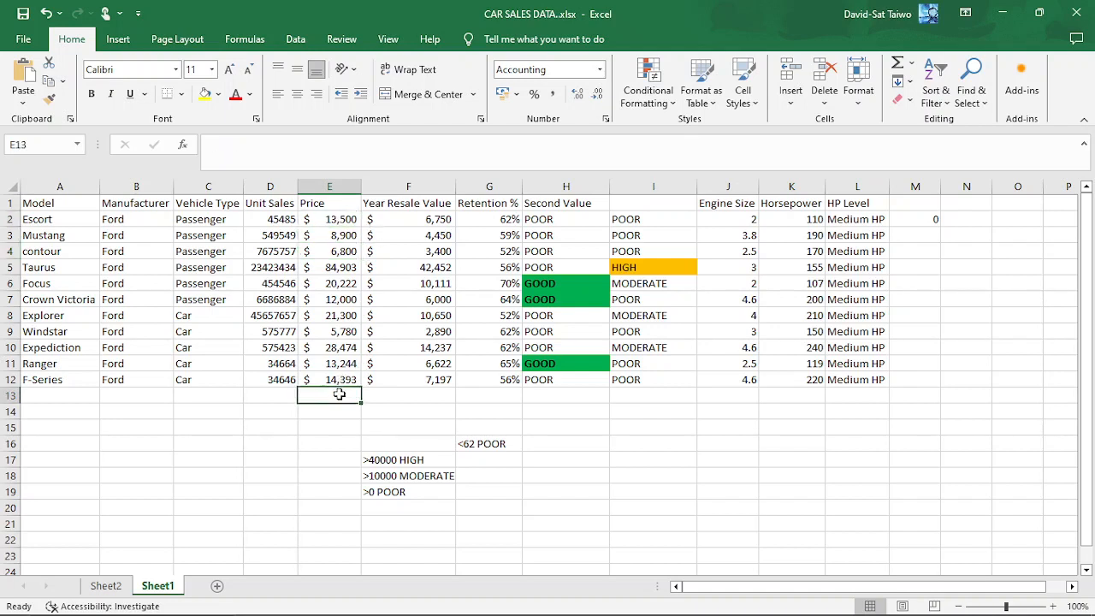
type("=")
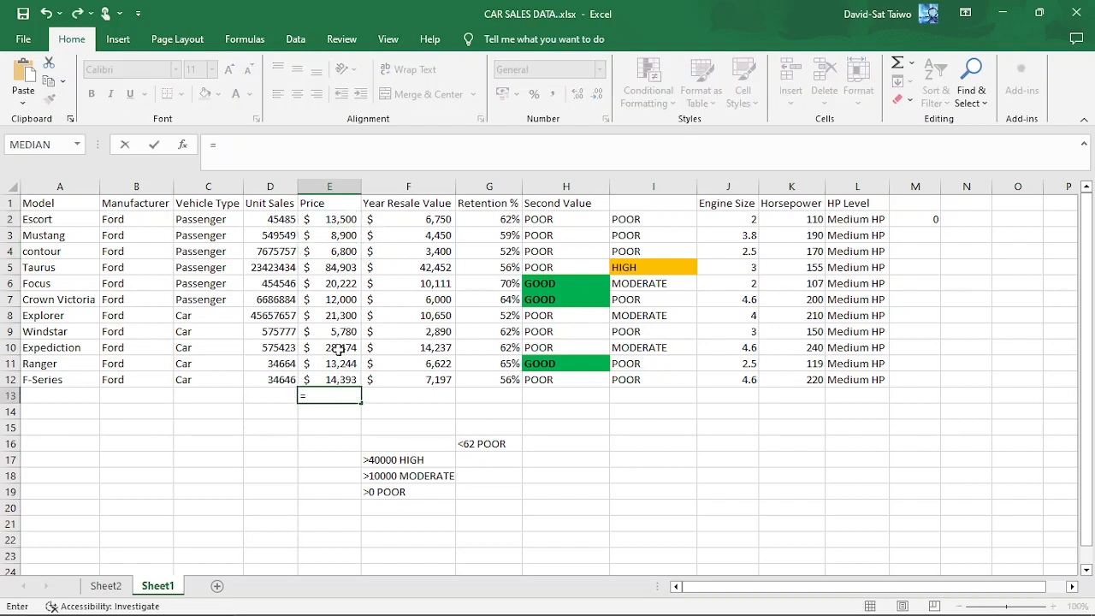
left_click(329, 219)
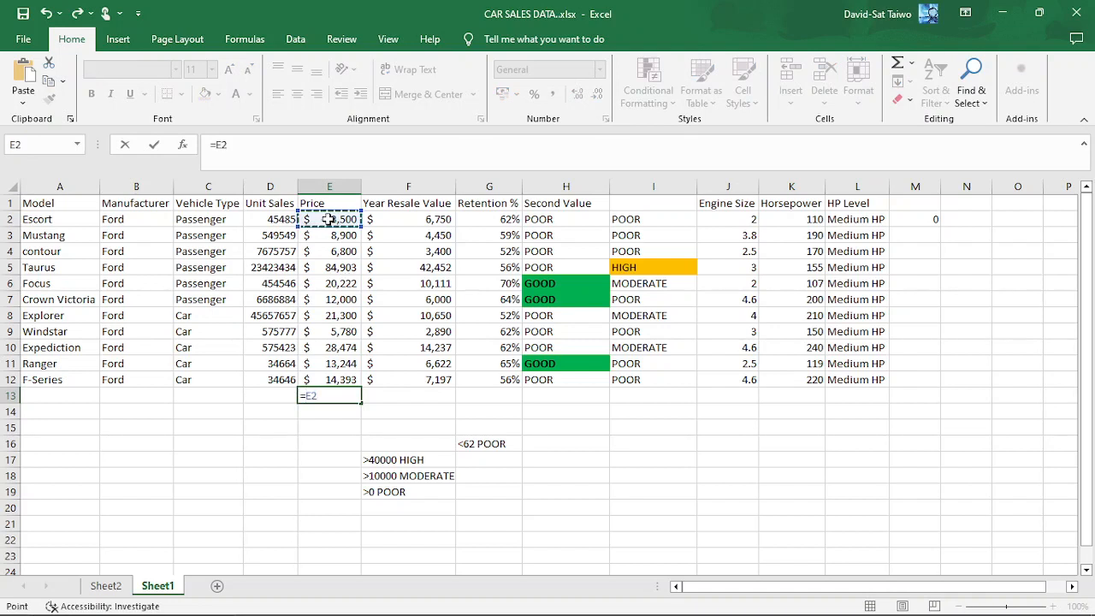
type("+")
left_click(330, 242)
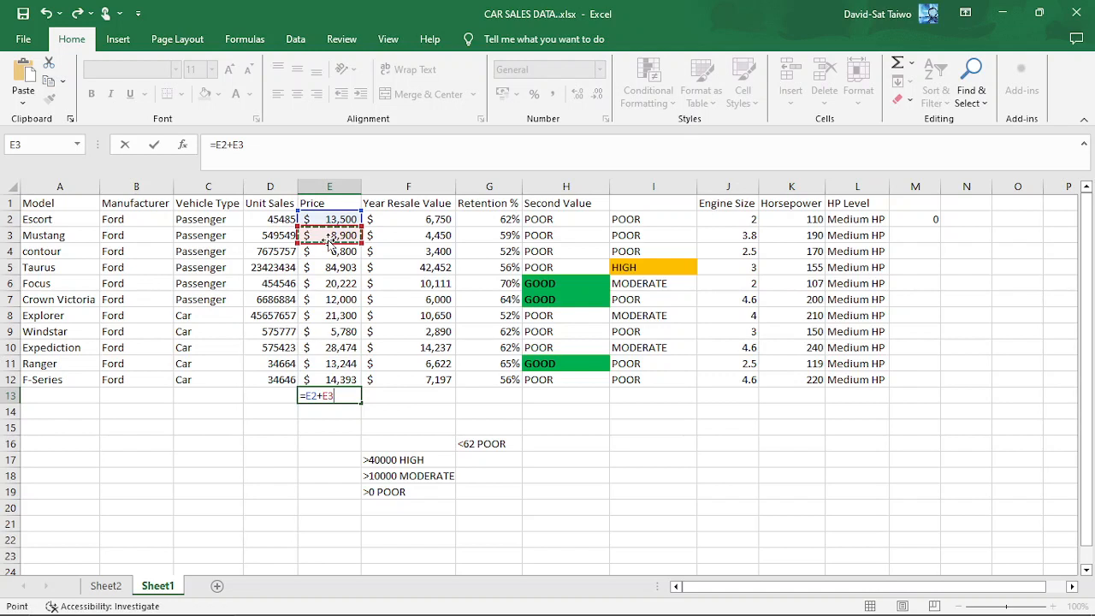
type("+")
key("Escape")
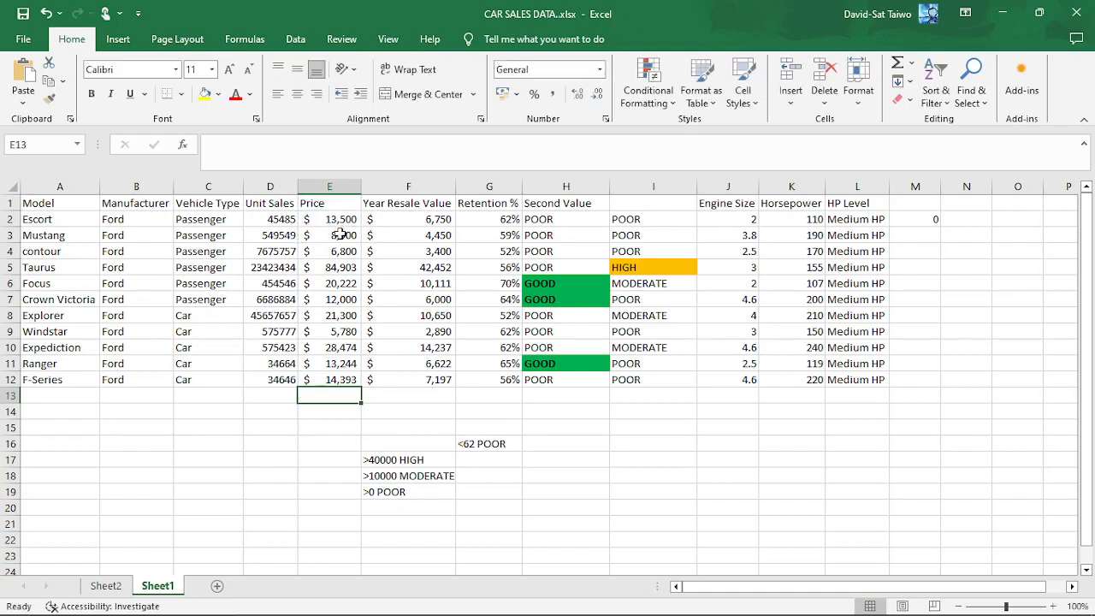
Select the Mustang, contour and Windstar prices in E3, E4 and E9 together, and reselect only E3
left_click(339, 236)
left_click(338, 251, "ctrl")
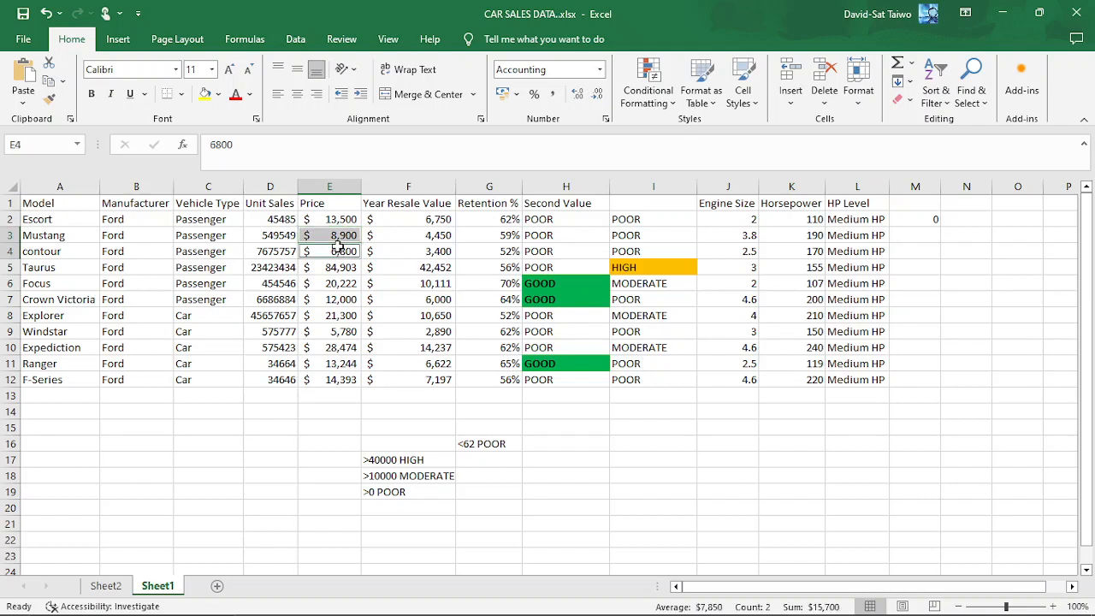
left_click(329, 332, "ctrl")
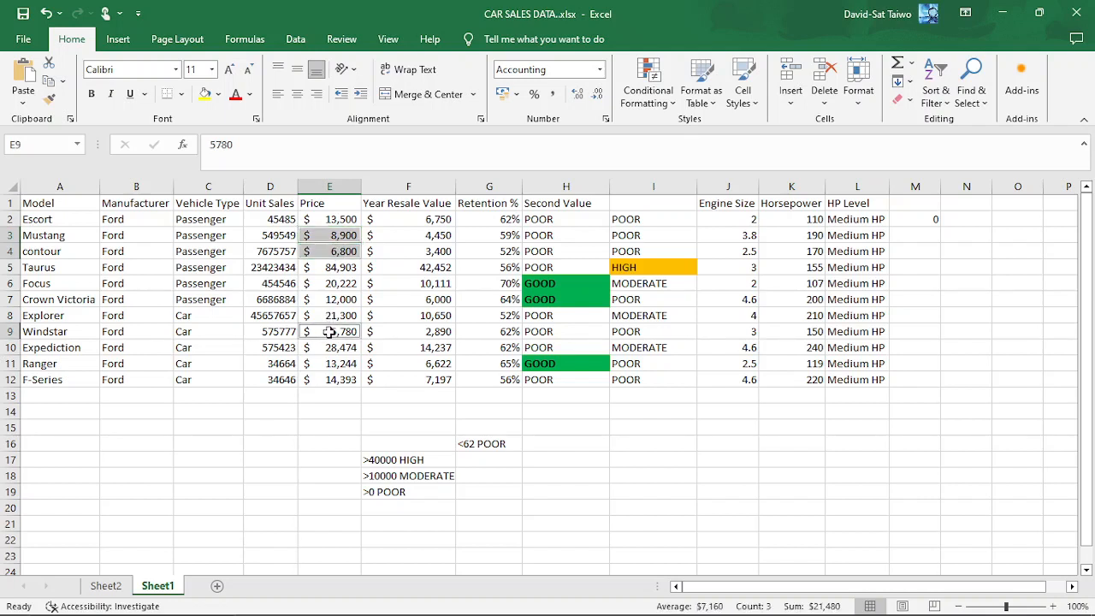
left_click(343, 233)
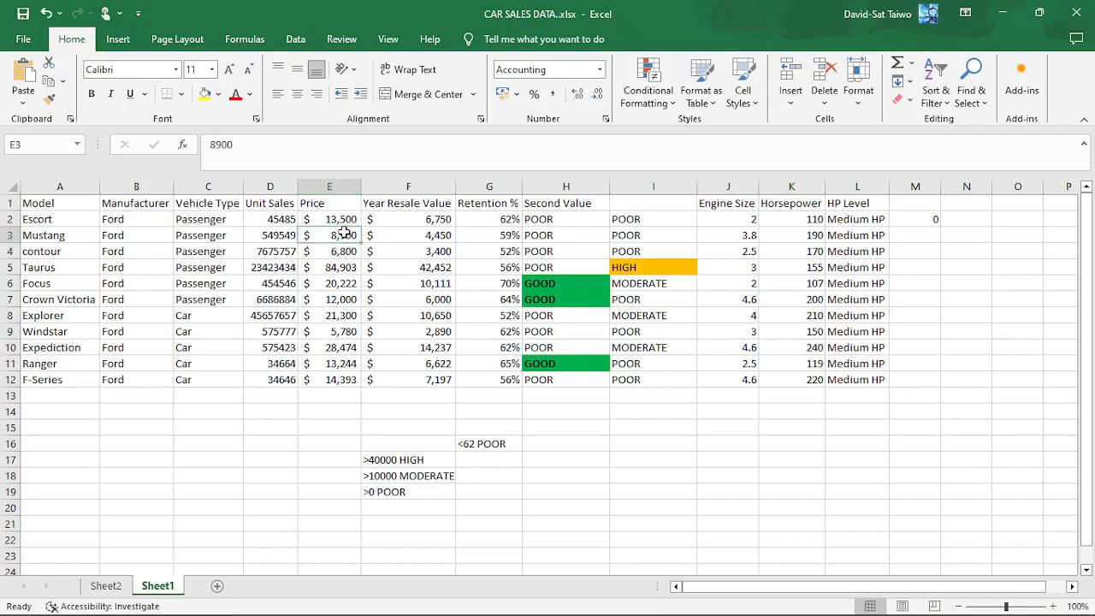
Insert a blank column before the Year Resale Value column
left_click(342, 251)
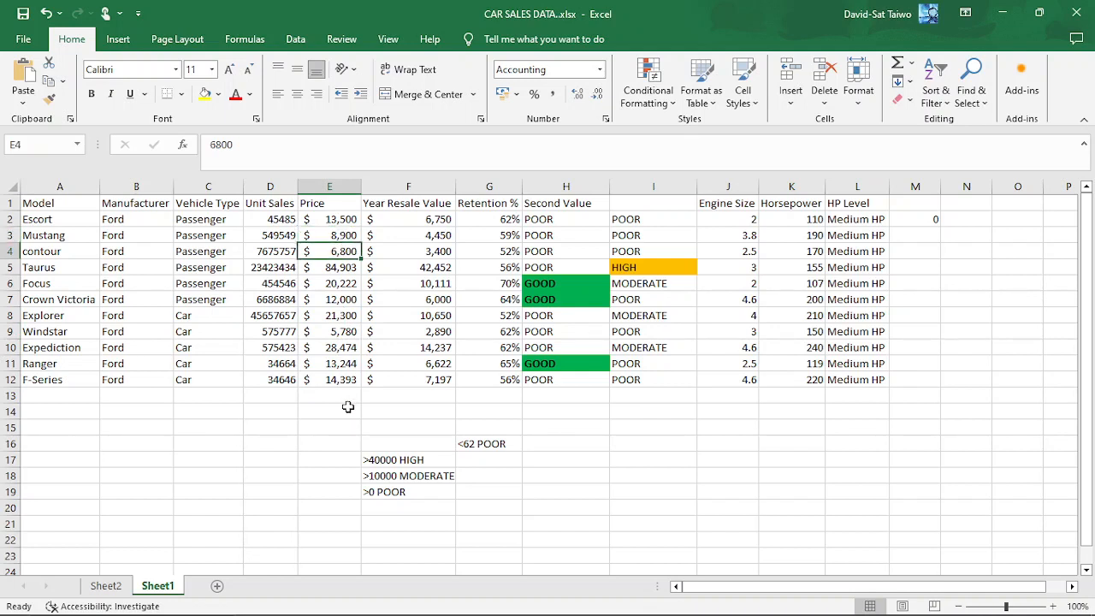
left_click(924, 219)
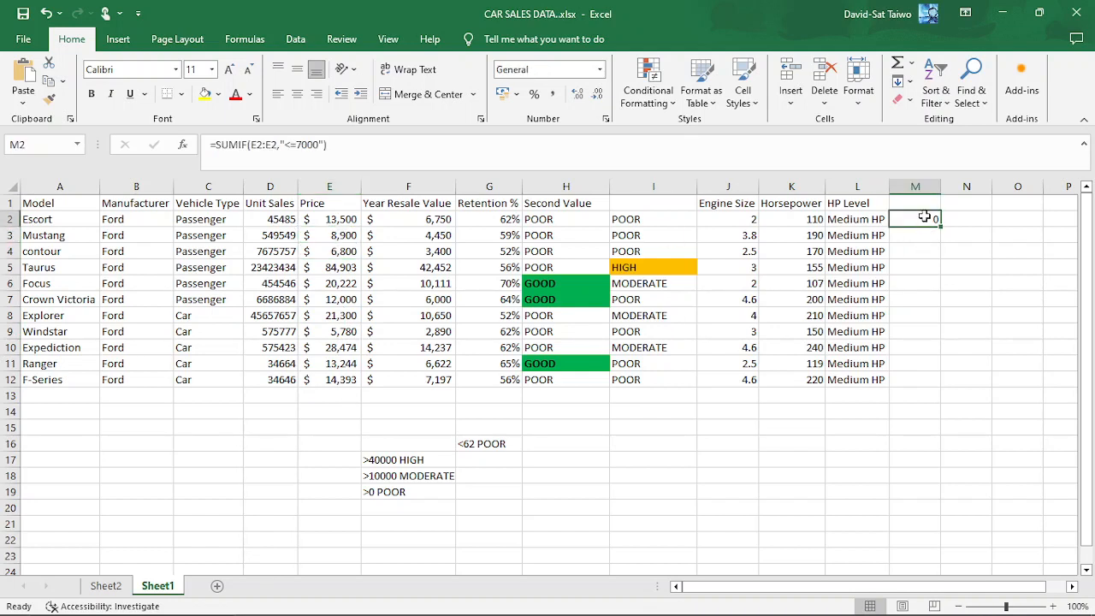
left_click(407, 186)
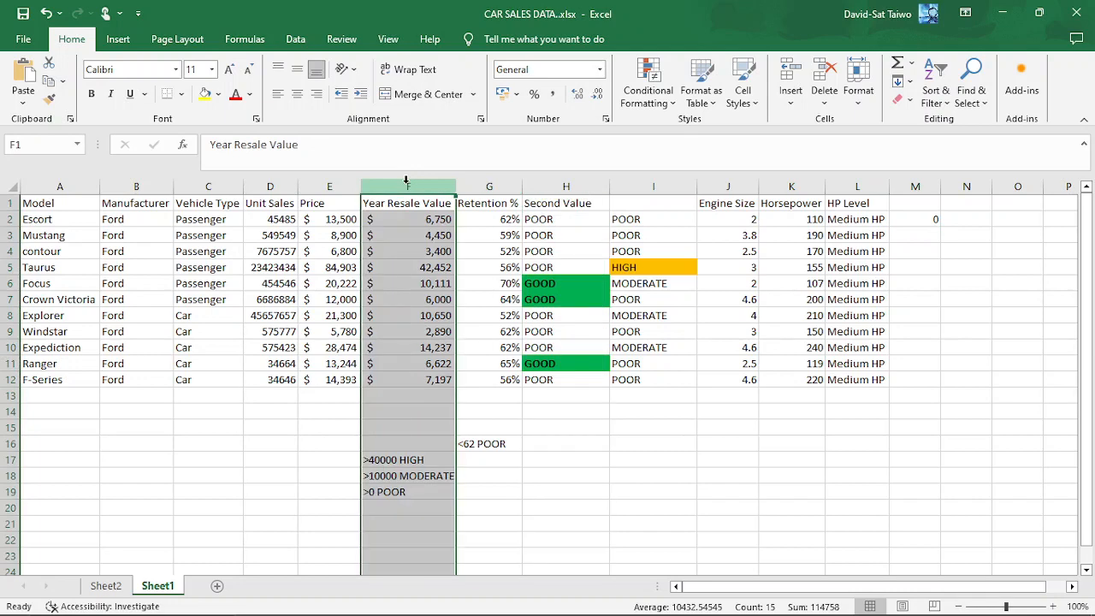
right_click(407, 183)
left_click(449, 327)
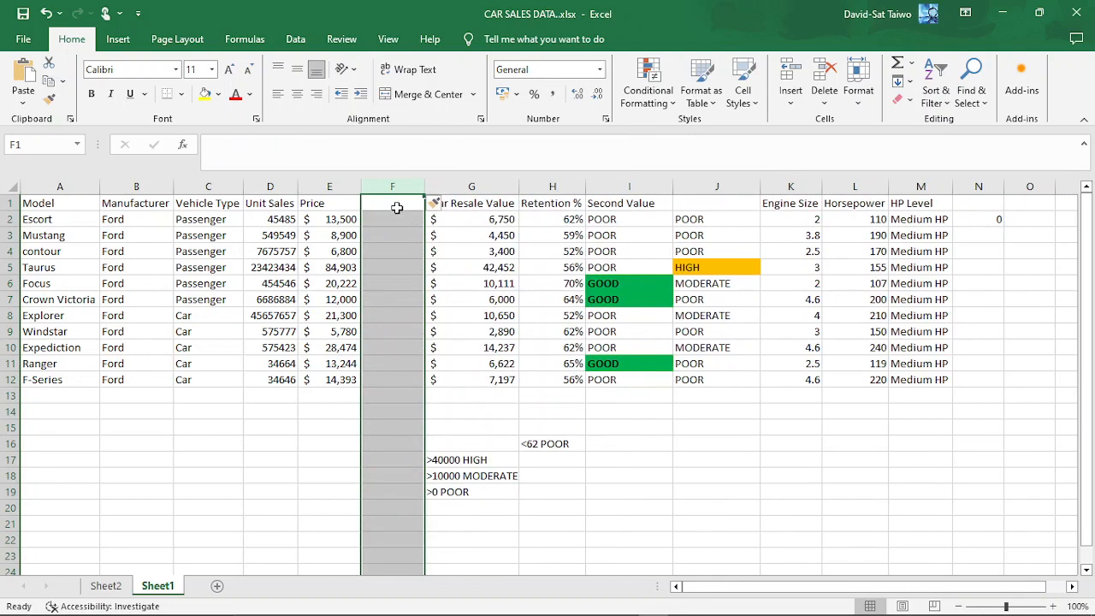
Enter the heading LESS THAN 100 in F1 of the new column
left_click(396, 206)
type("LESS")
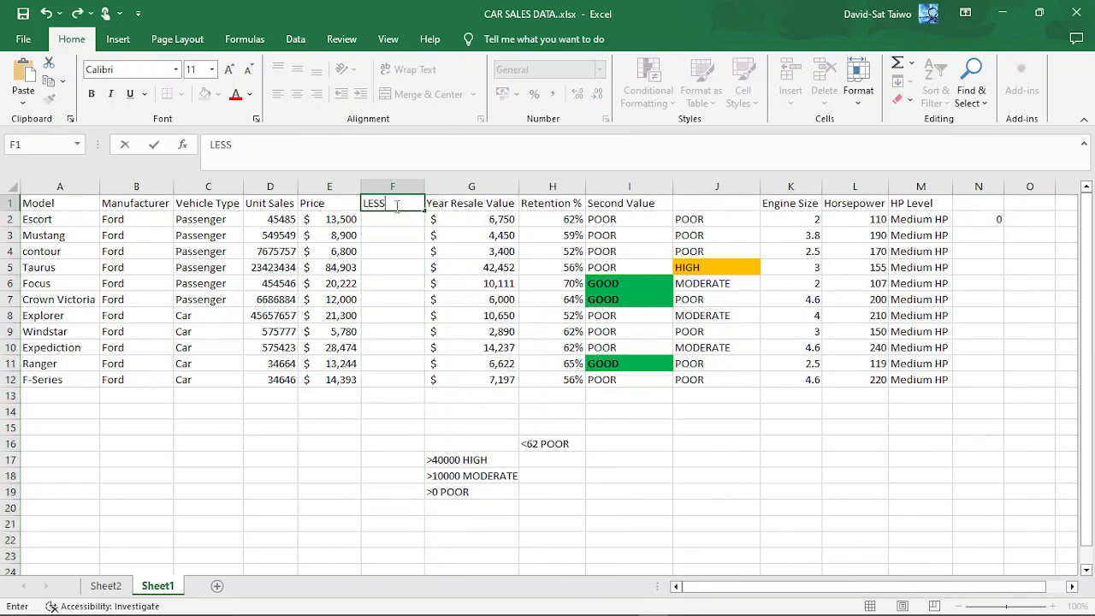
type(" THAN 100")
key("Return")
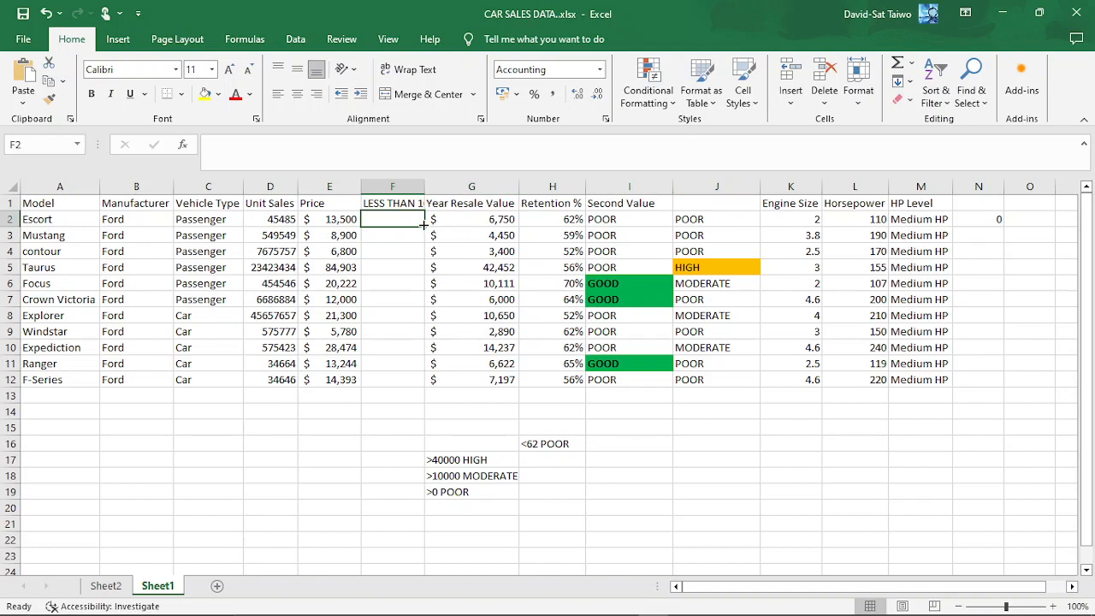
Check the existing SUMIF formula in N2, and start a SUMIF formula in F2 with E2<10000
left_click(986, 217)
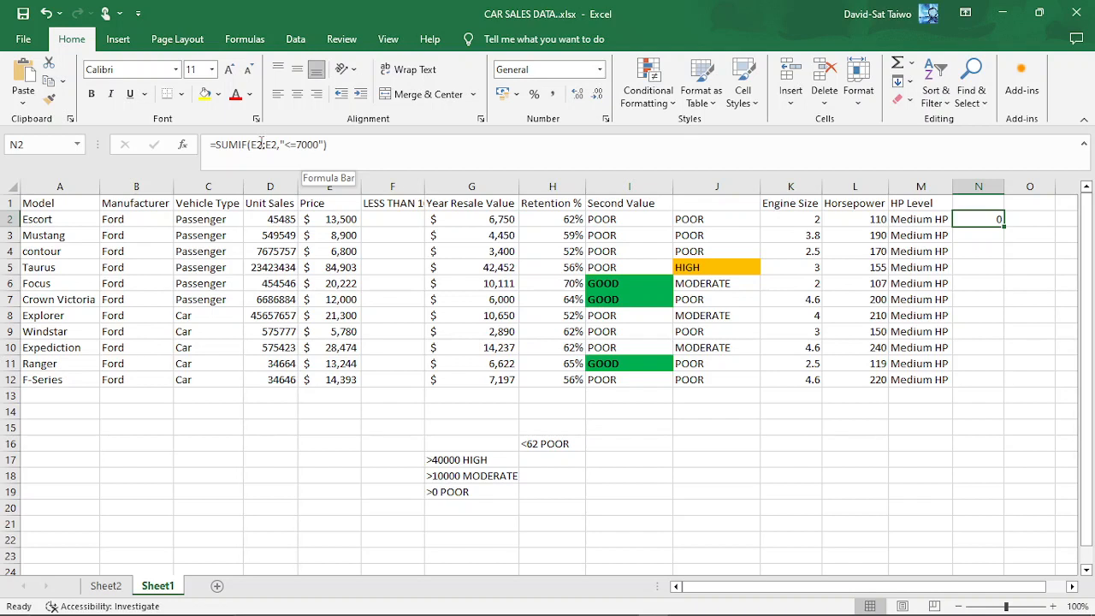
left_click(399, 220)
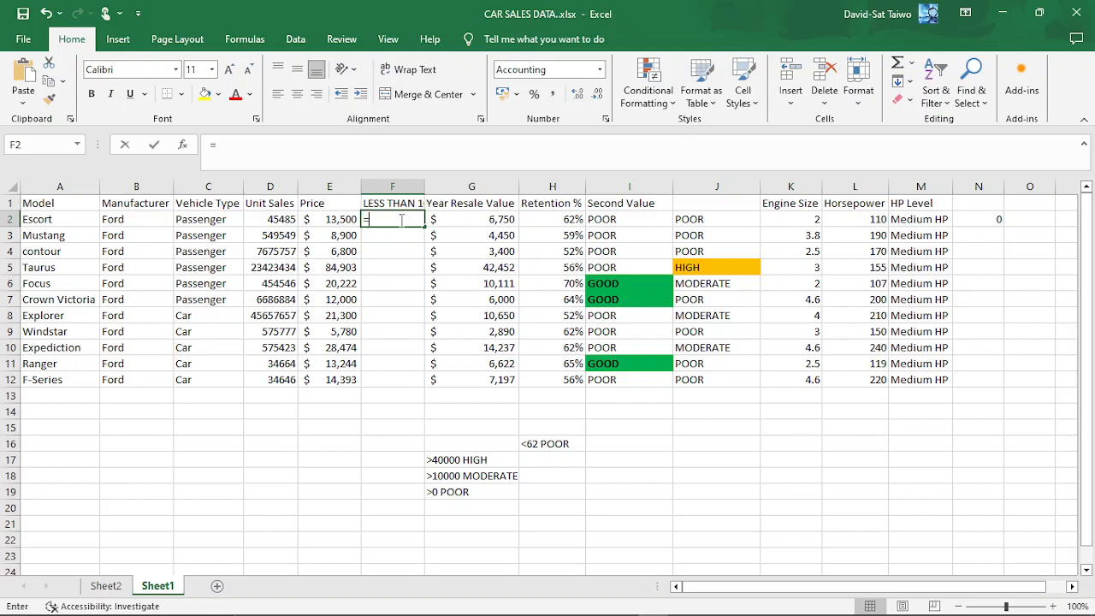
type("=SUM")
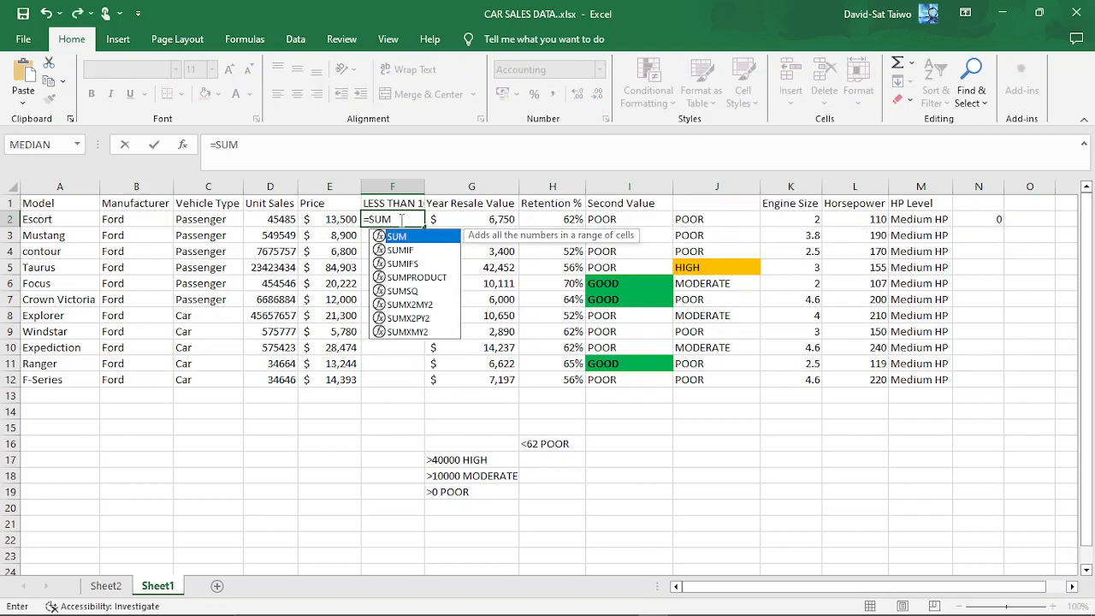
type("IF")
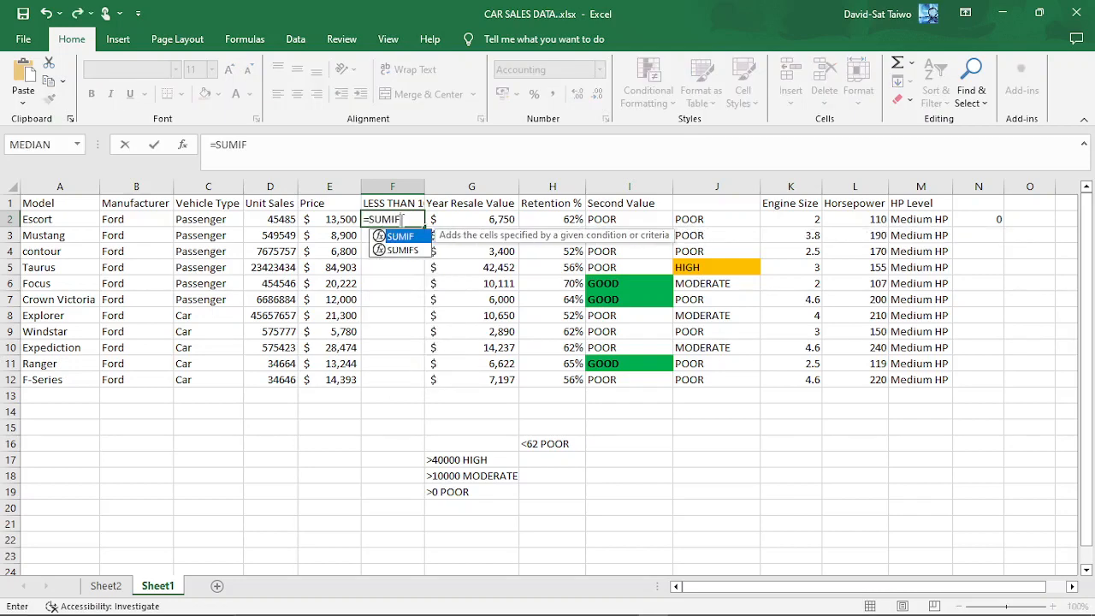
type("(")
left_click(314, 224)
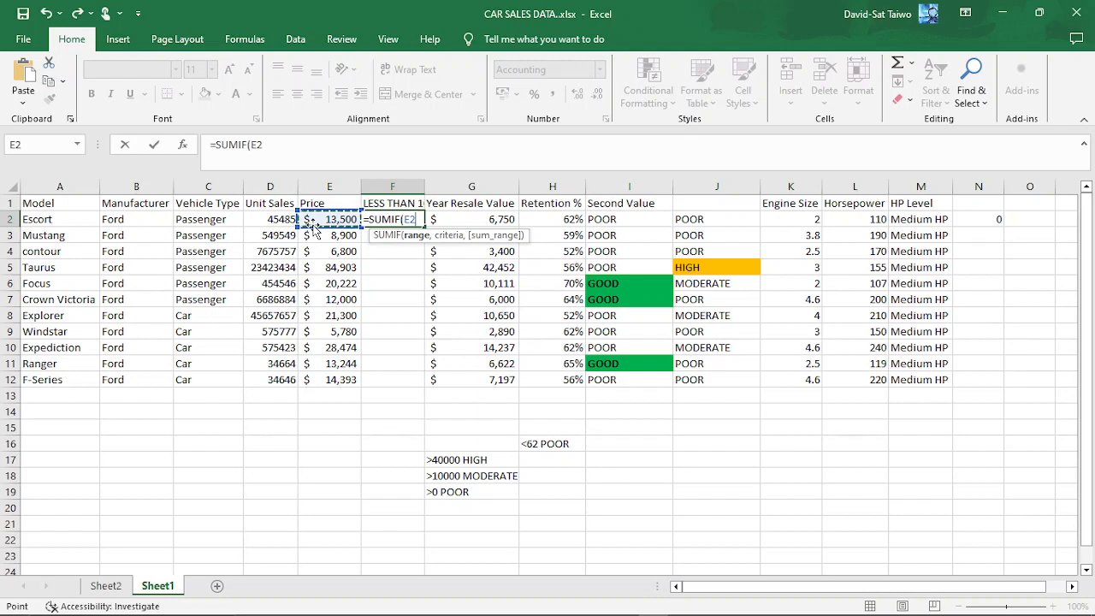
type("<1")
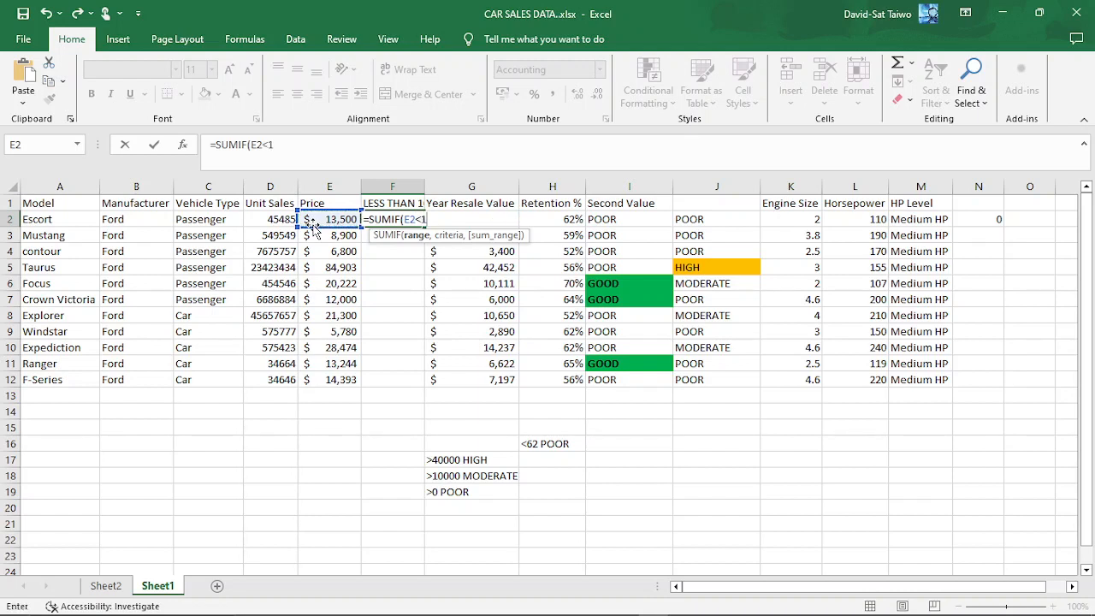
type("0000")
Extend the range in the F2 SUMIF formula to E2:E12 and separate it from the criterion with a comma
left_click(269, 144)
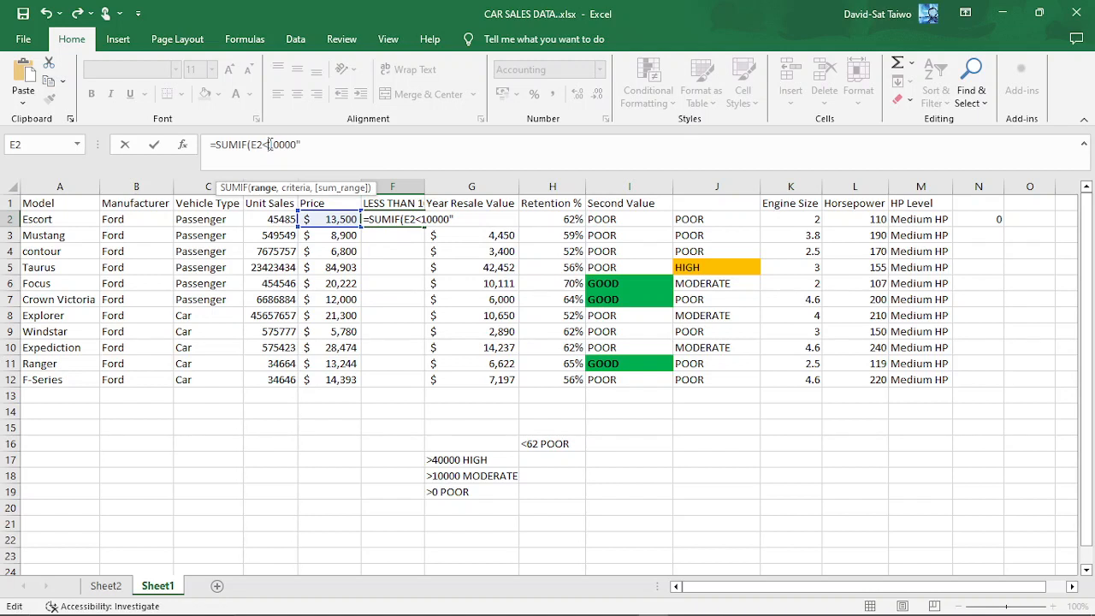
type(":")
type(":")
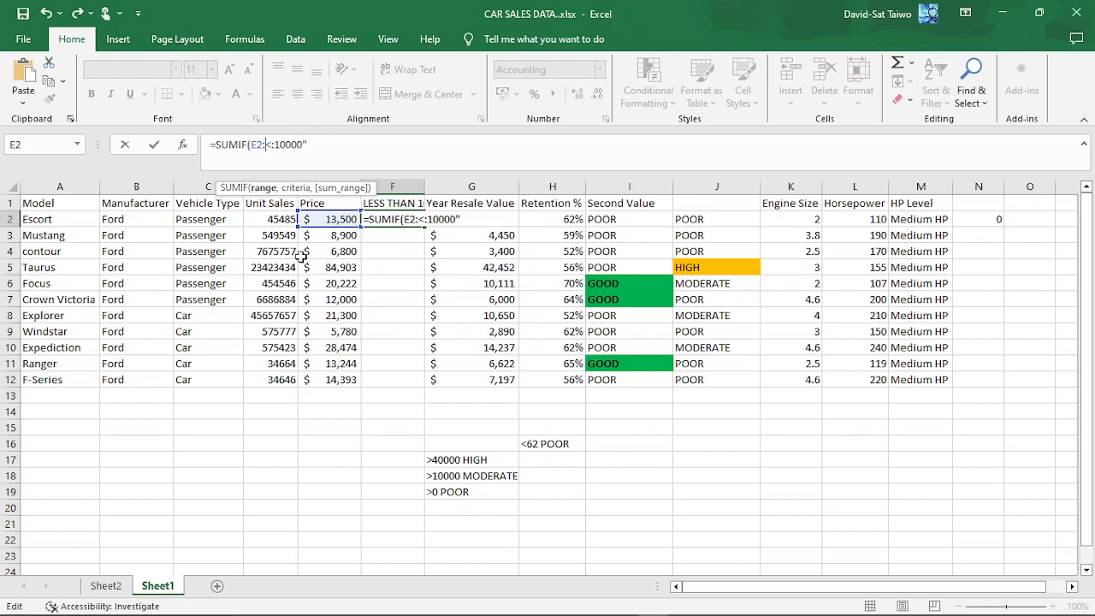
left_click(313, 377)
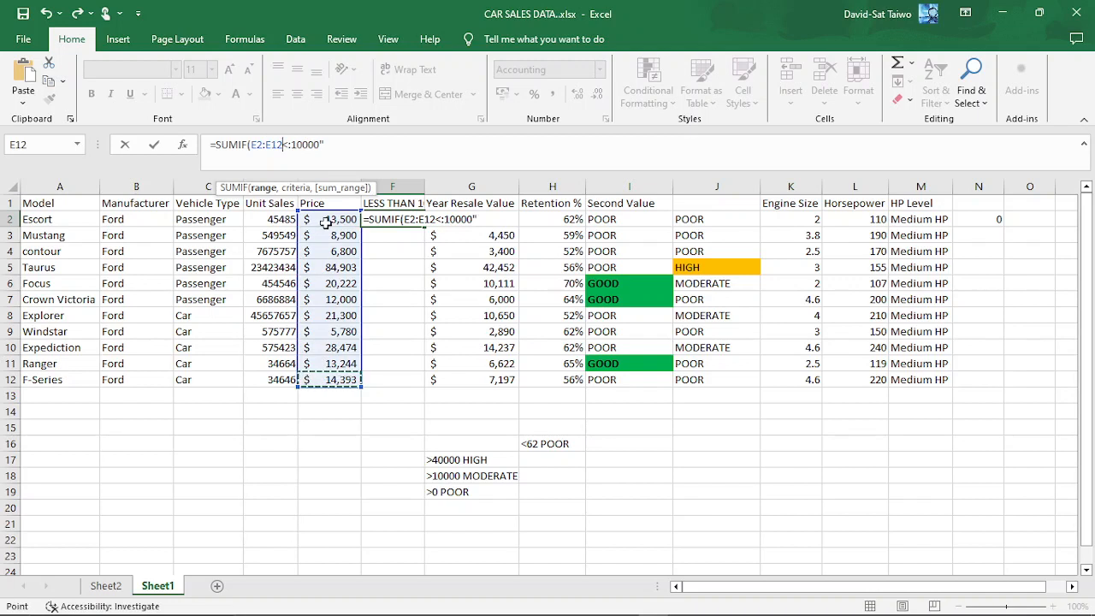
type(",")
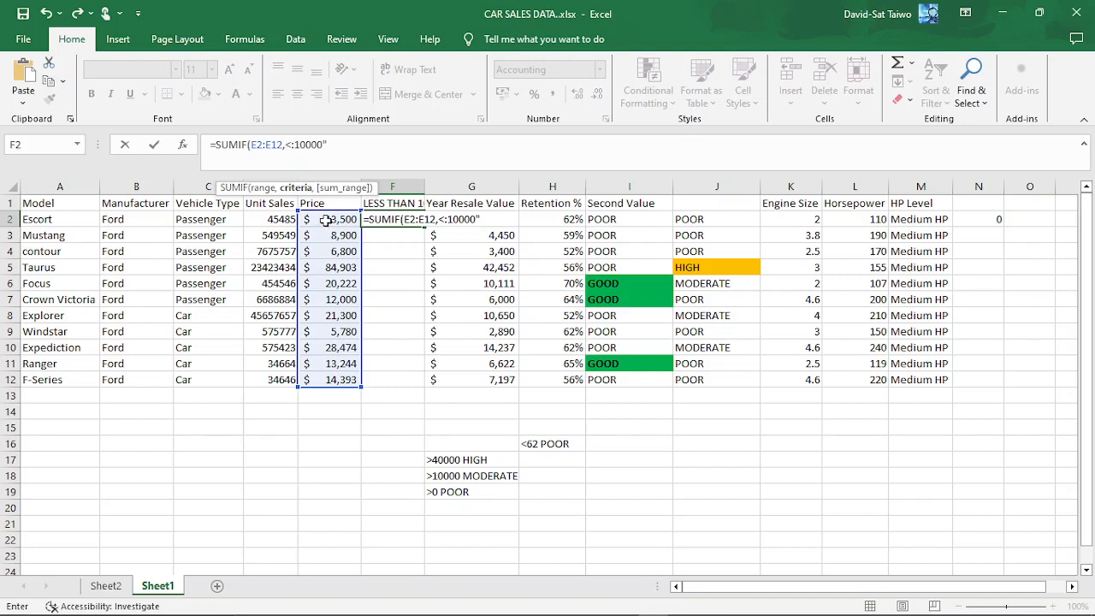
Complete the criterion as E2<"10000" and enter the formula =SUMIF(E2:E12,E2<"10000") in F2
left_click(326, 220)
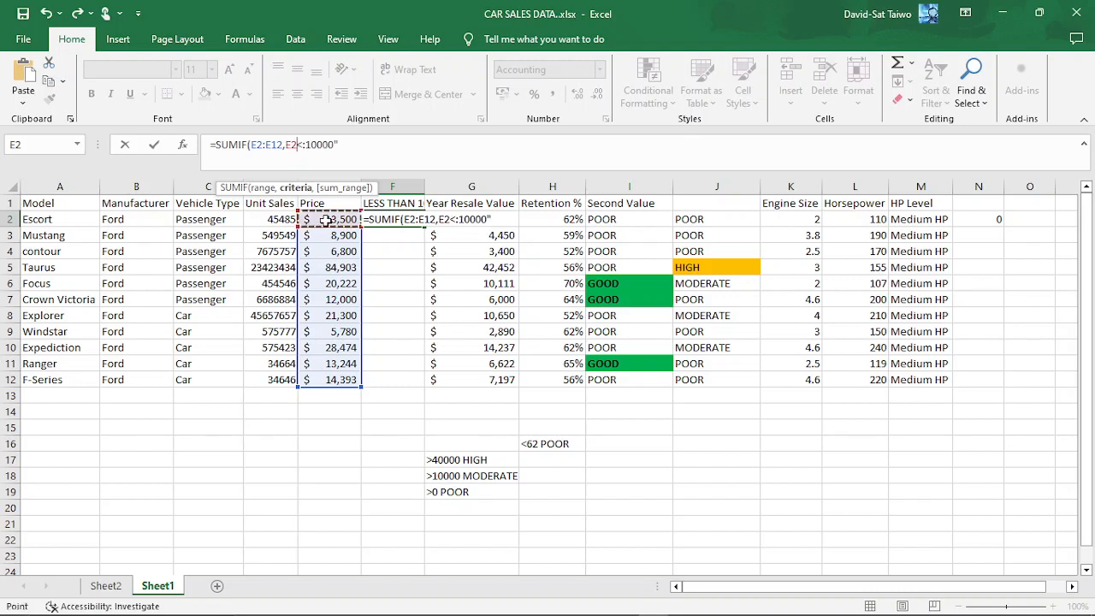
left_click(306, 144)
key("BackSpace")
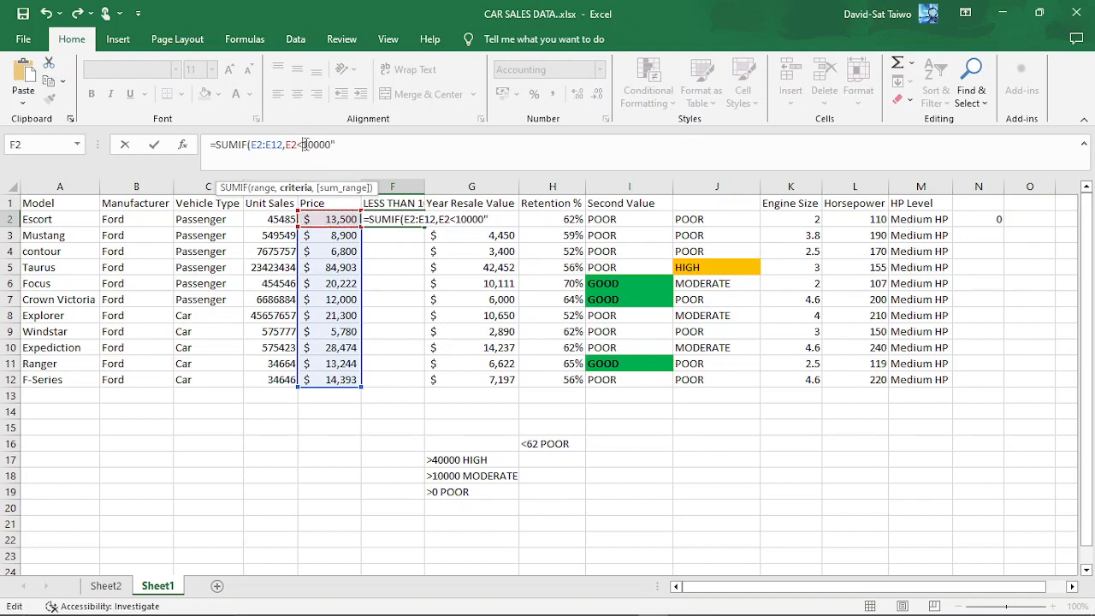
type("\"")
left_click(353, 142)
key("Return")
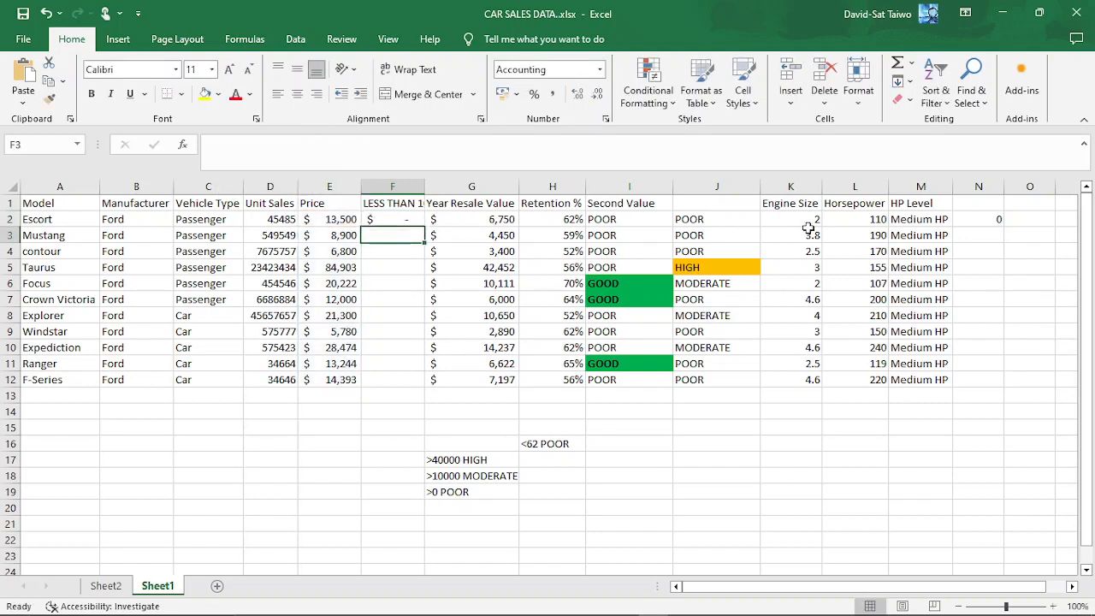
Compare the SUMIF formulas in N2 and F2, and fill the F2 formula down to F12
left_click(976, 220)
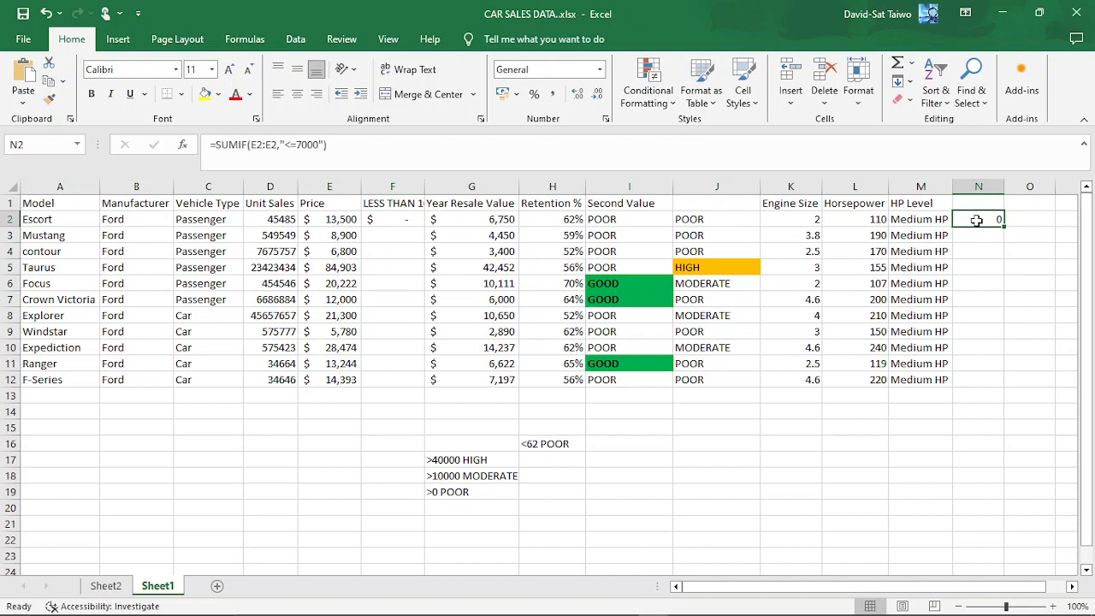
left_click(399, 220)
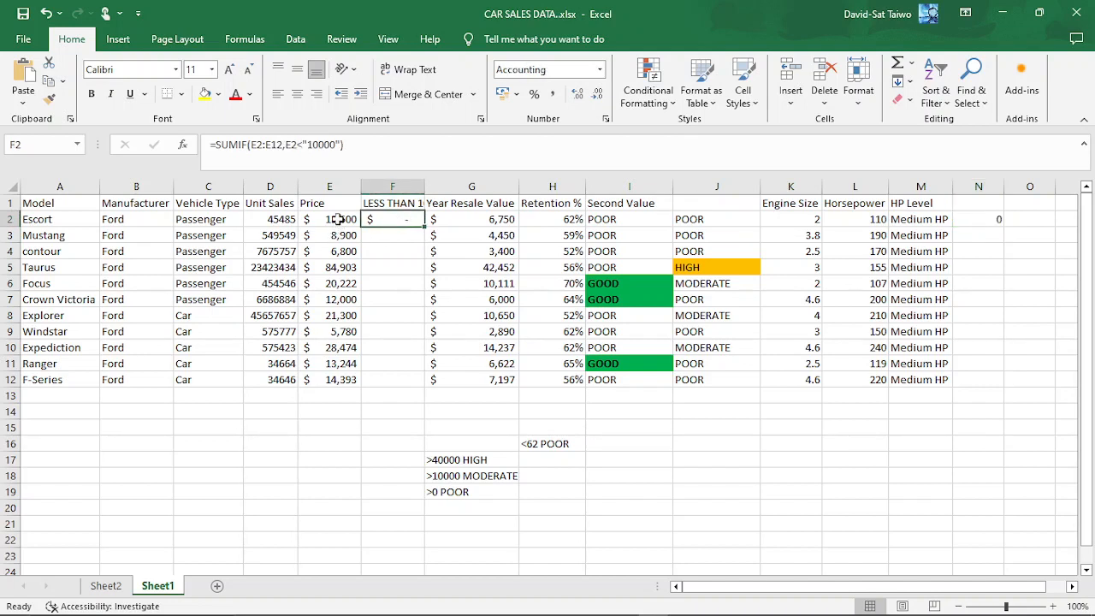
double_click(423, 226)
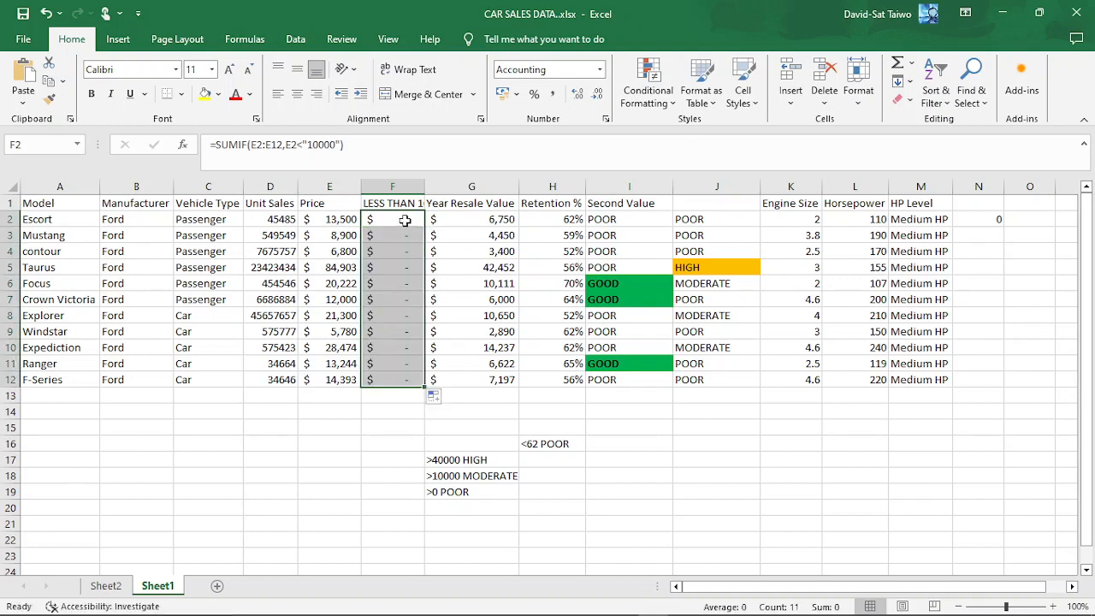
left_click(405, 220)
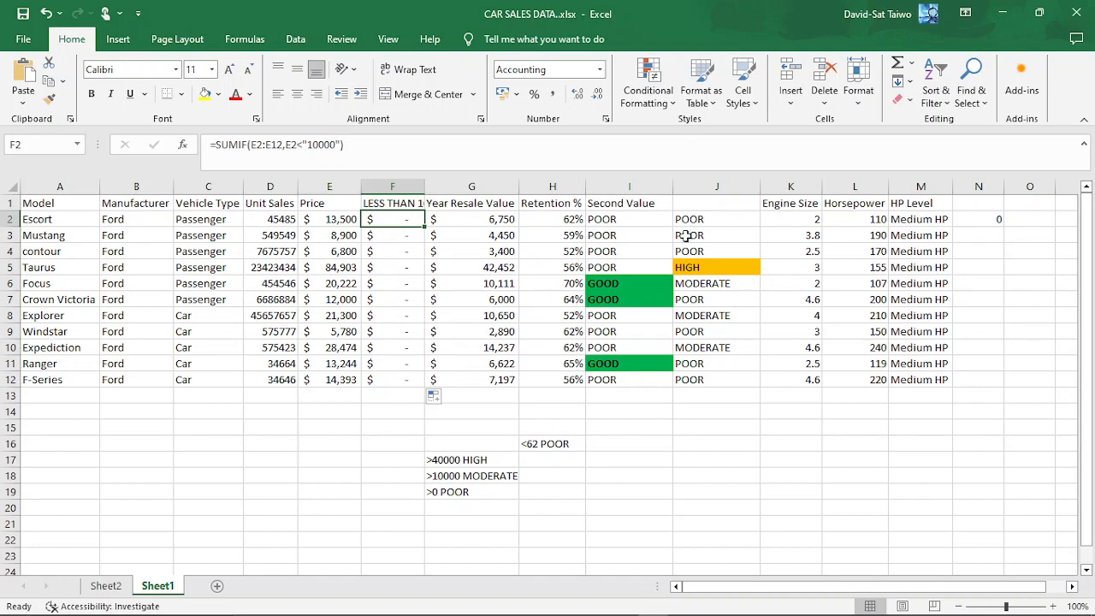
Reduce the SUMIF range in F2 to the single cell E2, giving =SUMIF(E2,E2<"10000")
left_click(978, 222)
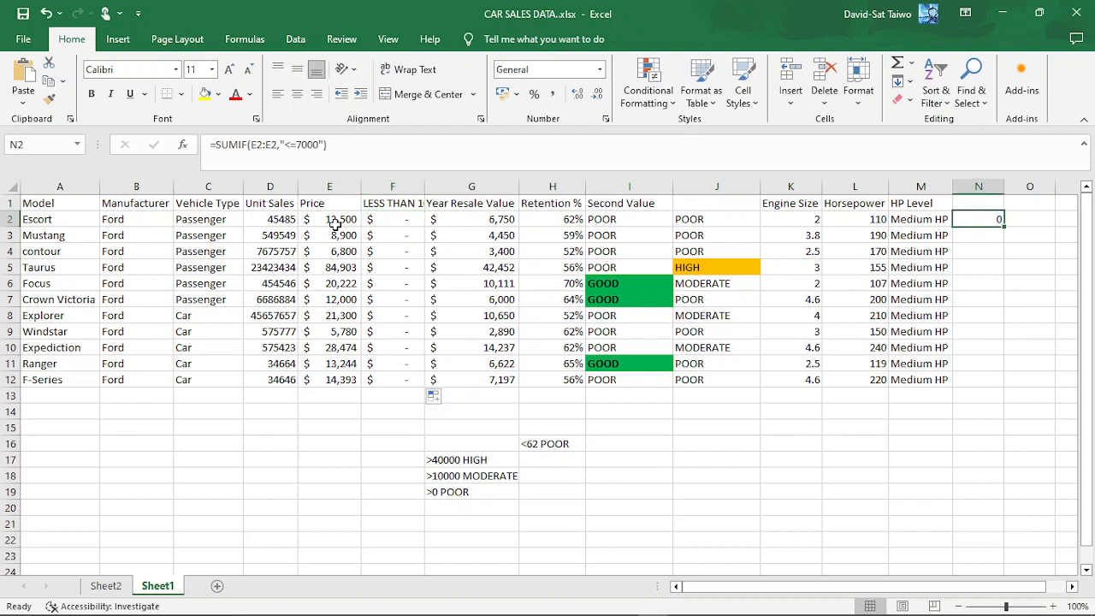
left_click(385, 219)
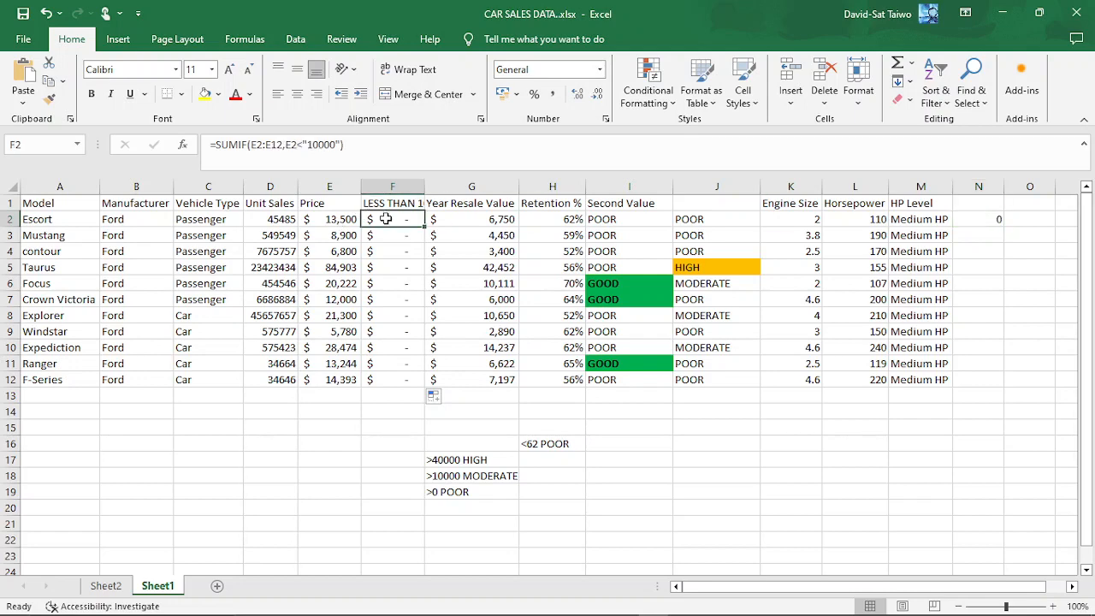
left_click(282, 144)
key("BackSpace")
key("BackSpace")
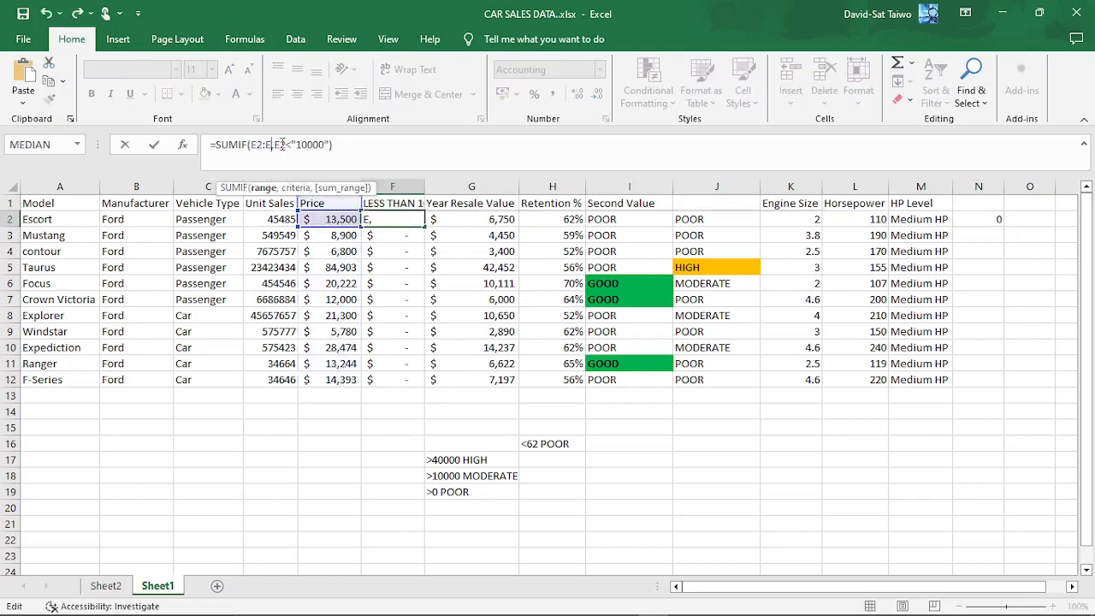
key("BackSpace")
key("BackSpace")
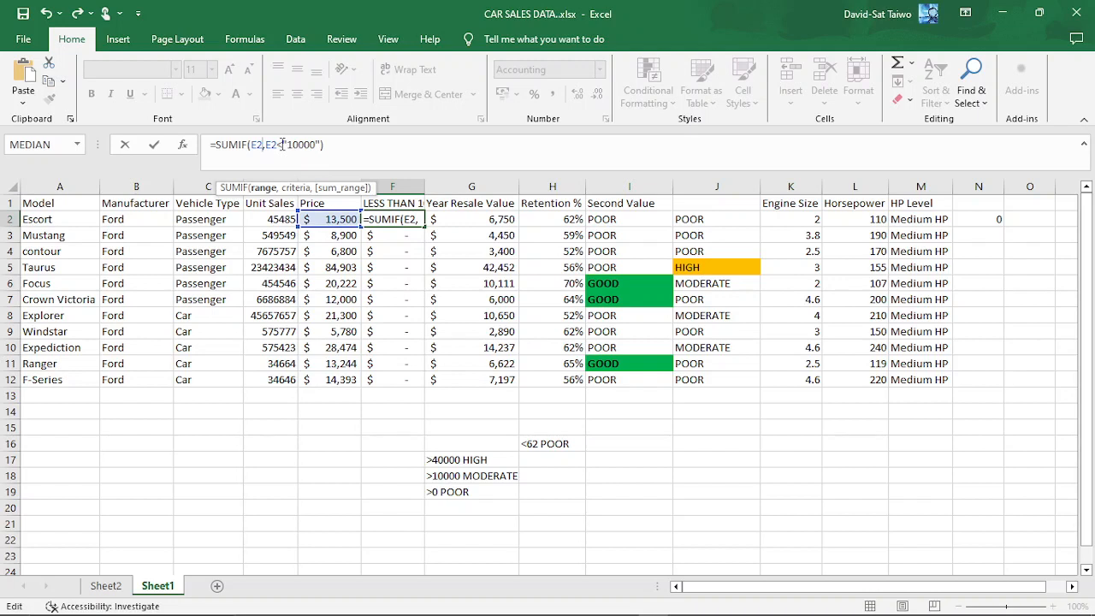
key("Return")
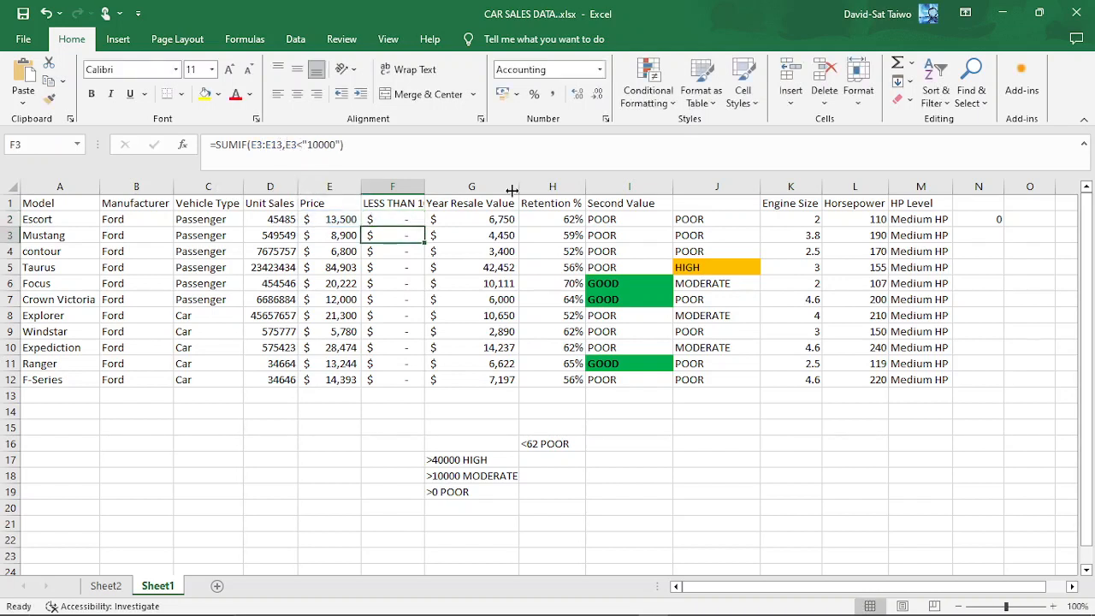
Try to change the F2 formula to =SUMIF(E2:E2<"10000"), cancel the edit and compare it with the N2 formula
left_click(970, 219)
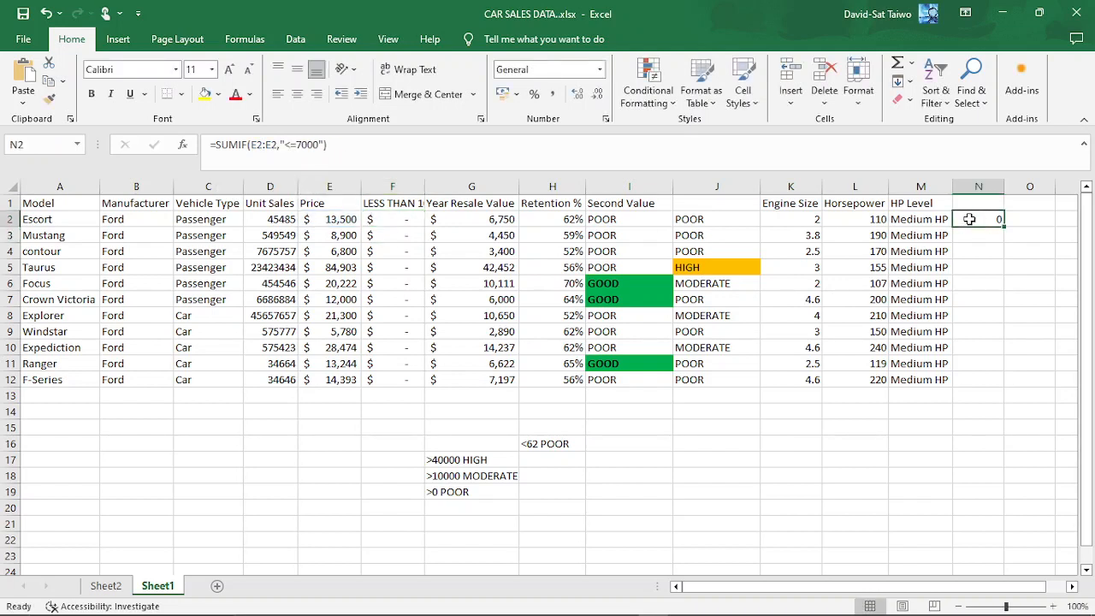
left_click(403, 219)
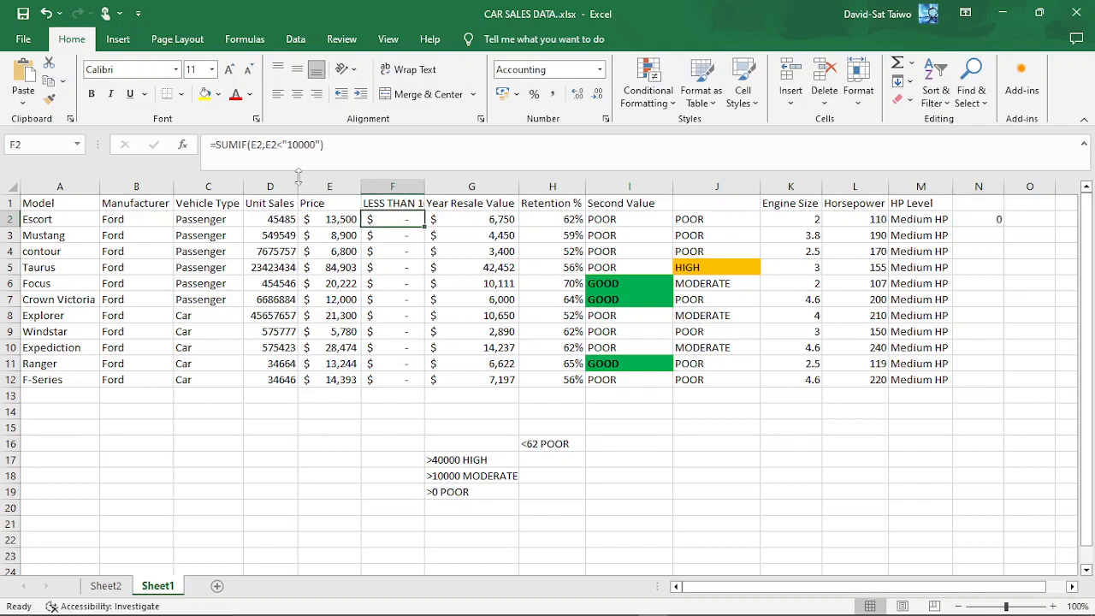
left_click(266, 145)
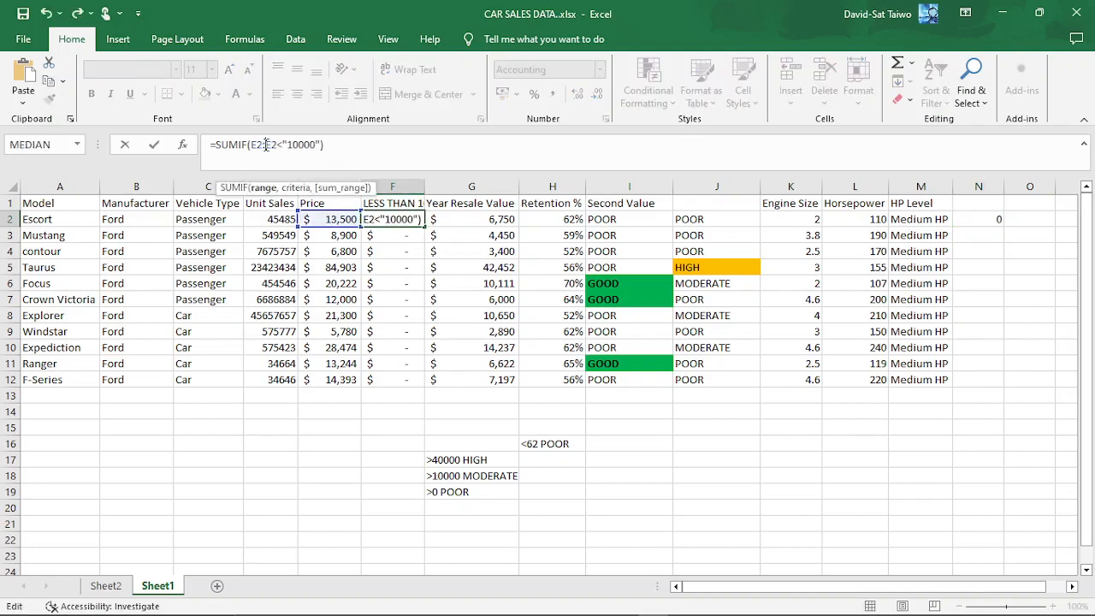
key("Return")
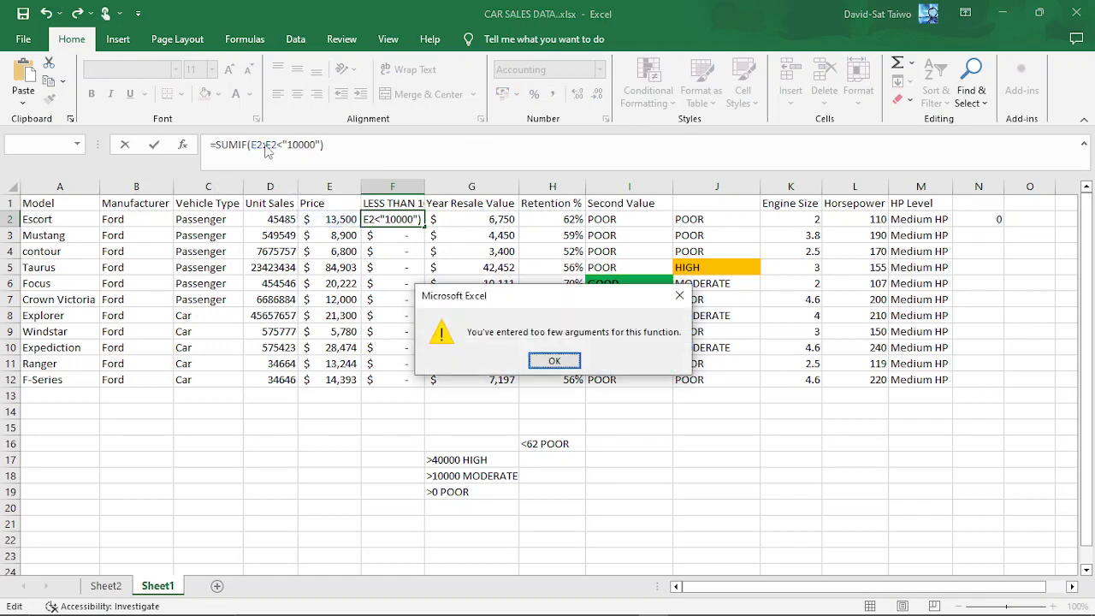
left_click(554, 361)
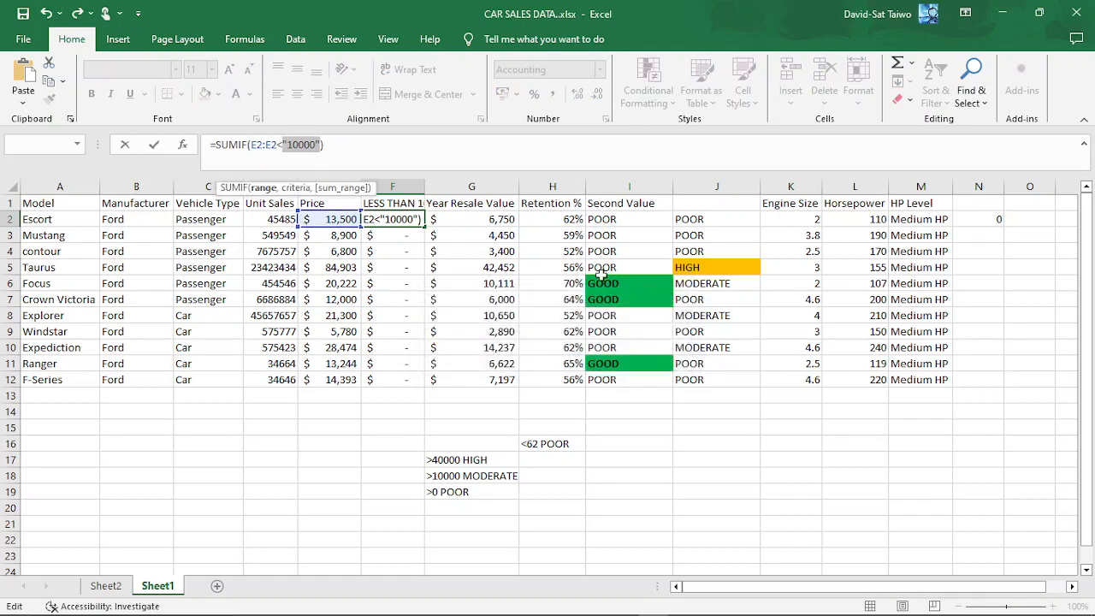
key("Escape")
left_click(962, 219)
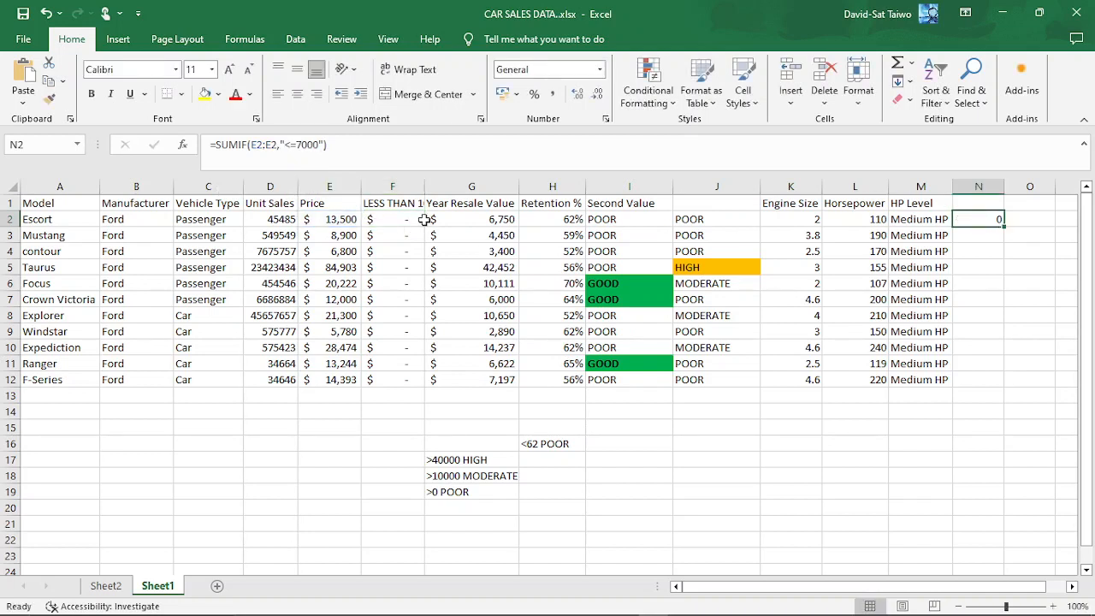
left_click(399, 222)
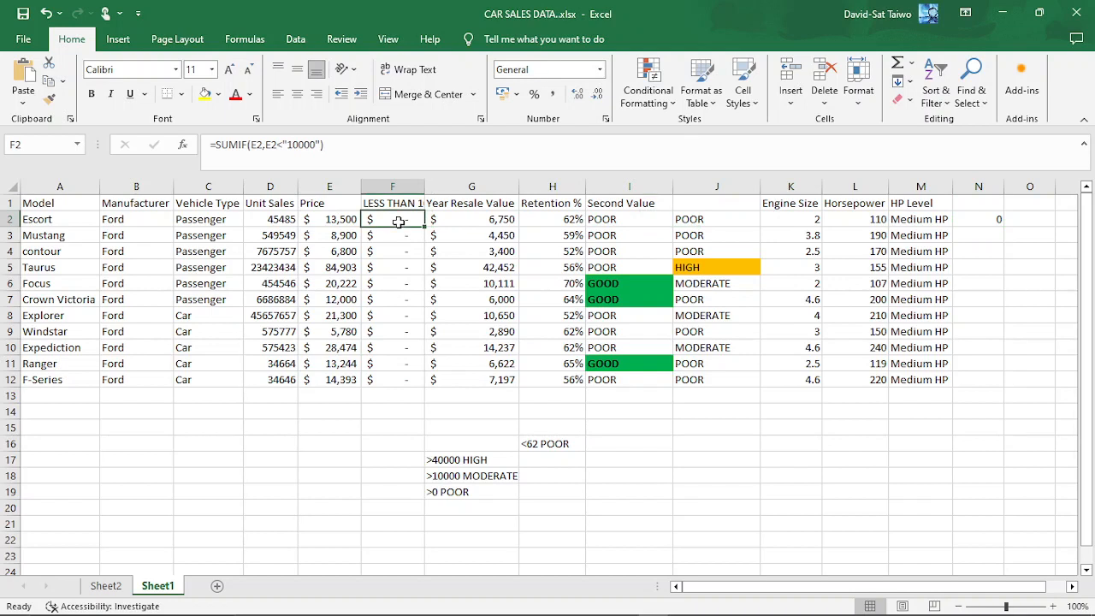
Change the F2 formula to =SUMIF(E2:E2,"10000")
left_click(268, 144)
key("BackSpace")
type(":E2")
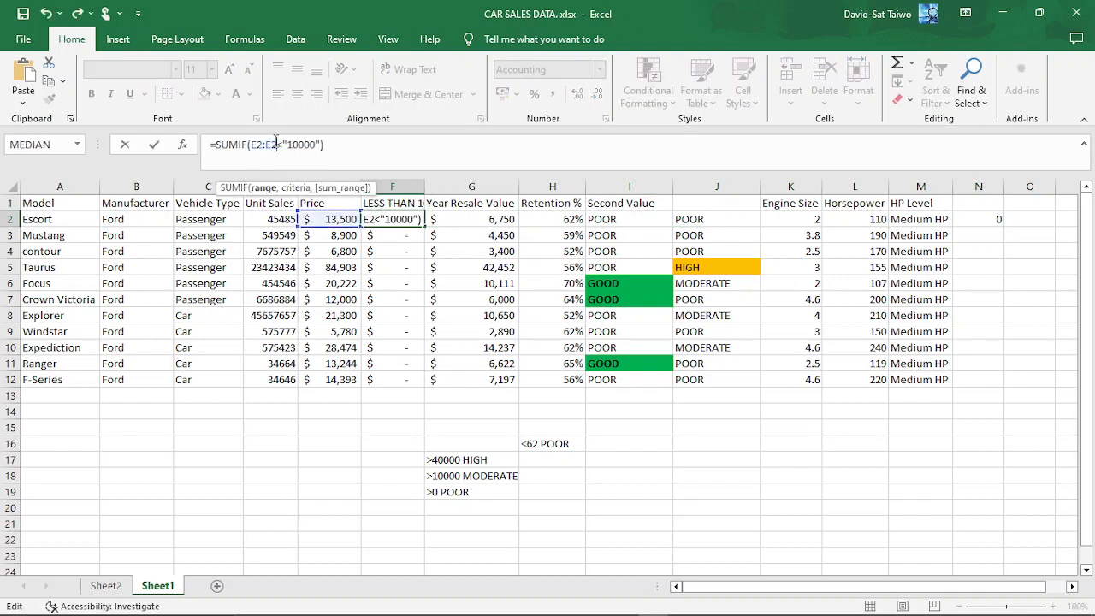
type(",")
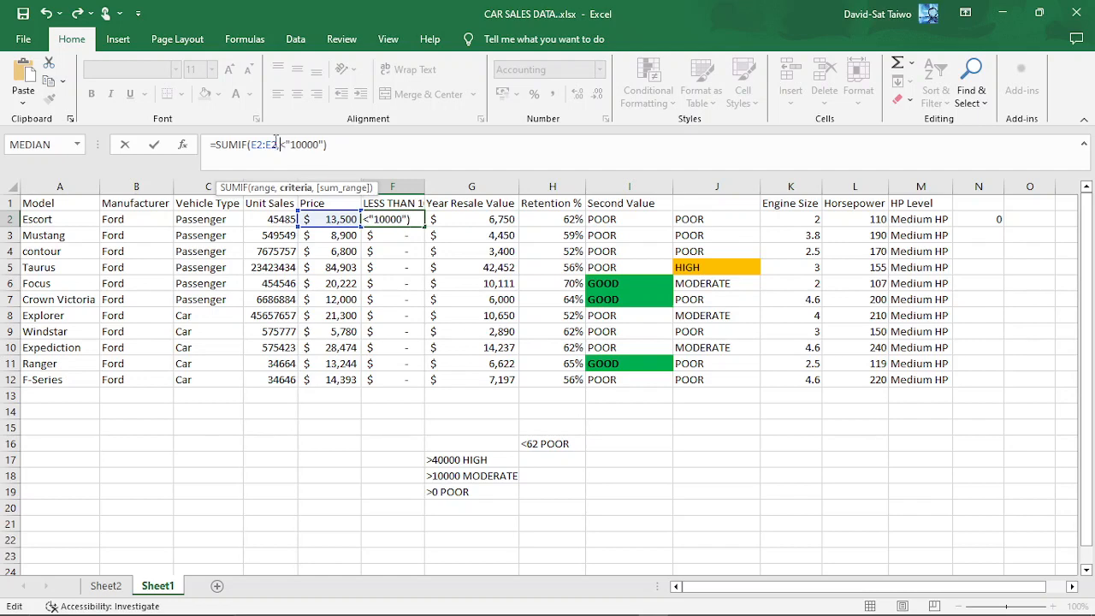
key("Return")
key("Return")
key("BackSpace")
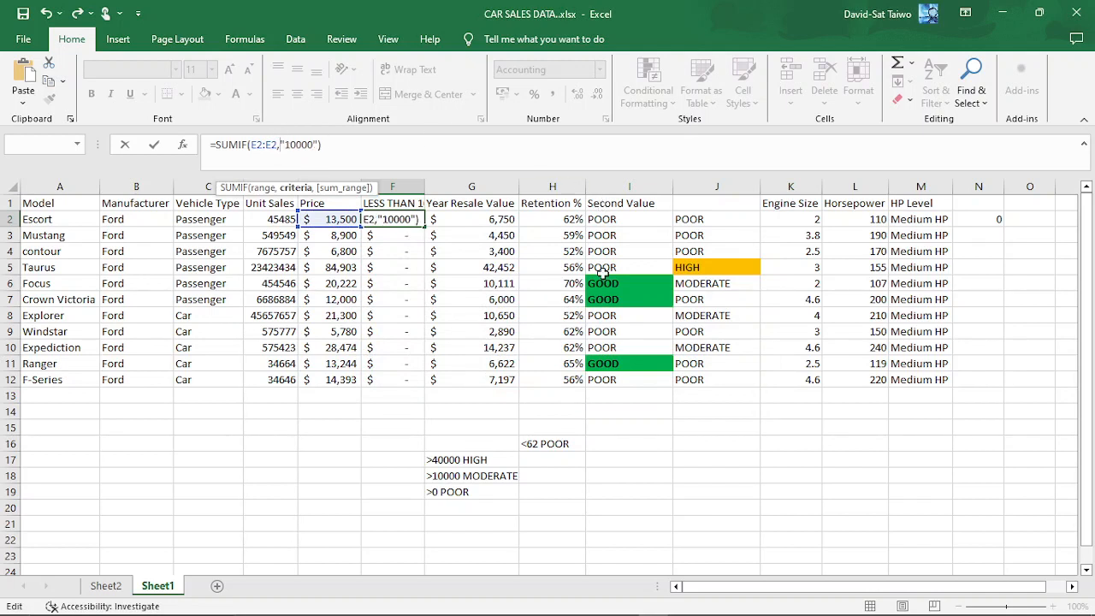
key("Return")
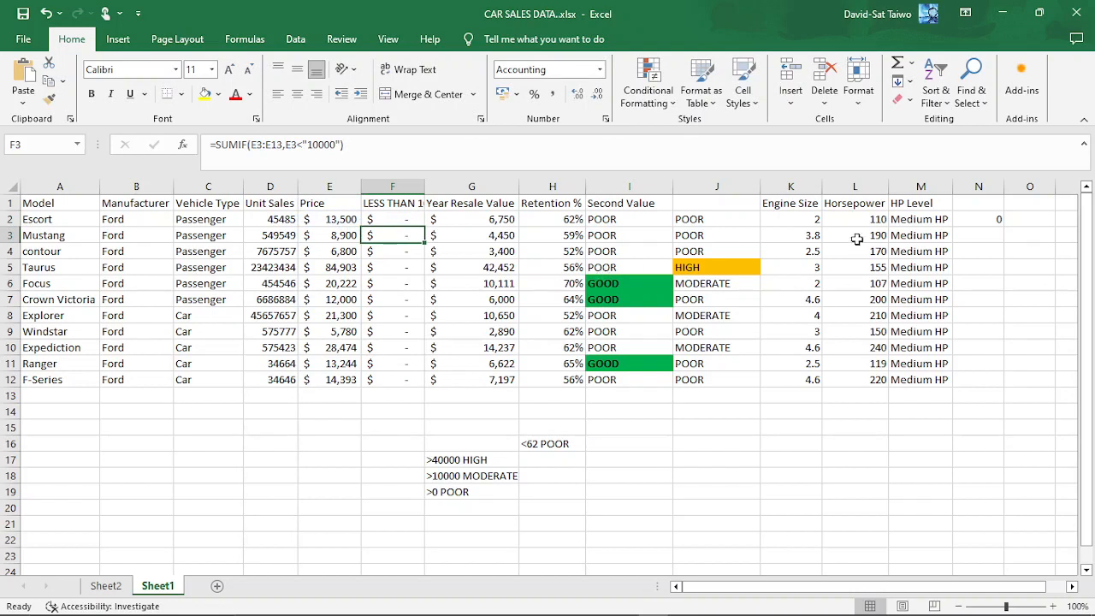
Fill the SUMIF formula in N2 down to N12
left_click(967, 219)
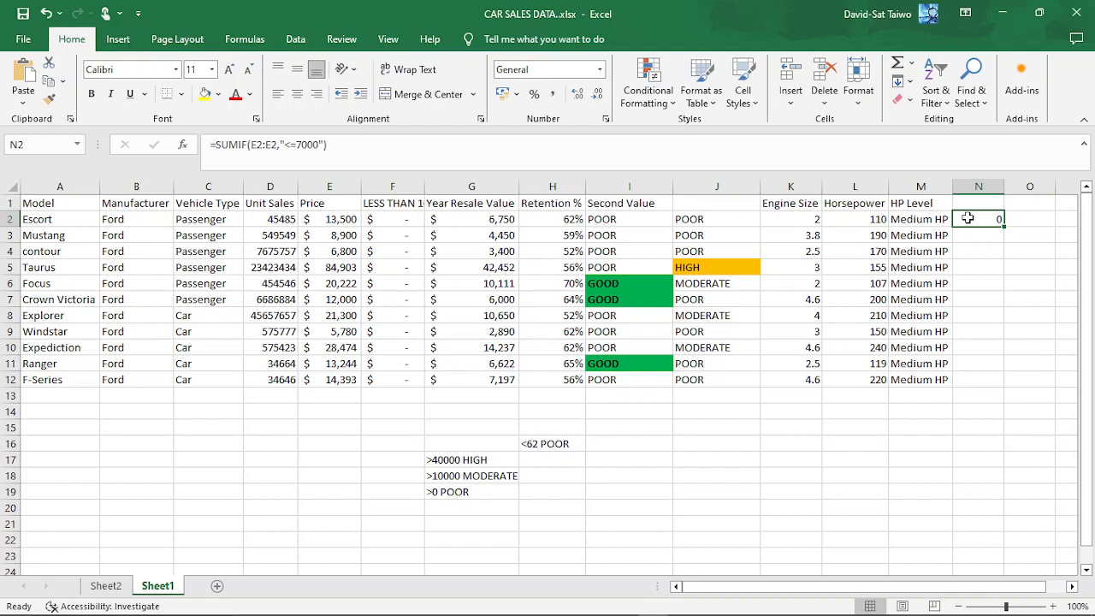
double_click(1003, 228)
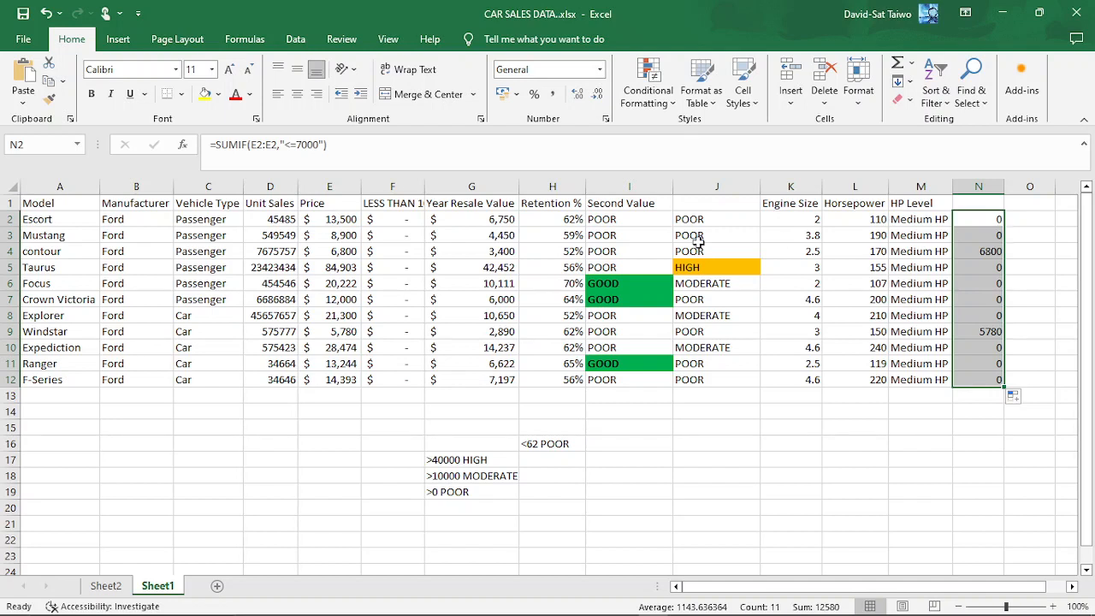
Change the F2 criterion so the formula reads =SUMIF(E2:E2,"<=10000"), and fill it down to F12
left_click(401, 219)
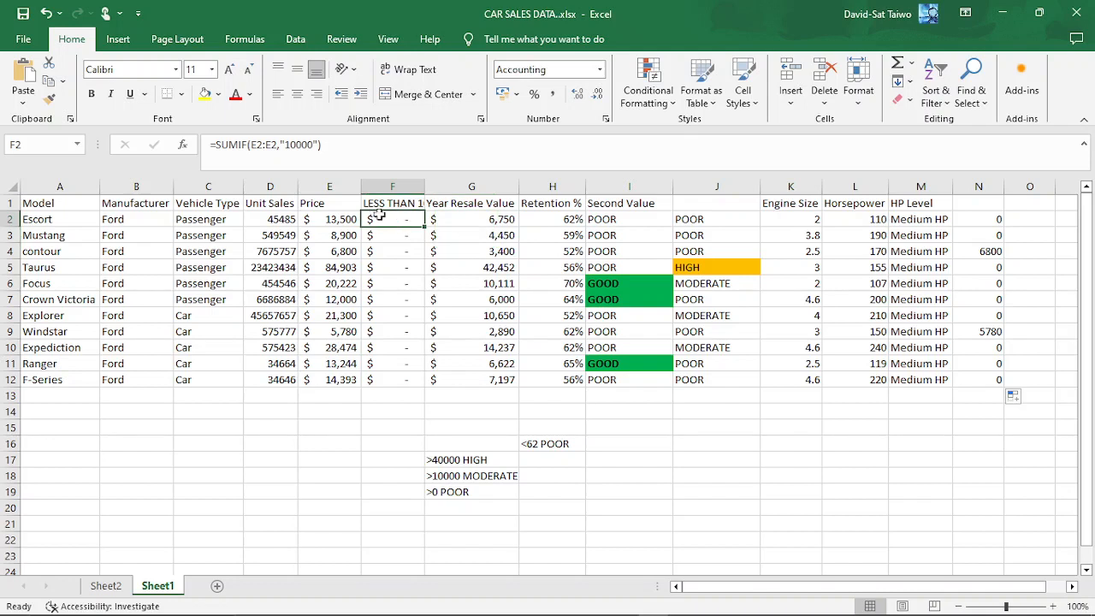
left_click(285, 143)
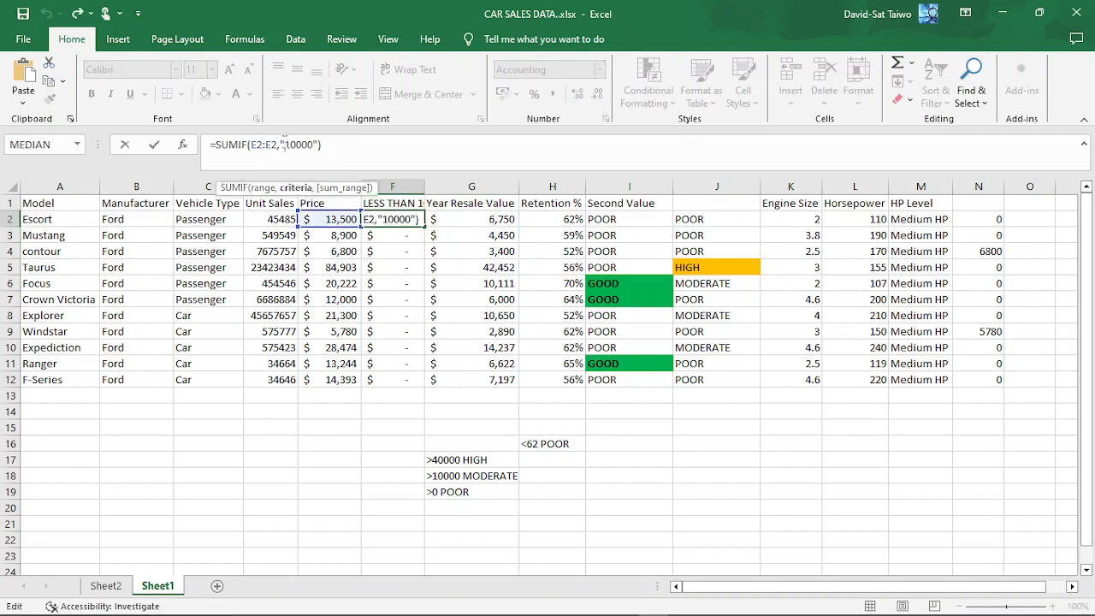
type("<")
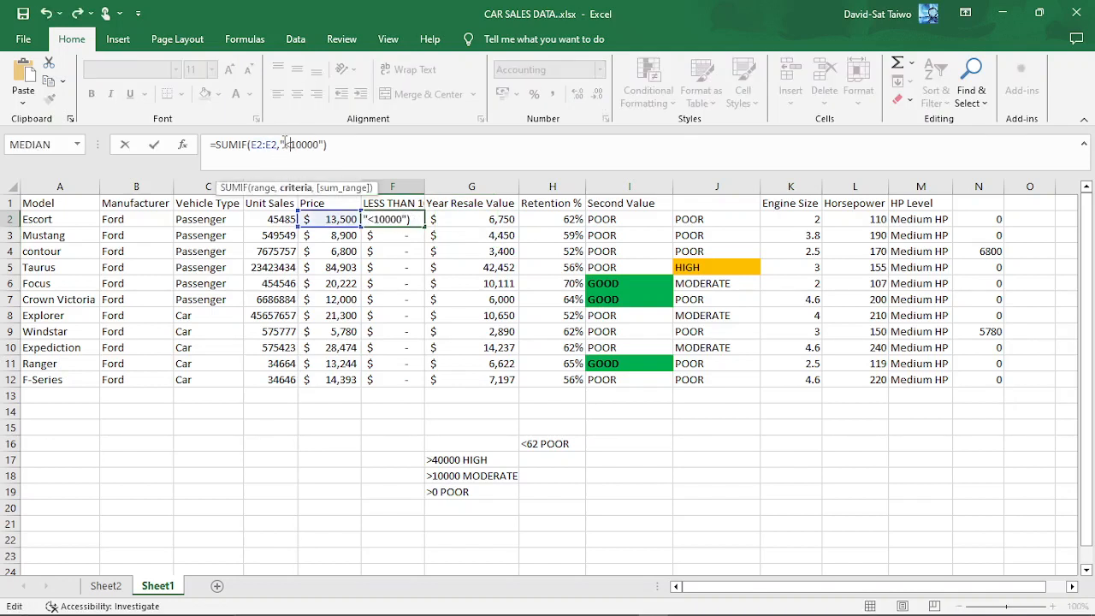
type("=")
key("Return")
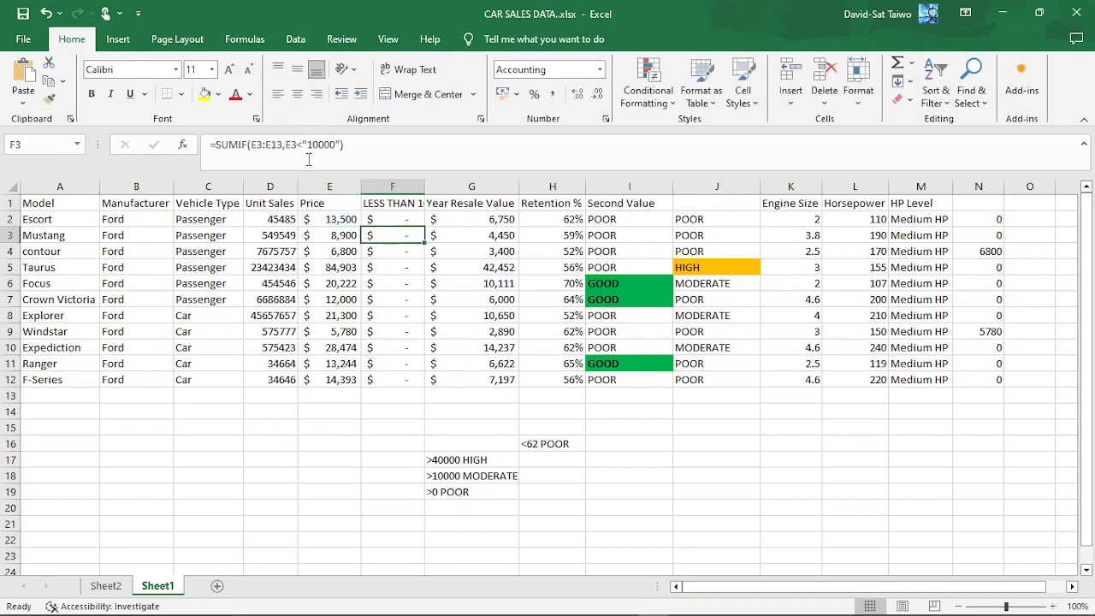
left_click(402, 221)
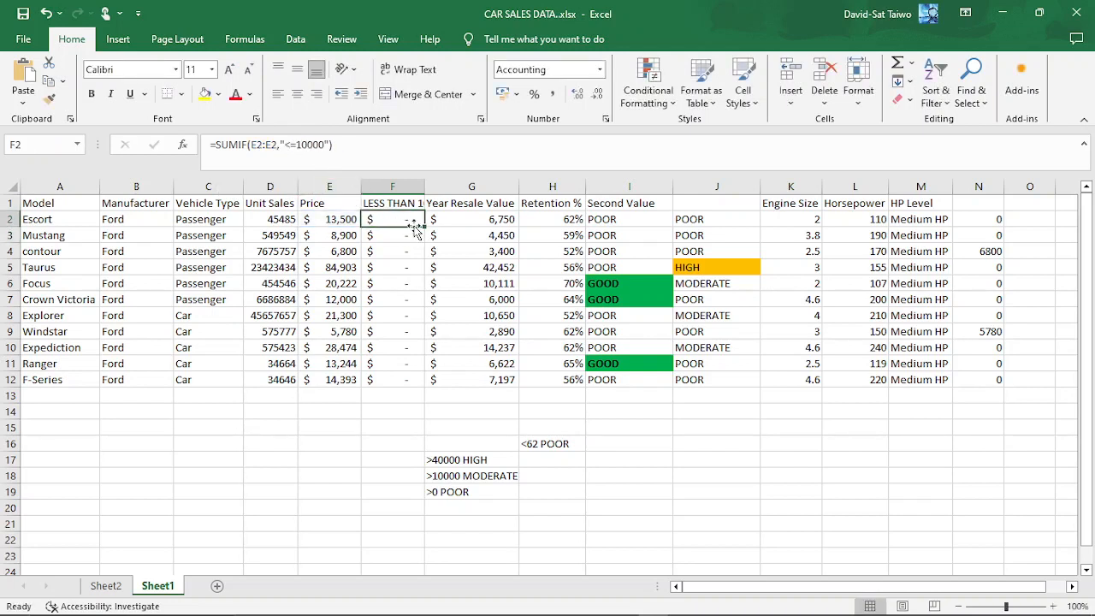
double_click(422, 227)
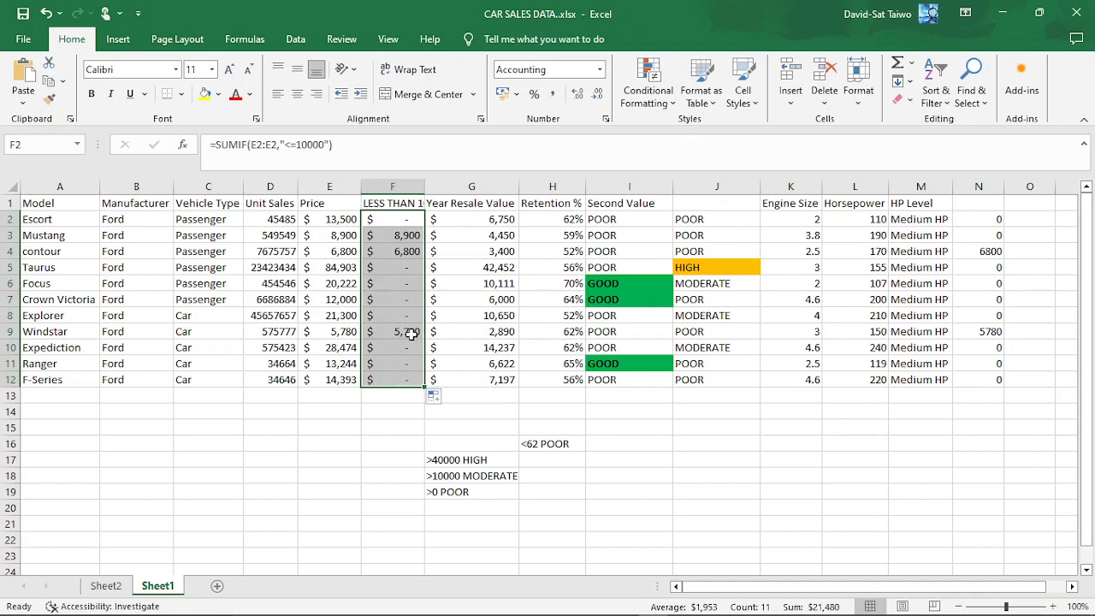
Total the less-than-10K prices in F13 with =SUM(F2:F12), and widen column F to fit its header
left_click(393, 285)
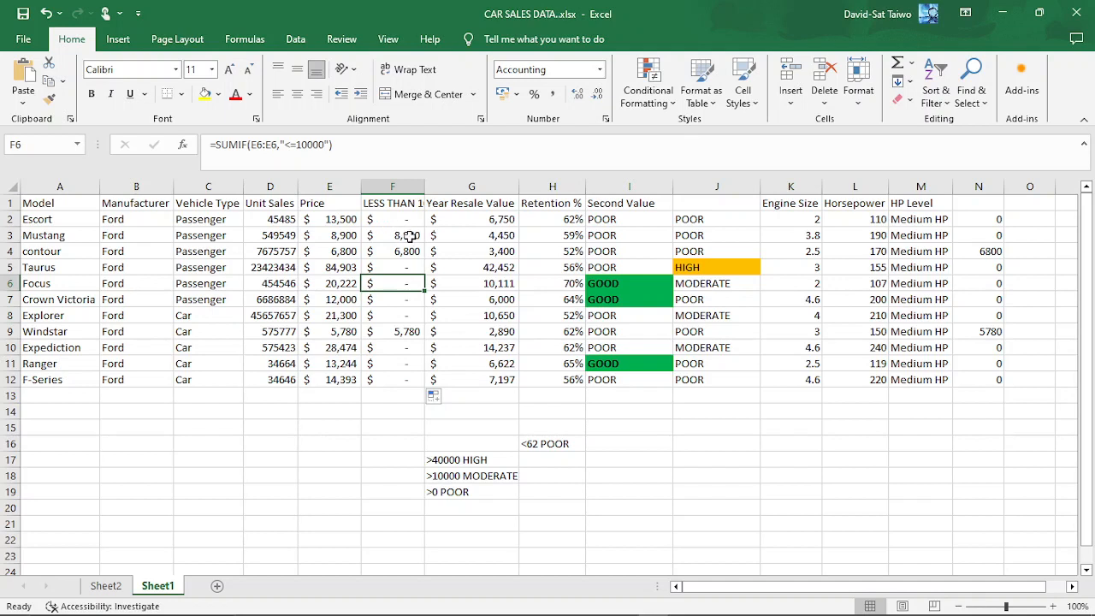
left_click(409, 236)
left_click(409, 252)
left_click(398, 333)
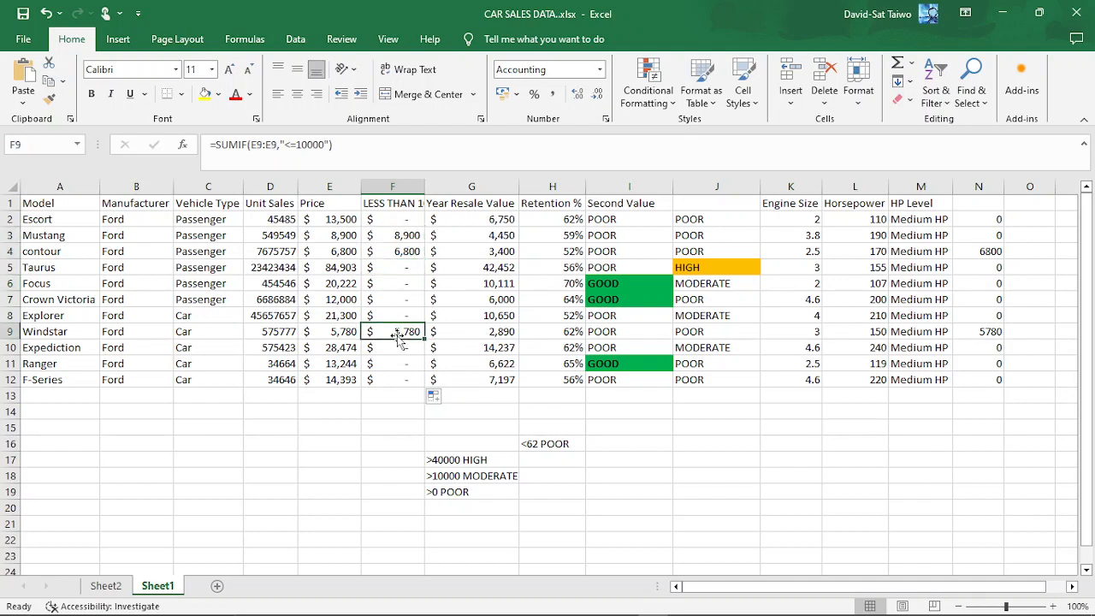
left_click(400, 395)
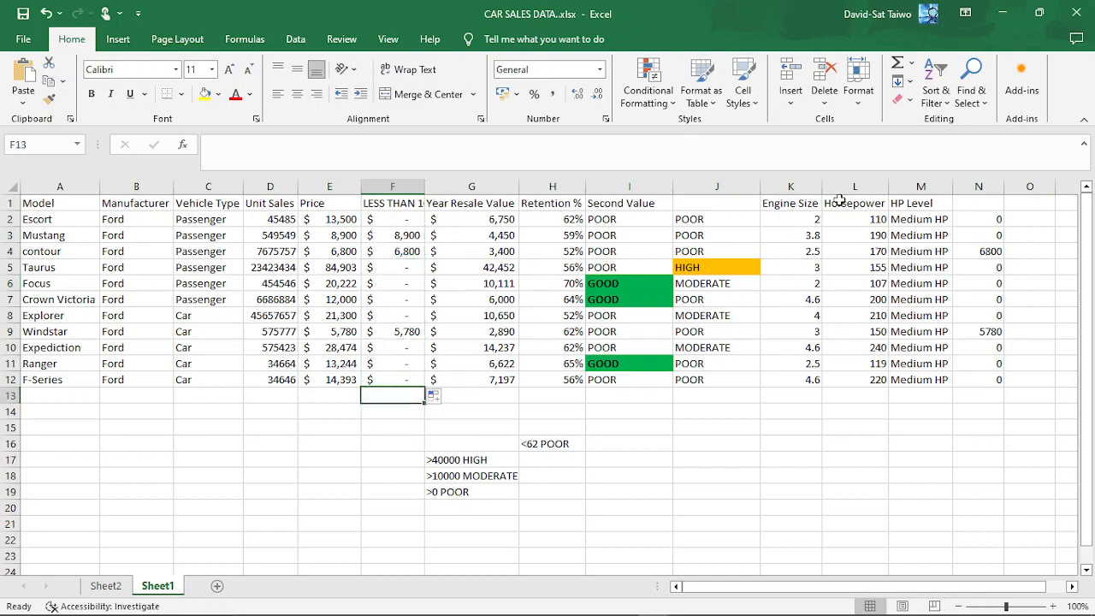
left_click(900, 65)
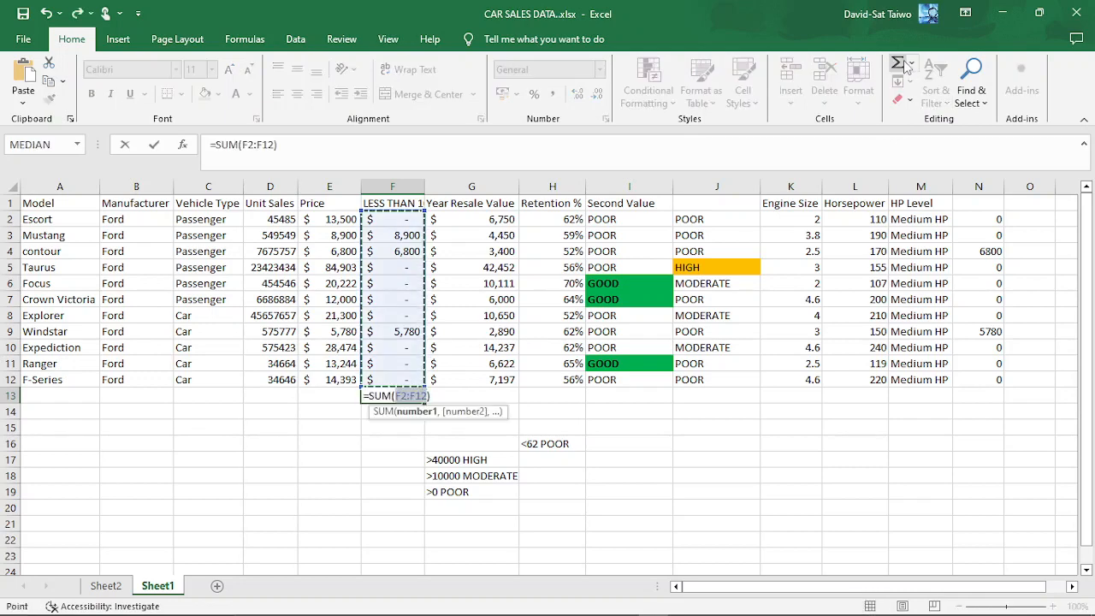
key("Return")
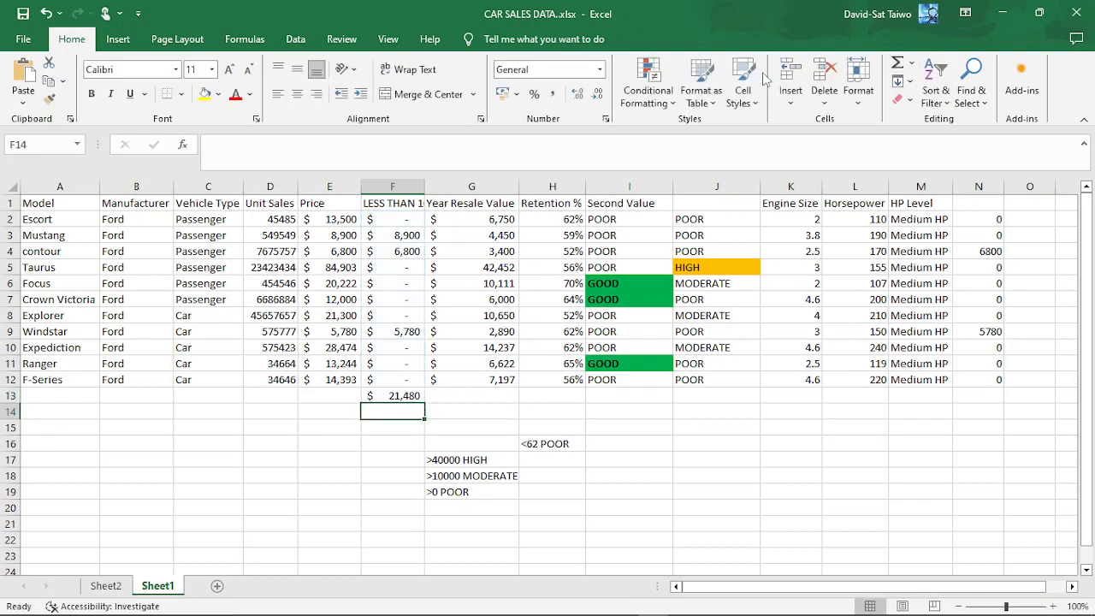
left_click_drag(425, 180, 440, 181)
left_click(402, 440)
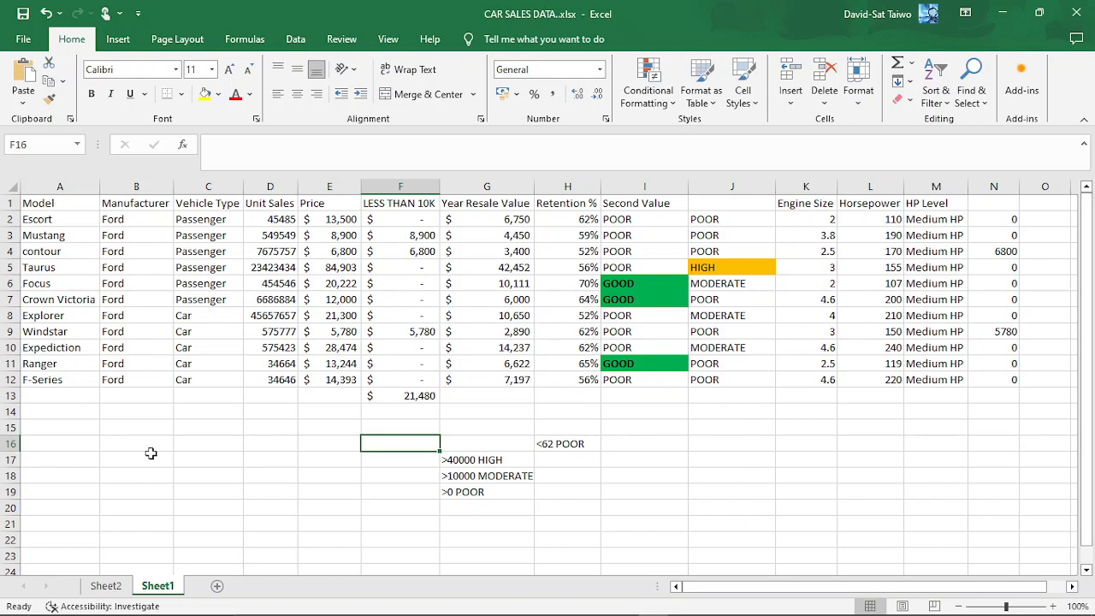
Check the topic list on Sheet2, and clear the rating notes in G15:I22 of Sheet1
left_click(112, 590)
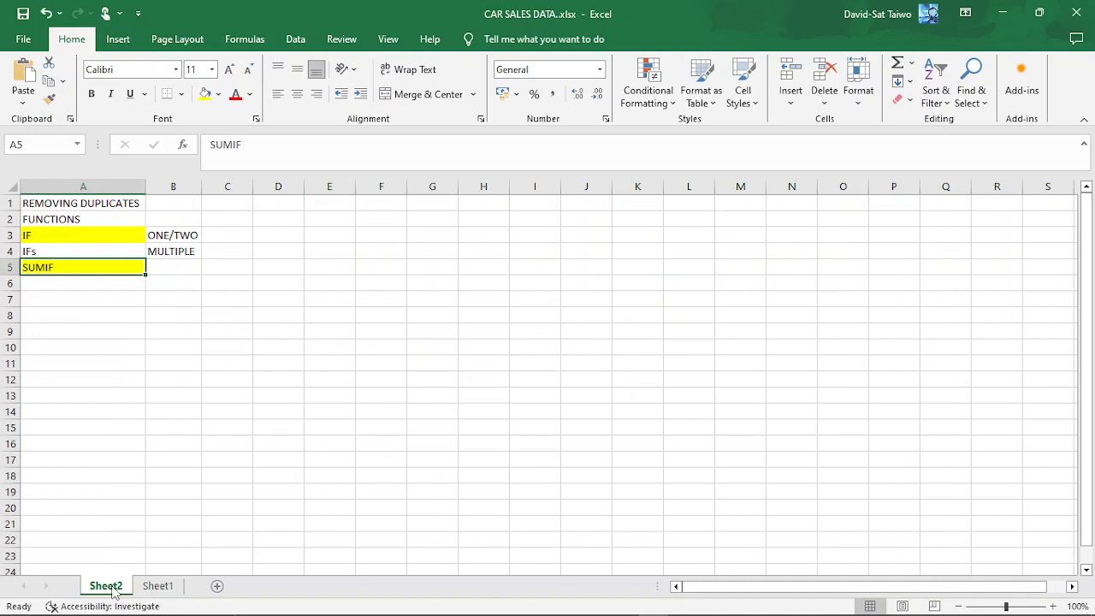
left_click(157, 586)
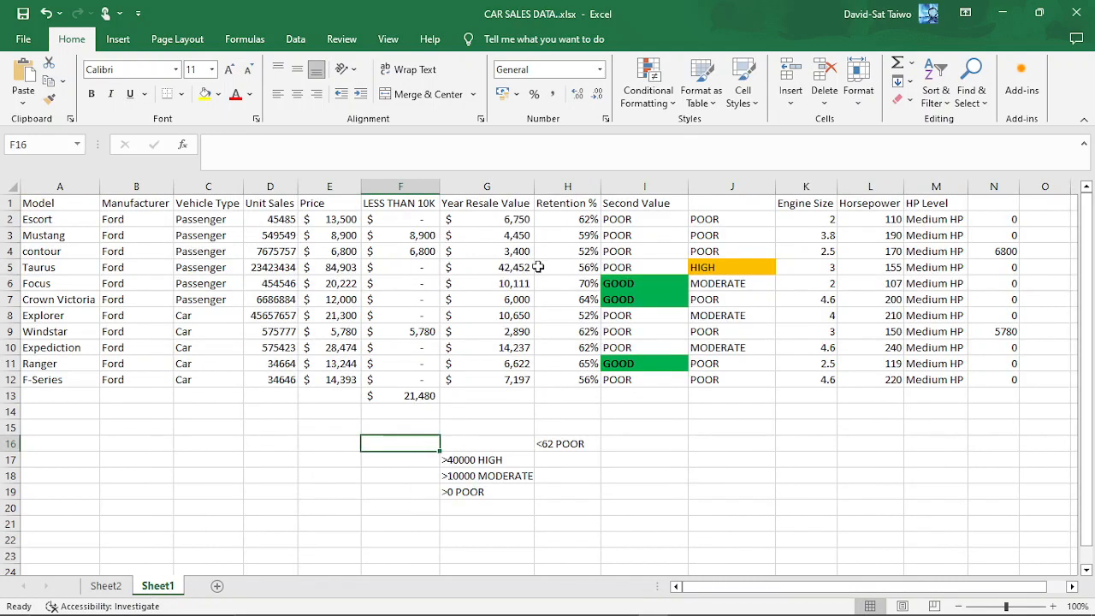
left_click(163, 458)
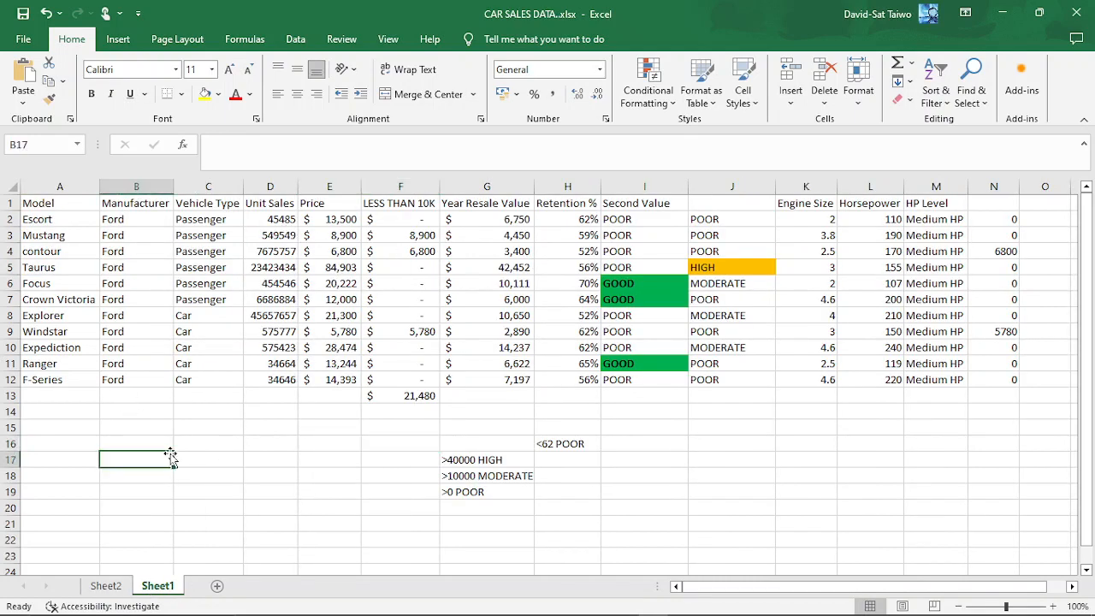
left_click_drag(474, 430, 633, 533)
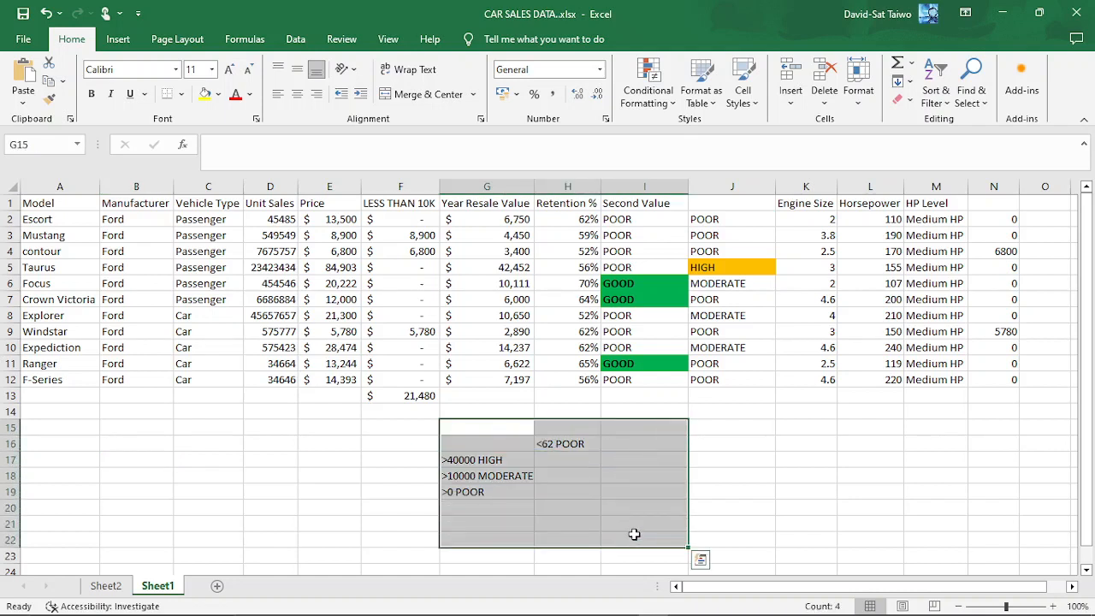
key("Delete")
left_click(450, 473)
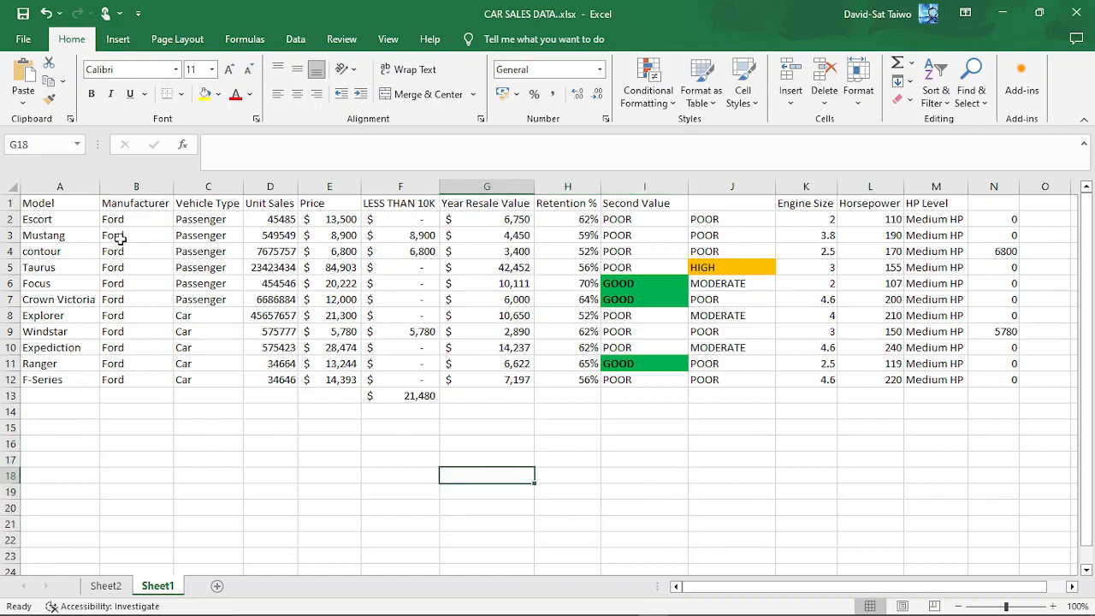
Copy the Escort record in row 2 and paste it over the Explorer record in row 8
left_click_drag(36, 220, 997, 224)
key("ctrl+c")
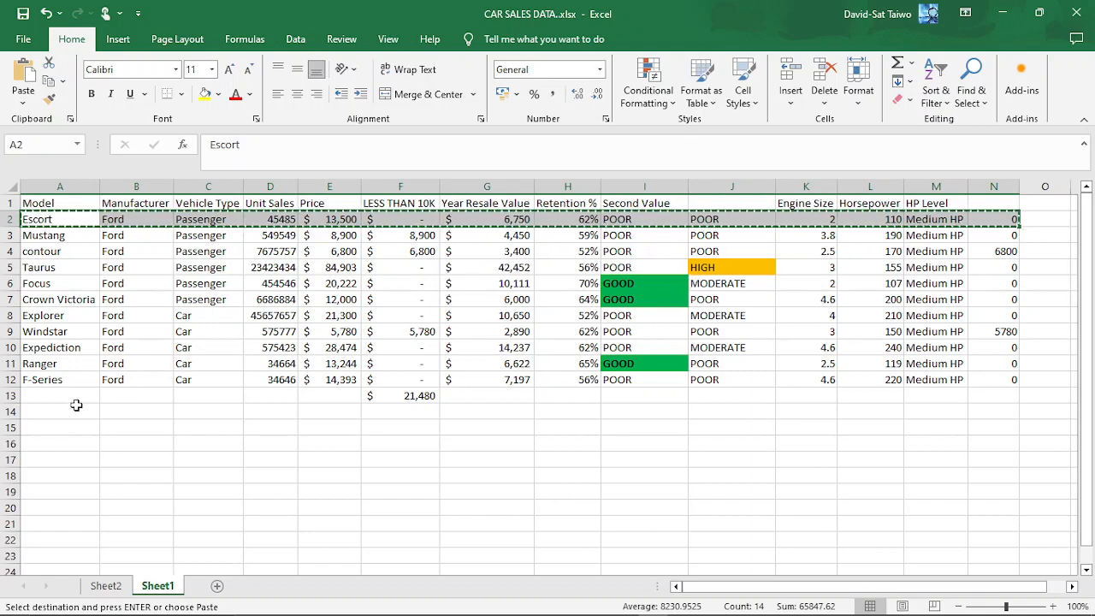
right_click(7, 219)
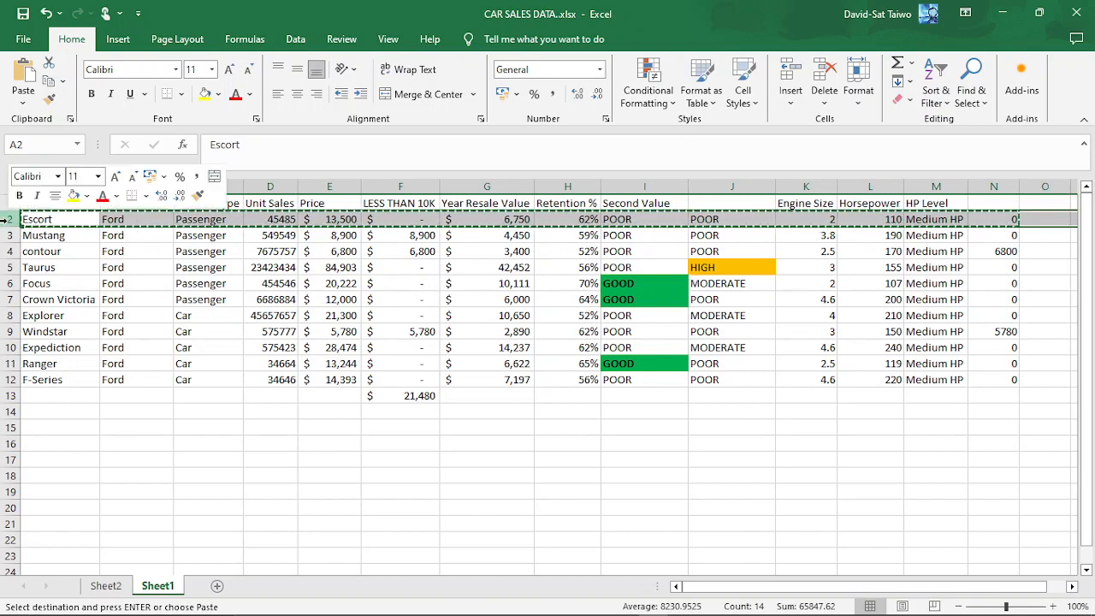
left_click(30, 278)
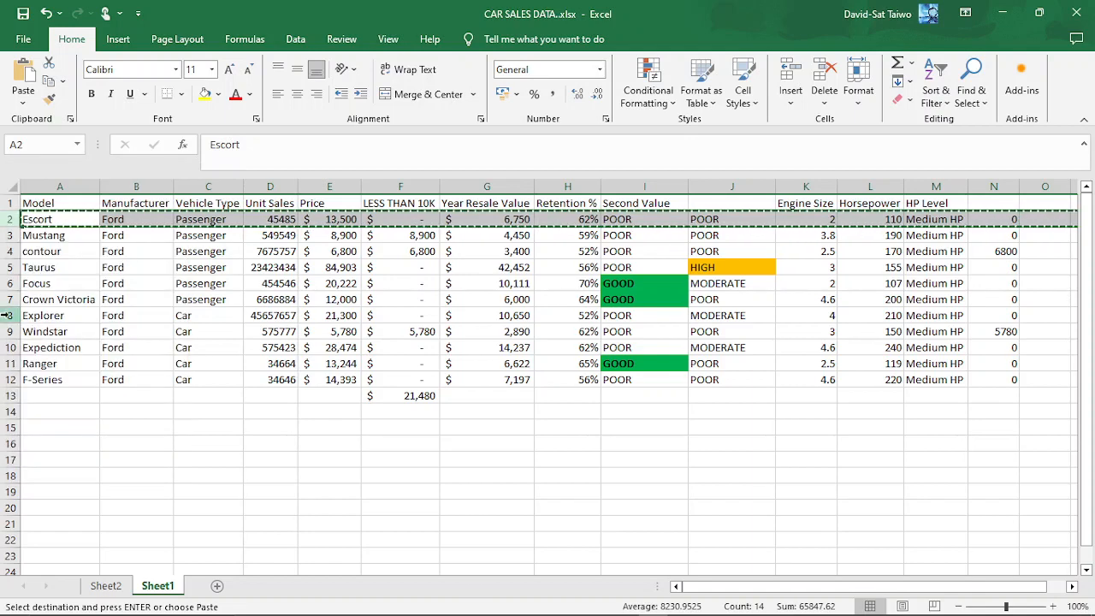
right_click(6, 315)
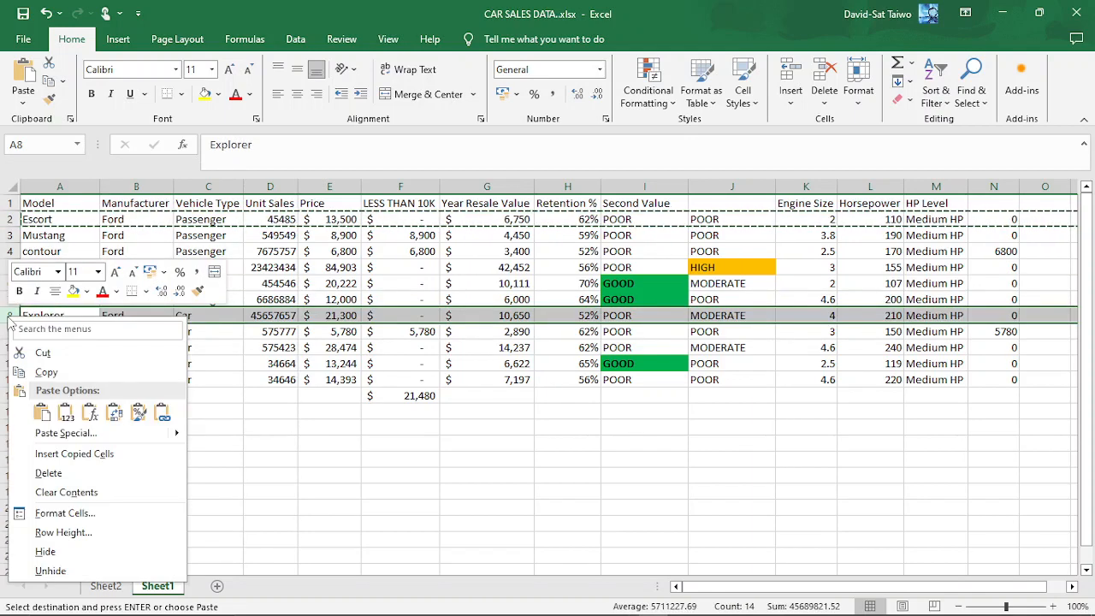
left_click(43, 415)
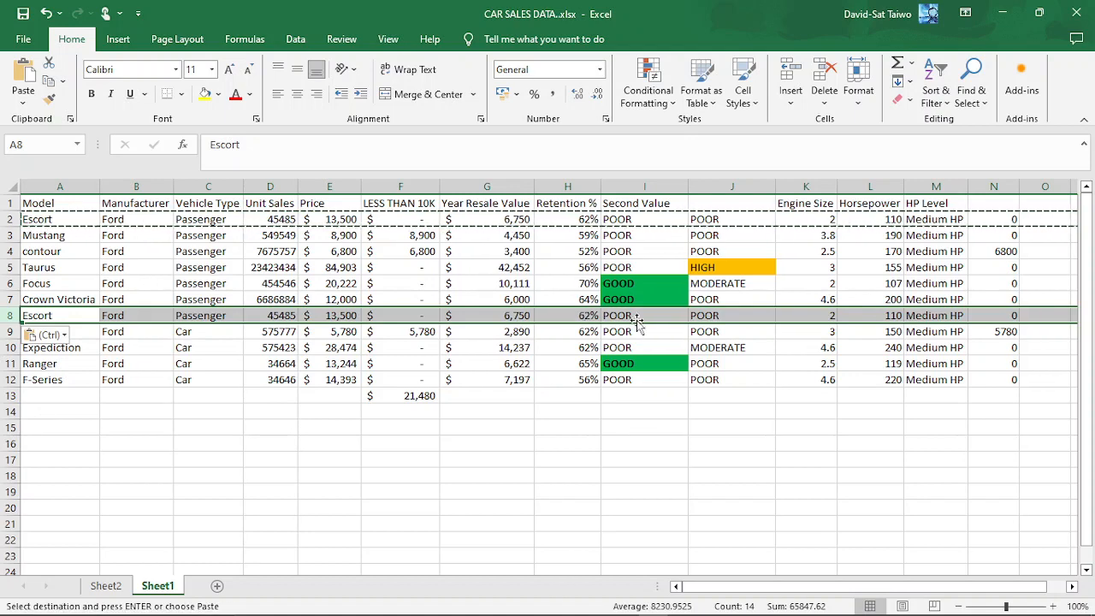
Set the engine size of the Escort record in row 8 to 3
left_click(885, 315)
left_click(820, 315)
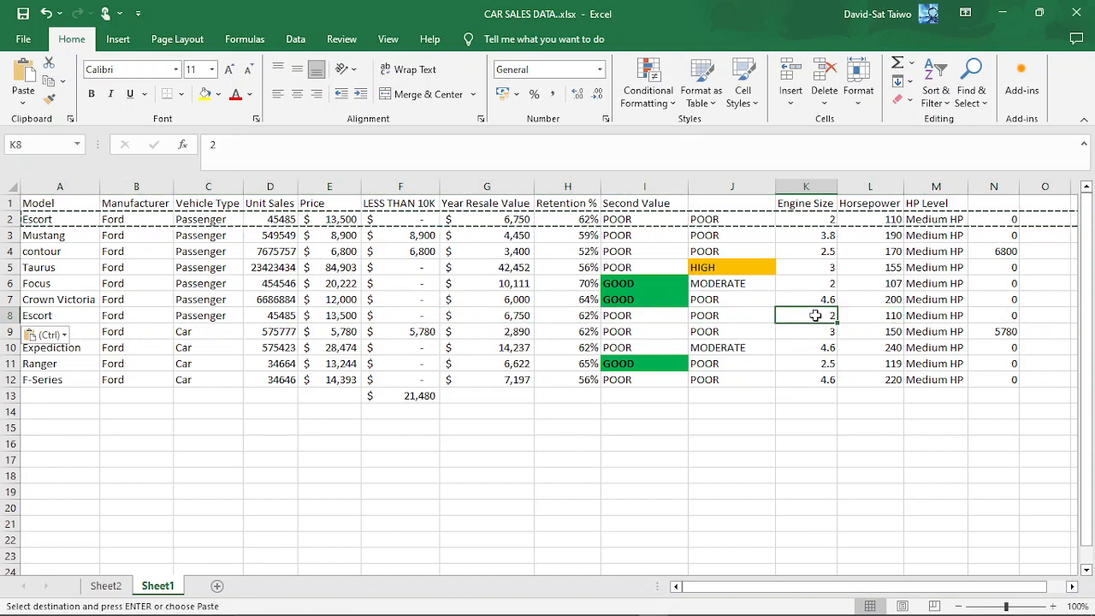
type("3")
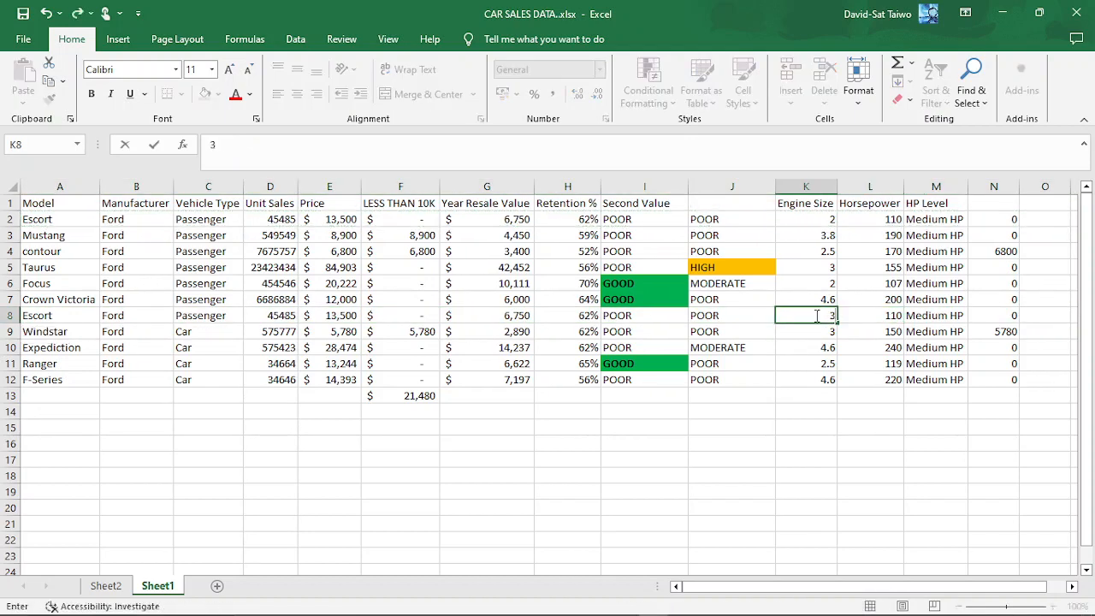
left_click(824, 456)
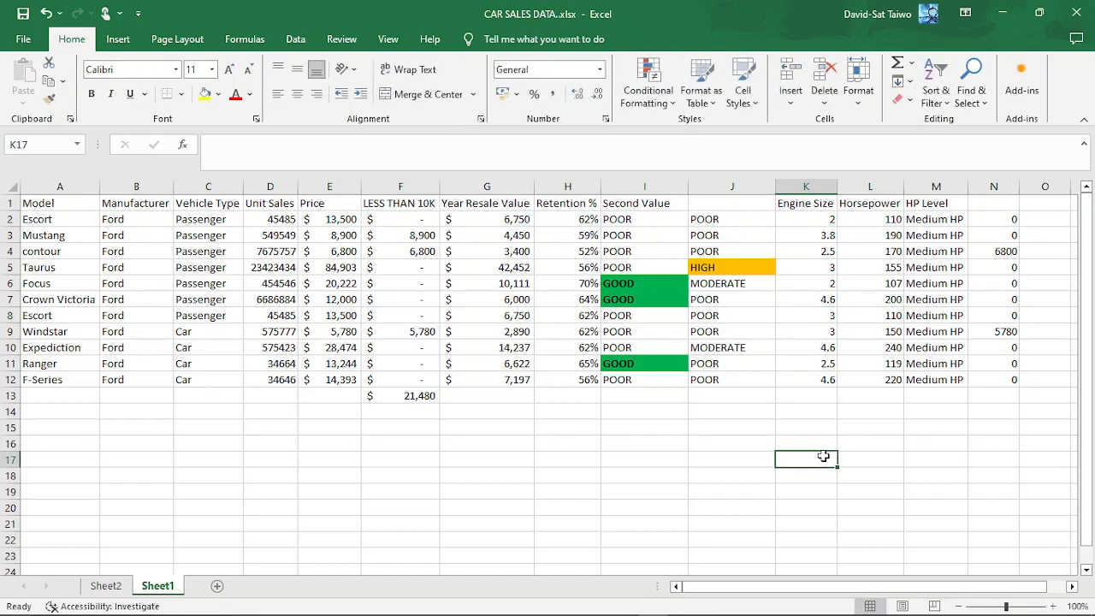
Compare the Escort records in rows 2 and 8, examining their engine size and unit sales
left_click(7, 315)
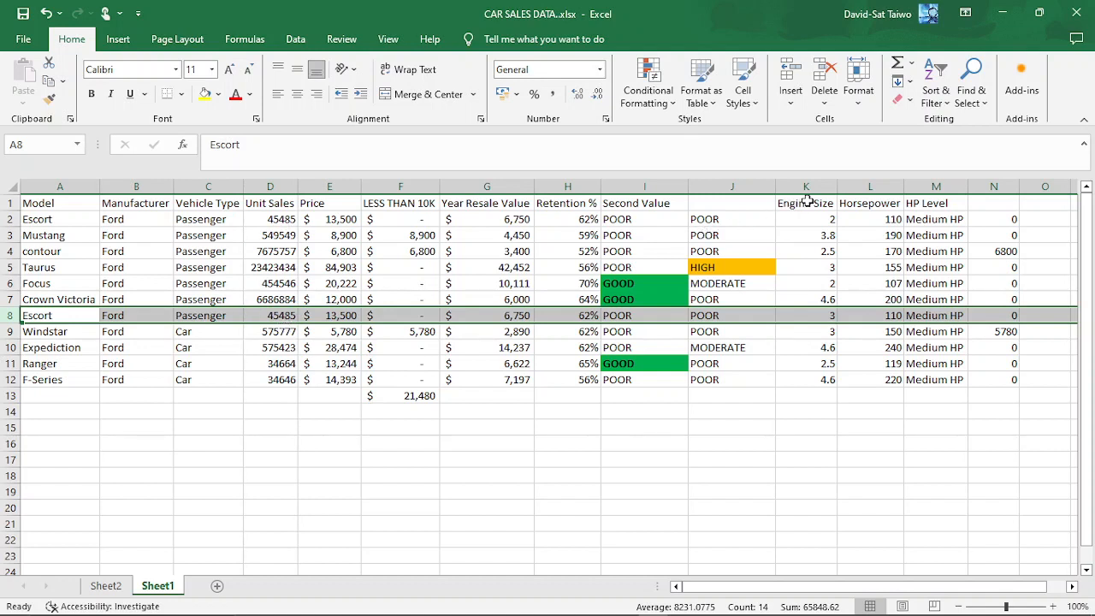
left_click(806, 315)
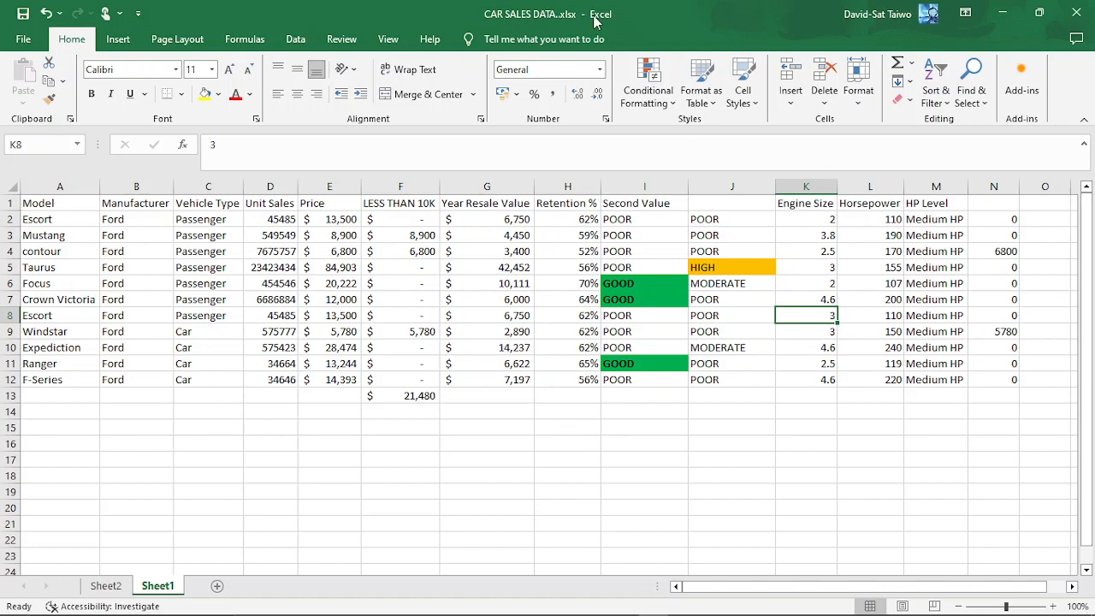
left_click(273, 316)
left_click(275, 220)
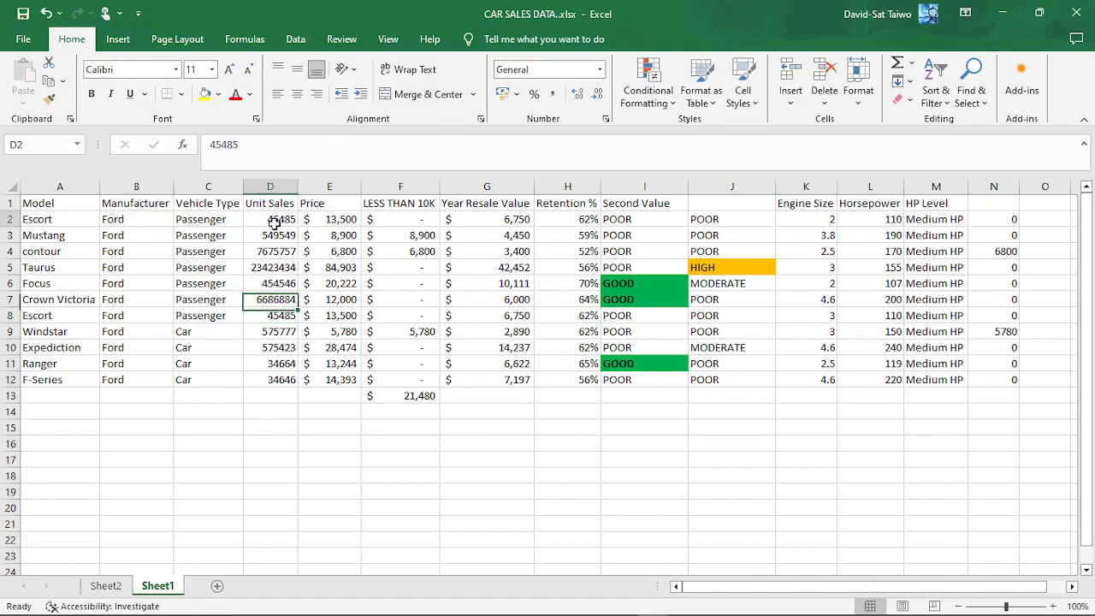
left_click(274, 315)
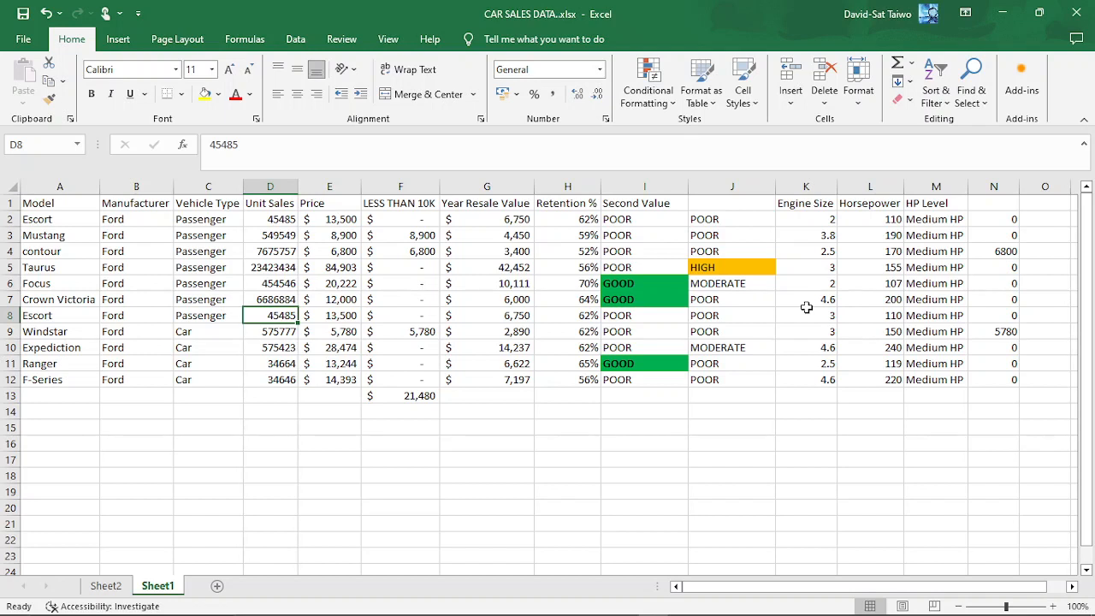
Examine the rating formulas in I2 and J3 and compare the Escort records in rows 8 and 2
left_click(624, 218)
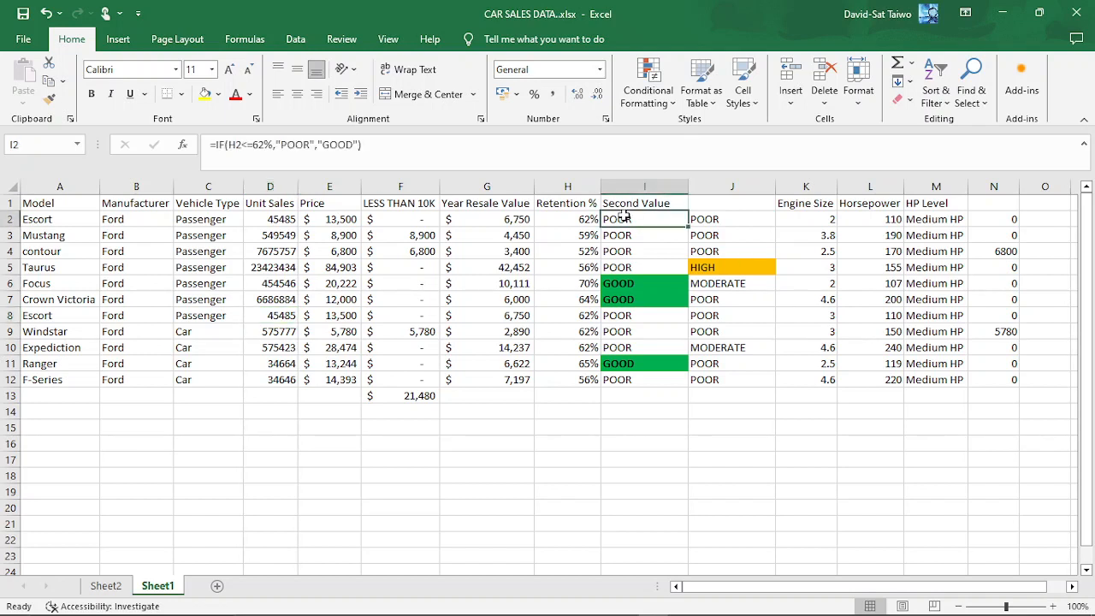
left_click(702, 233)
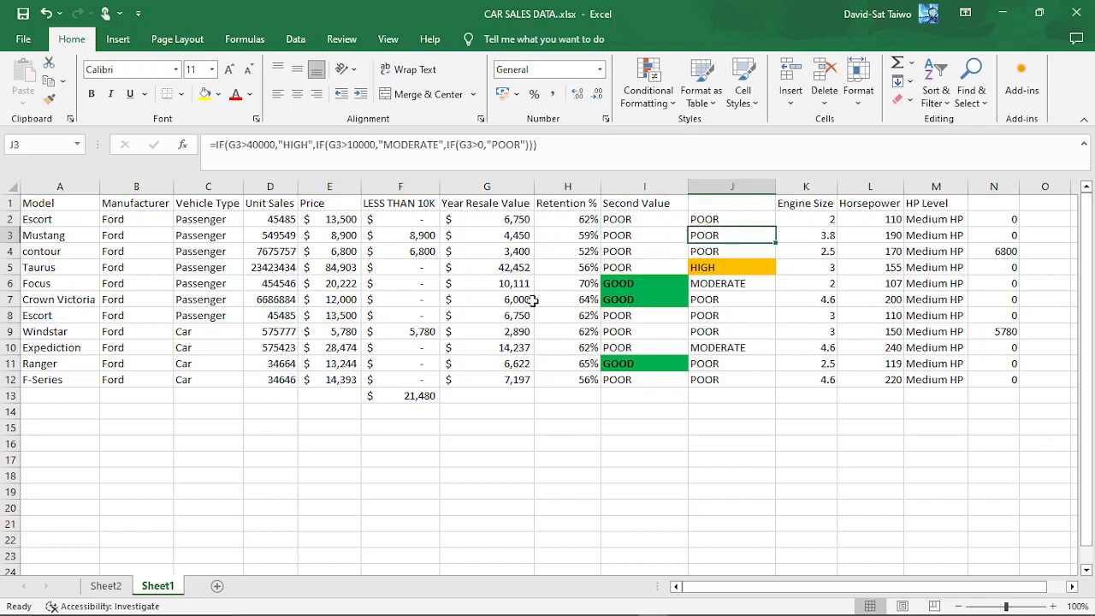
left_click(7, 316)
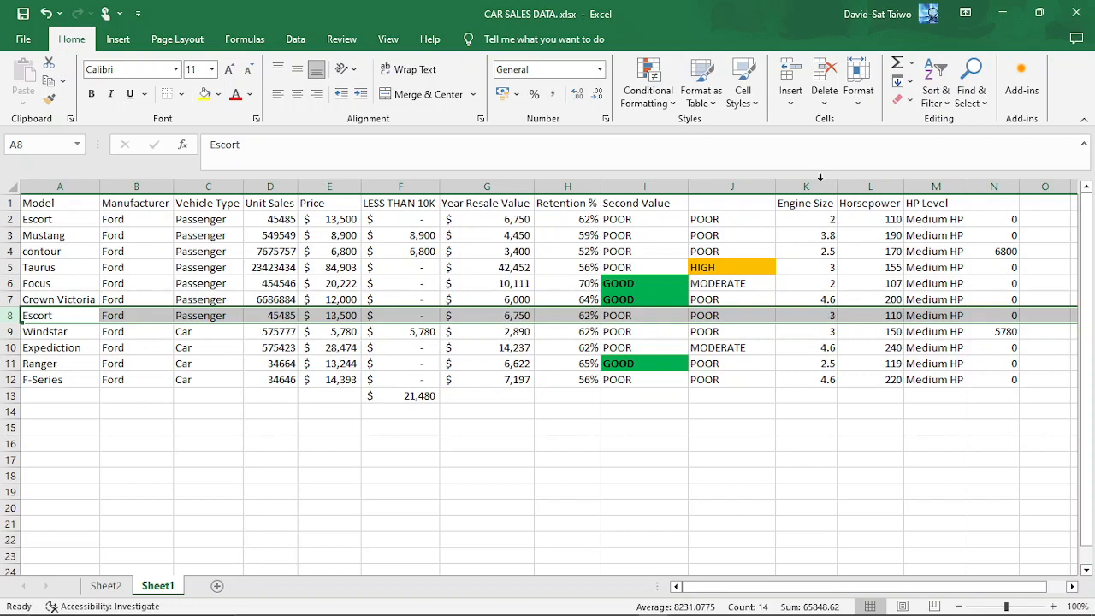
left_click(6, 219)
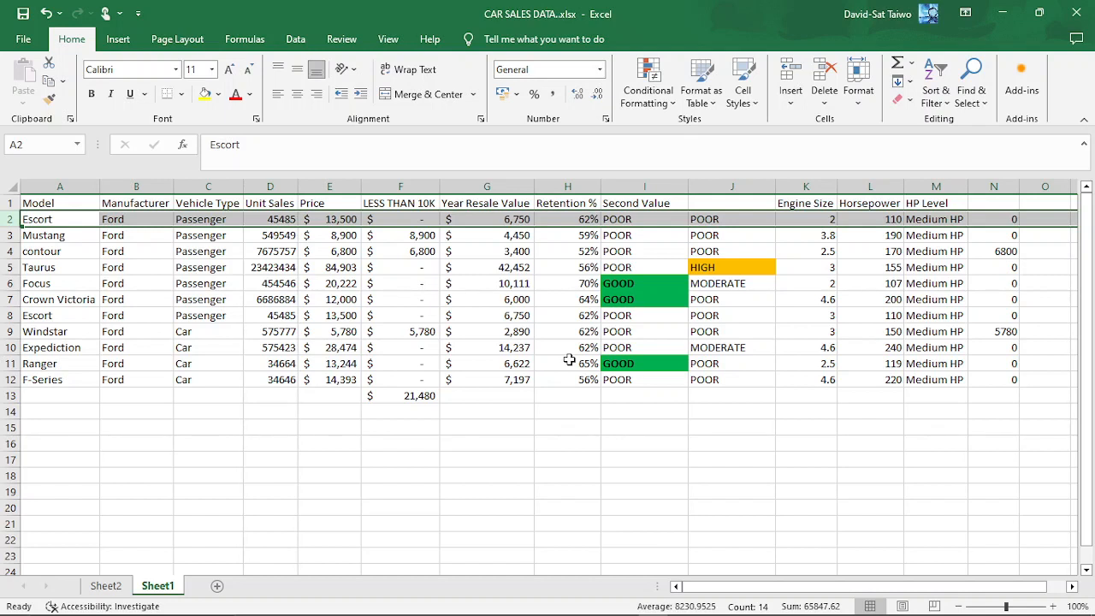
left_click(779, 456)
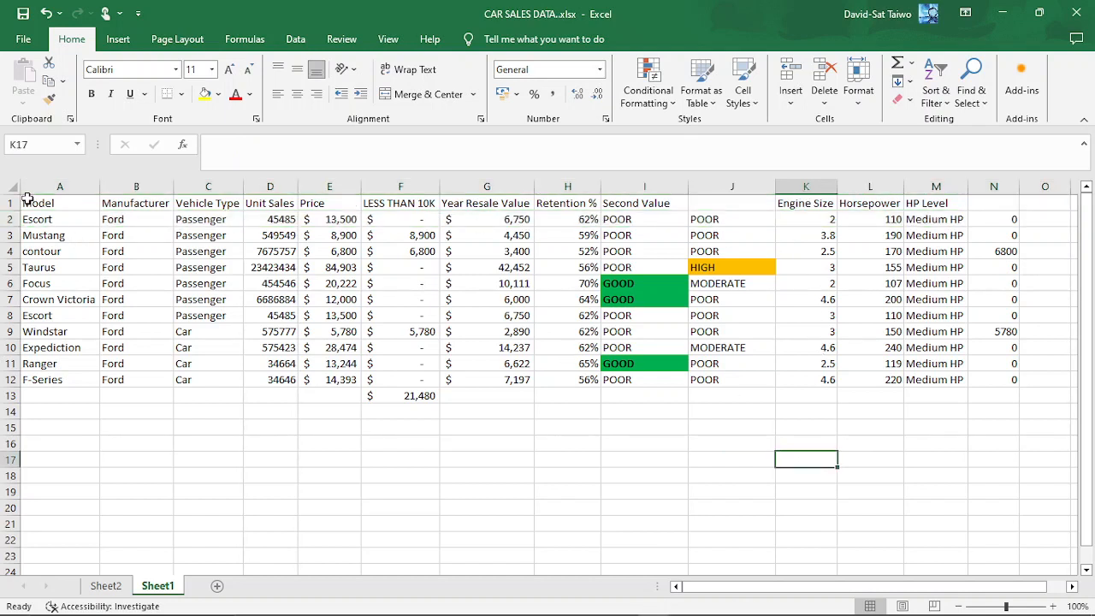
Set up Remove Duplicates for the range A1:N12 and mark the data as having headers
left_click_drag(34, 203, 385, 298)
left_click_drag(532, 368, 1010, 383)
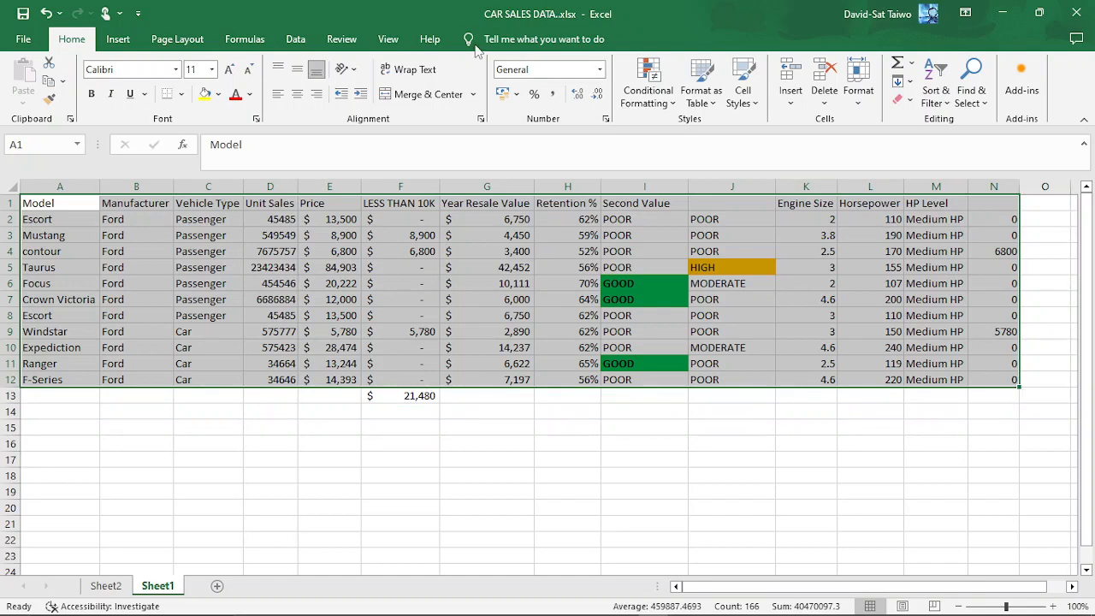
left_click(306, 42)
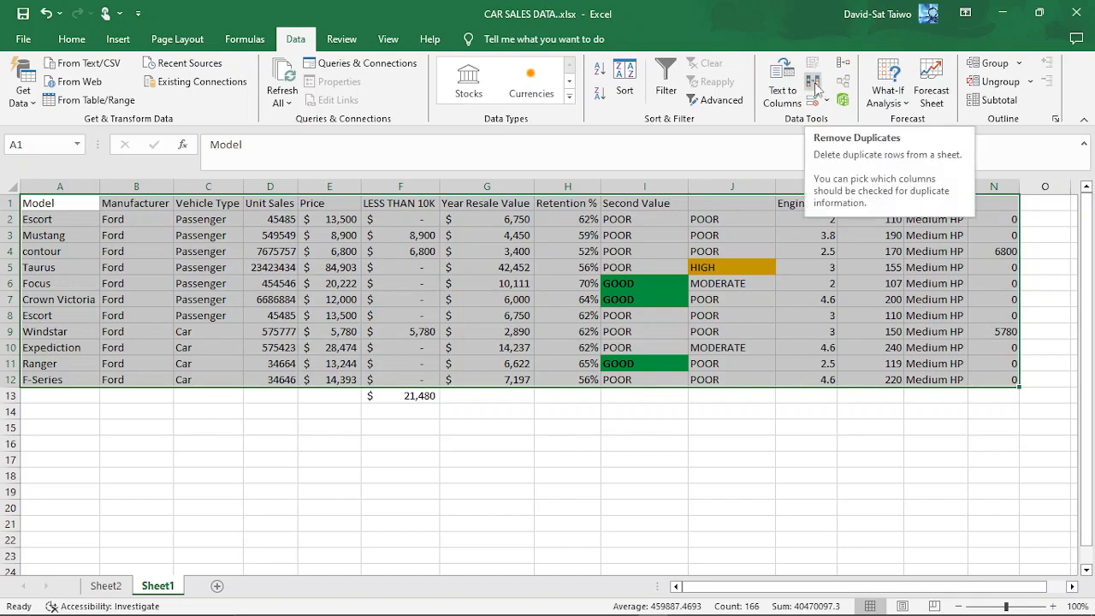
left_click(814, 86)
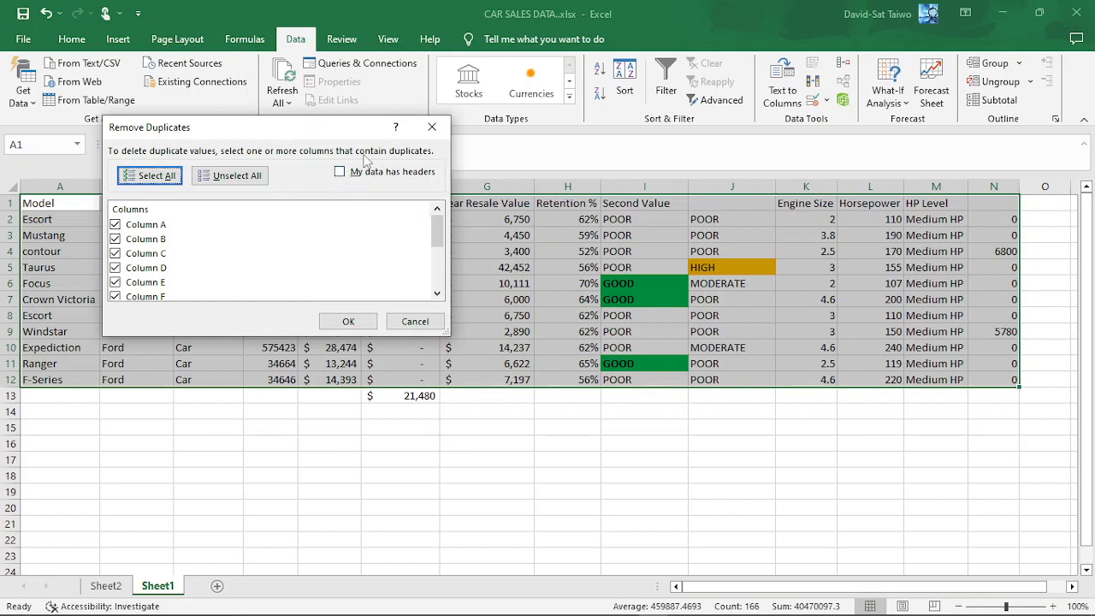
left_click_drag(349, 134, 422, 412)
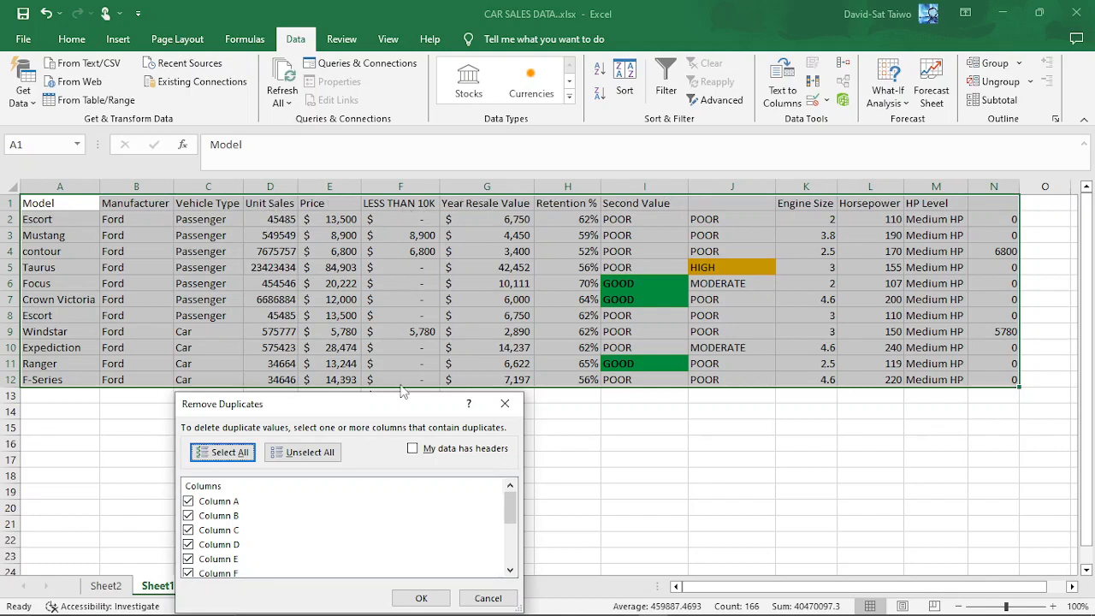
left_click_drag(381, 413, 445, 300)
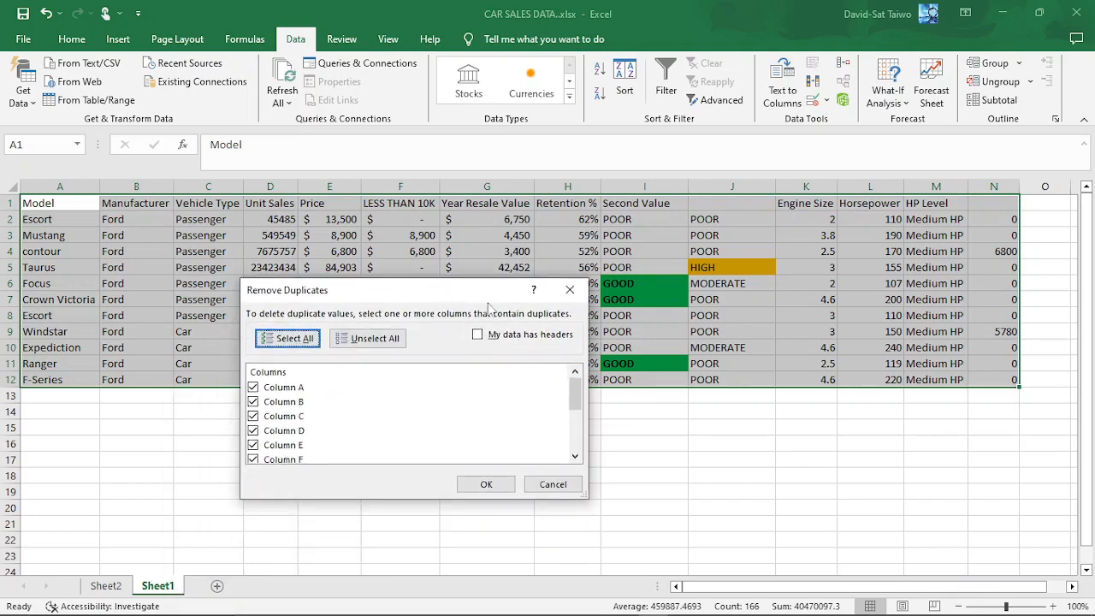
left_click(477, 335)
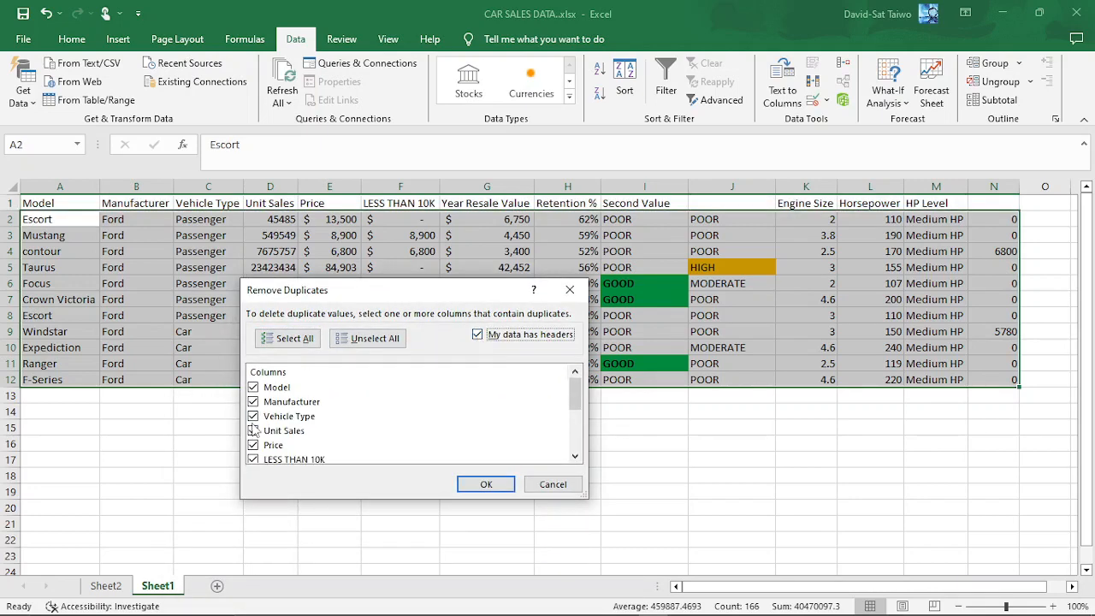
Review the column list and try to remove duplicate records by comparing all columns
scroll(373, 424, "down", 3)
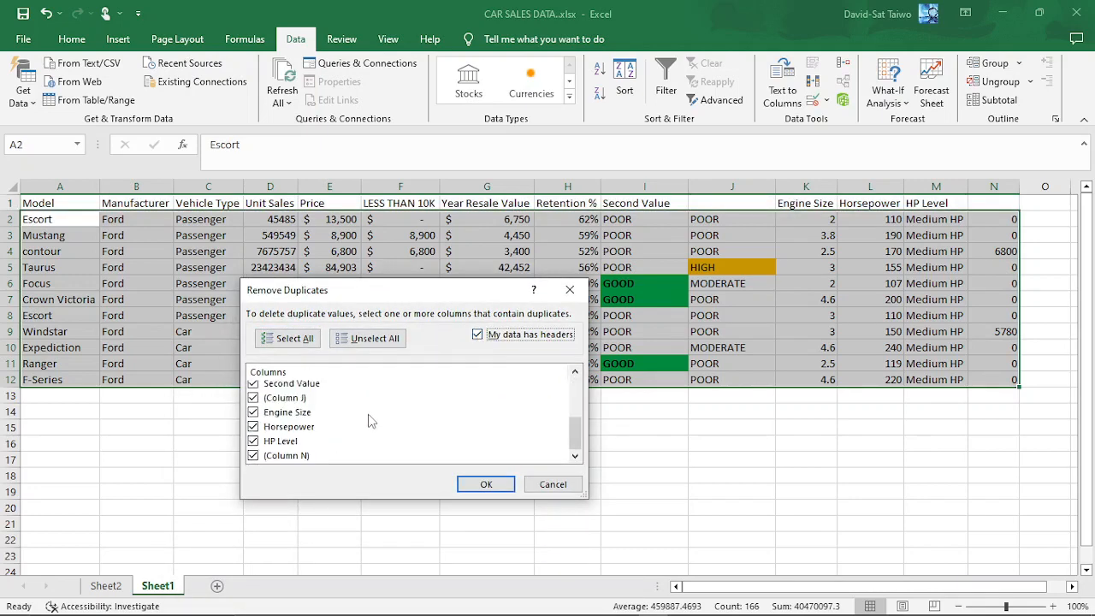
scroll(371, 421, "up", 3)
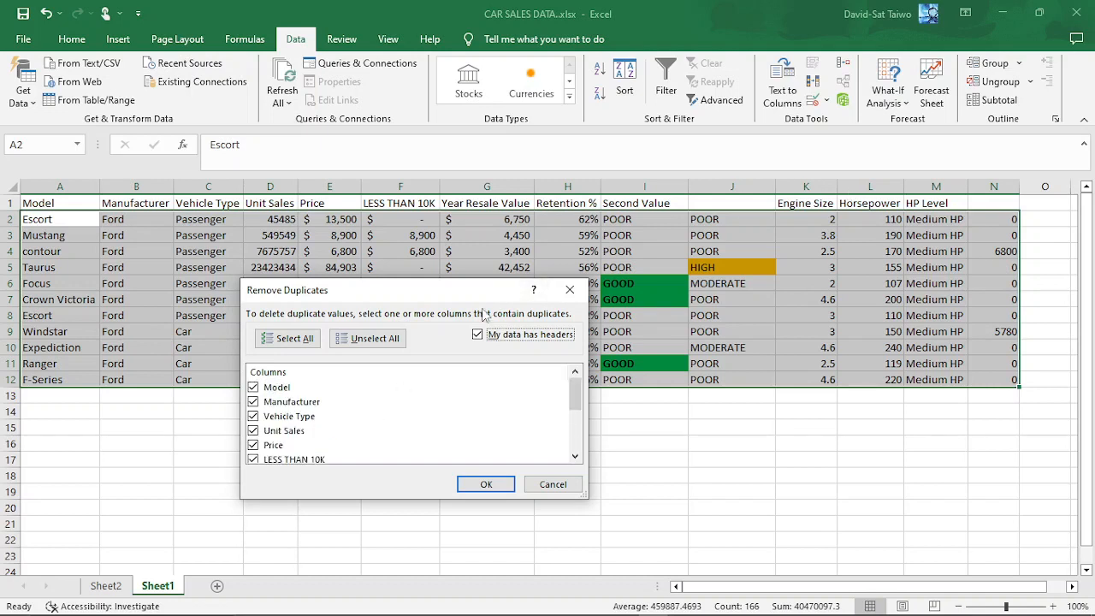
scroll(342, 393, "down", 3)
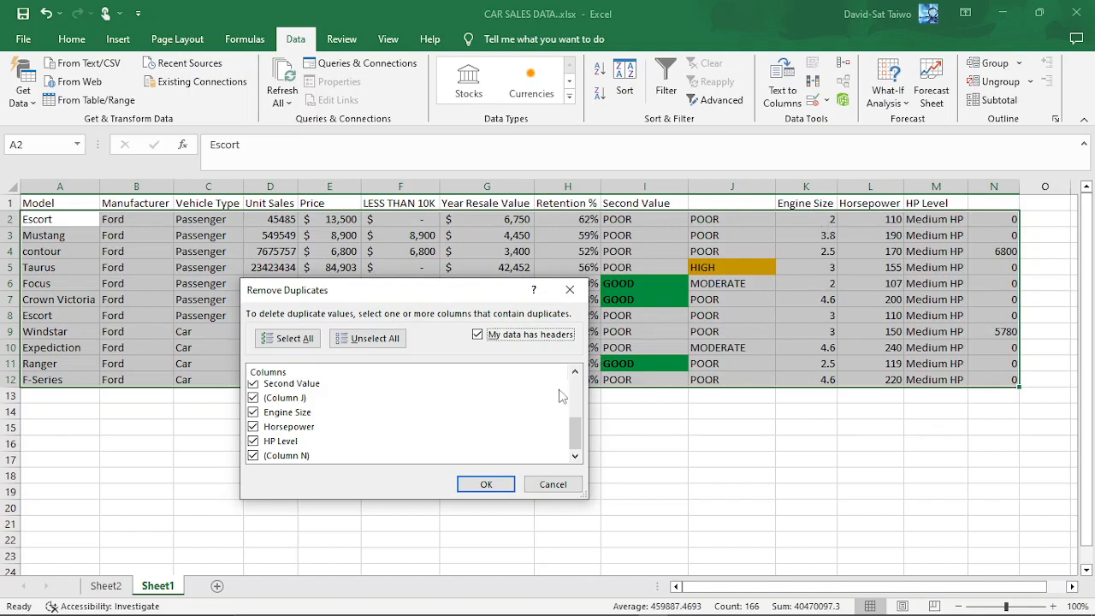
scroll(309, 421, "up", 3)
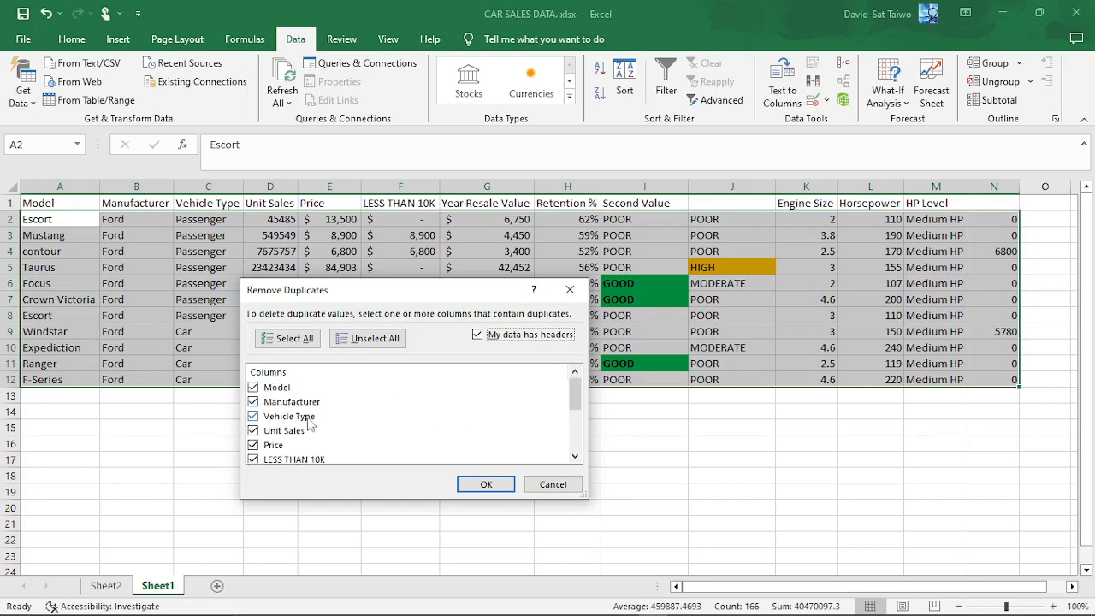
scroll(310, 422, "down", 3)
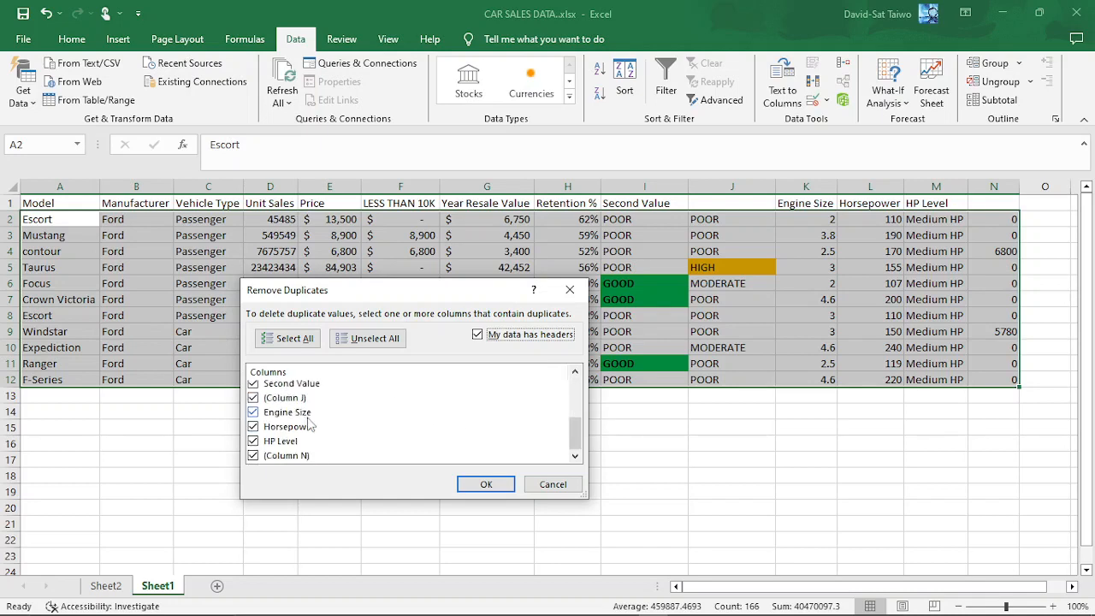
left_click(486, 485)
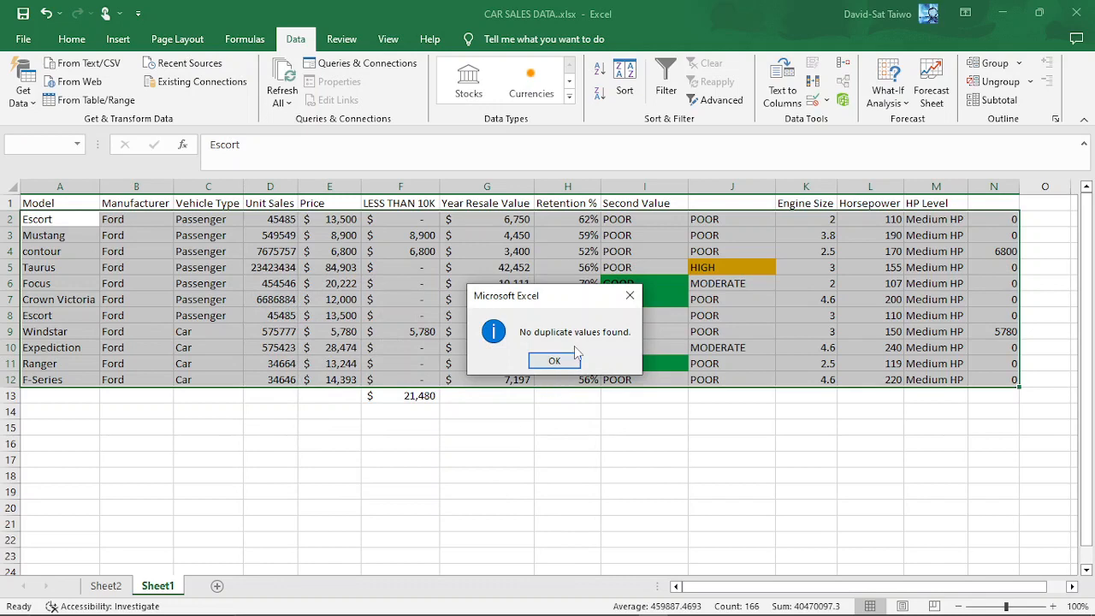
left_click(560, 361)
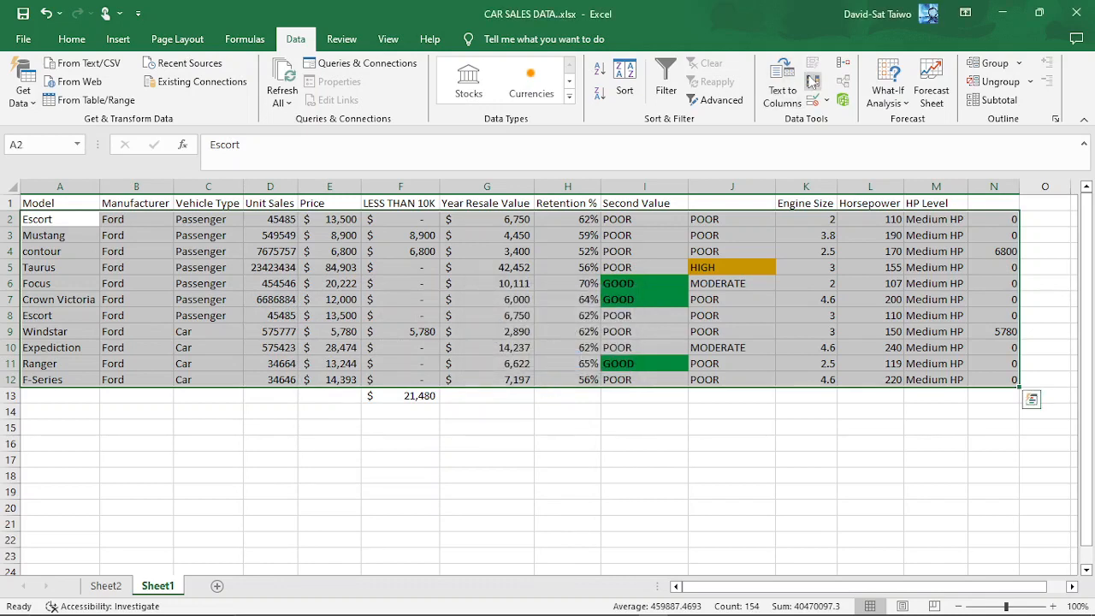
Remove duplicates from A2:N12 by comparing only column K, and inspect the remaining engine sizes
left_click(812, 81)
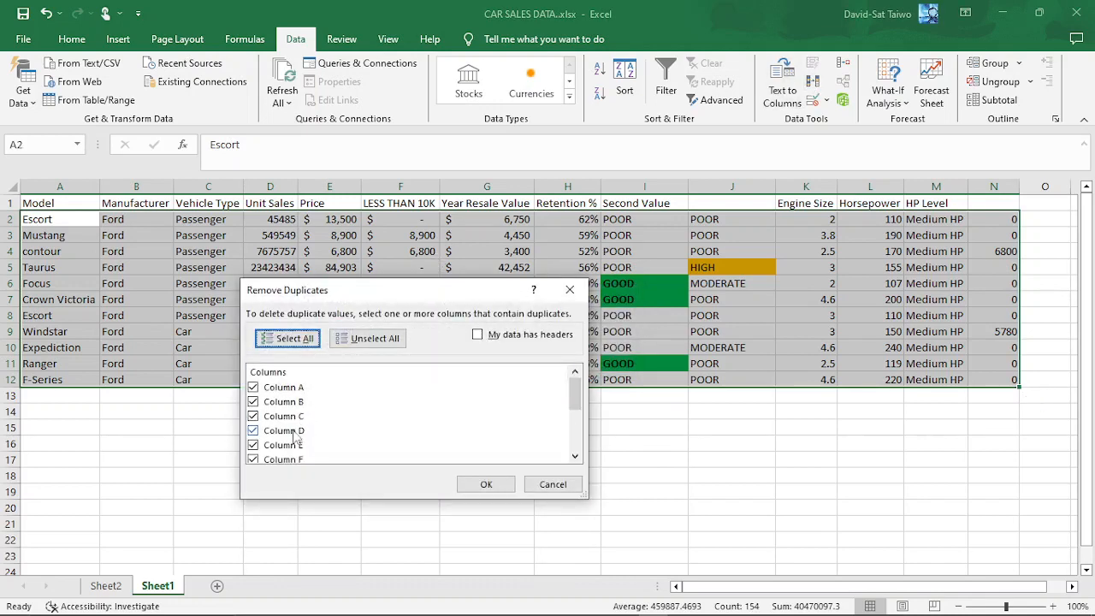
scroll(295, 436, "down", 3)
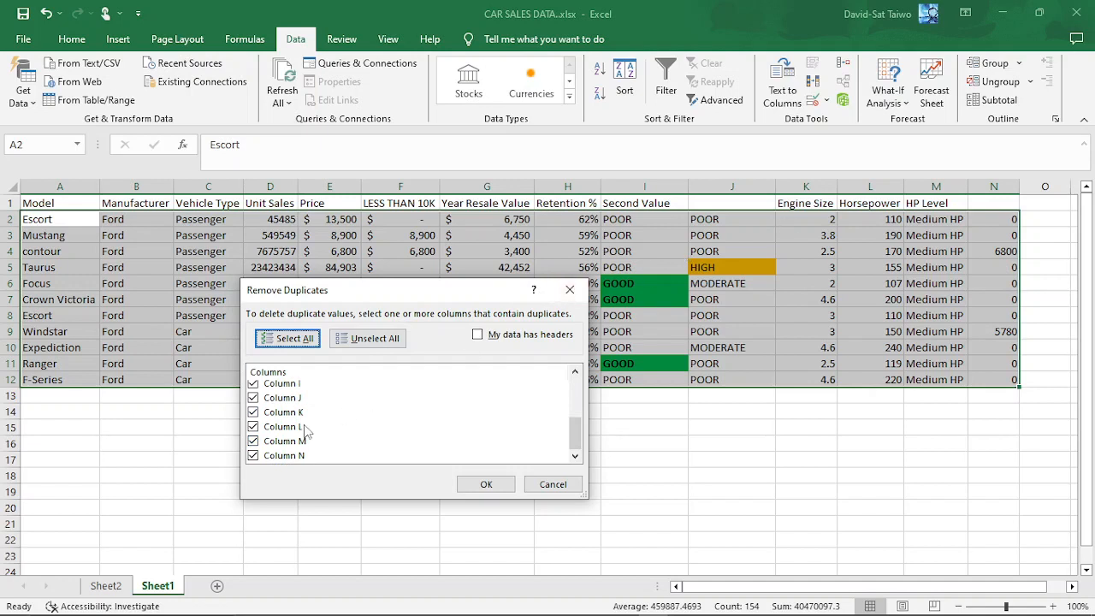
scroll(293, 385, "up", 3)
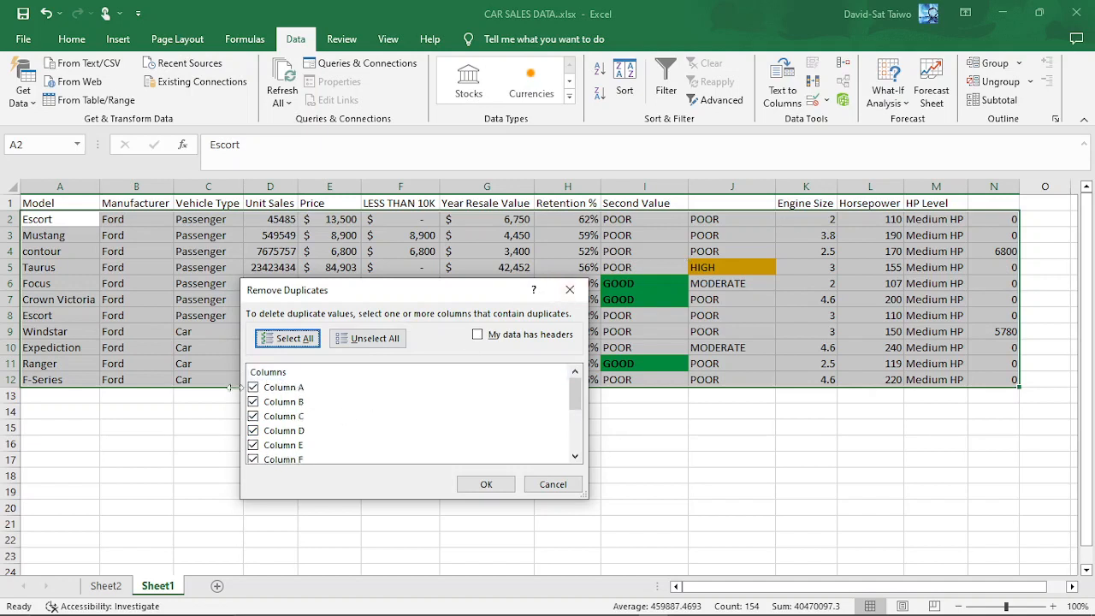
left_click(366, 338)
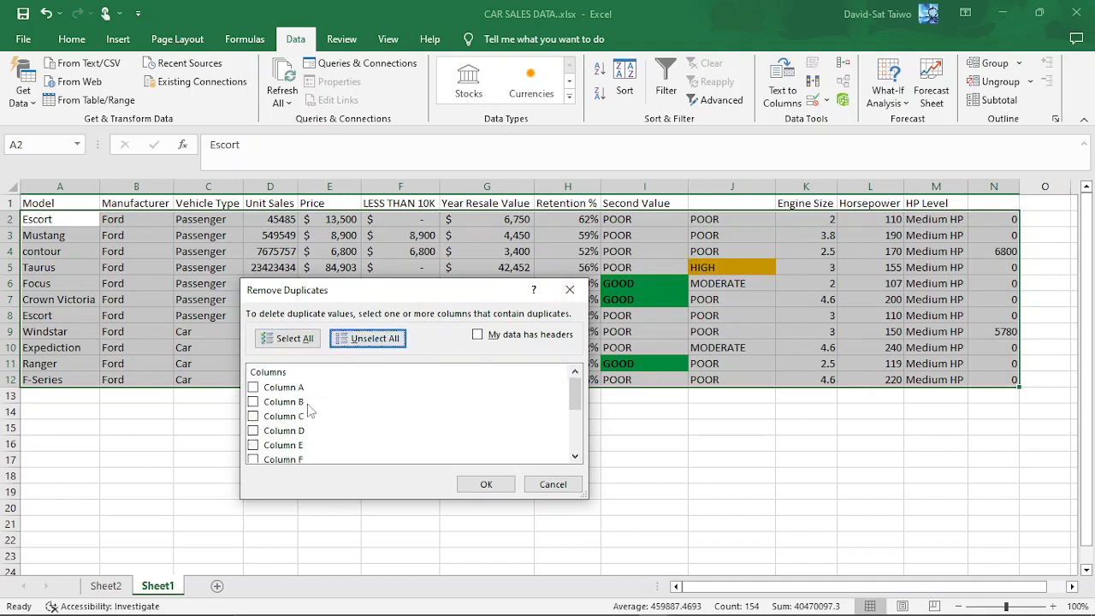
scroll(308, 415, "down", 3)
left_click(253, 413)
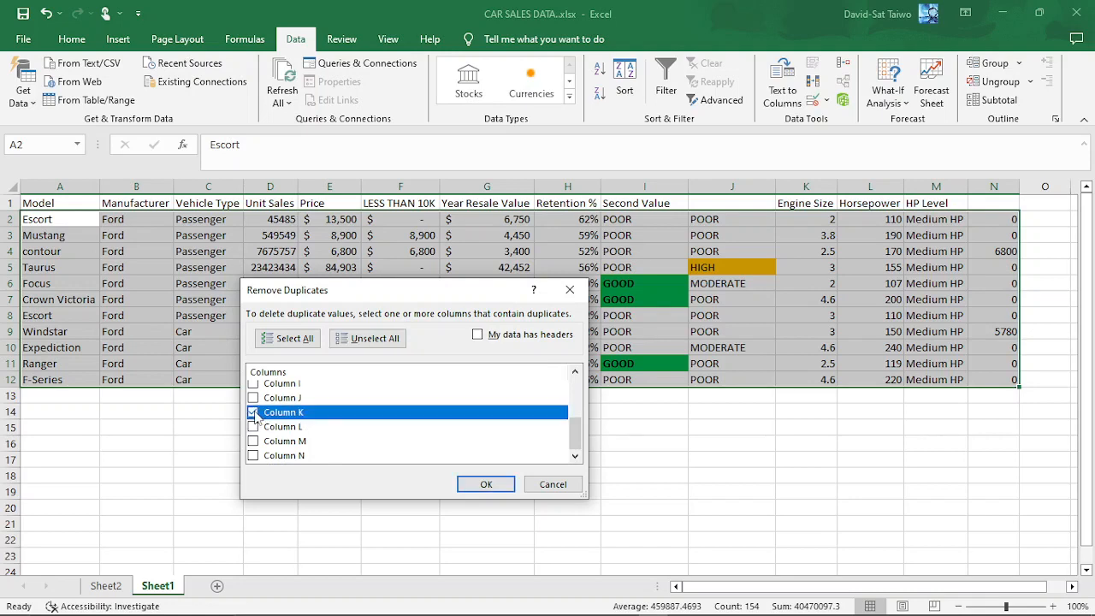
left_click(495, 484)
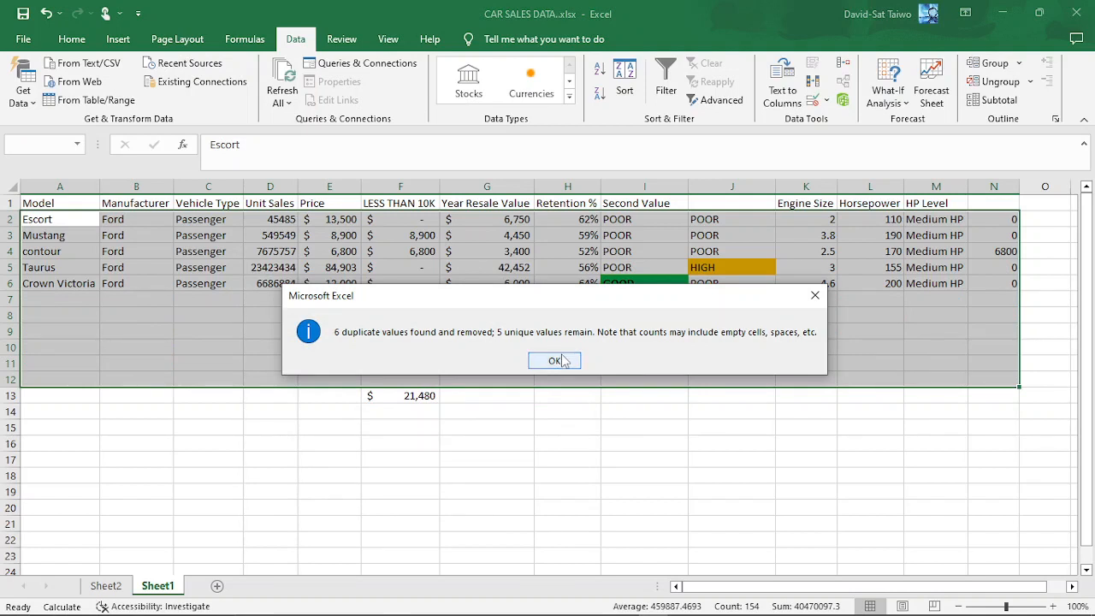
left_click(562, 361)
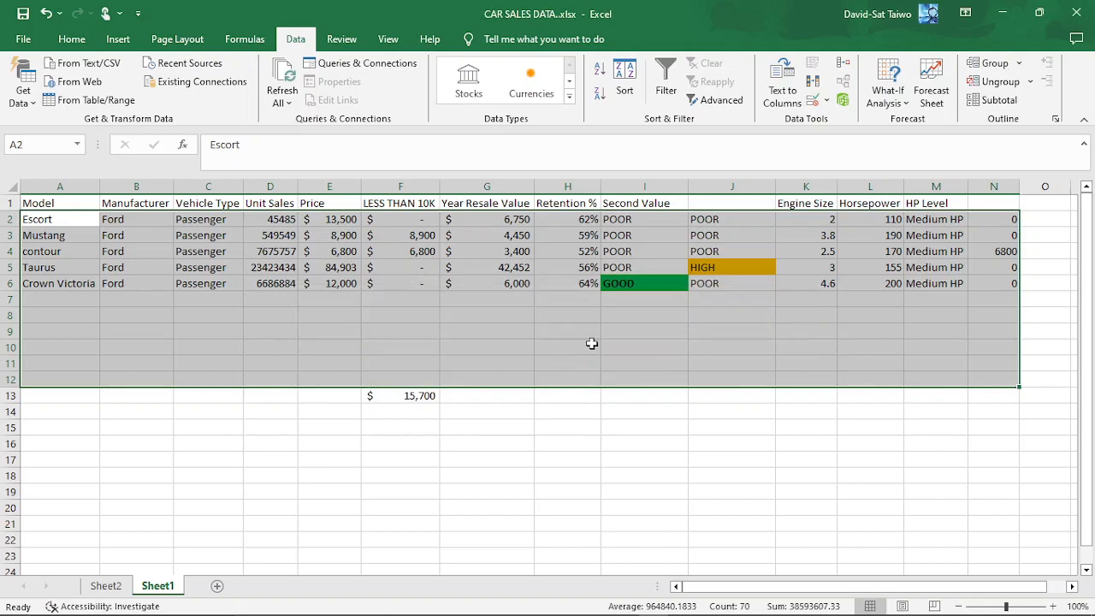
left_click(829, 233)
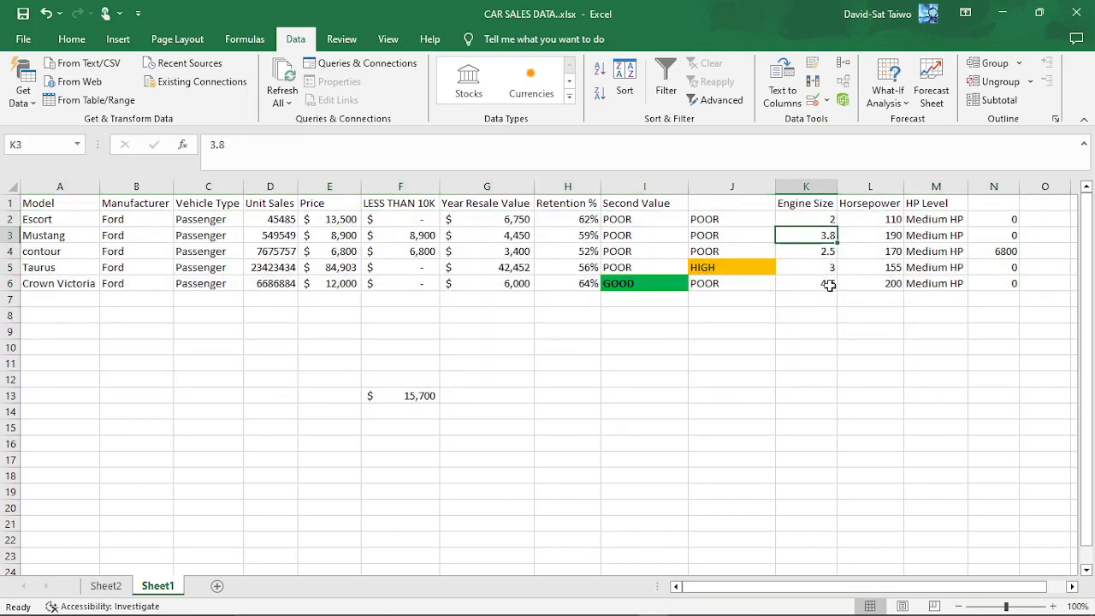
Undo the duplicate removal and examine the repeated engine sizes in column K
key("ctrl+z")
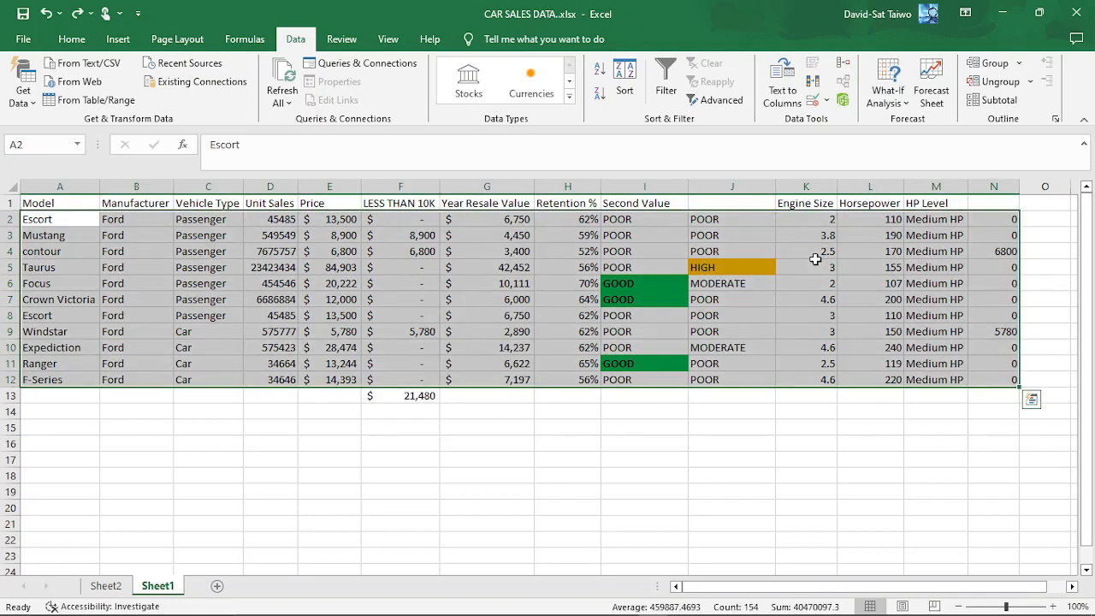
left_click(830, 314)
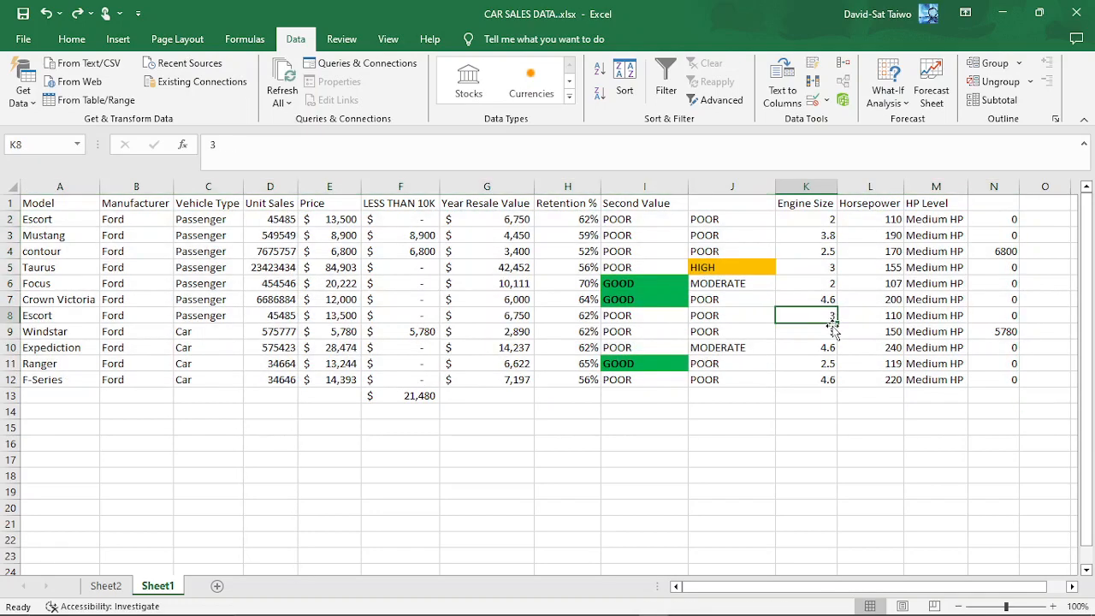
left_click(825, 266)
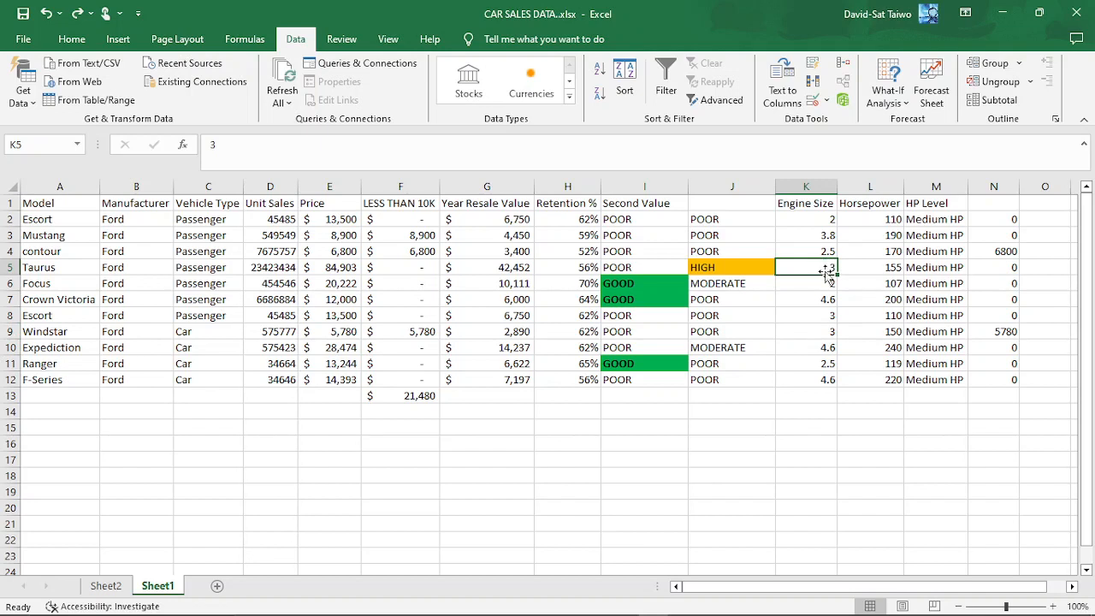
left_click(809, 349)
left_click(812, 383)
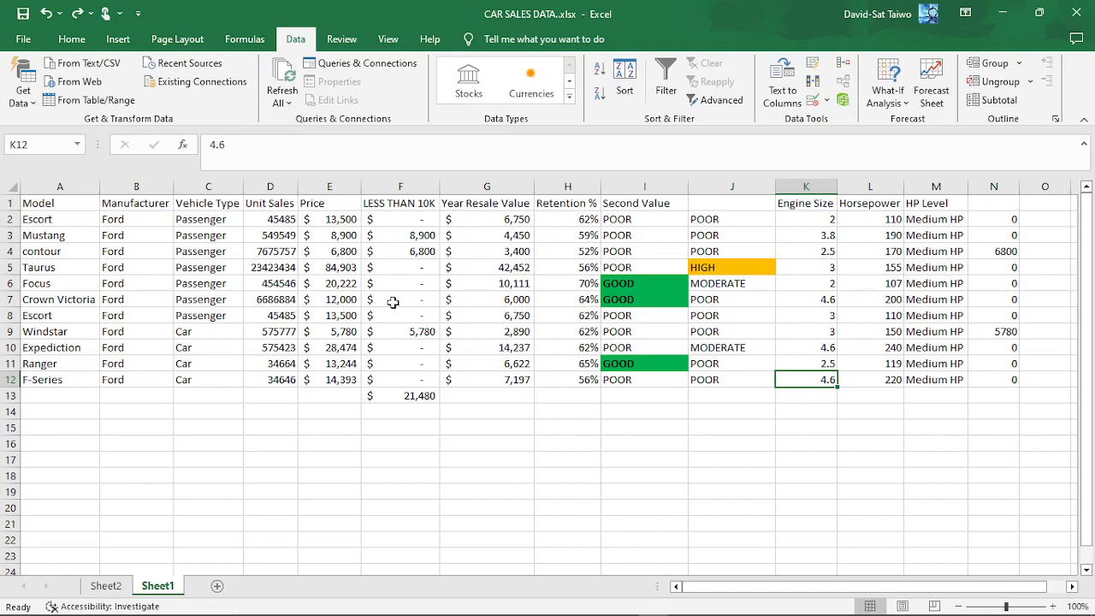
Remove duplicate records from the whole car sales sheet by comparing only the Model column, marking the data as having headers
left_click(46, 216)
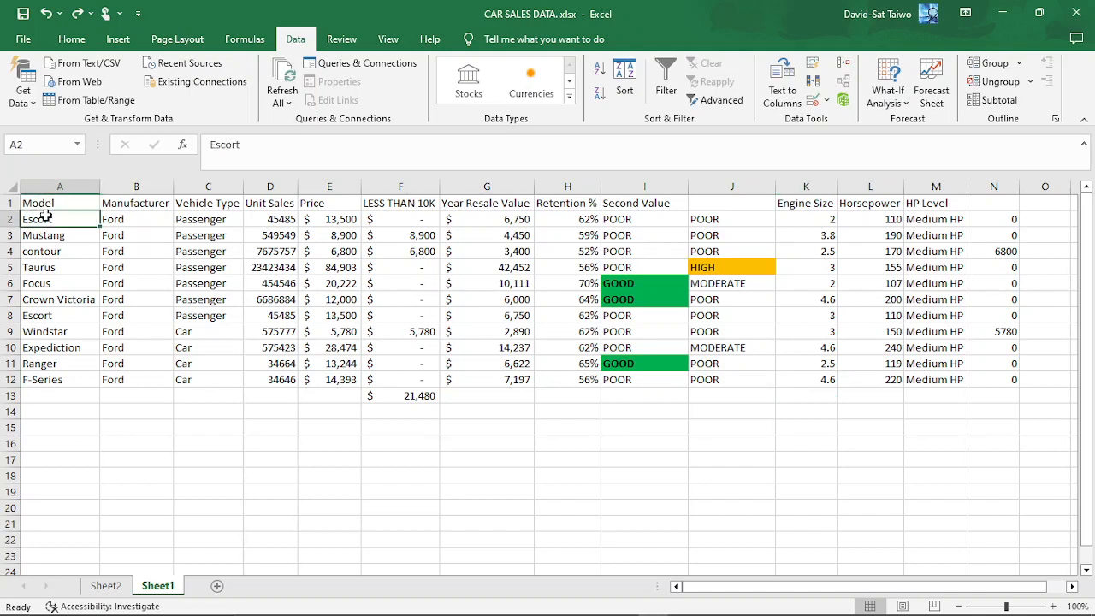
left_click_drag(45, 216, 53, 376)
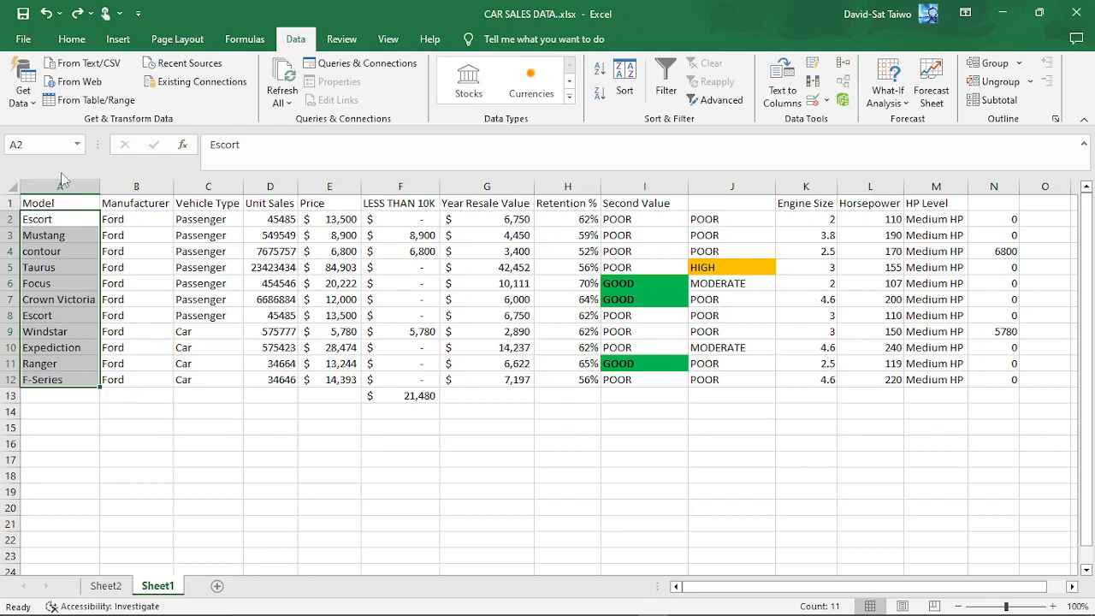
left_click(12, 186)
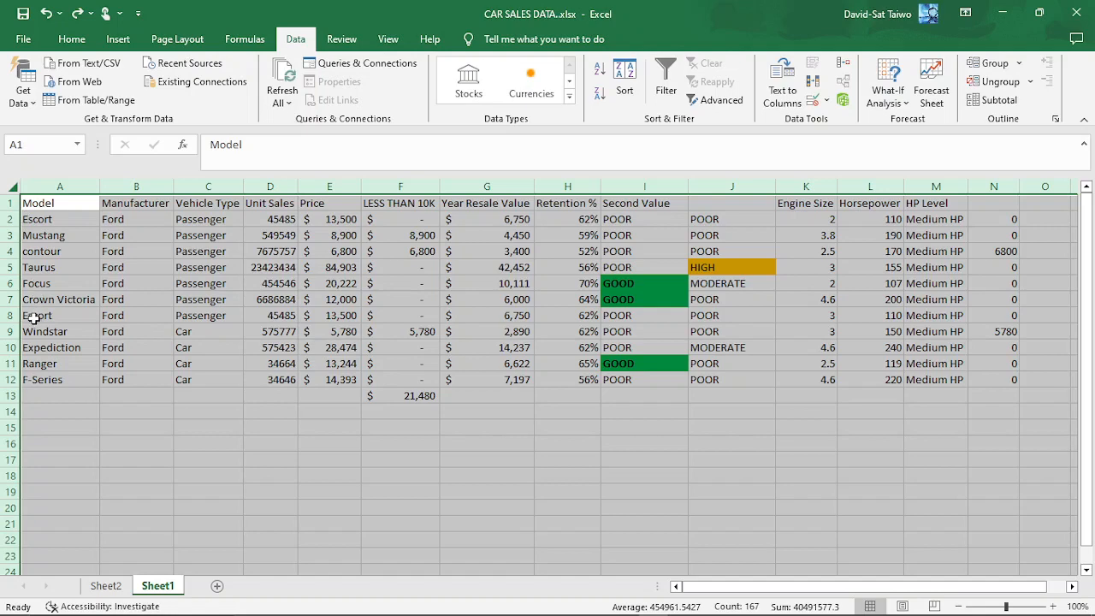
left_click(812, 83)
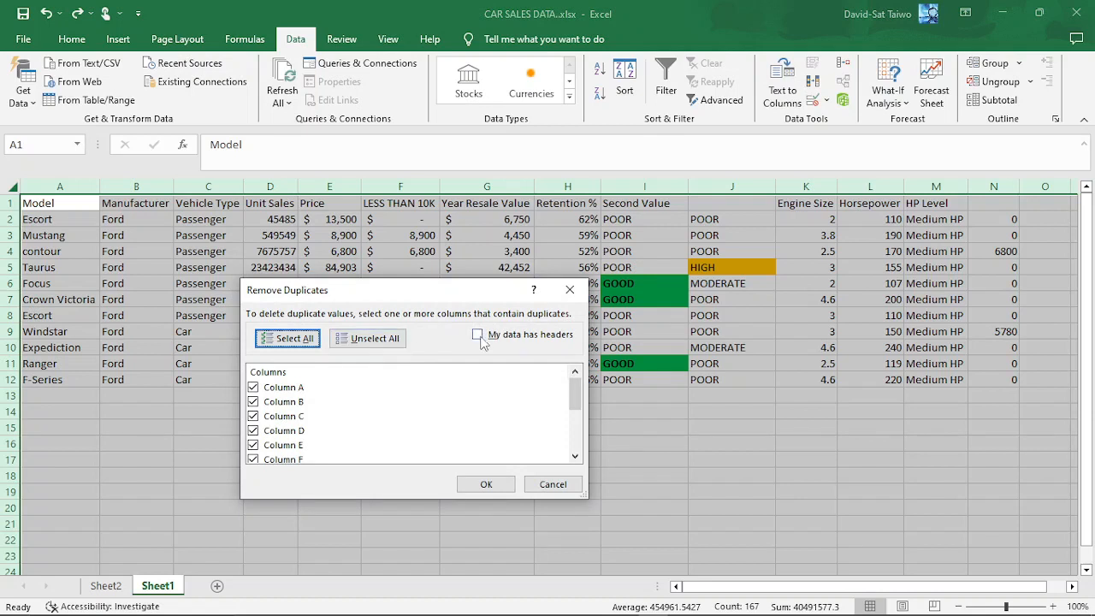
left_click(375, 337)
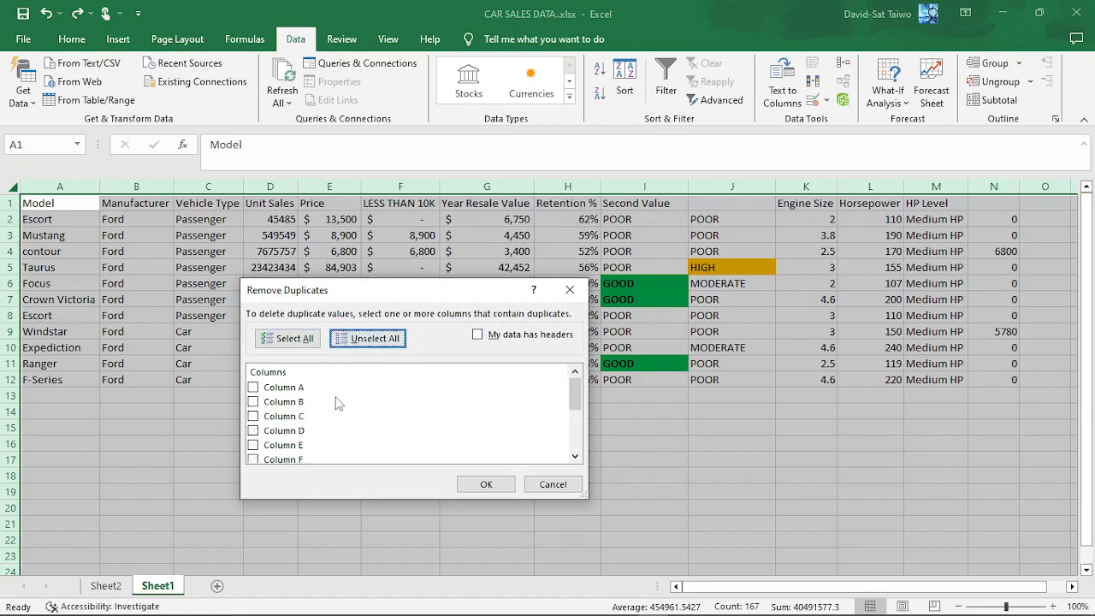
left_click(299, 390)
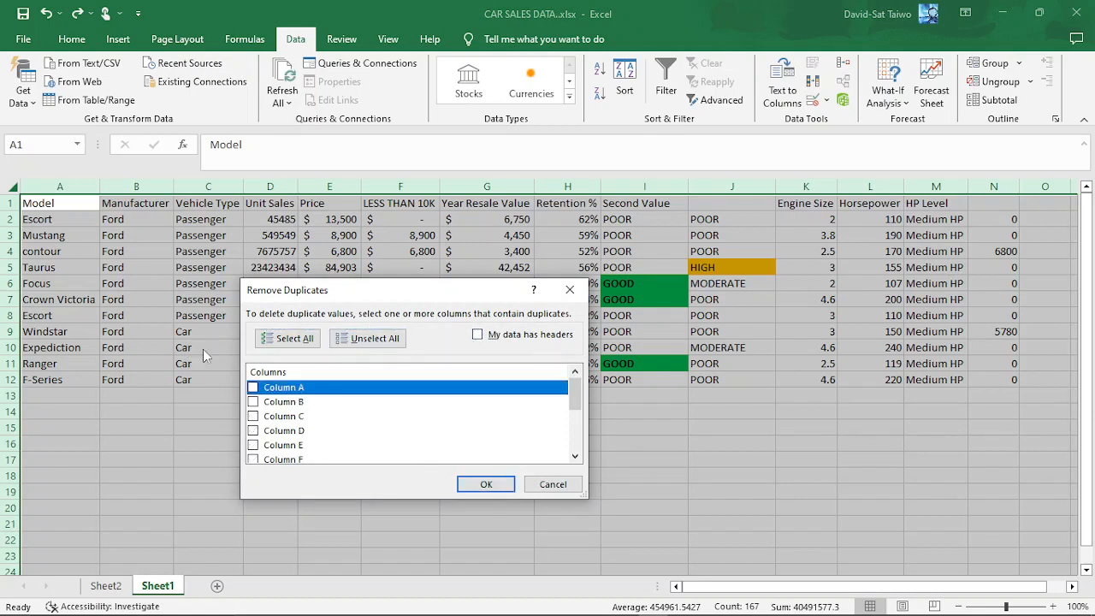
left_click(254, 387)
left_click(477, 334)
left_click(485, 486)
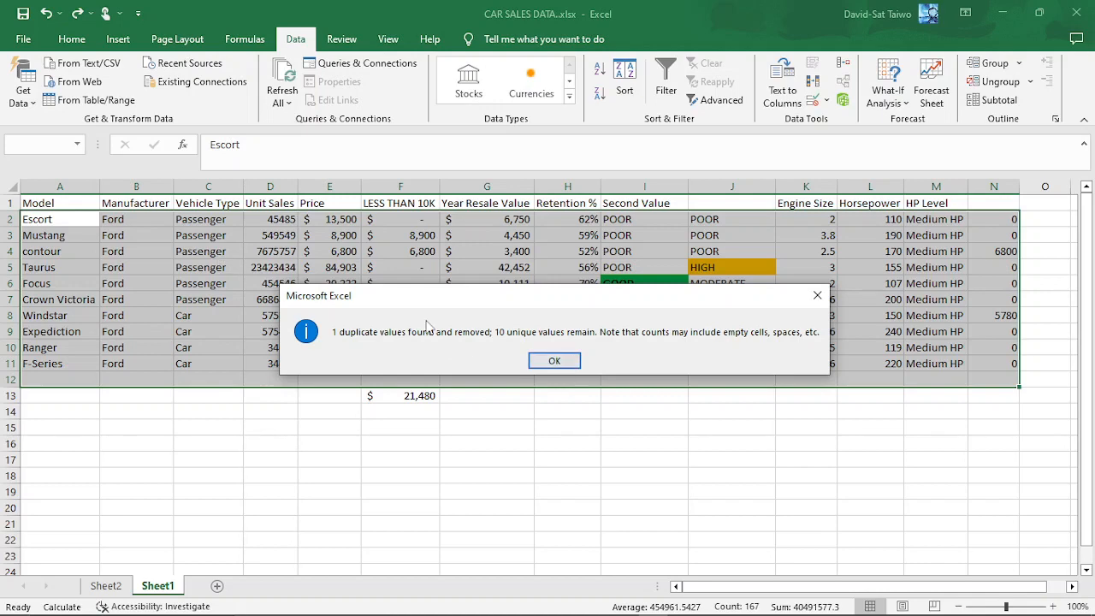
left_click(542, 356)
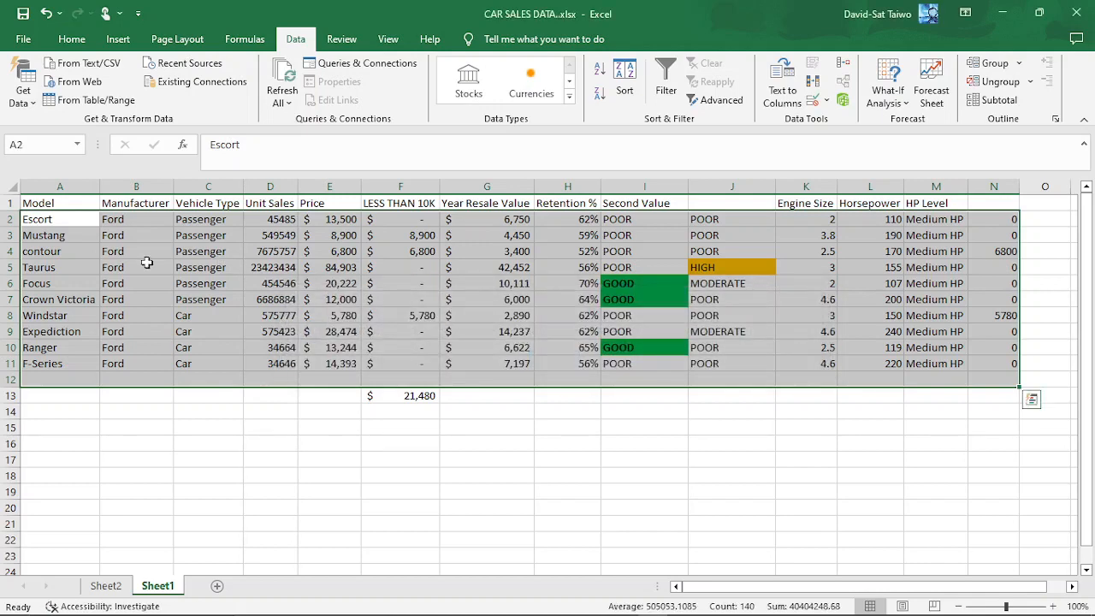
left_click(278, 412)
Open Sheet2 and review the list of topics on removing duplicates and the IF, IFS and SUMIF functions
mouse_move(338, 613)
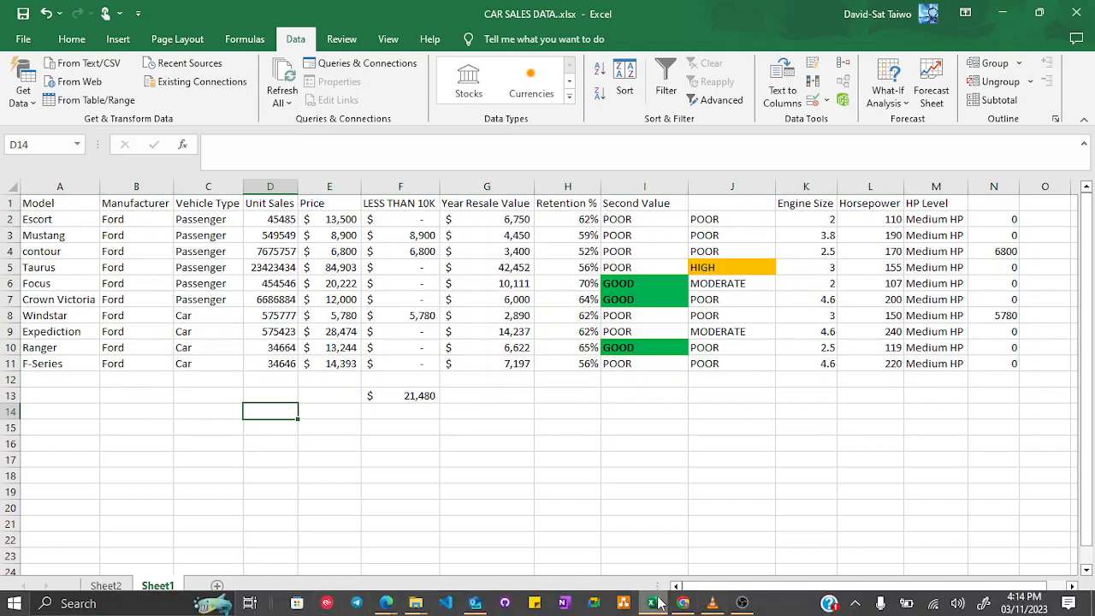
left_click(108, 587)
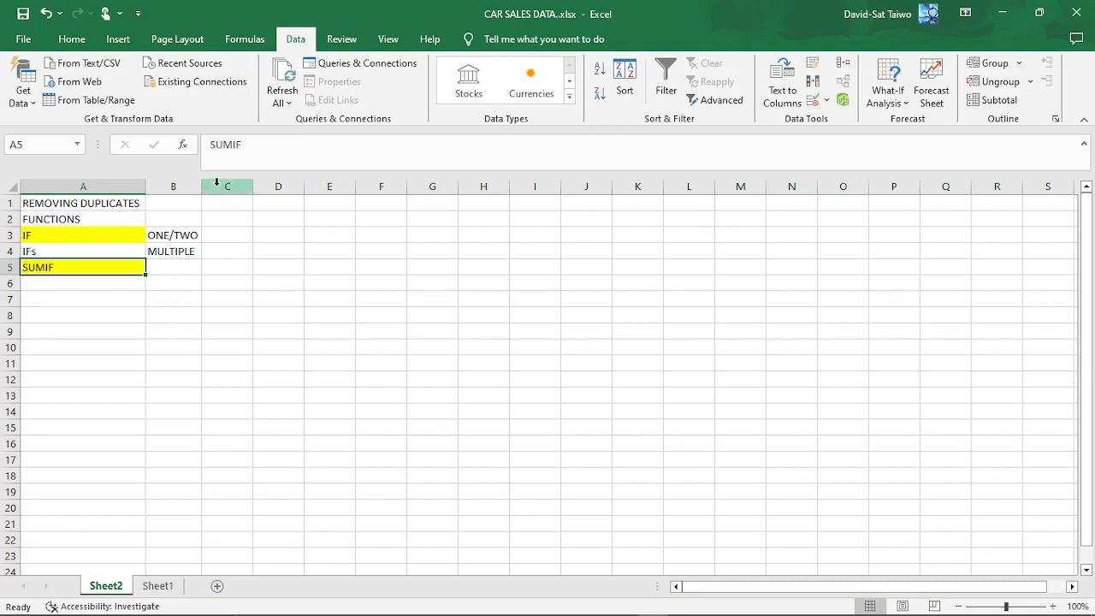
left_click(71, 41)
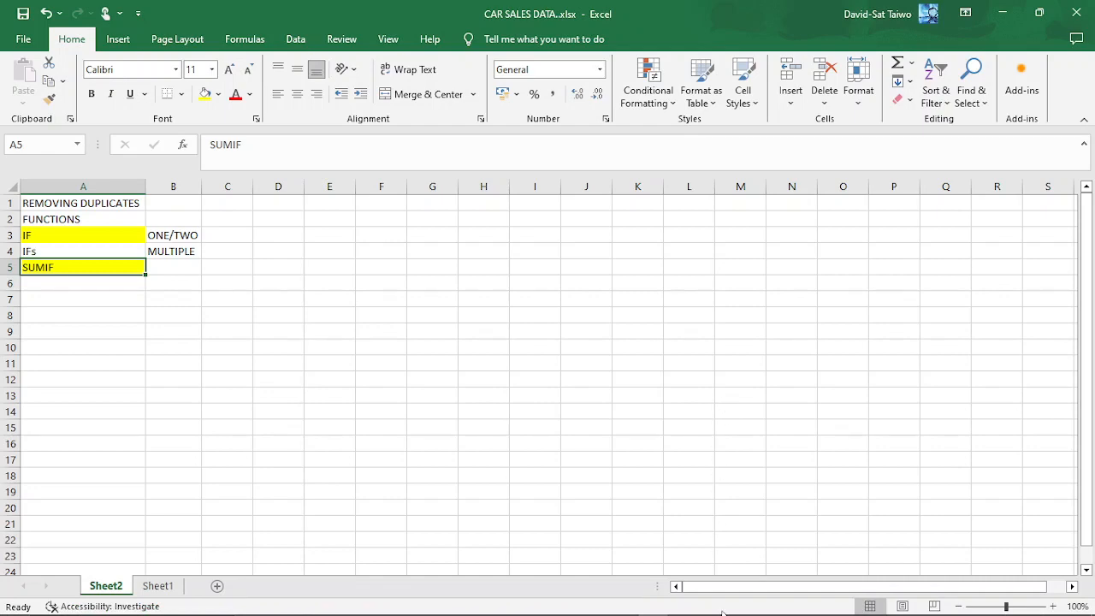
left_click(742, 603)
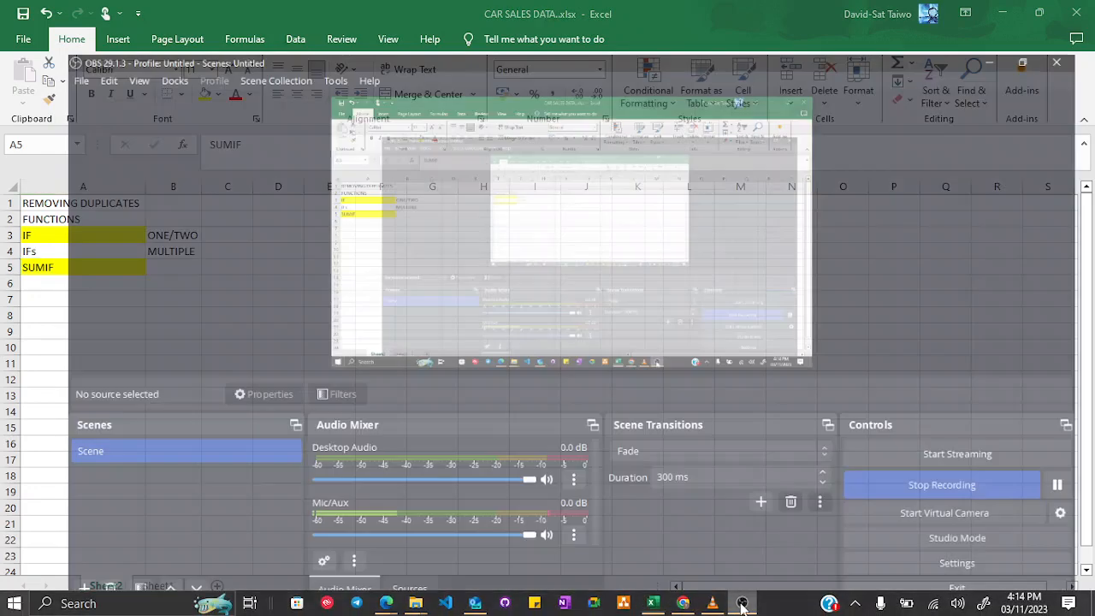